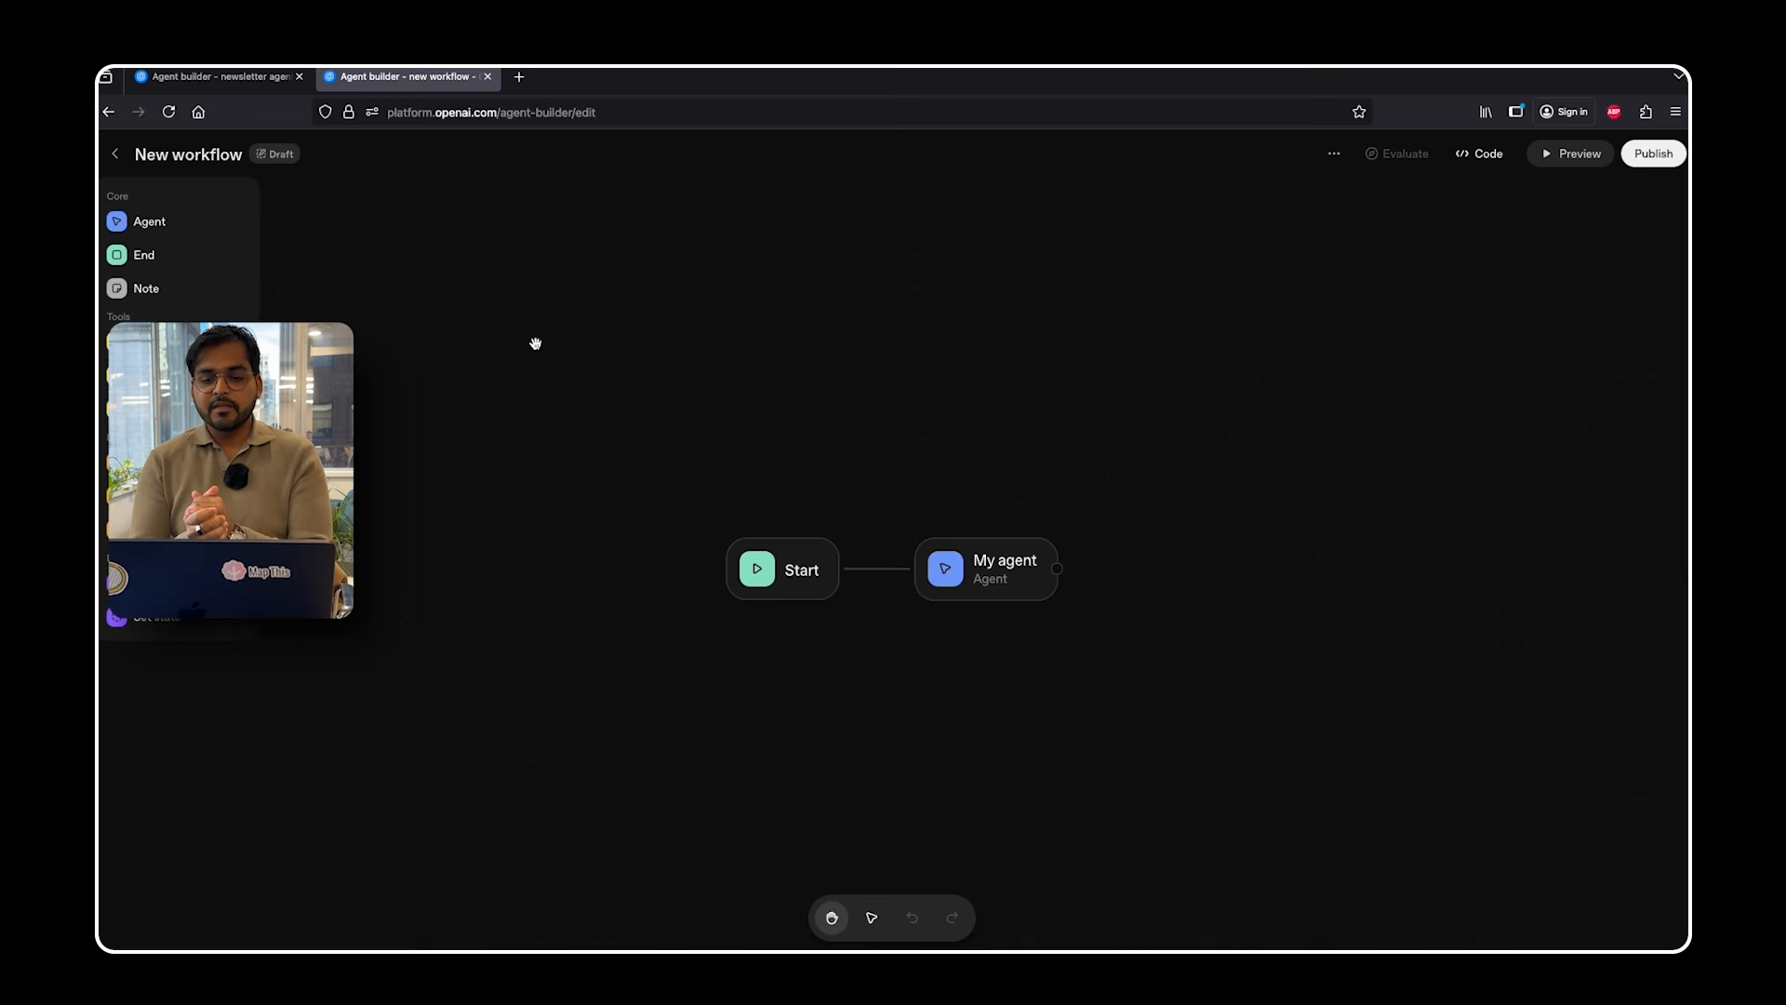
- Reposition the start of the workflow on the canvas and rename the My agent node to Content Researcher
{"action": "left_click_drag", "start_coordinate": [794, 578], "coordinate": [600, 499]}
{"action": "left_click_drag", "start_coordinate": [991, 568], "coordinate": [891, 527]}
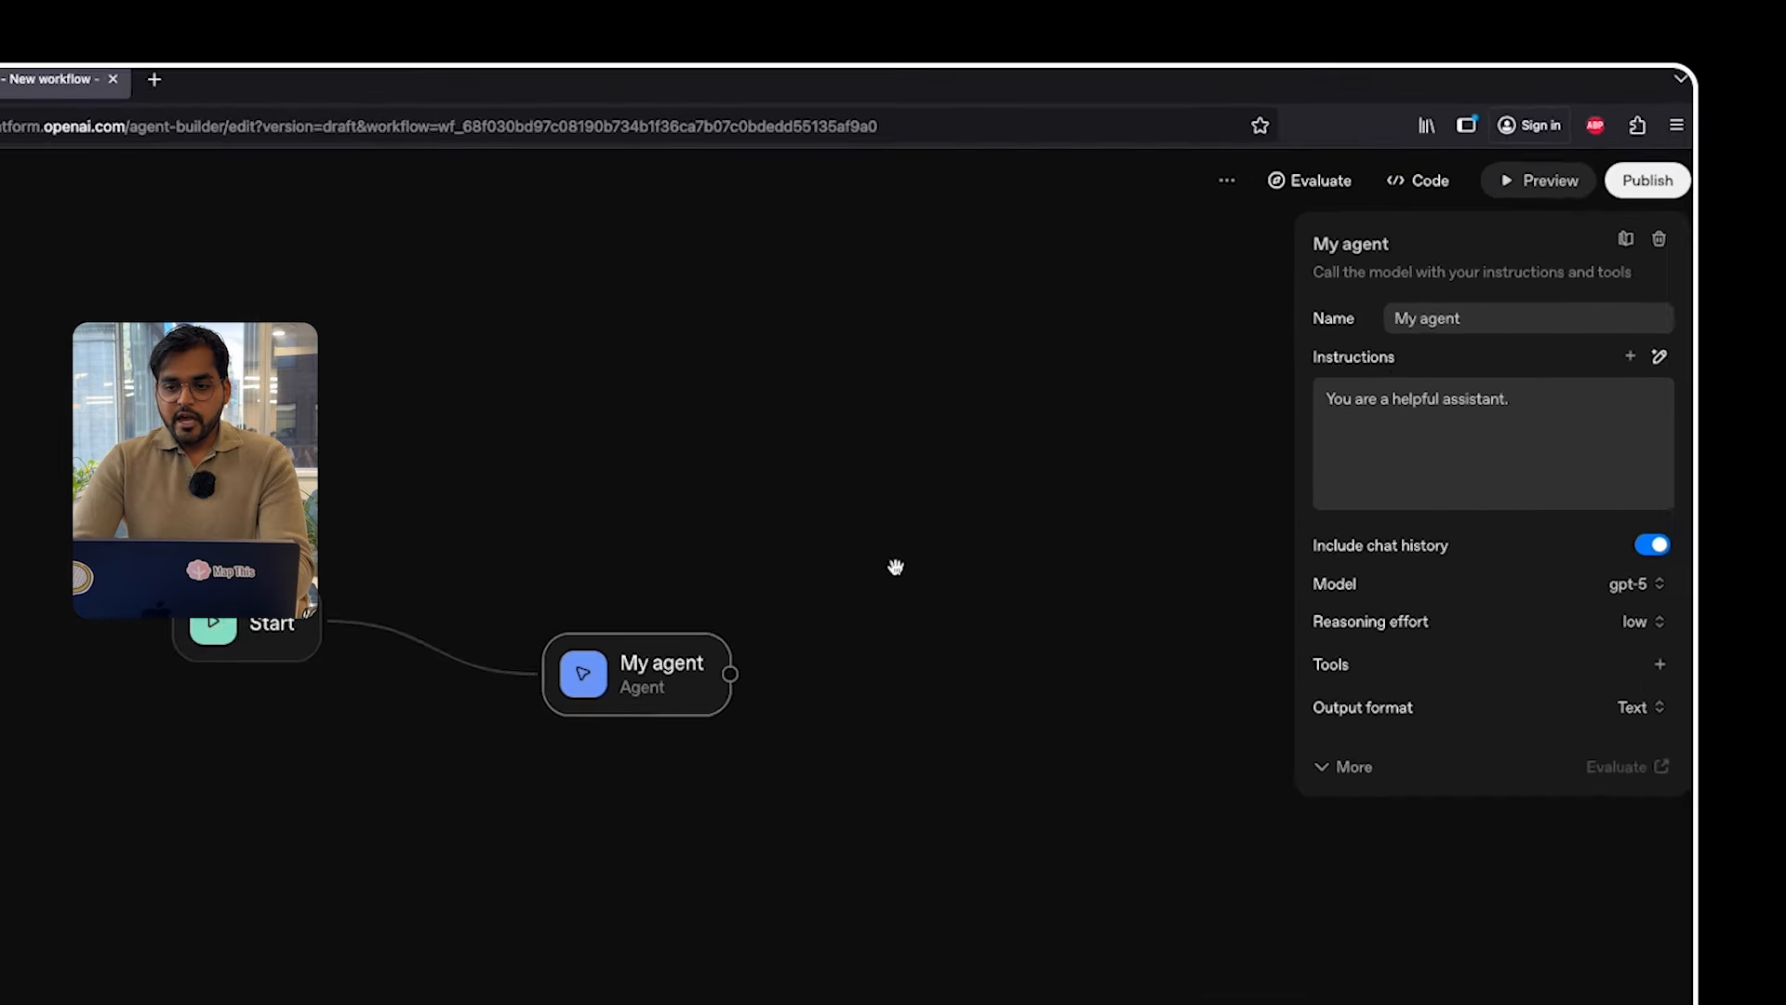
{"action": "triple_click", "coordinate": [1426, 355]}
{"action": "type", "text": "Con"}
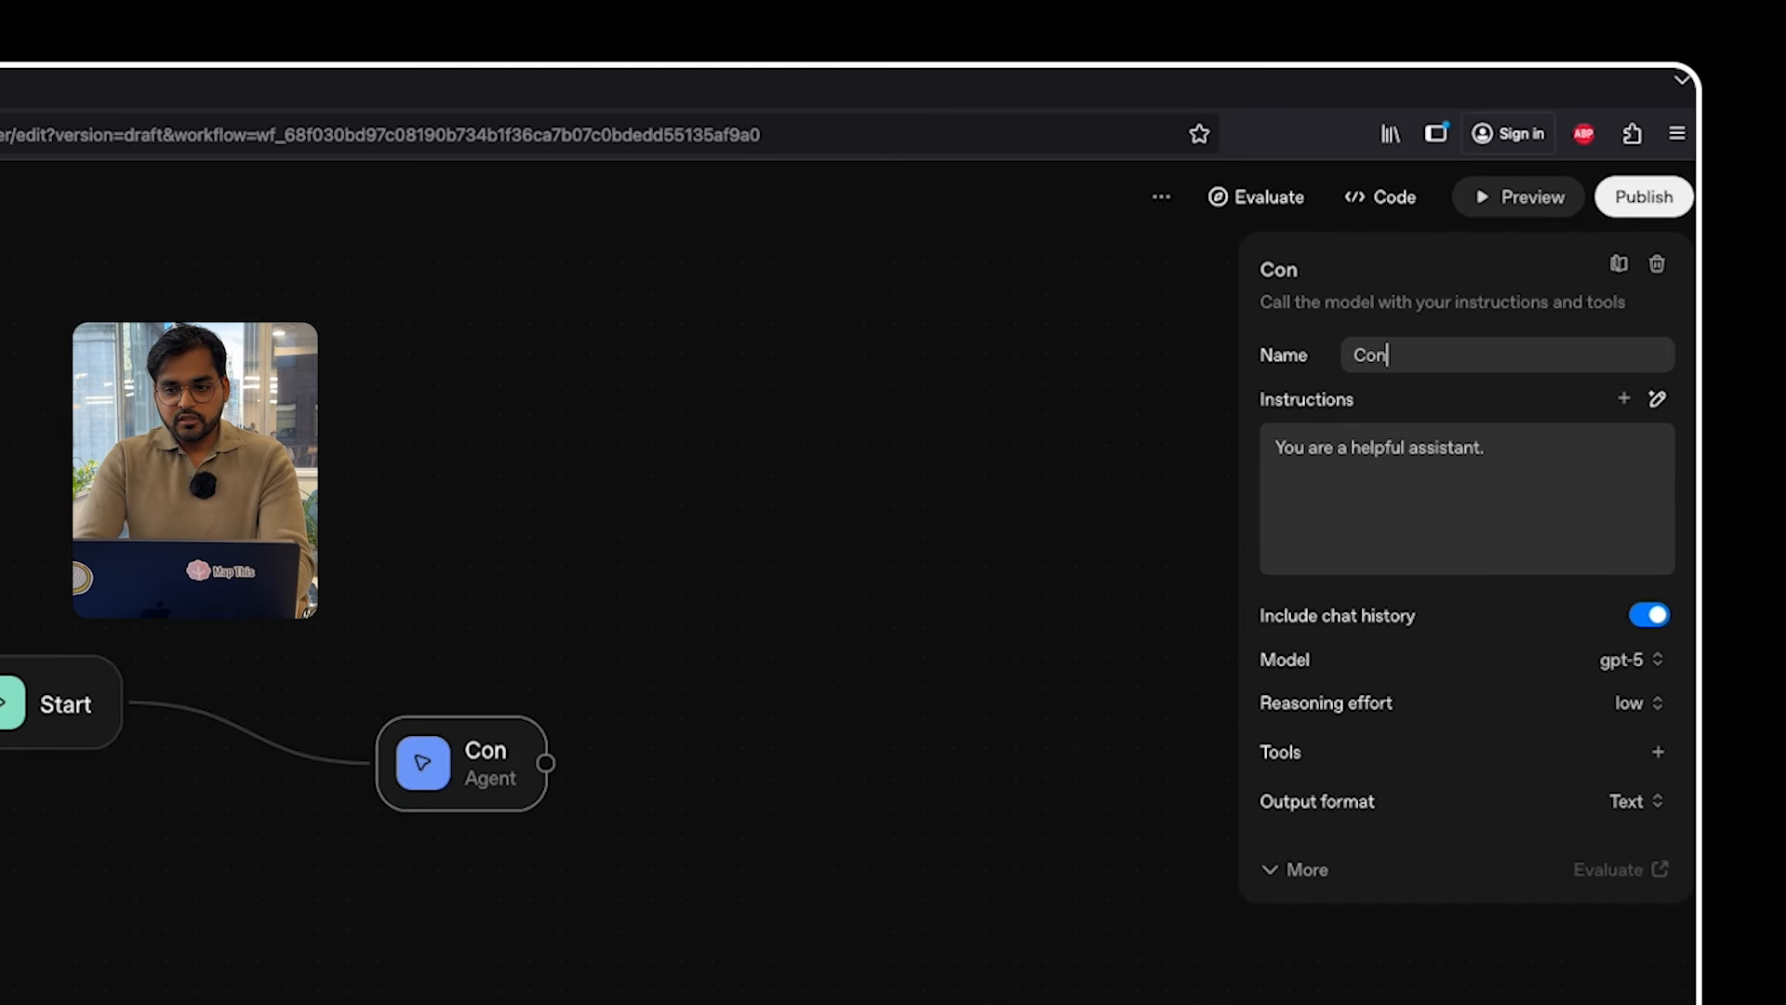
{"action": "type", "text": "tent Researcher"}
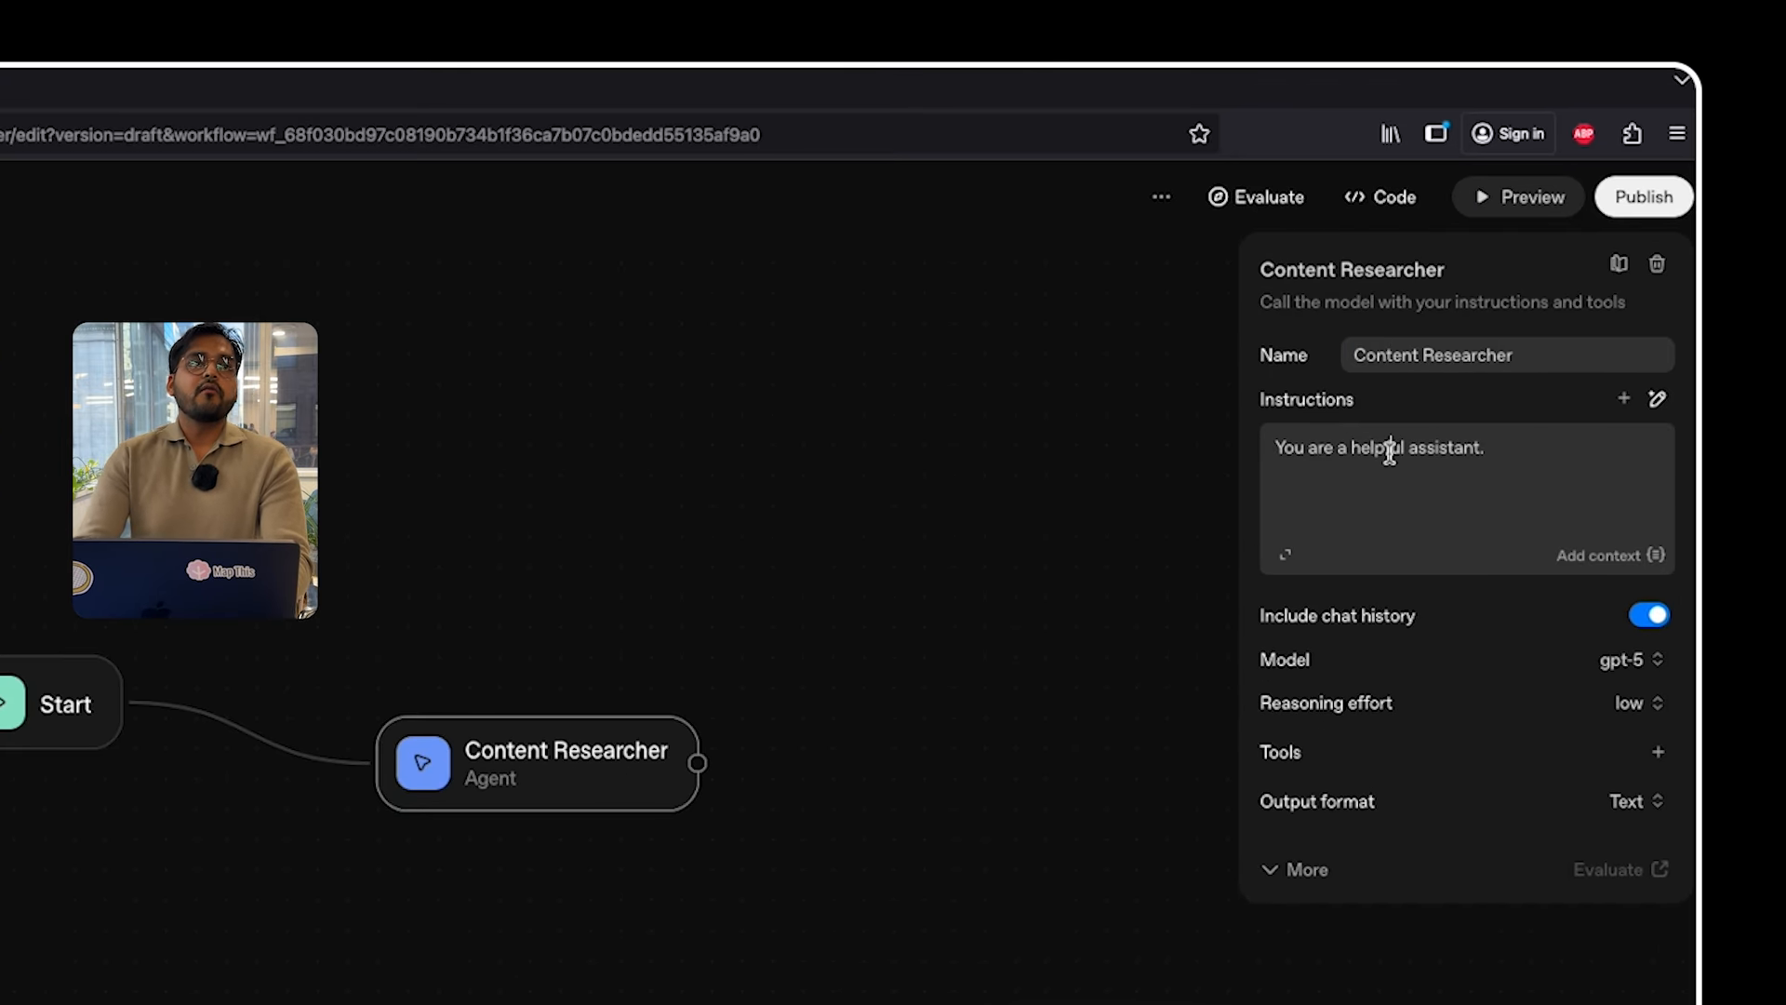
- Set the instructions to "You're a content researcher, given a topic please do research for writing a newsletter for our non-technical business users"
{"action": "triple_click", "coordinate": [1389, 453]}
{"action": "type", "text": "You"}
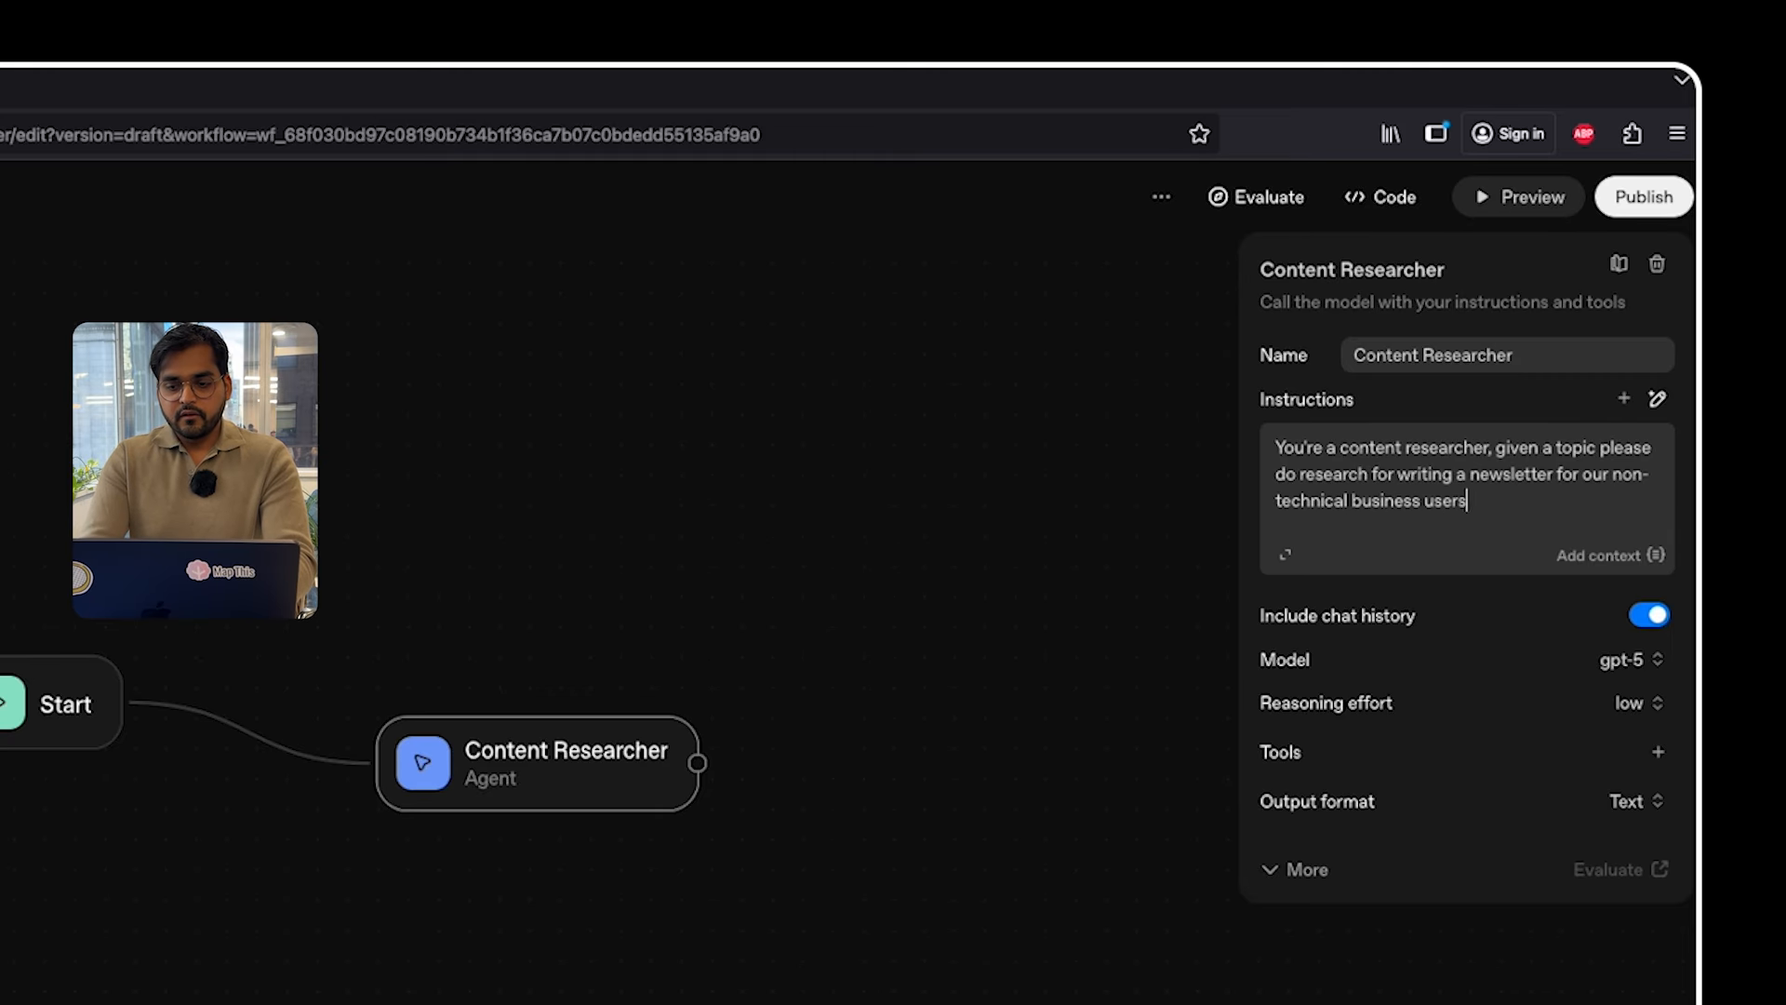
{"action": "left_click", "coordinate": [1623, 660]}
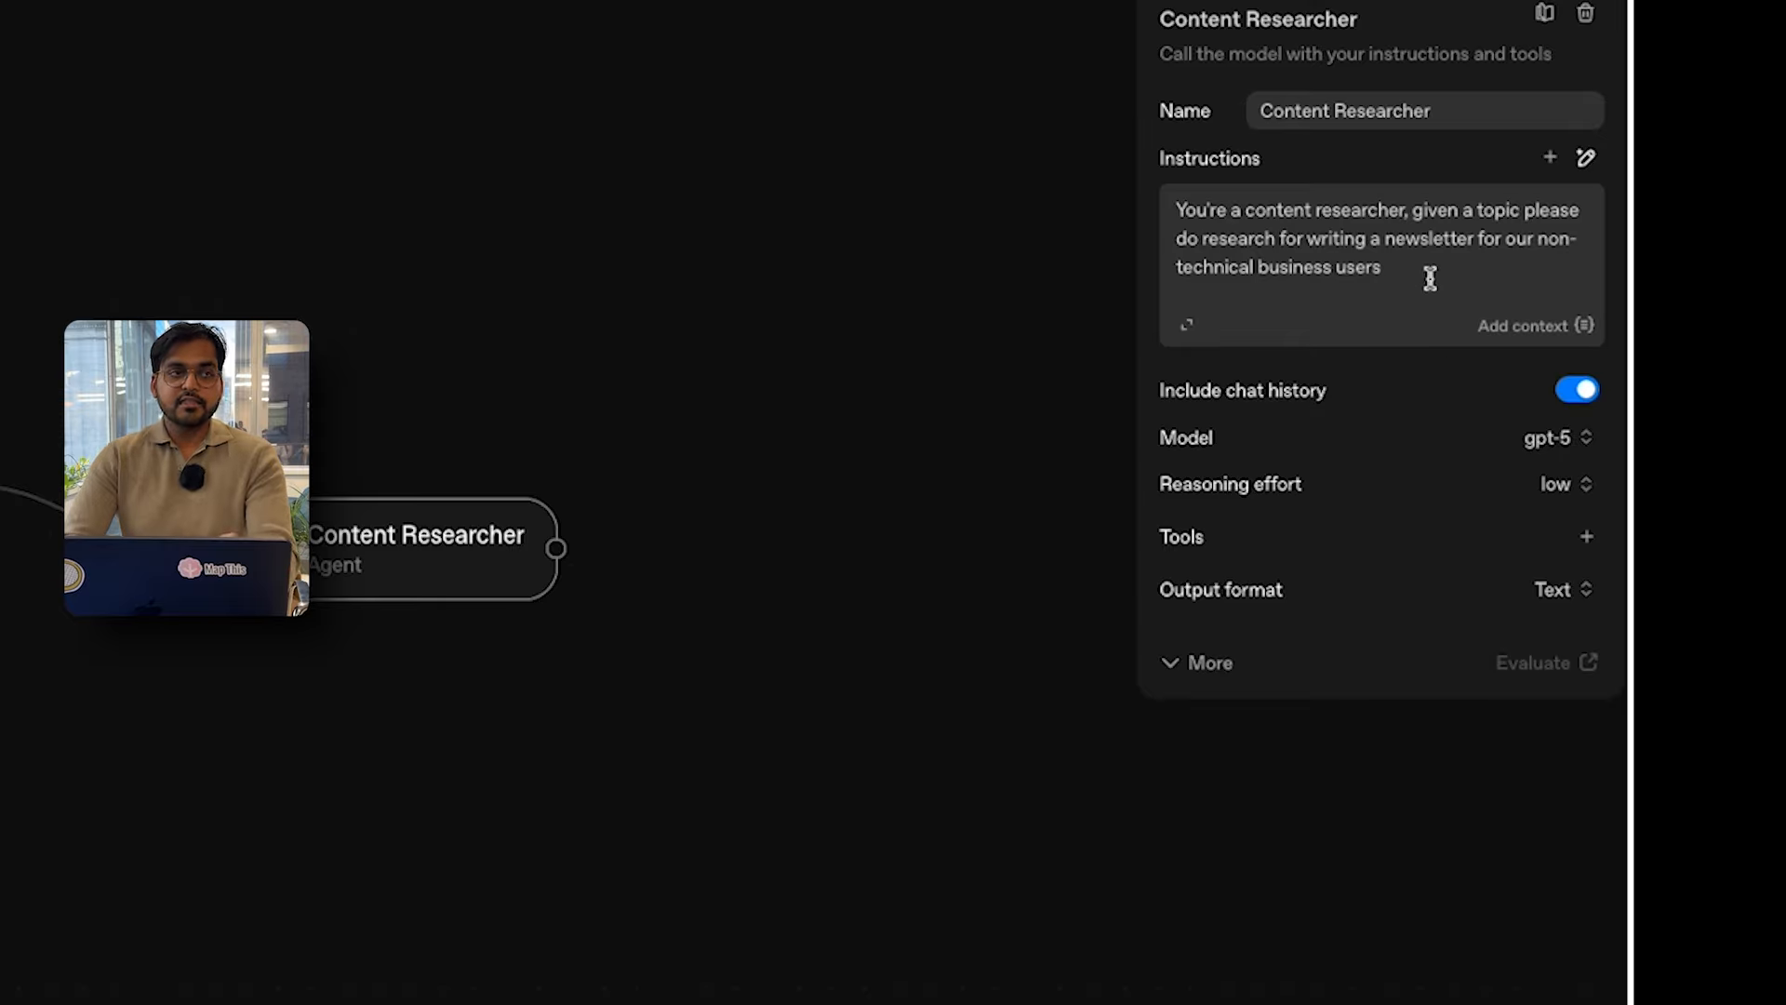
- Give the Content Researcher agent the Web search tool with its default configuration
{"action": "left_click", "coordinate": [1587, 539]}
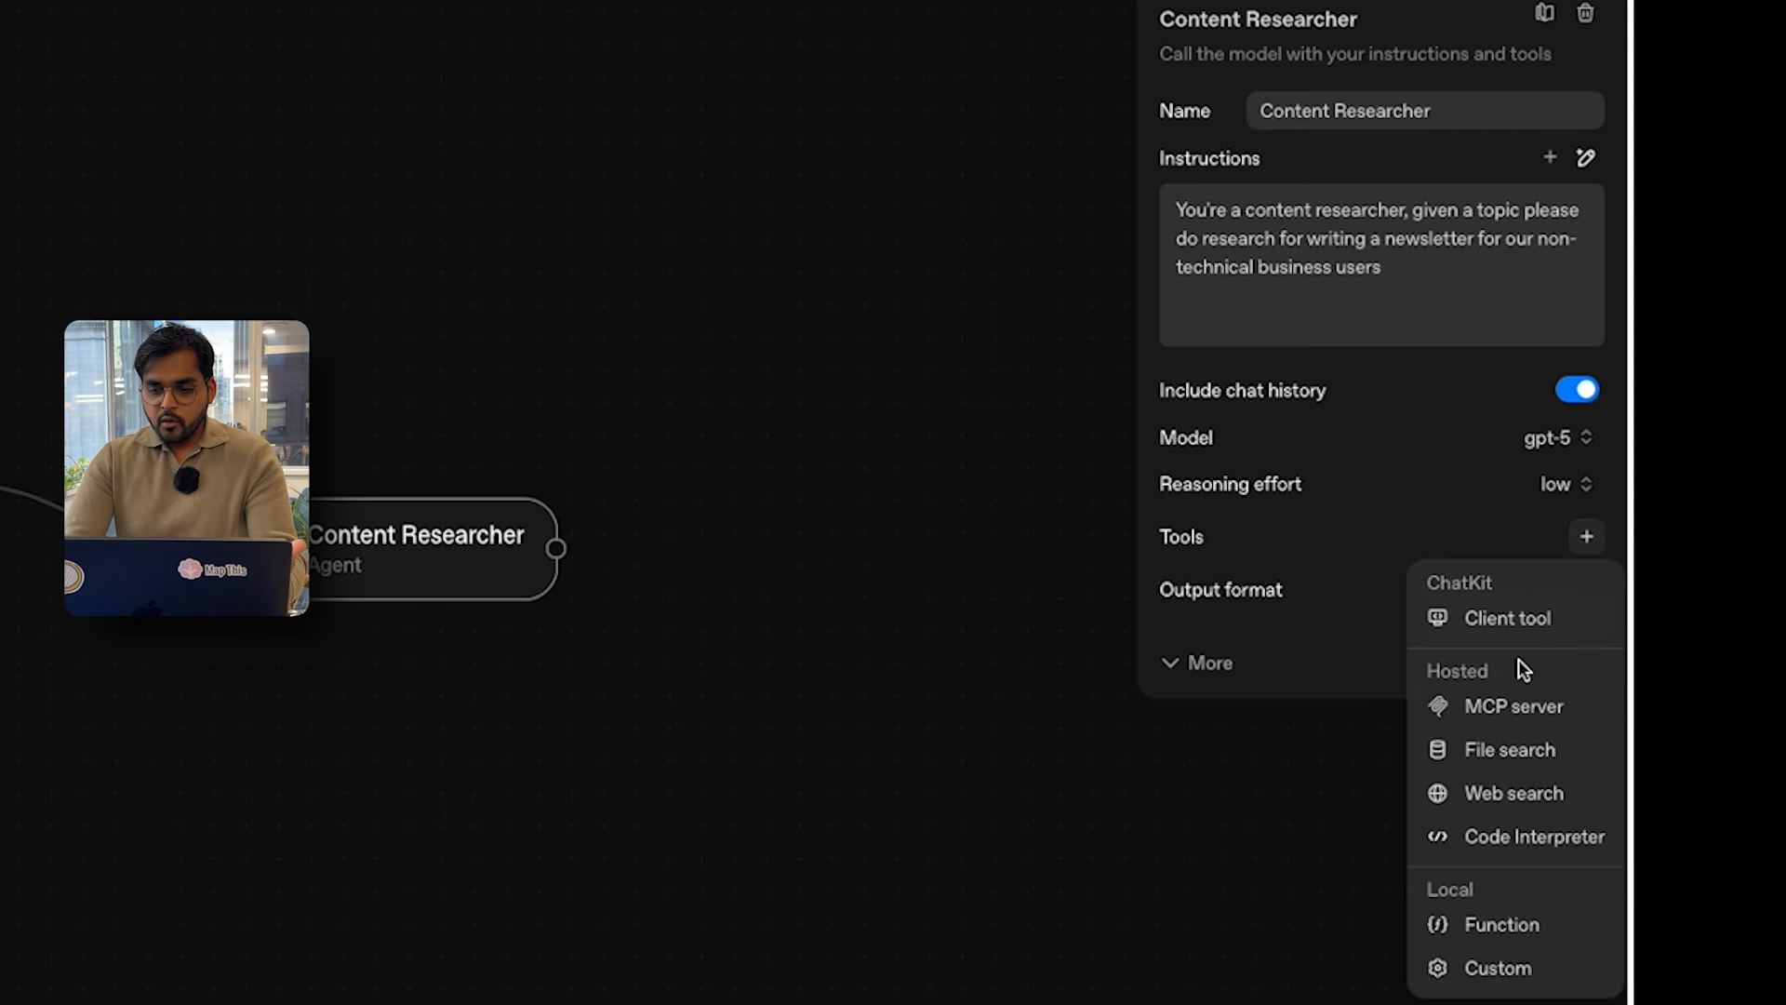
{"action": "left_click", "coordinate": [1512, 792]}
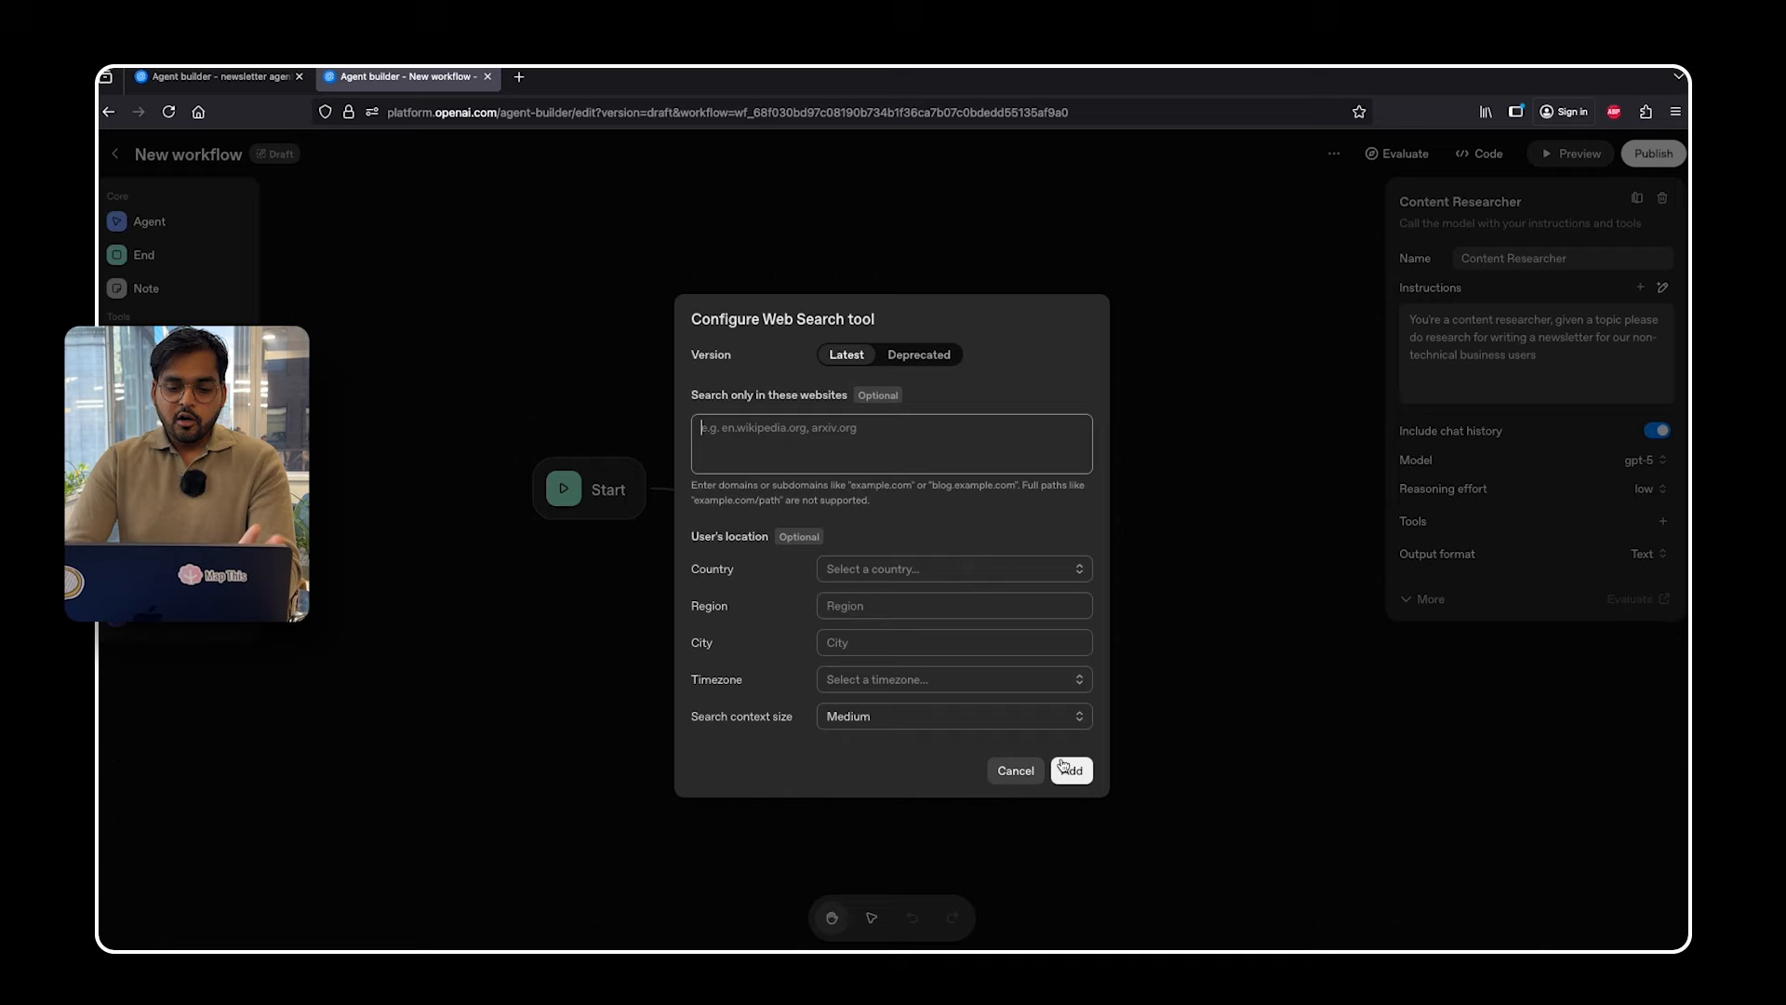
{"action": "left_click", "coordinate": [1072, 771]}
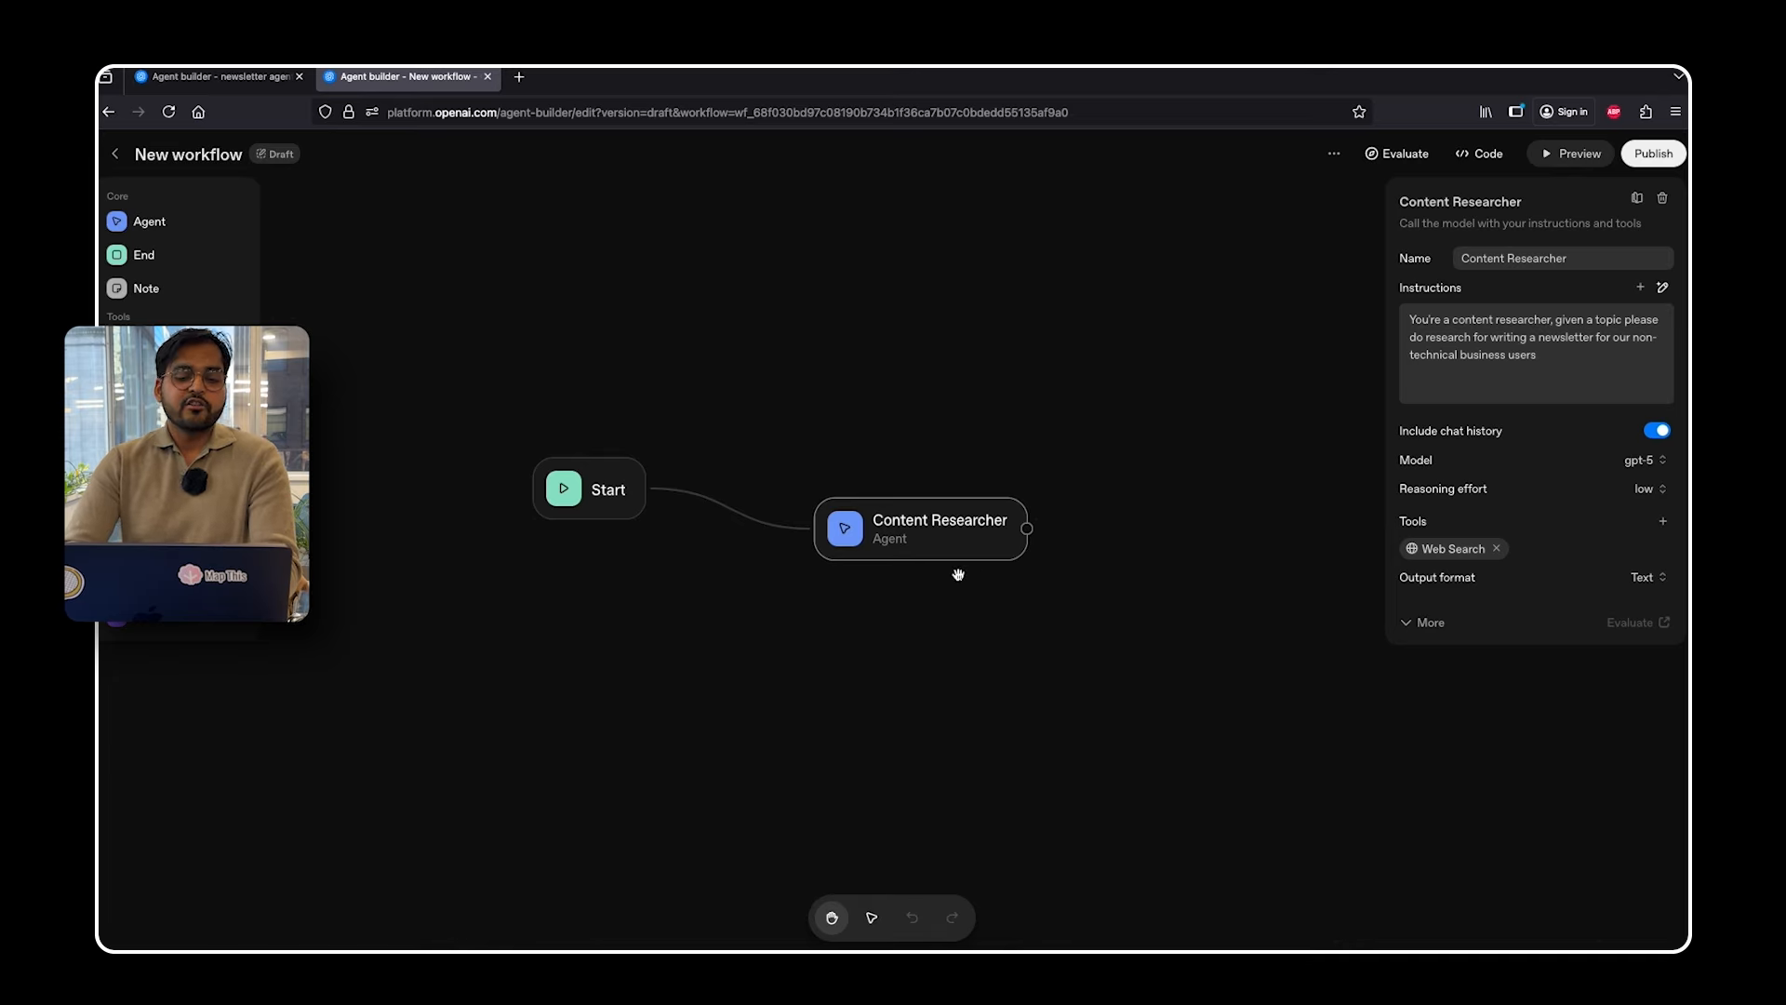
- Add a second Agent node after Content Researcher and connect Content Researcher's output to it
{"action": "left_click_drag", "start_coordinate": [608, 490], "coordinate": [459, 483]}
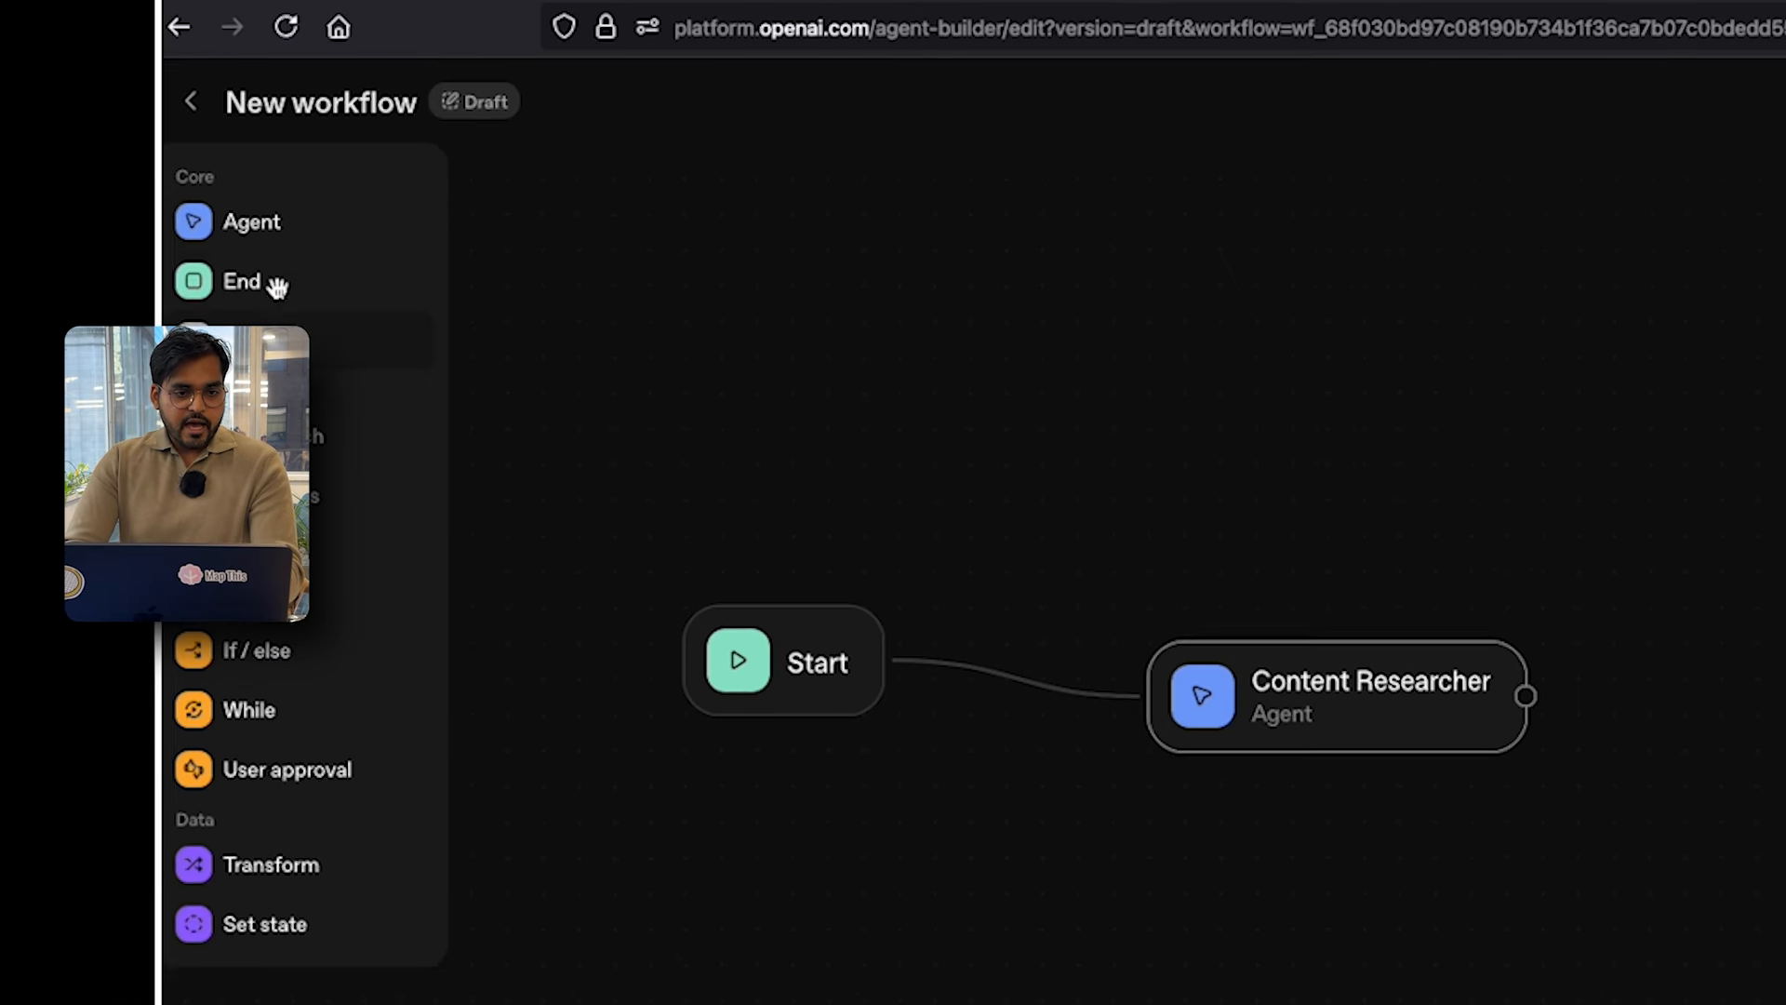
{"action": "left_click_drag", "start_coordinate": [270, 235], "coordinate": [1699, 641]}
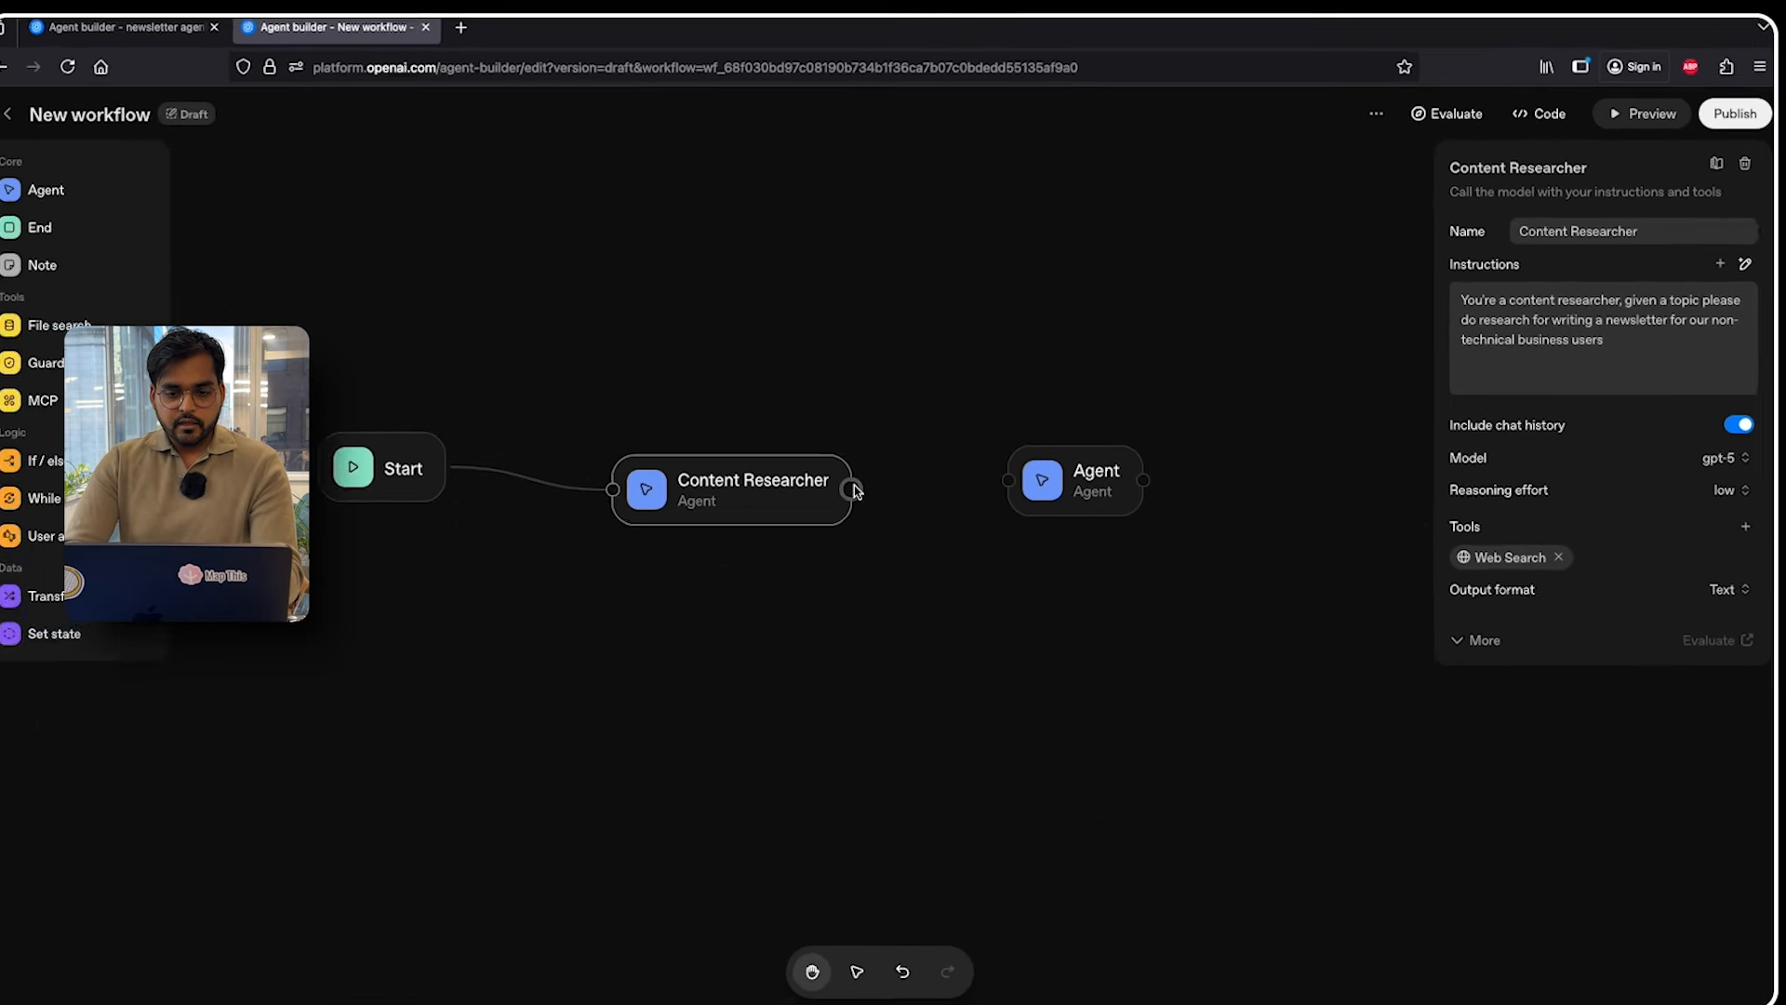
{"action": "left_click_drag", "start_coordinate": [852, 488], "coordinate": [1008, 480]}
- Rename the new Agent node to Content Writer
{"action": "left_click", "coordinate": [1070, 480]}
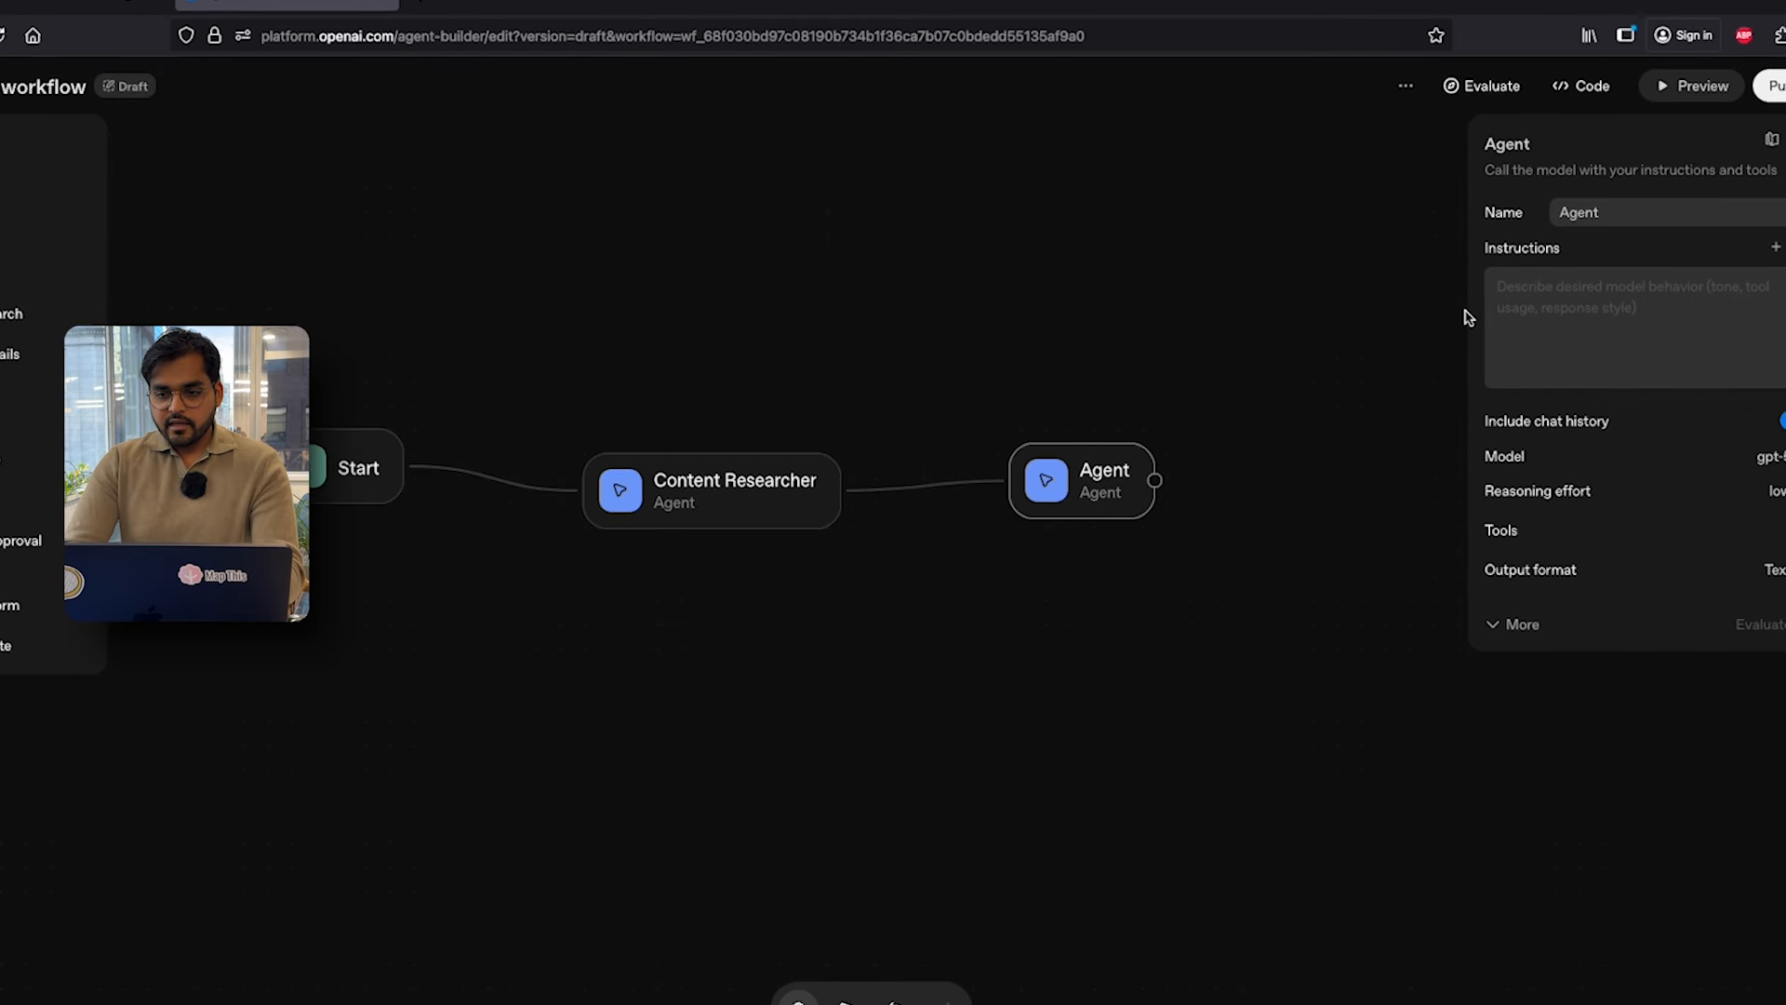
{"action": "double_click", "coordinate": [1567, 213]}
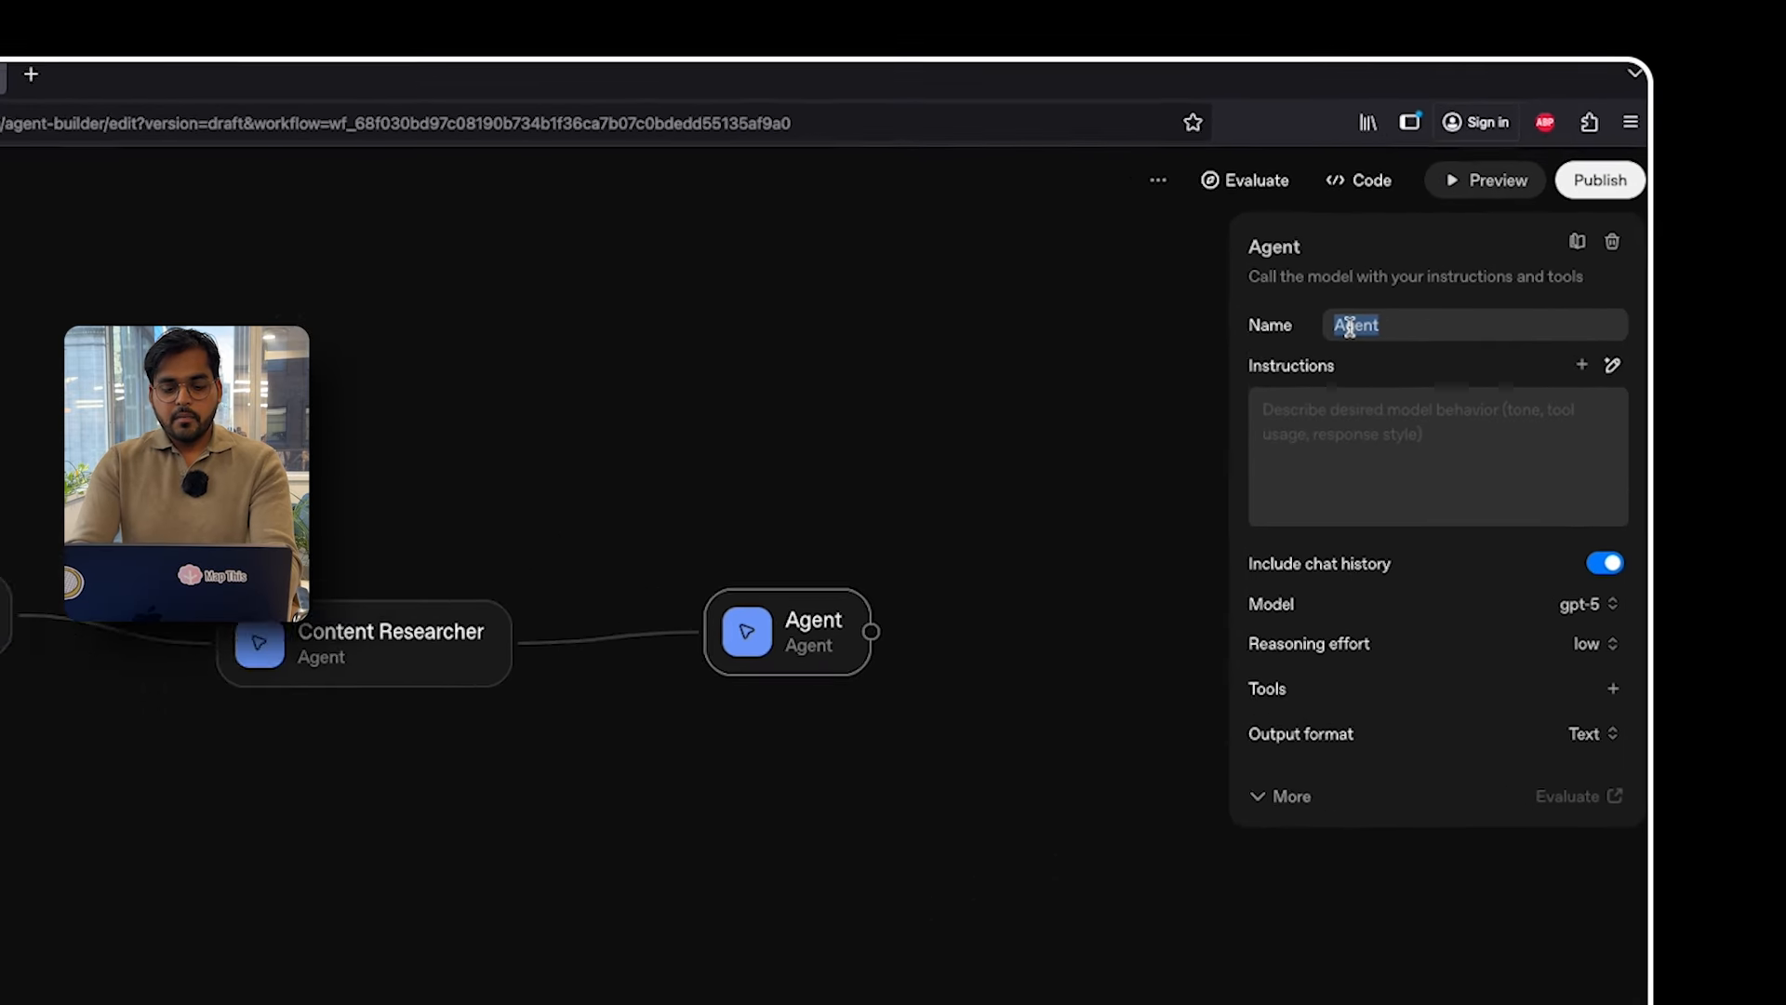
{"action": "type", "text": "Content Writer"}
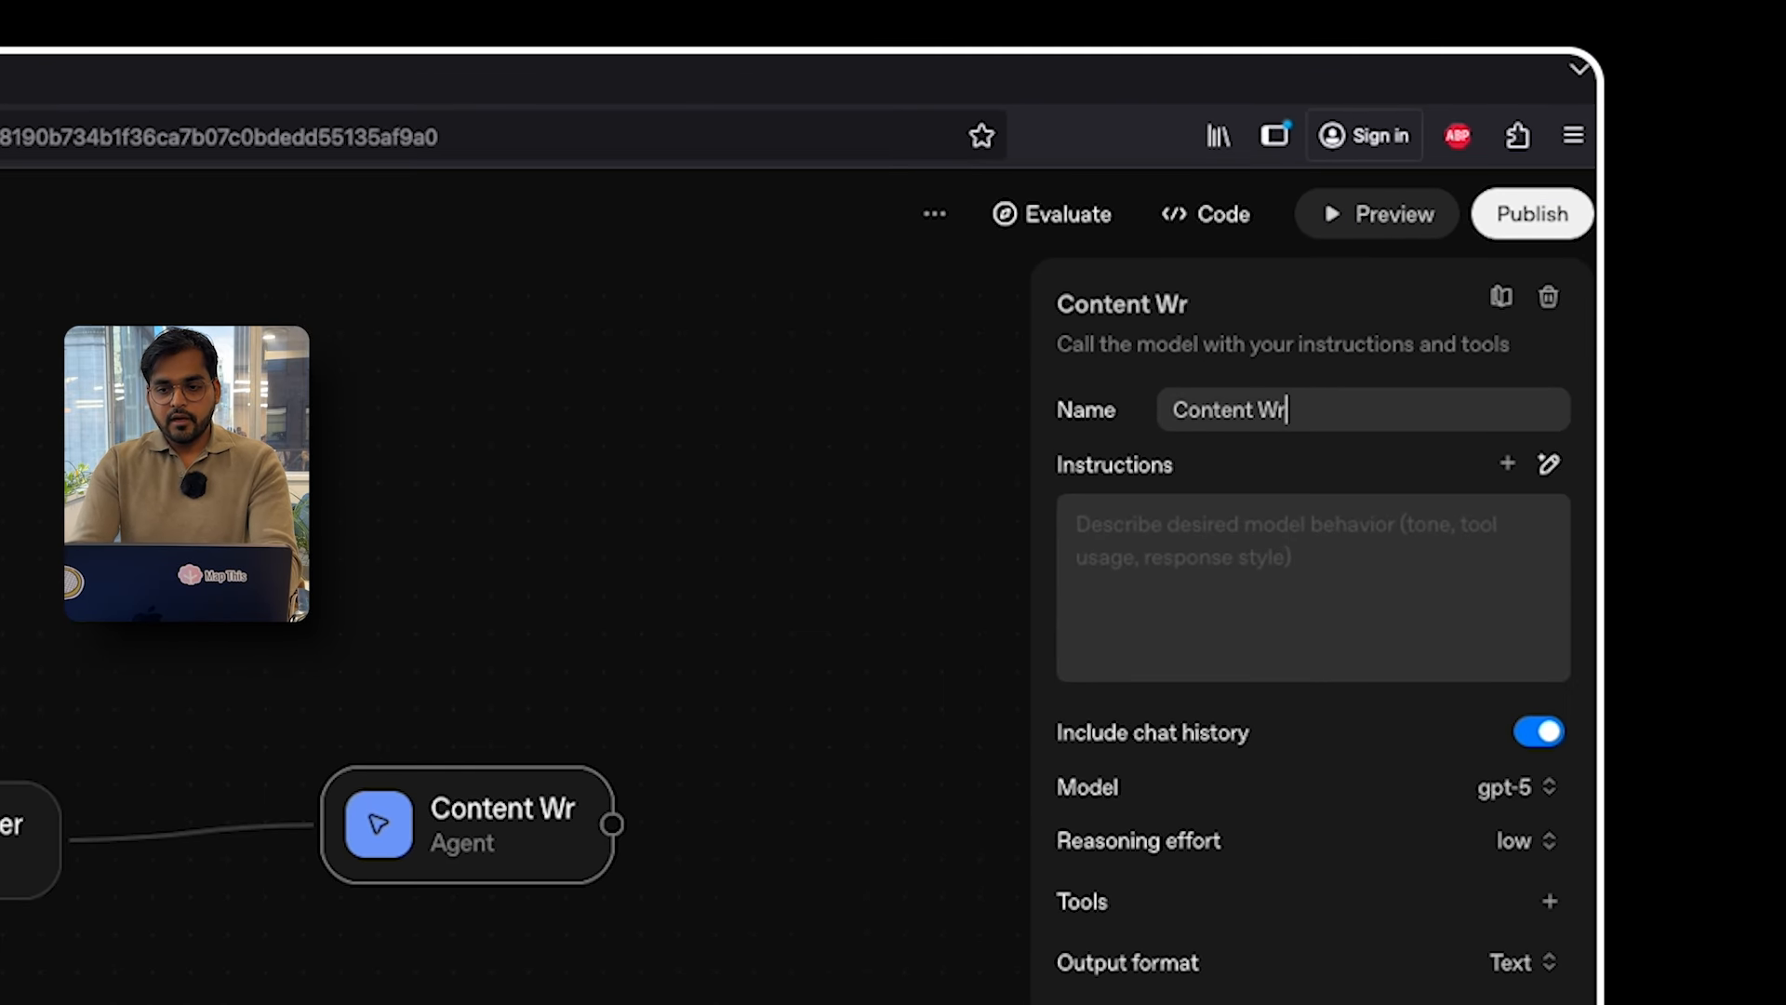
- Instruct Content Writer to turn the research provided below into an easy-to-read newsletter for non-technical users, inserting Content Researcher's output_text as context
{"action": "left_click", "coordinate": [1382, 426]}
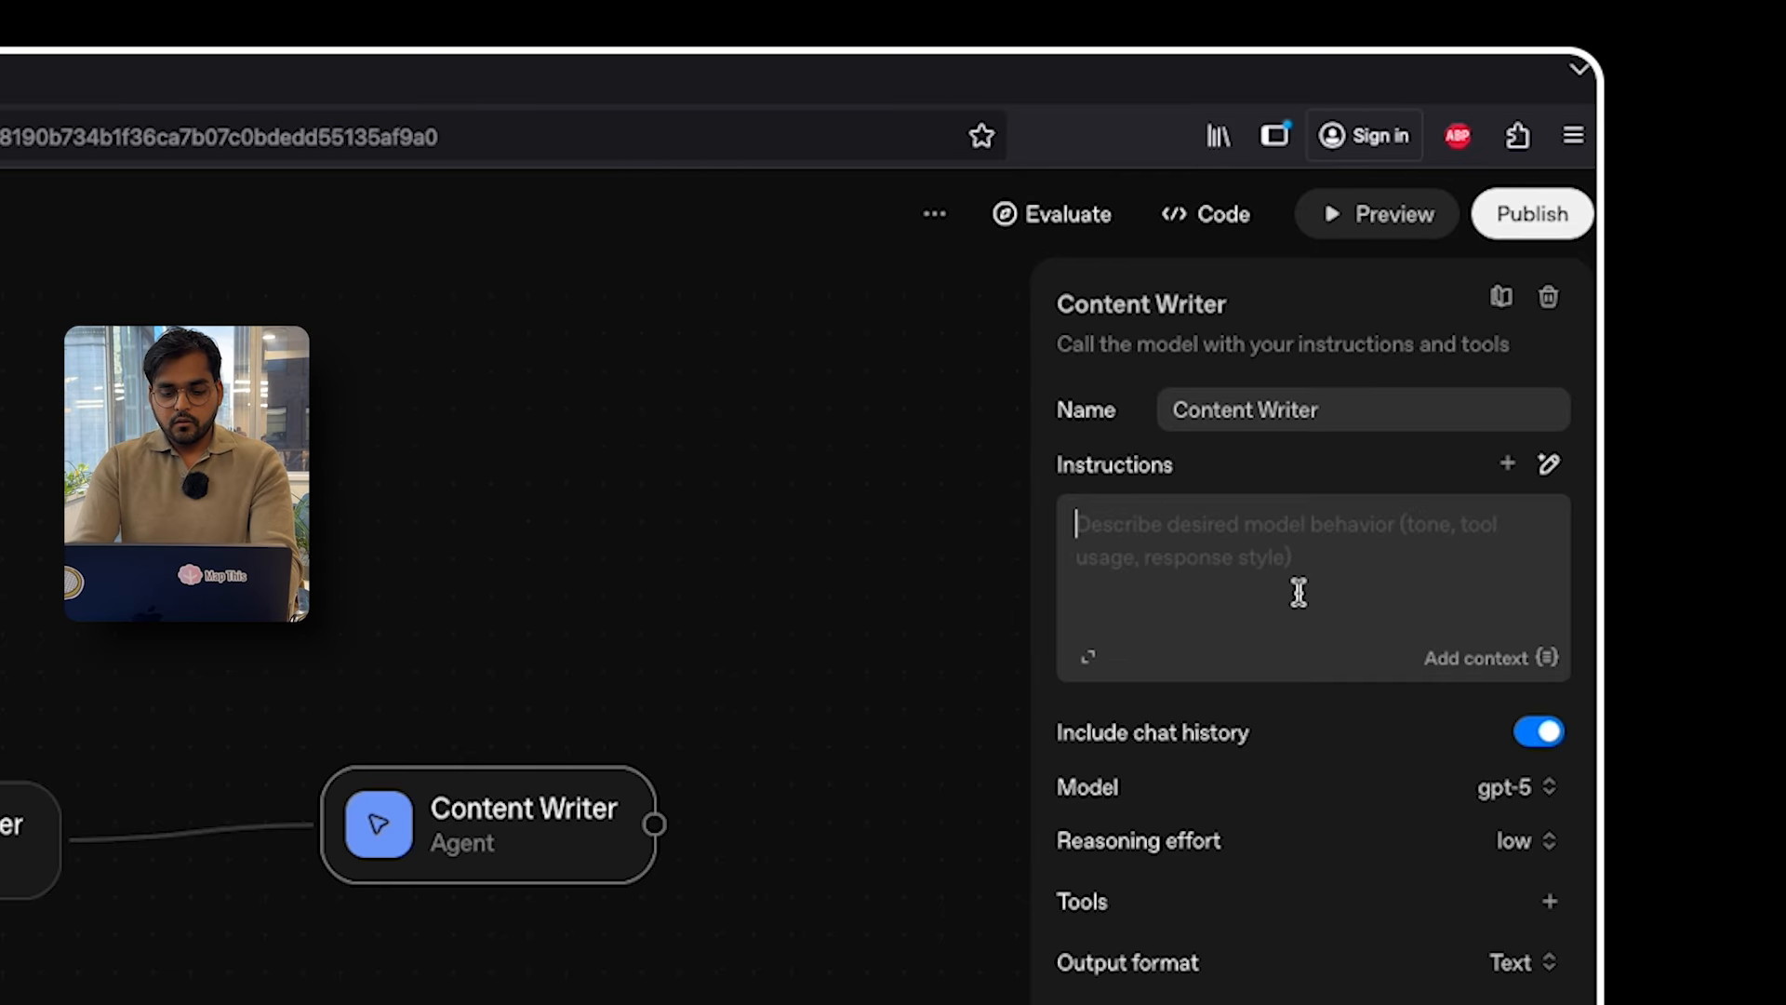
{"action": "type", "text": "Use the research done"}
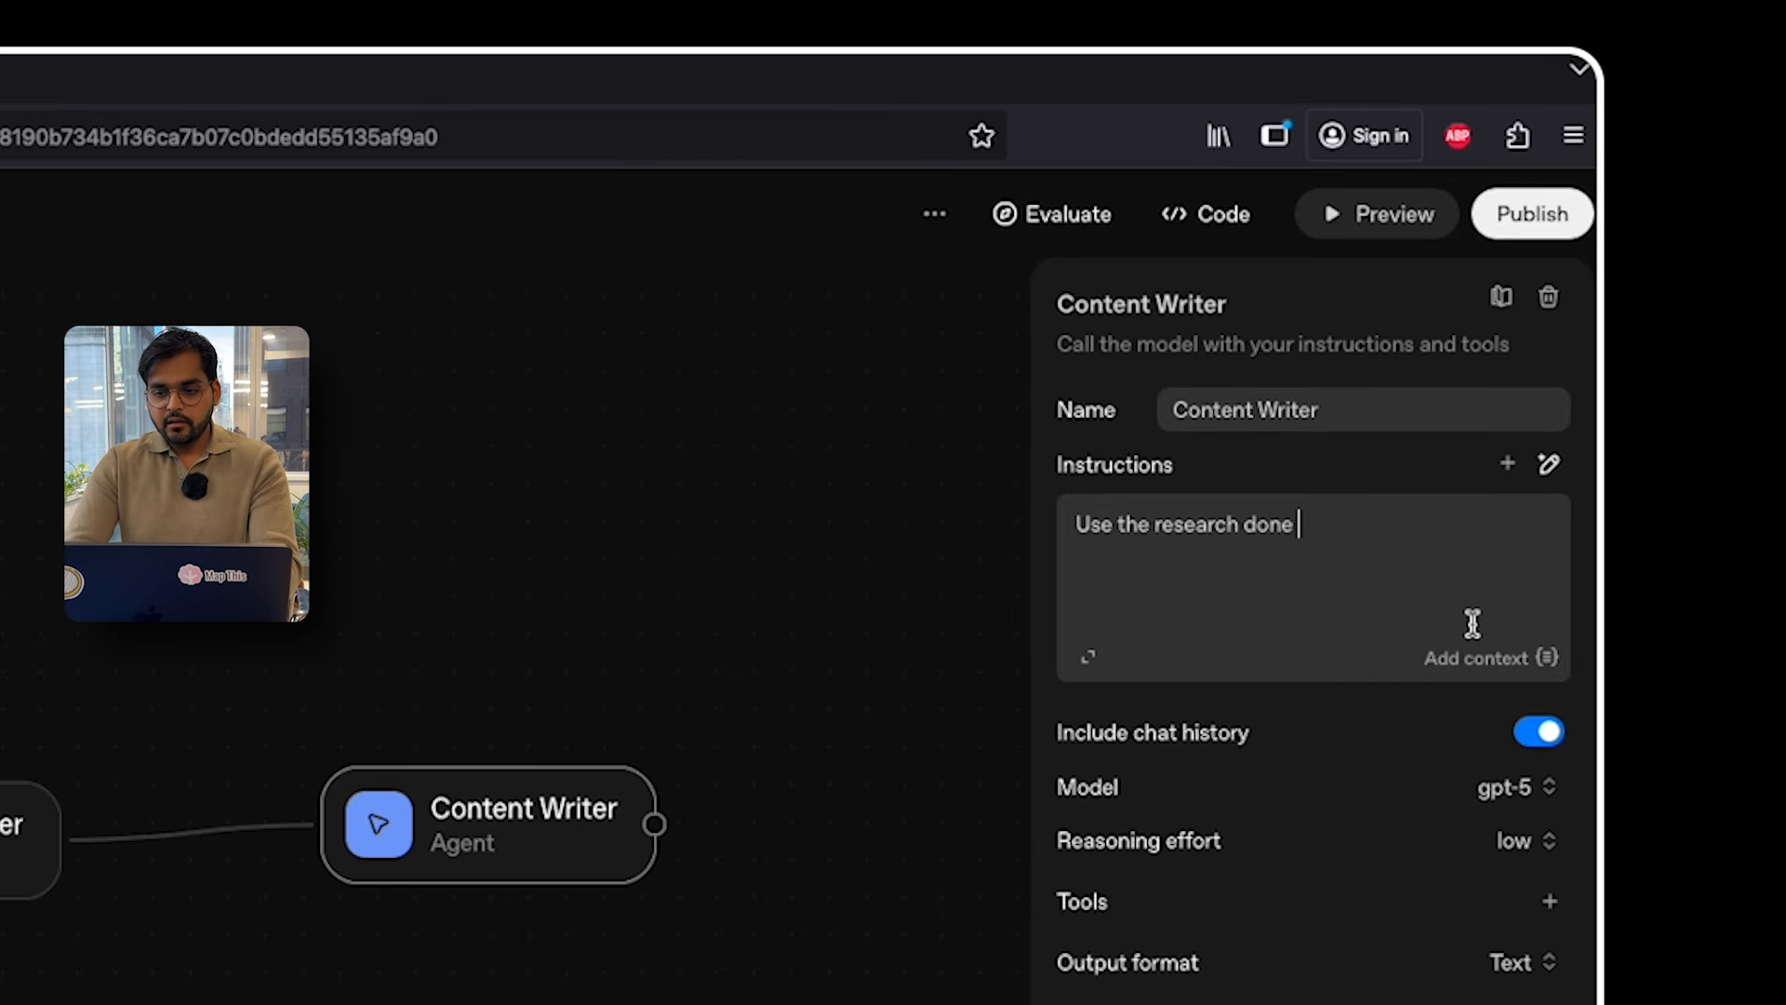
{"action": "left_click", "coordinate": [1517, 664]}
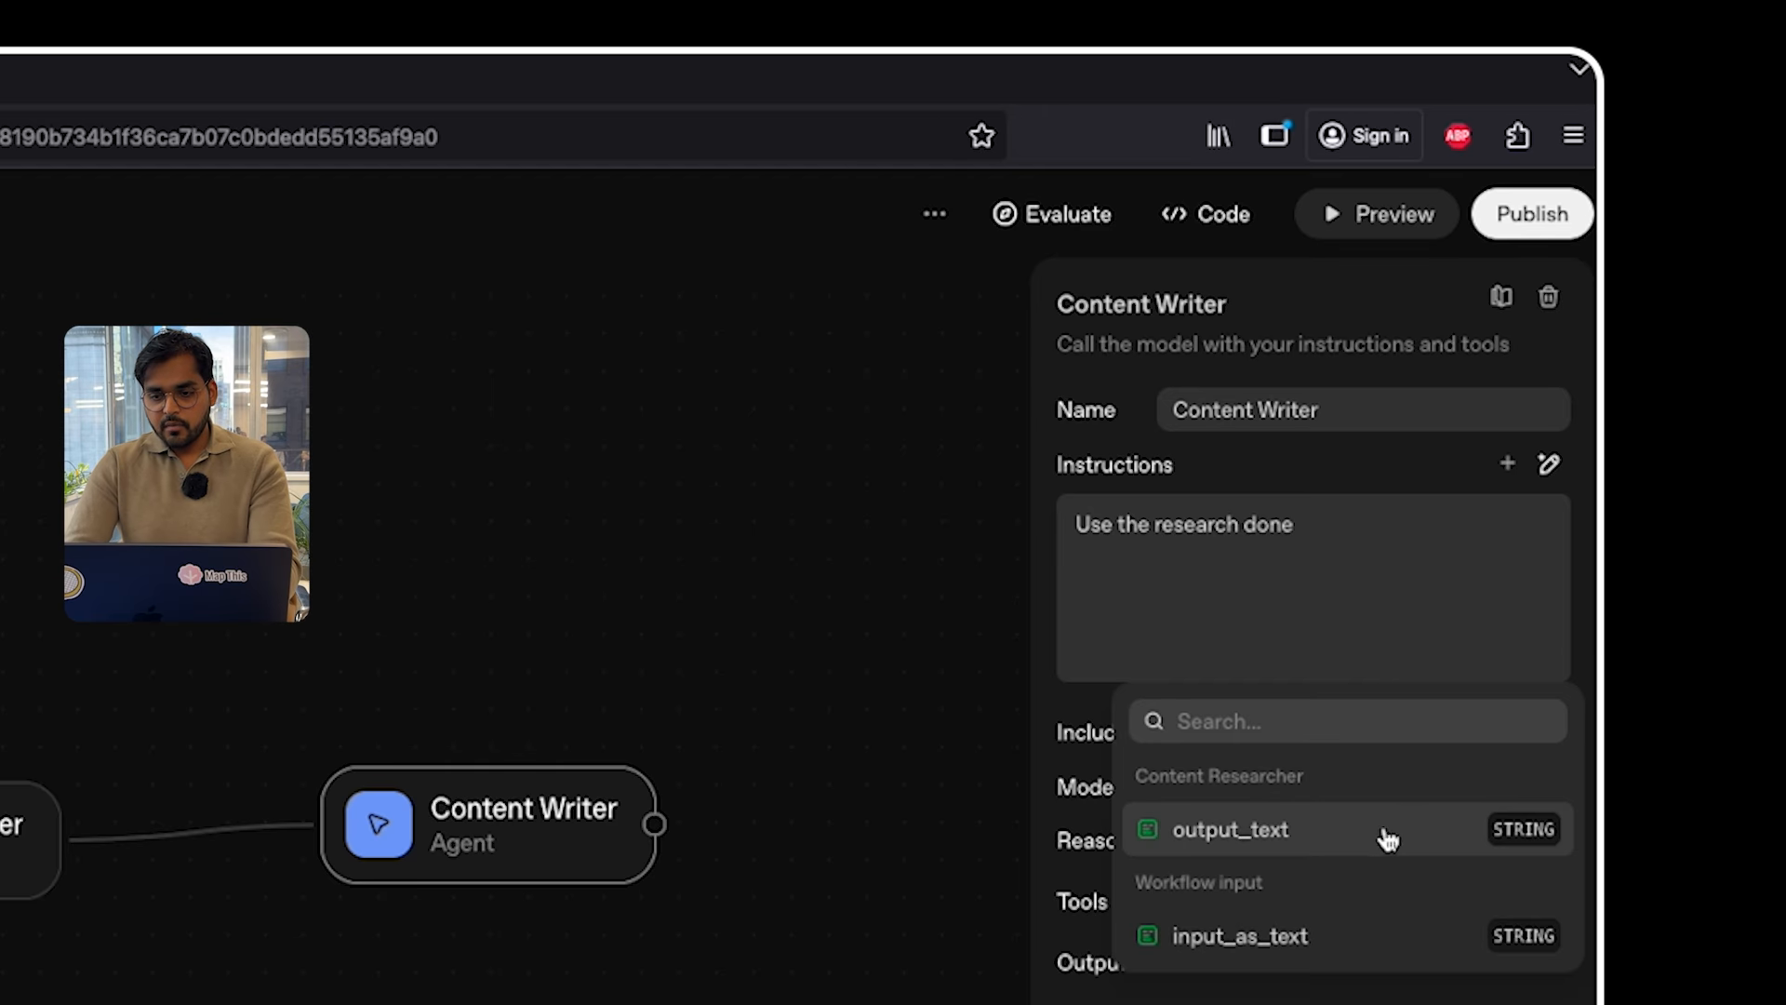
{"action": "left_click", "coordinate": [1288, 828]}
{"action": "type", "text": "provide"}
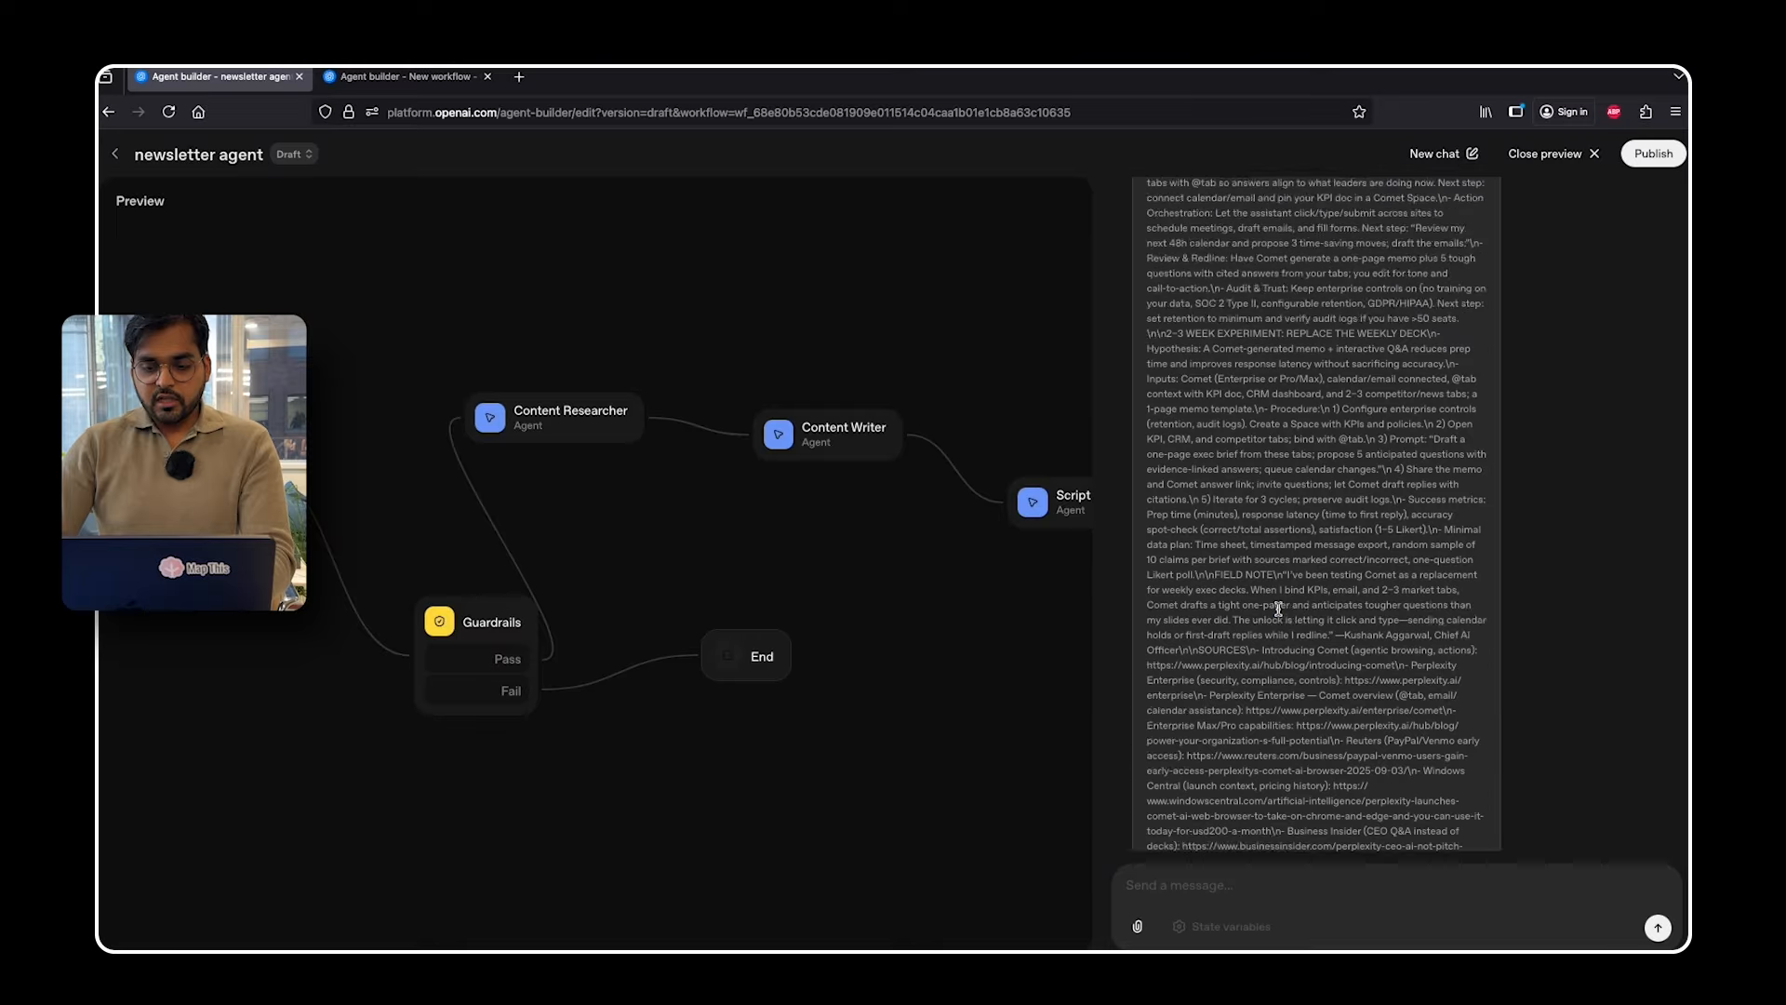
- Review the newsletter agent workflow's preview run, from the guardrails and research output through the newsletter draft to the Content Writer and Script Writer nodes
{"action": "scroll", "coordinate": [1278, 608], "scroll_direction": "up", "scroll_amount": 20}
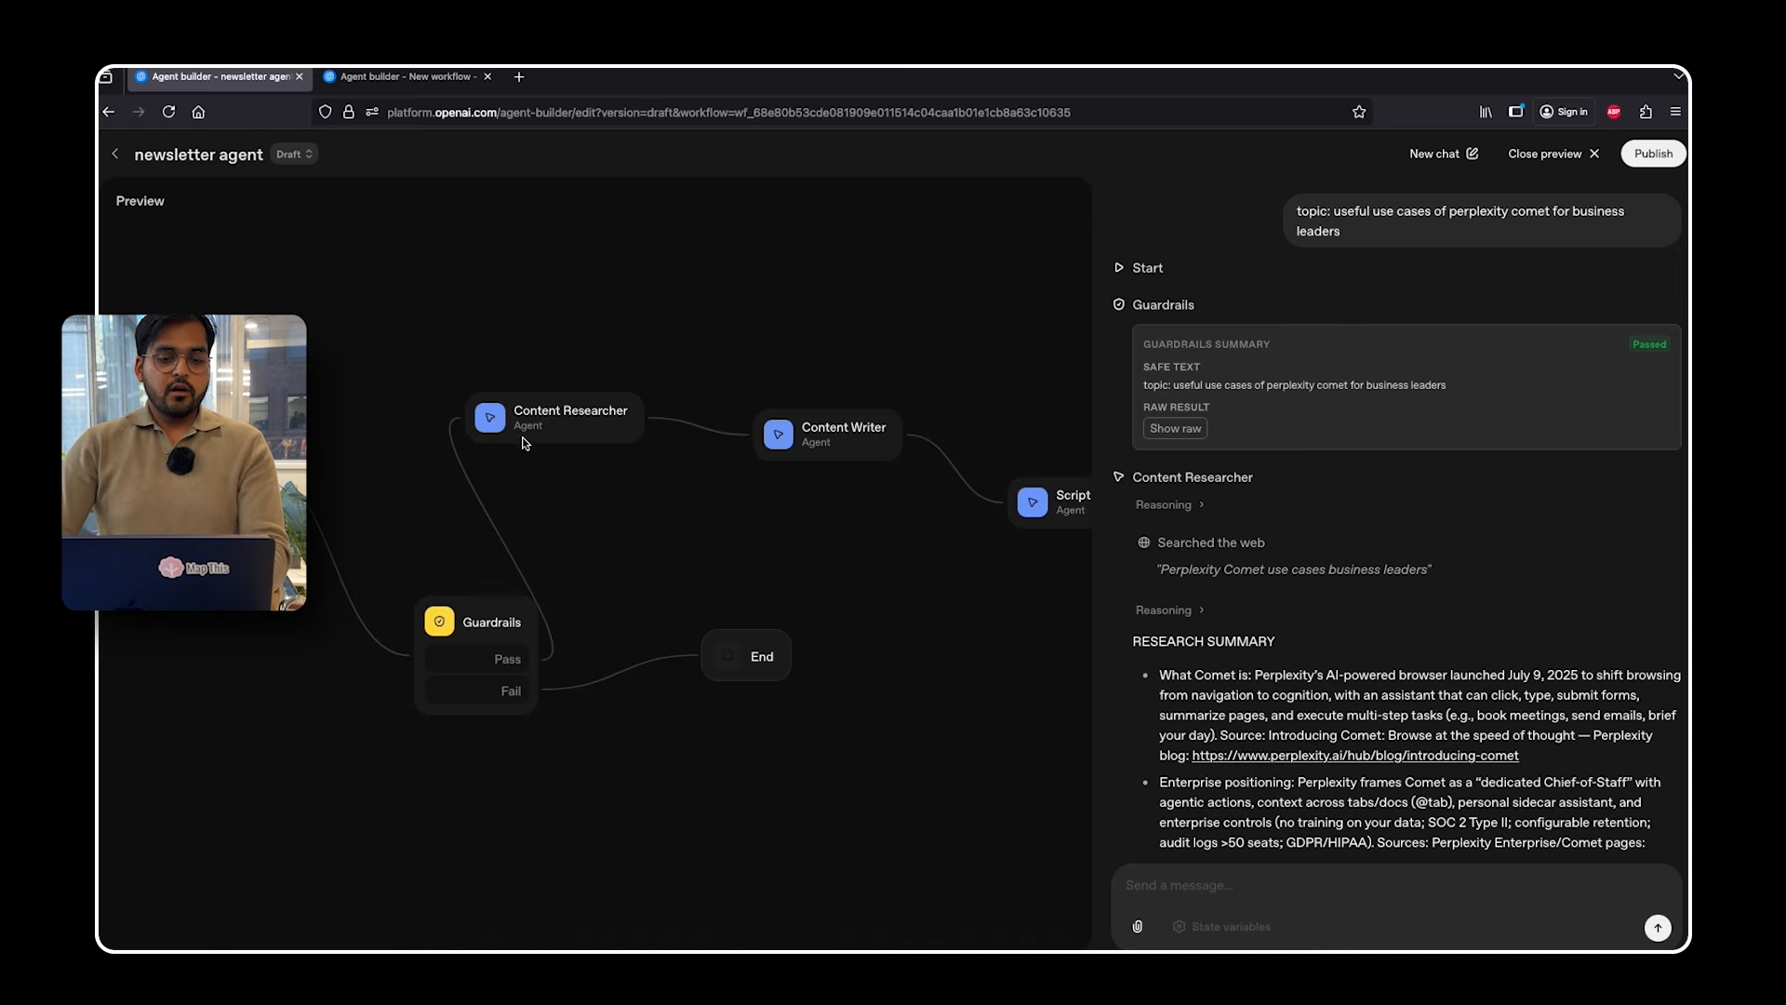
{"action": "left_click_drag", "start_coordinate": [417, 407], "coordinate": [371, 381]}
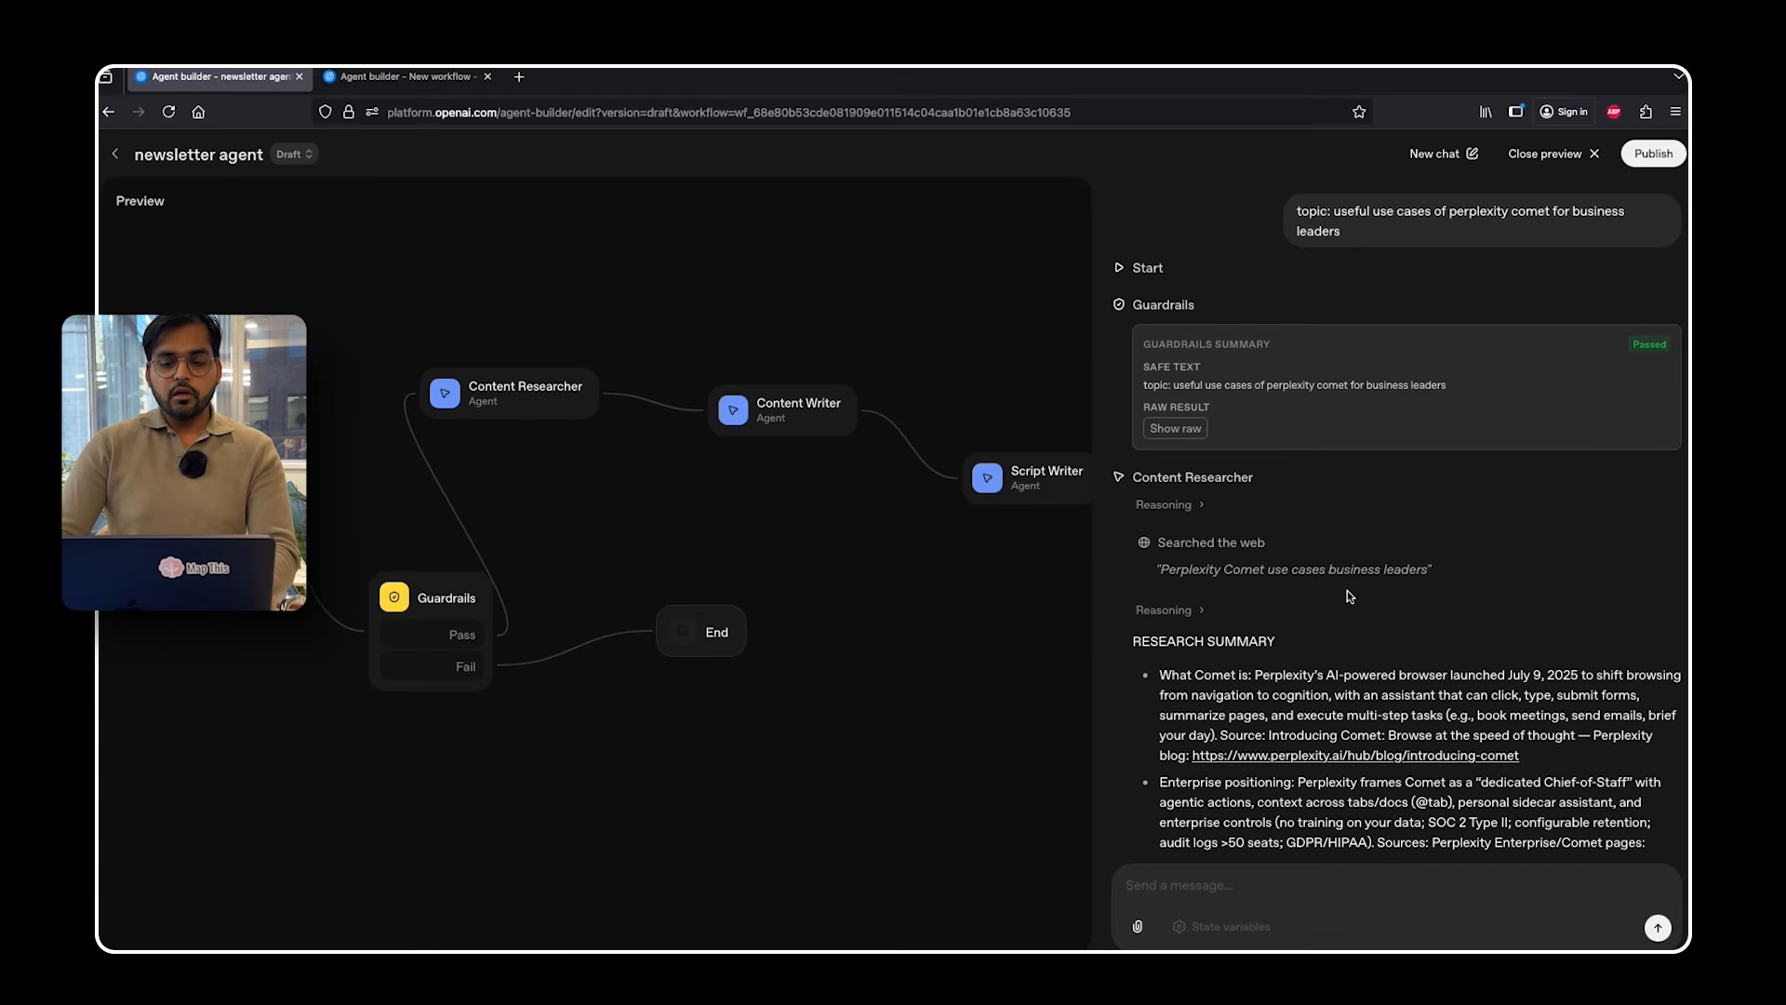
{"action": "scroll", "coordinate": [1347, 590], "scroll_direction": "down", "scroll_amount": 8}
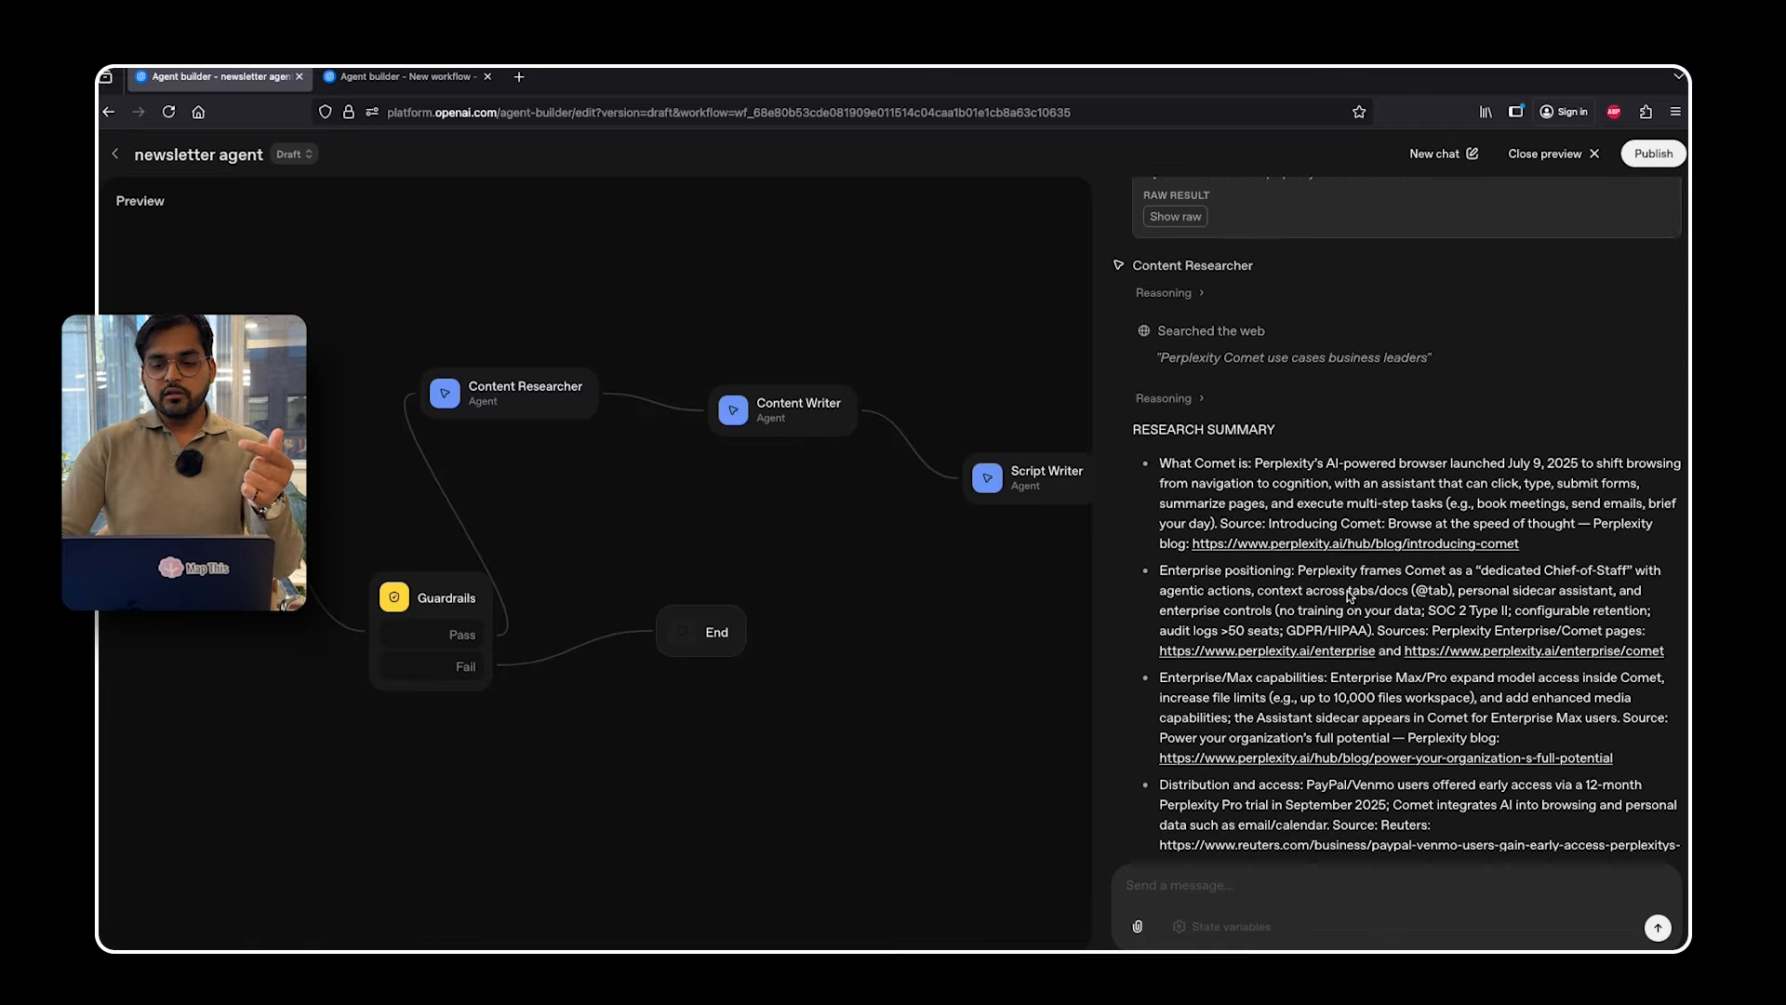
{"action": "scroll", "coordinate": [1347, 595], "scroll_direction": "down", "scroll_amount": 3}
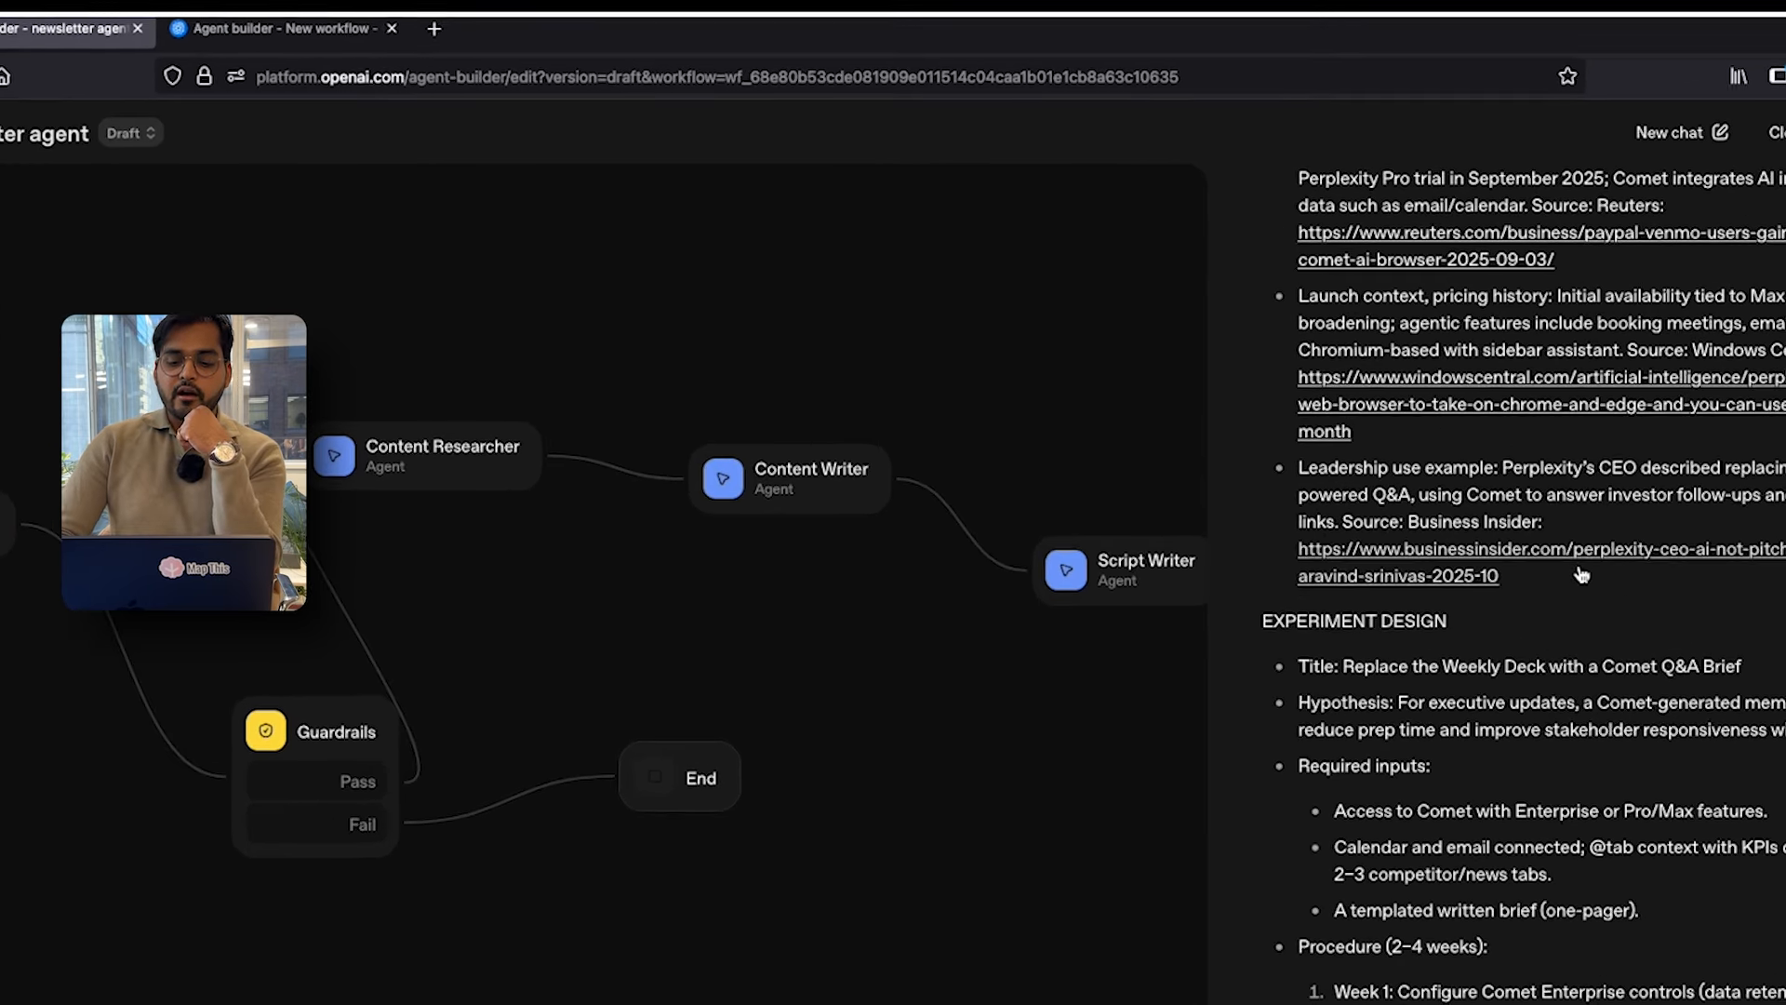
{"action": "scroll", "coordinate": [1394, 483], "scroll_direction": "down", "scroll_amount": 4}
{"action": "scroll", "coordinate": [1570, 566], "scroll_direction": "down", "scroll_amount": 10}
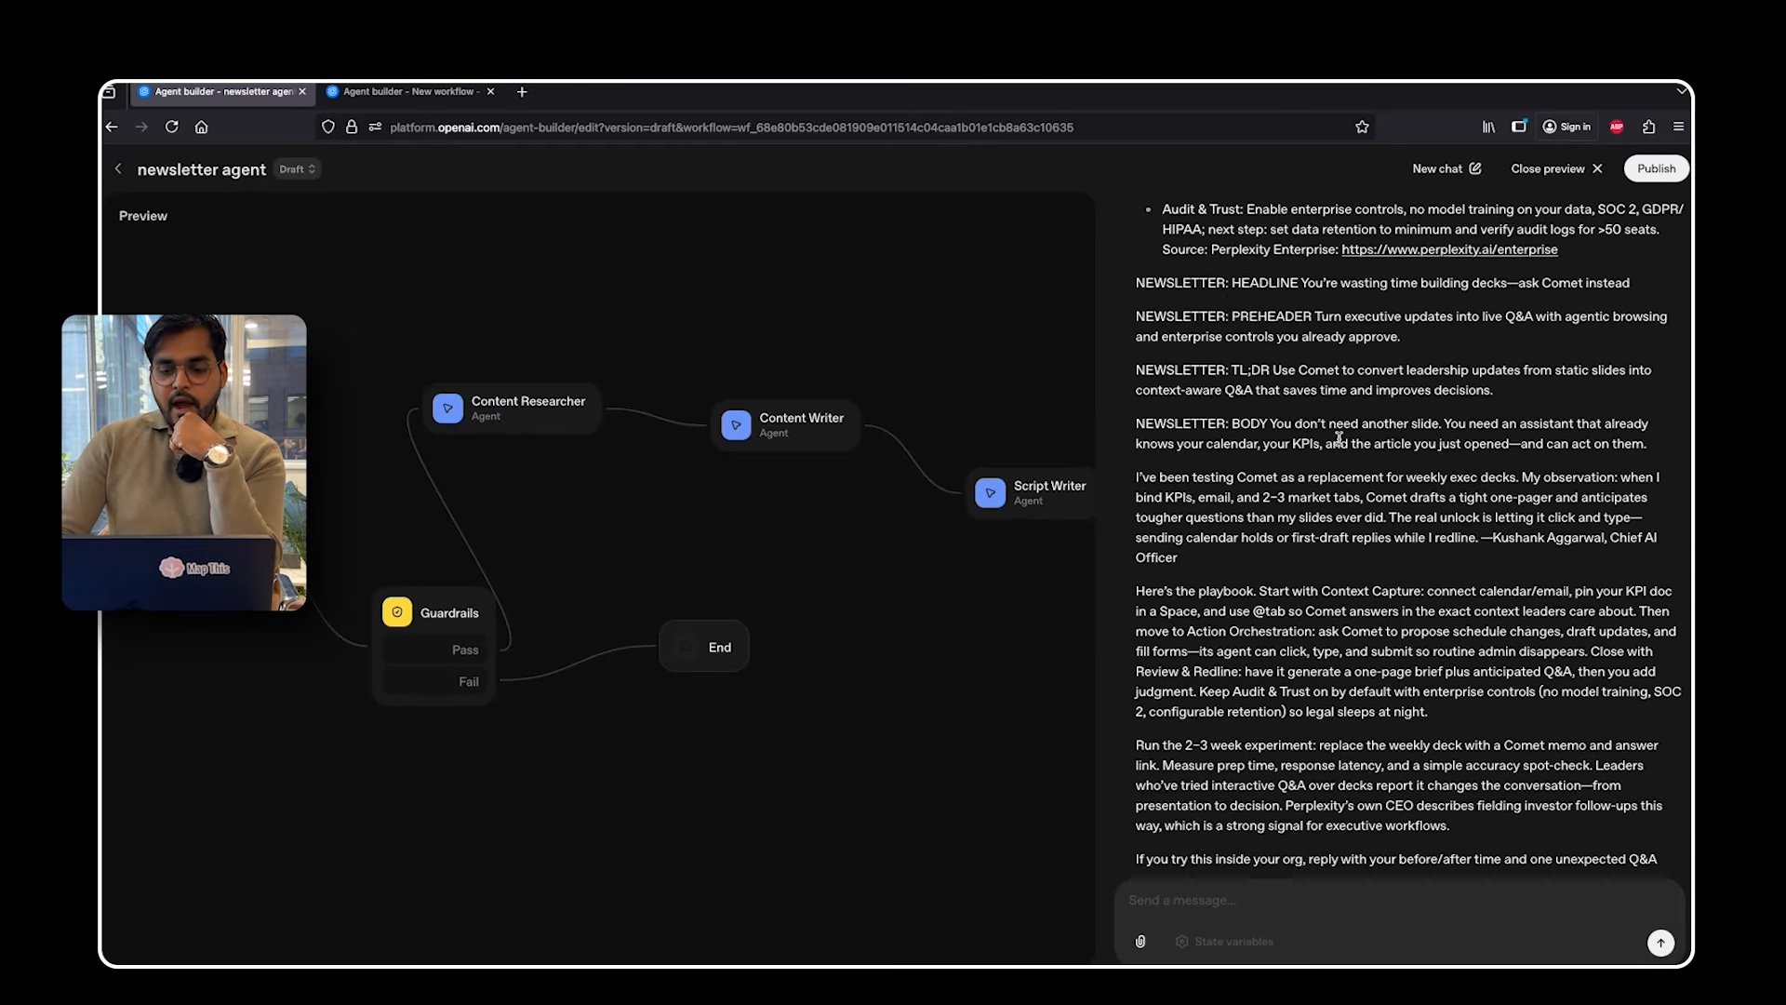
{"action": "scroll", "coordinate": [1338, 437], "scroll_direction": "down", "scroll_amount": 15}
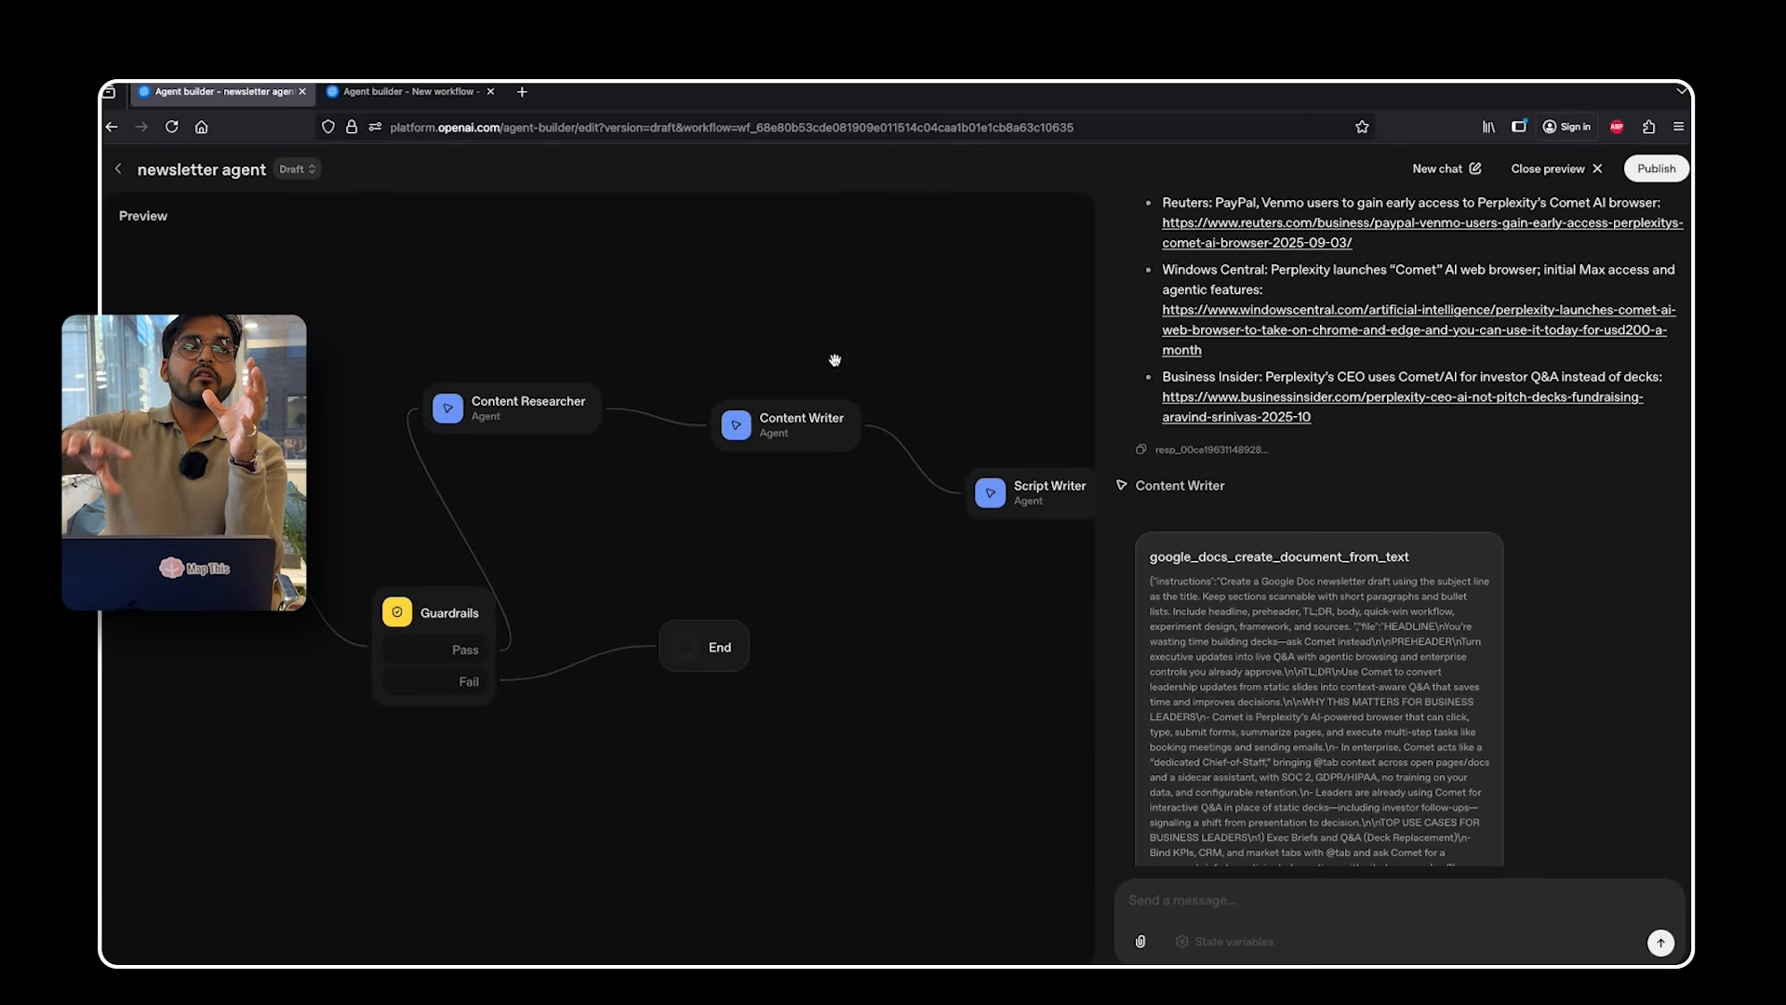
{"action": "left_click_drag", "start_coordinate": [889, 367], "coordinate": [749, 340]}
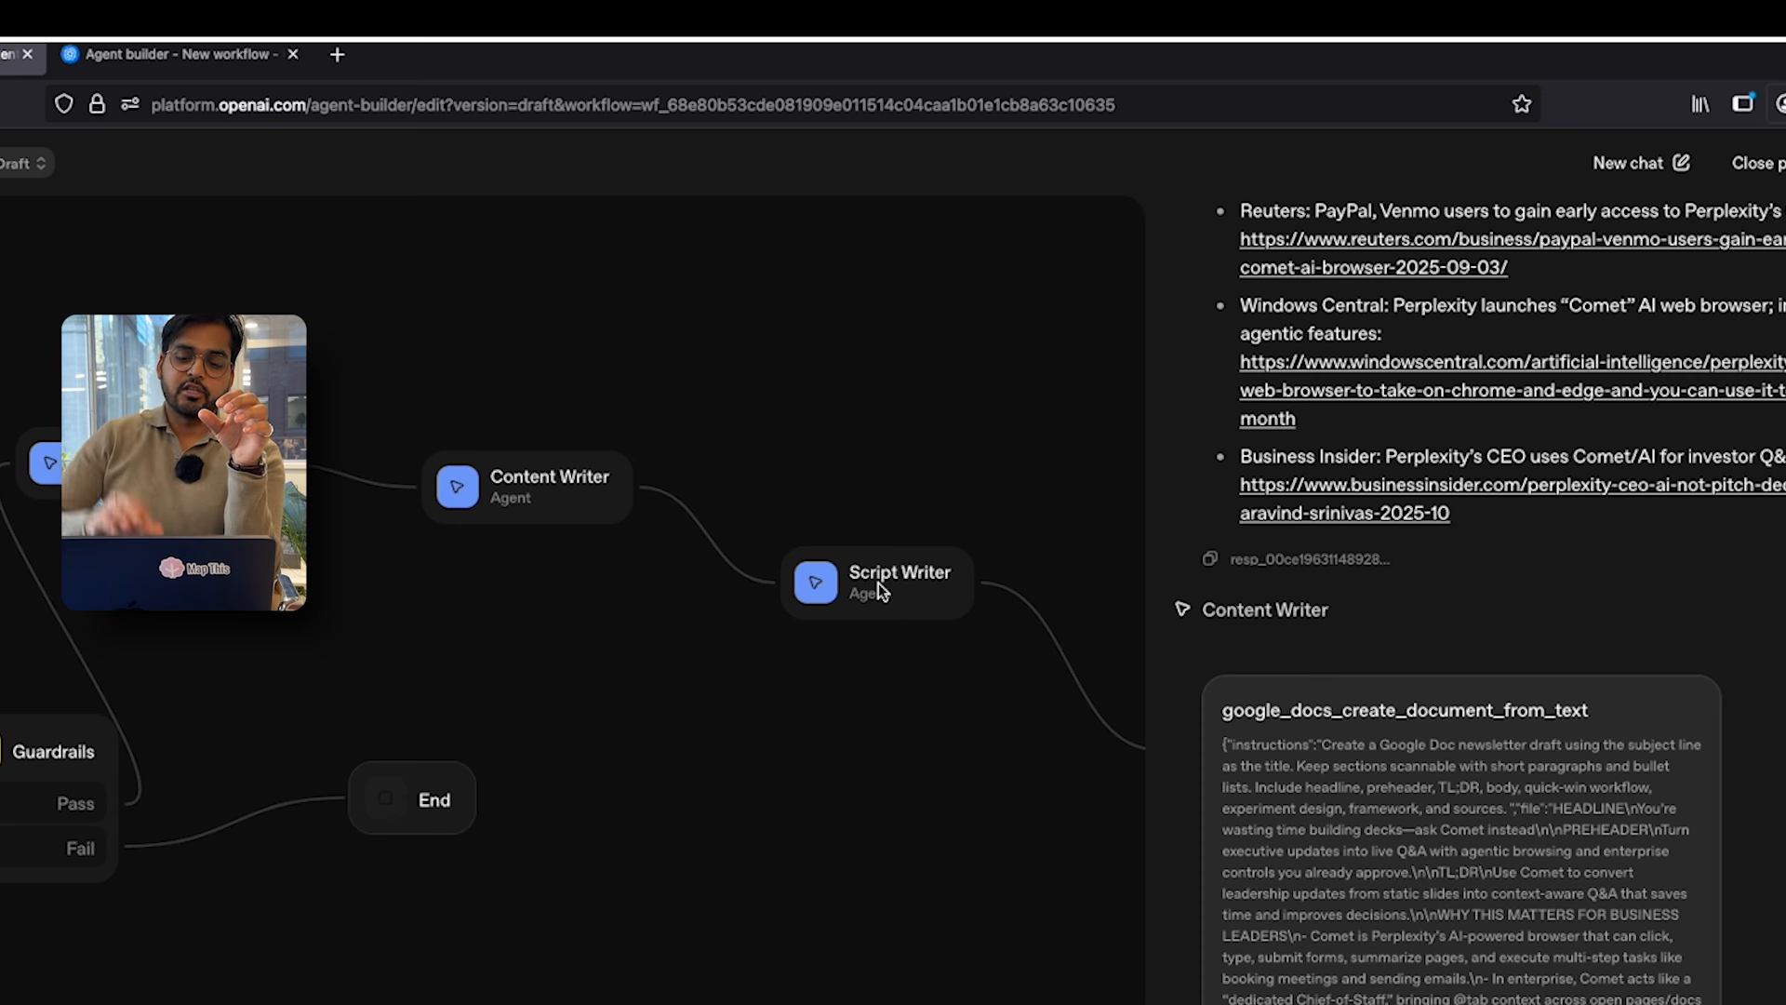
{"action": "left_click_drag", "start_coordinate": [913, 654], "coordinate": [689, 643]}
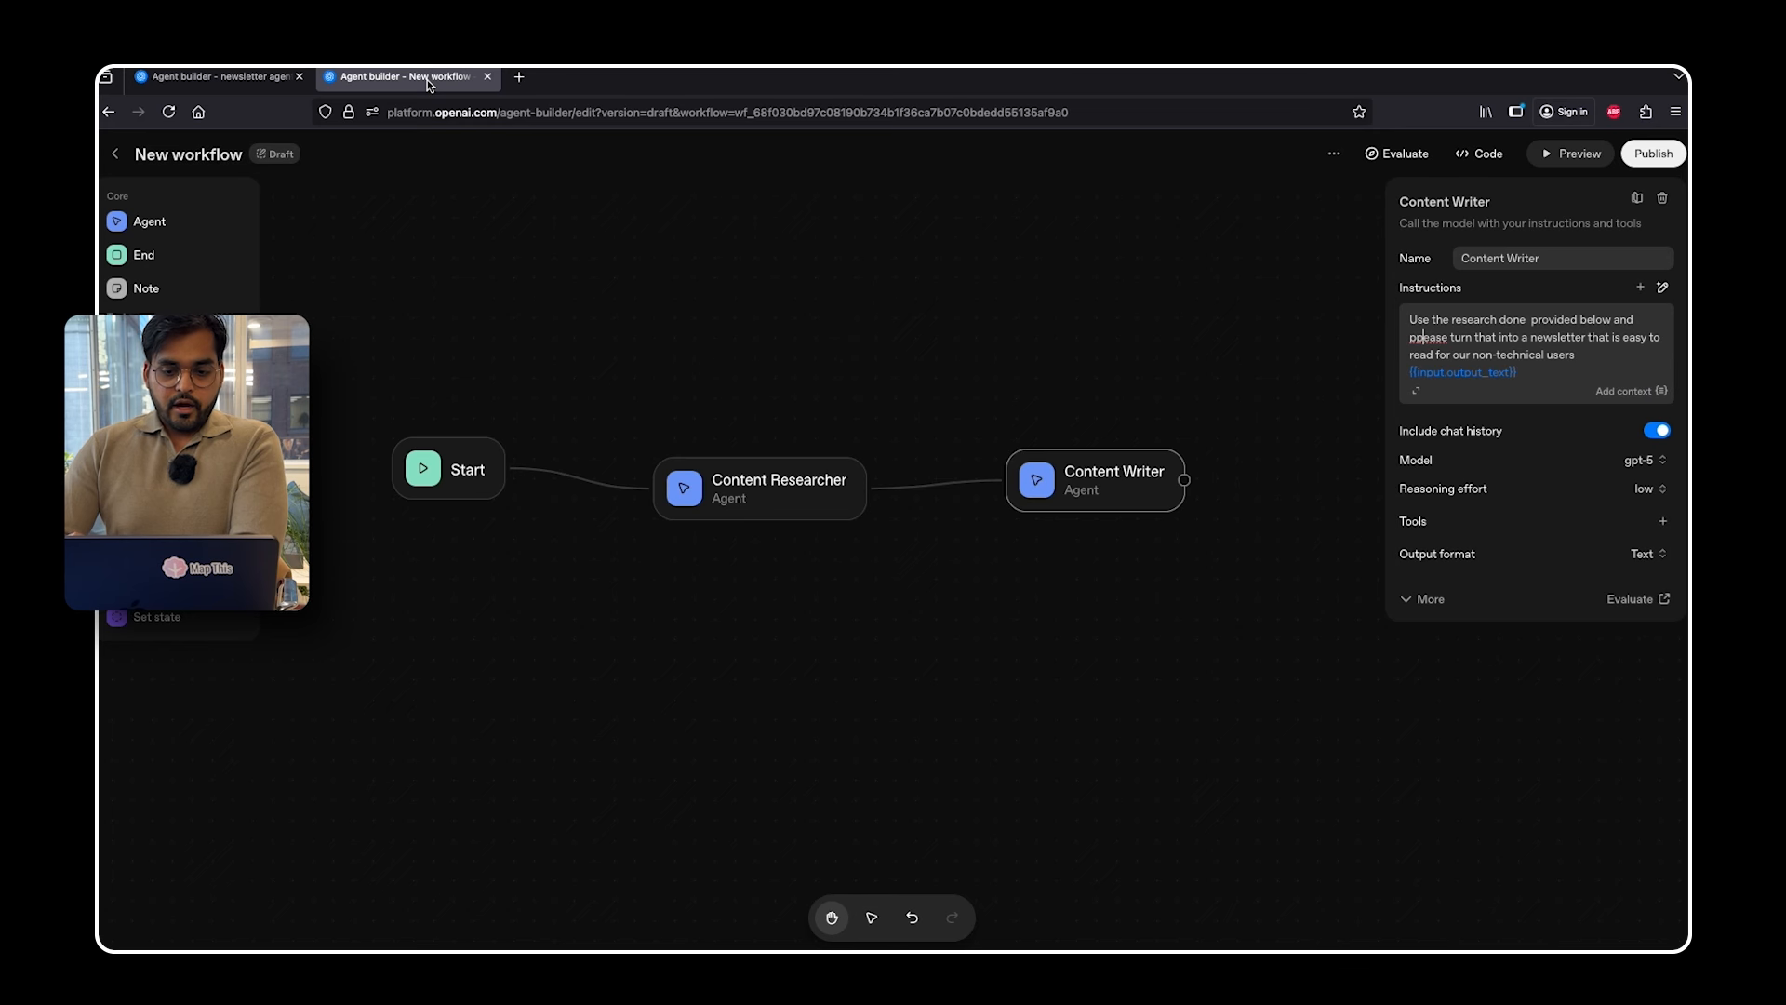
- In the New workflow draft, check the Content Researcher's settings and open the Content Writer's
{"action": "left_click", "coordinate": [780, 504]}
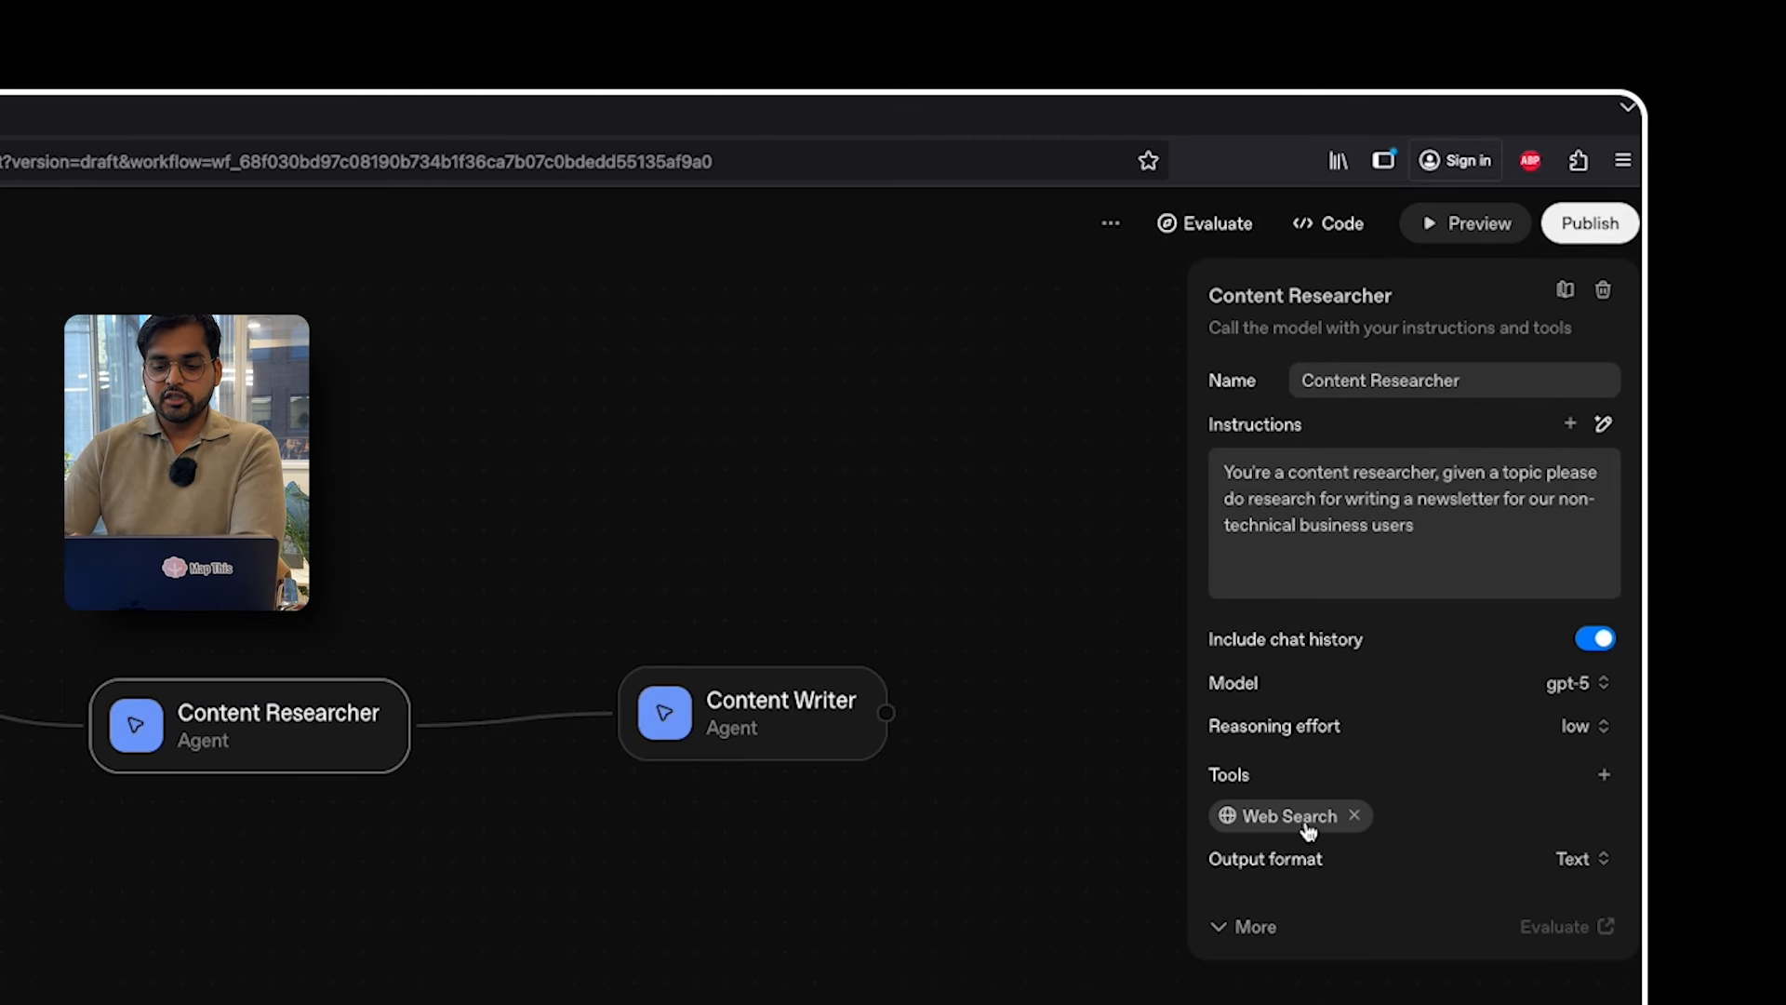
{"action": "left_click", "coordinate": [784, 723]}
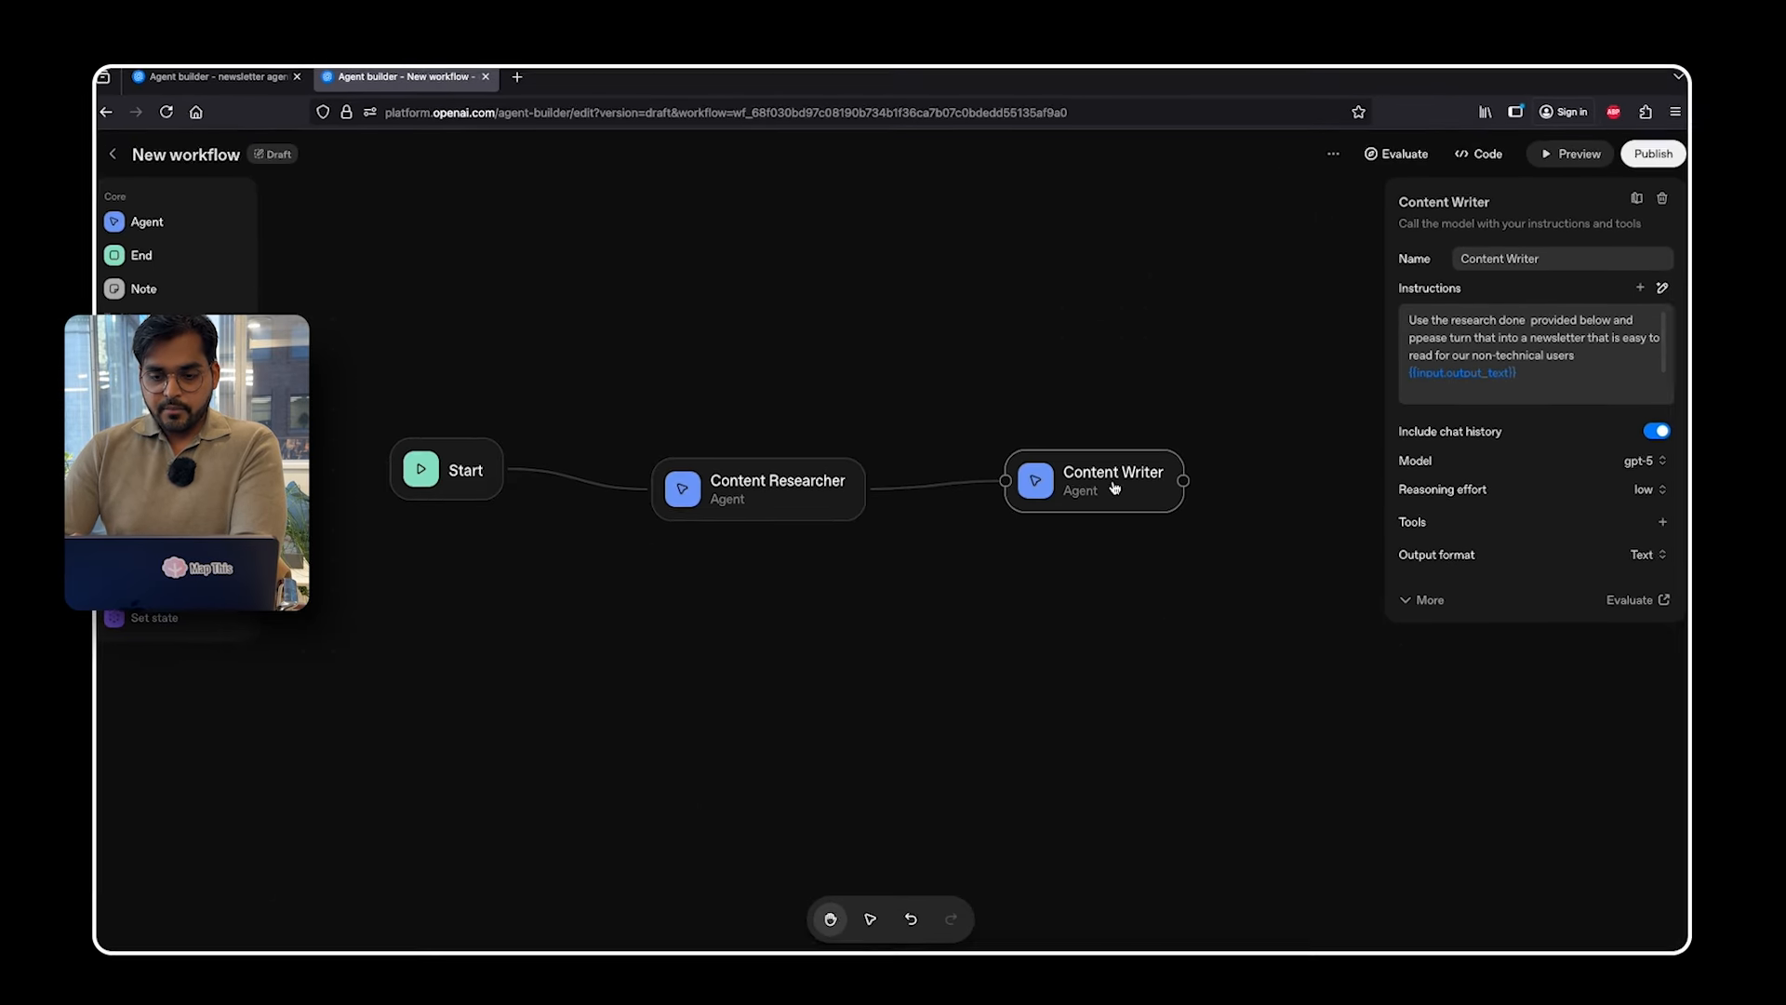
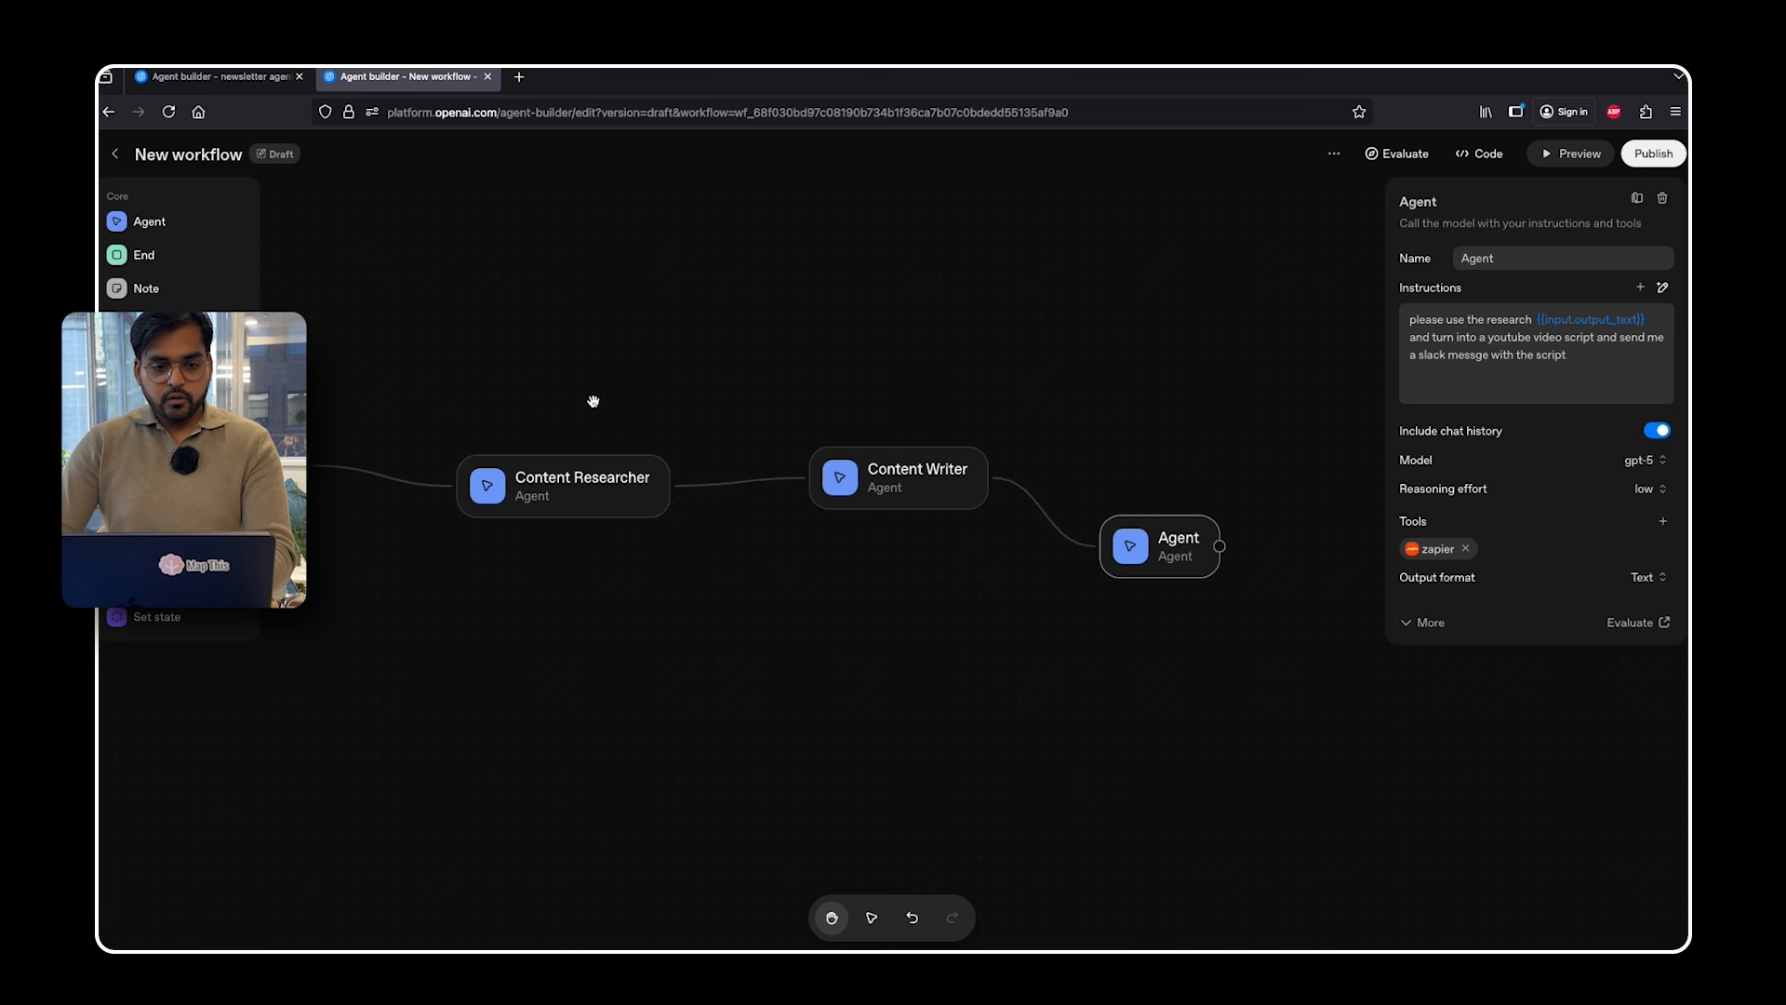
- Add an End node below the last Agent node and connect that agent's output to it
{"action": "left_click_drag", "start_coordinate": [180, 255], "coordinate": [1209, 644]}
{"action": "left_click_drag", "start_coordinate": [1225, 547], "coordinate": [1235, 555]}
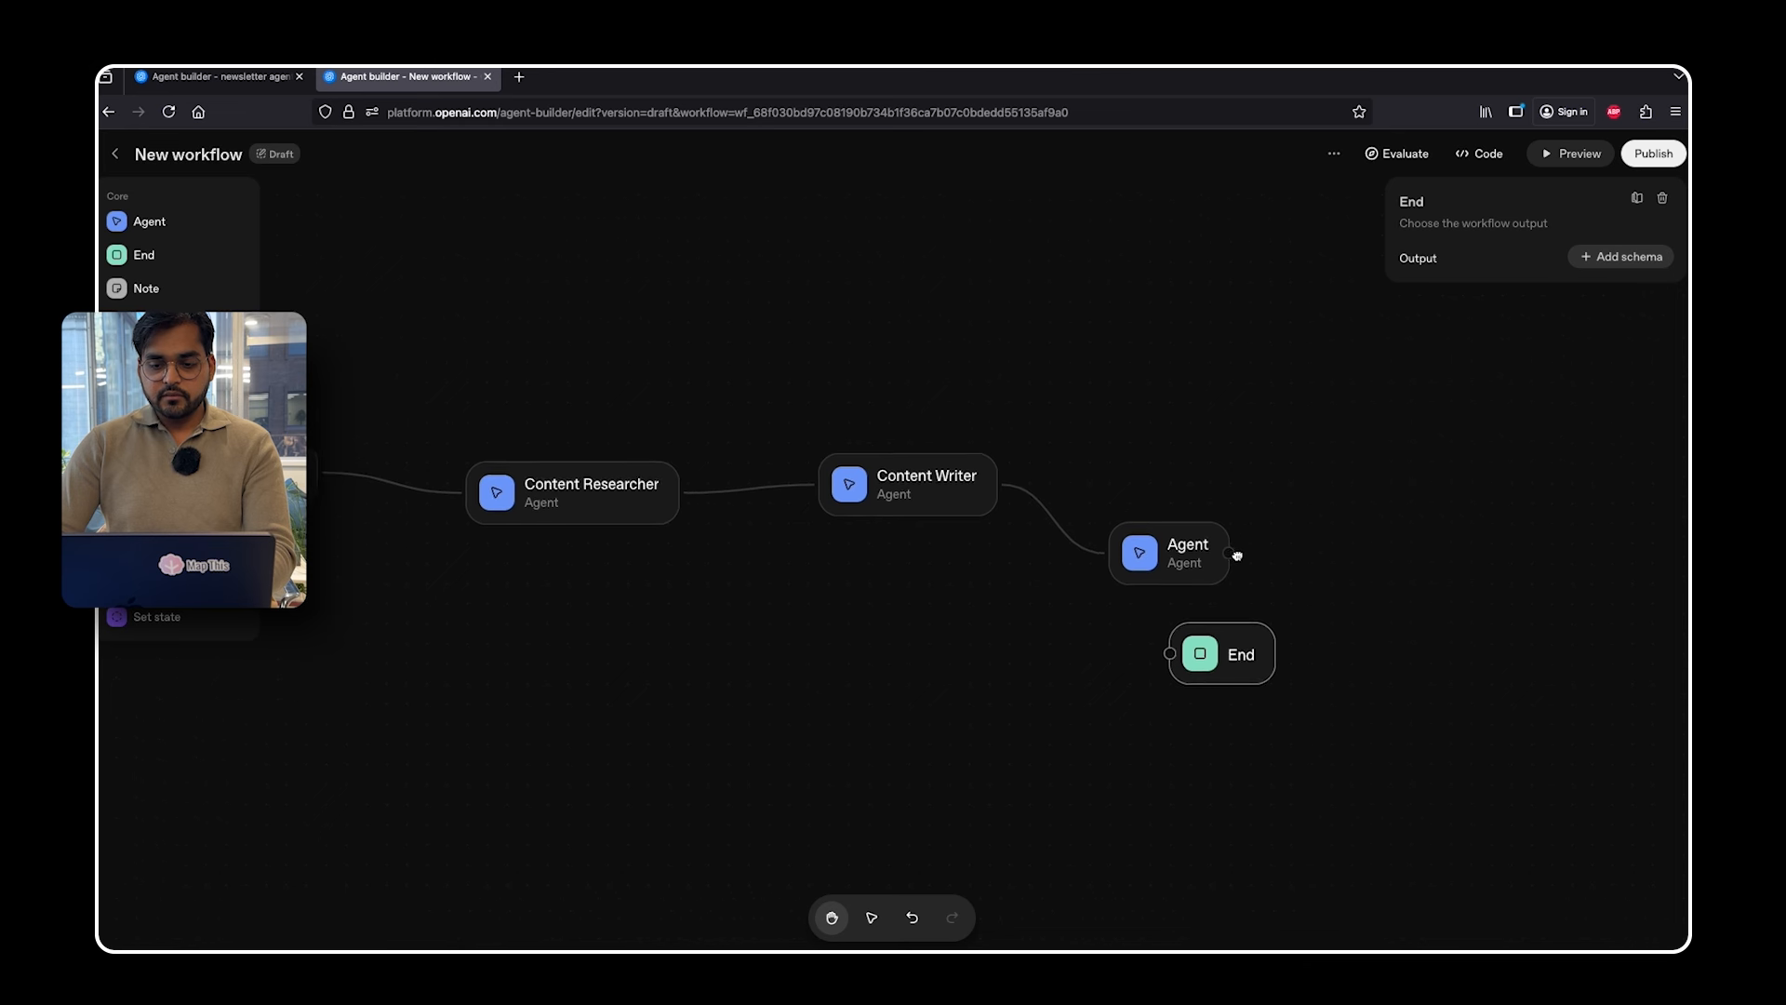
{"action": "scroll", "coordinate": [861, 360], "scroll_direction": "down", "scroll_amount": 5}
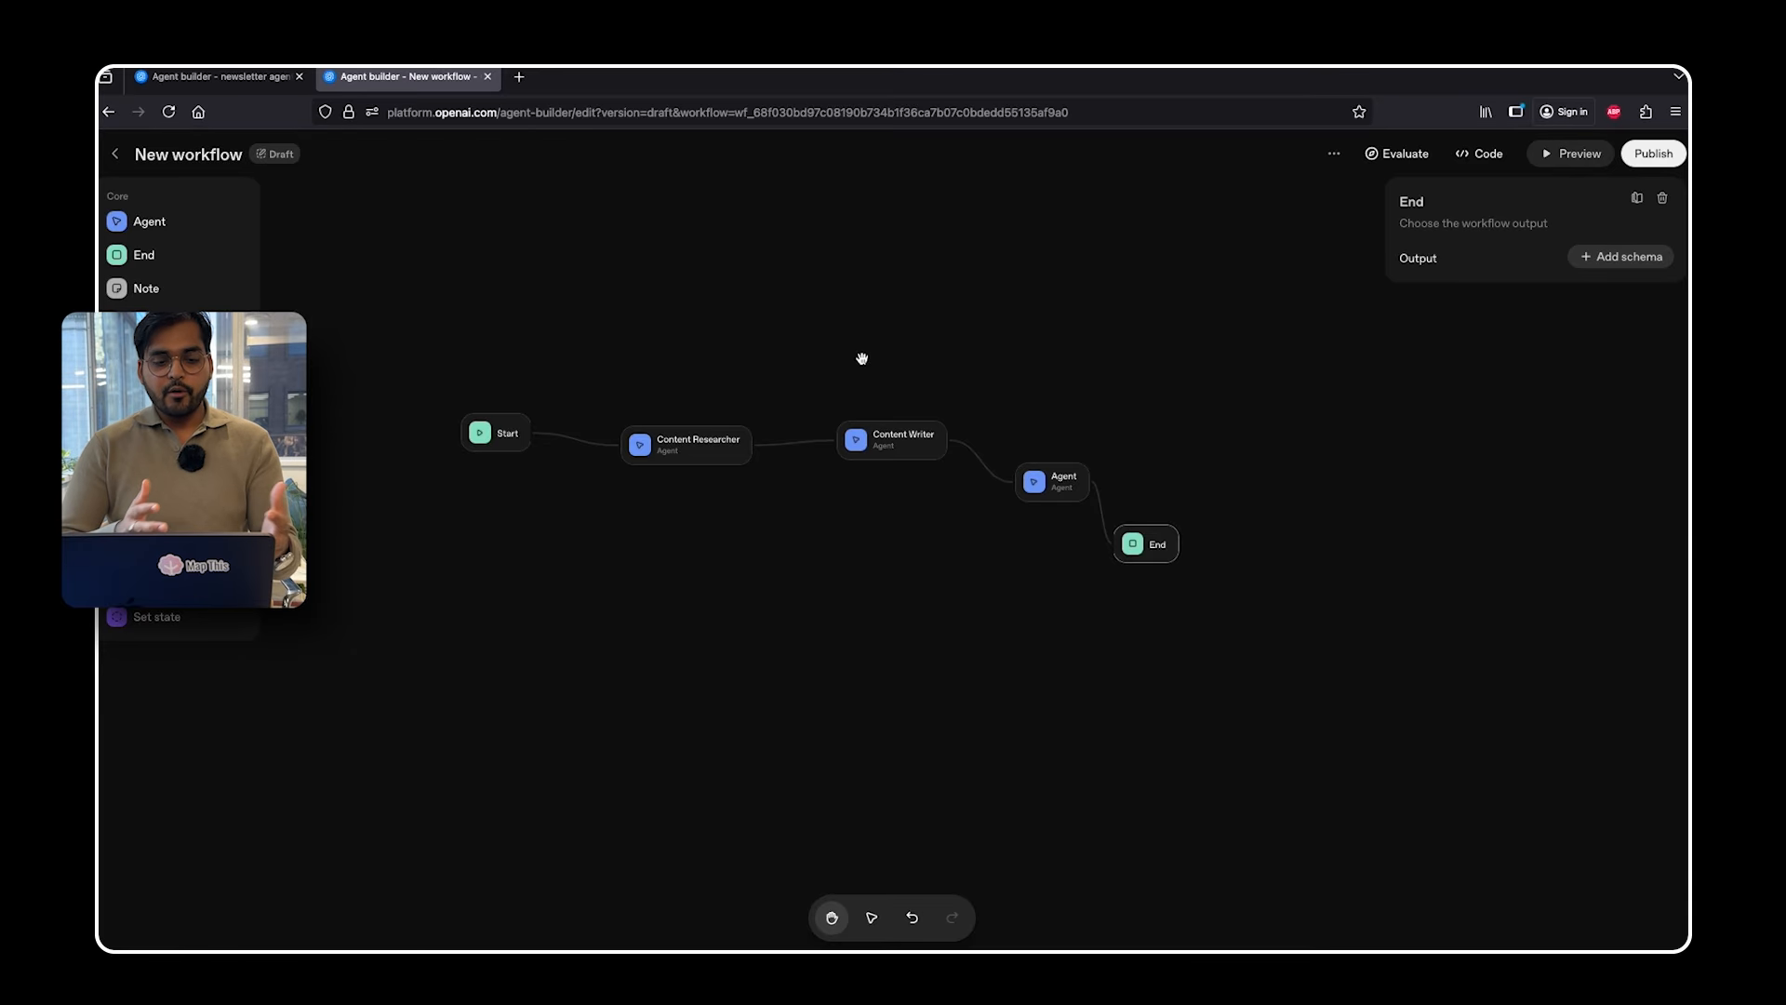
- Place a Guardrails node below the Start node and open its settings to examine the available checks, including Moderation
{"action": "left_click_drag", "start_coordinate": [154, 374], "coordinate": [570, 566]}
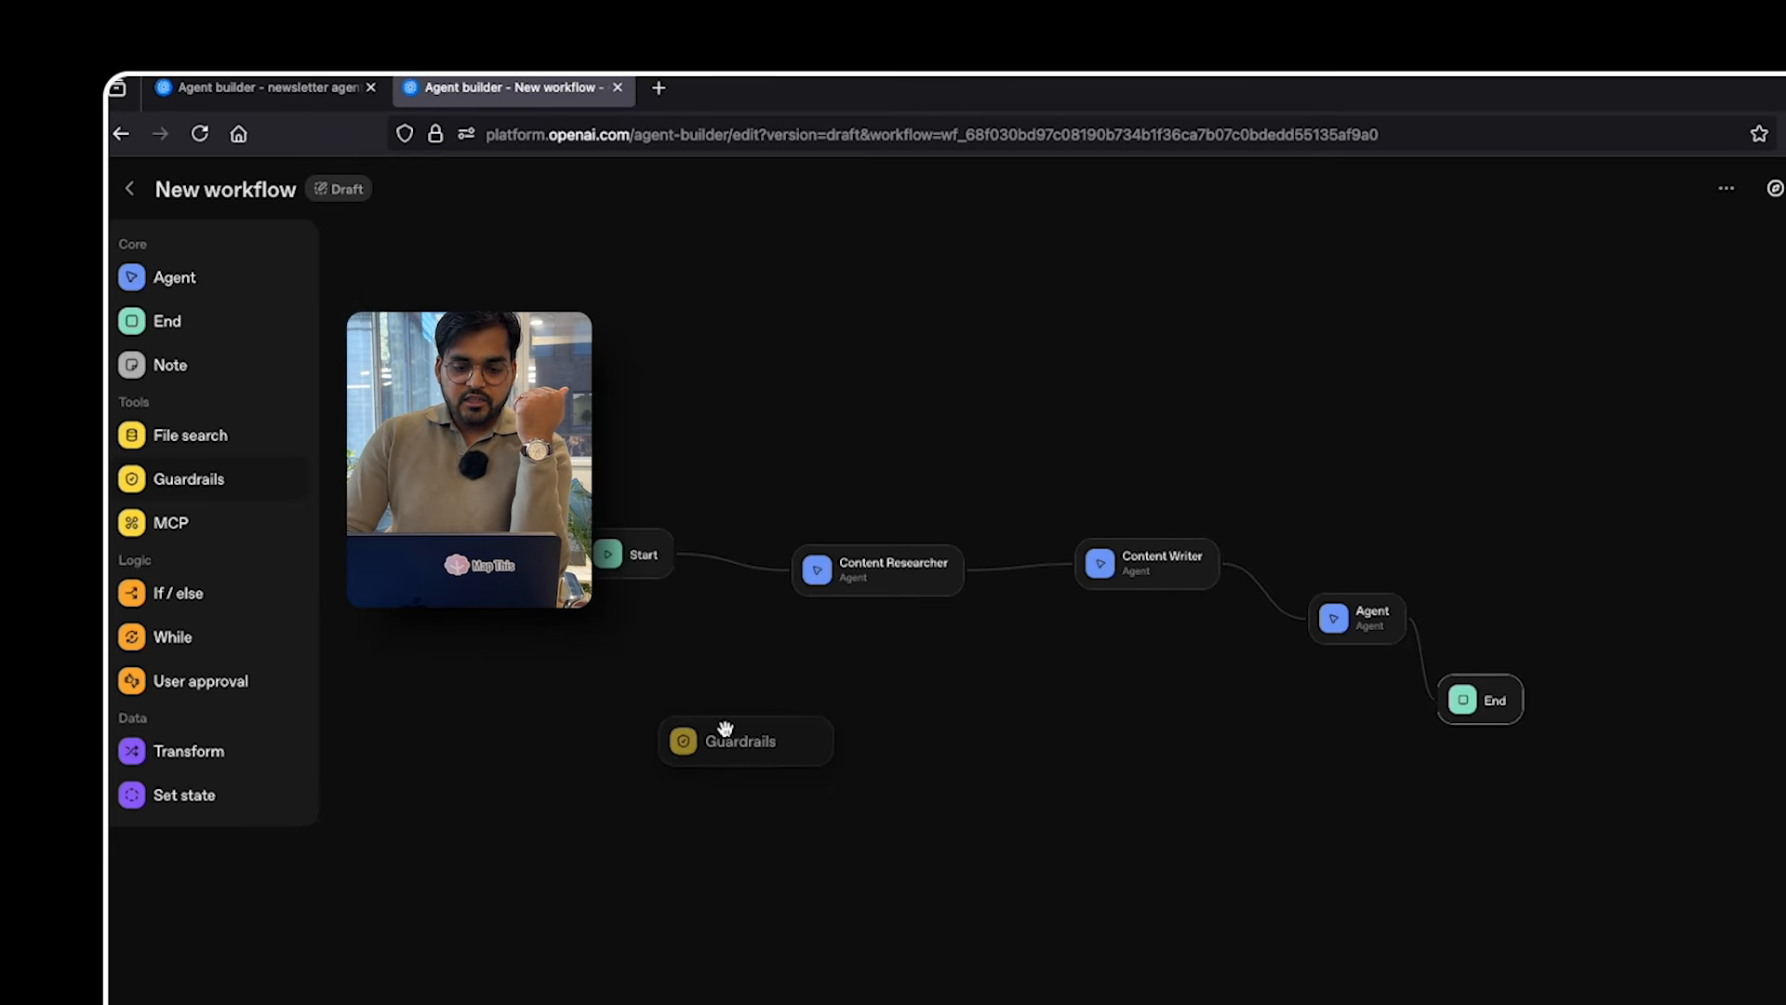
{"action": "left_click_drag", "start_coordinate": [726, 729], "coordinate": [719, 718]}
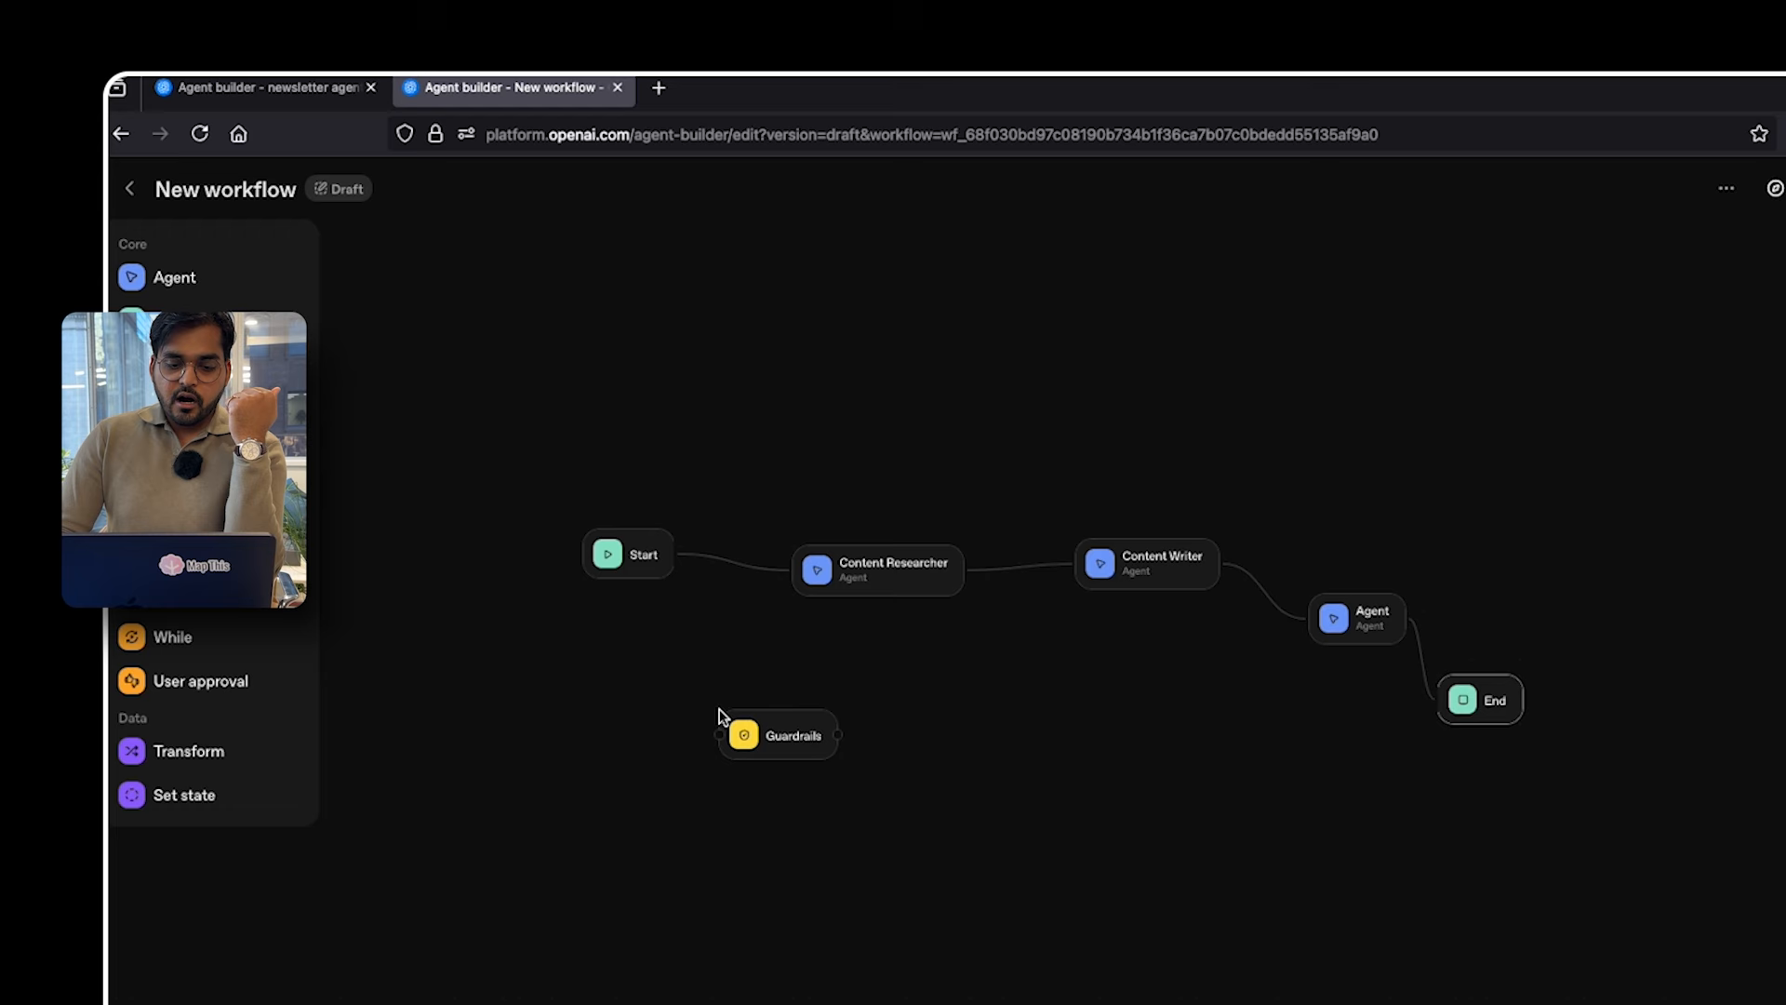
{"action": "left_click", "coordinate": [797, 741]}
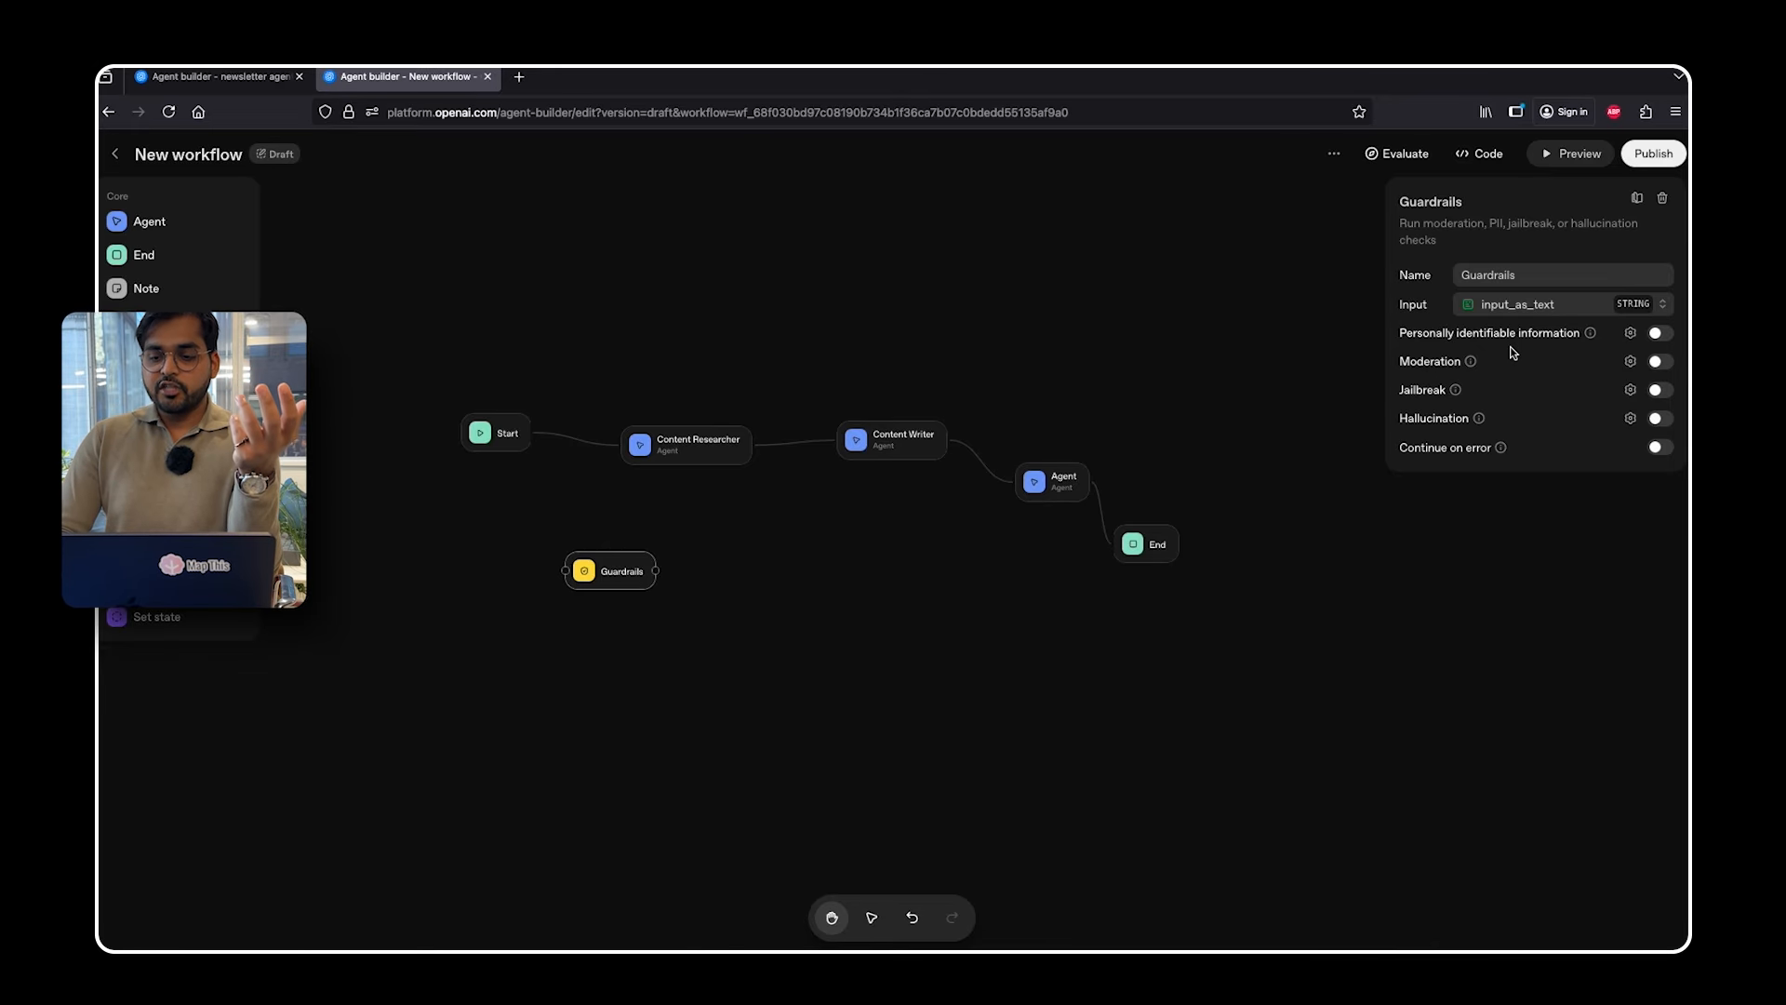
{"action": "mouse_move", "coordinate": [1591, 335]}
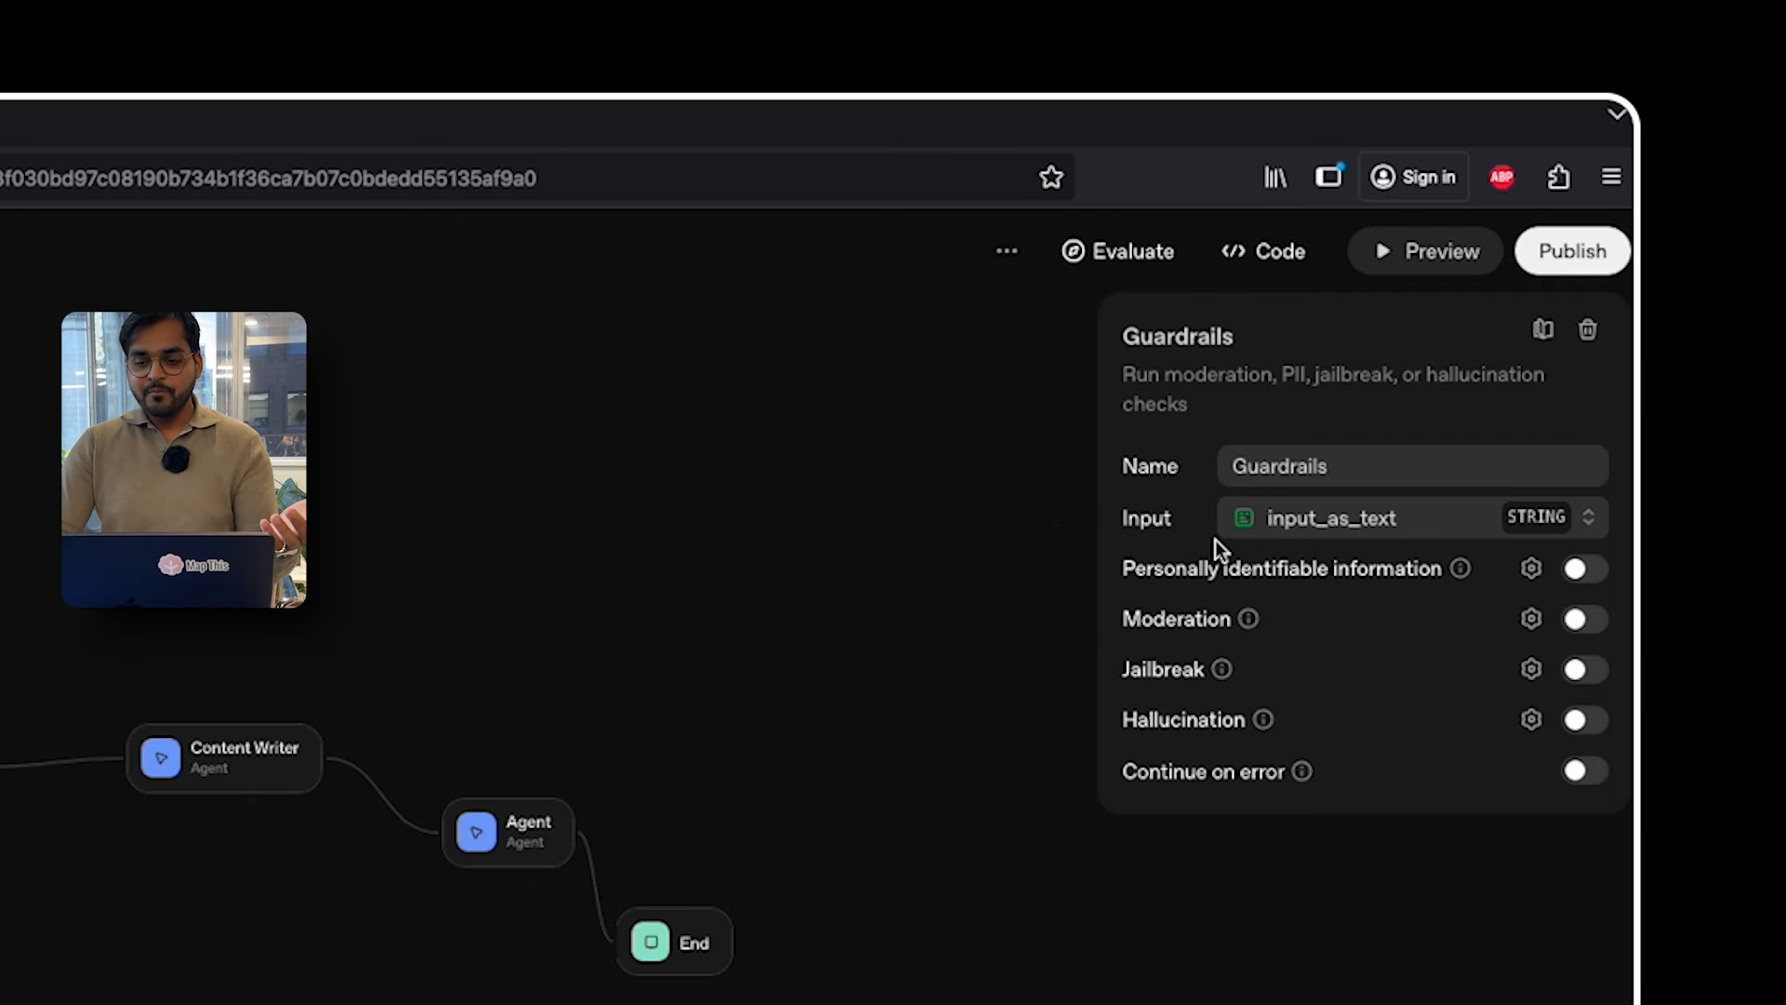
{"action": "mouse_move", "coordinate": [1250, 620]}
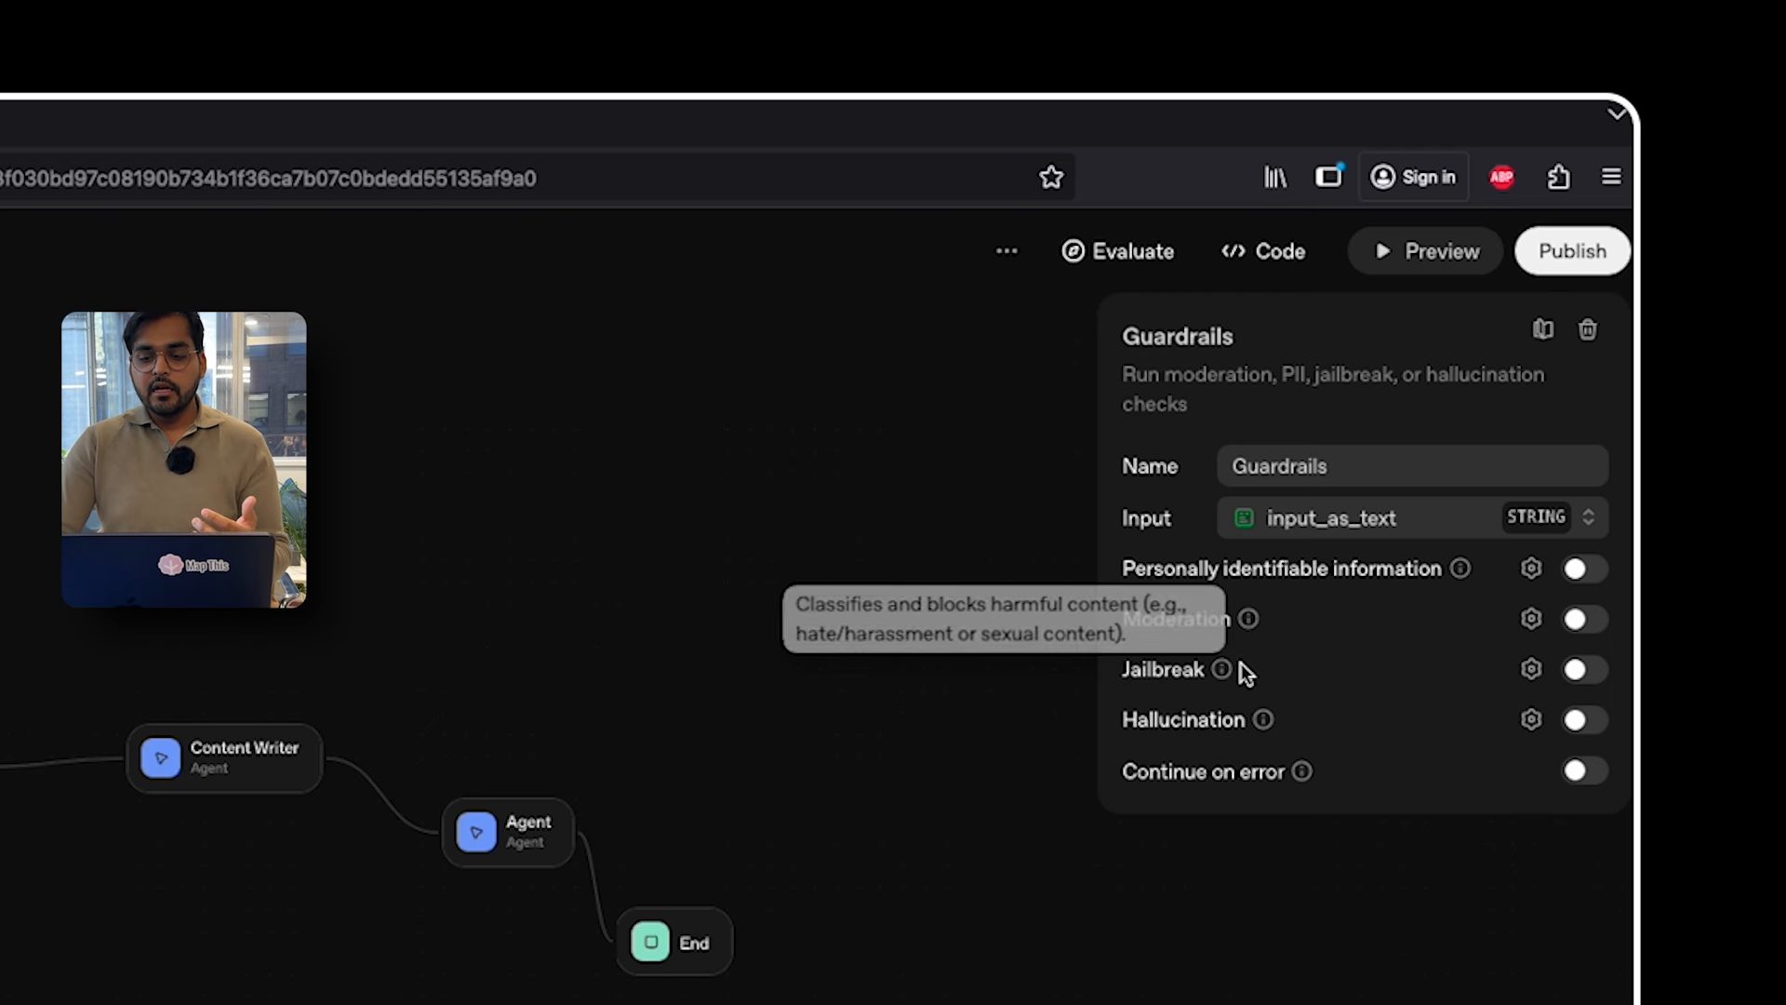
- Check the Jailbreak description and enable the Moderation and Jailbreak checks on the Guardrails node
{"action": "mouse_move", "coordinate": [1224, 672]}
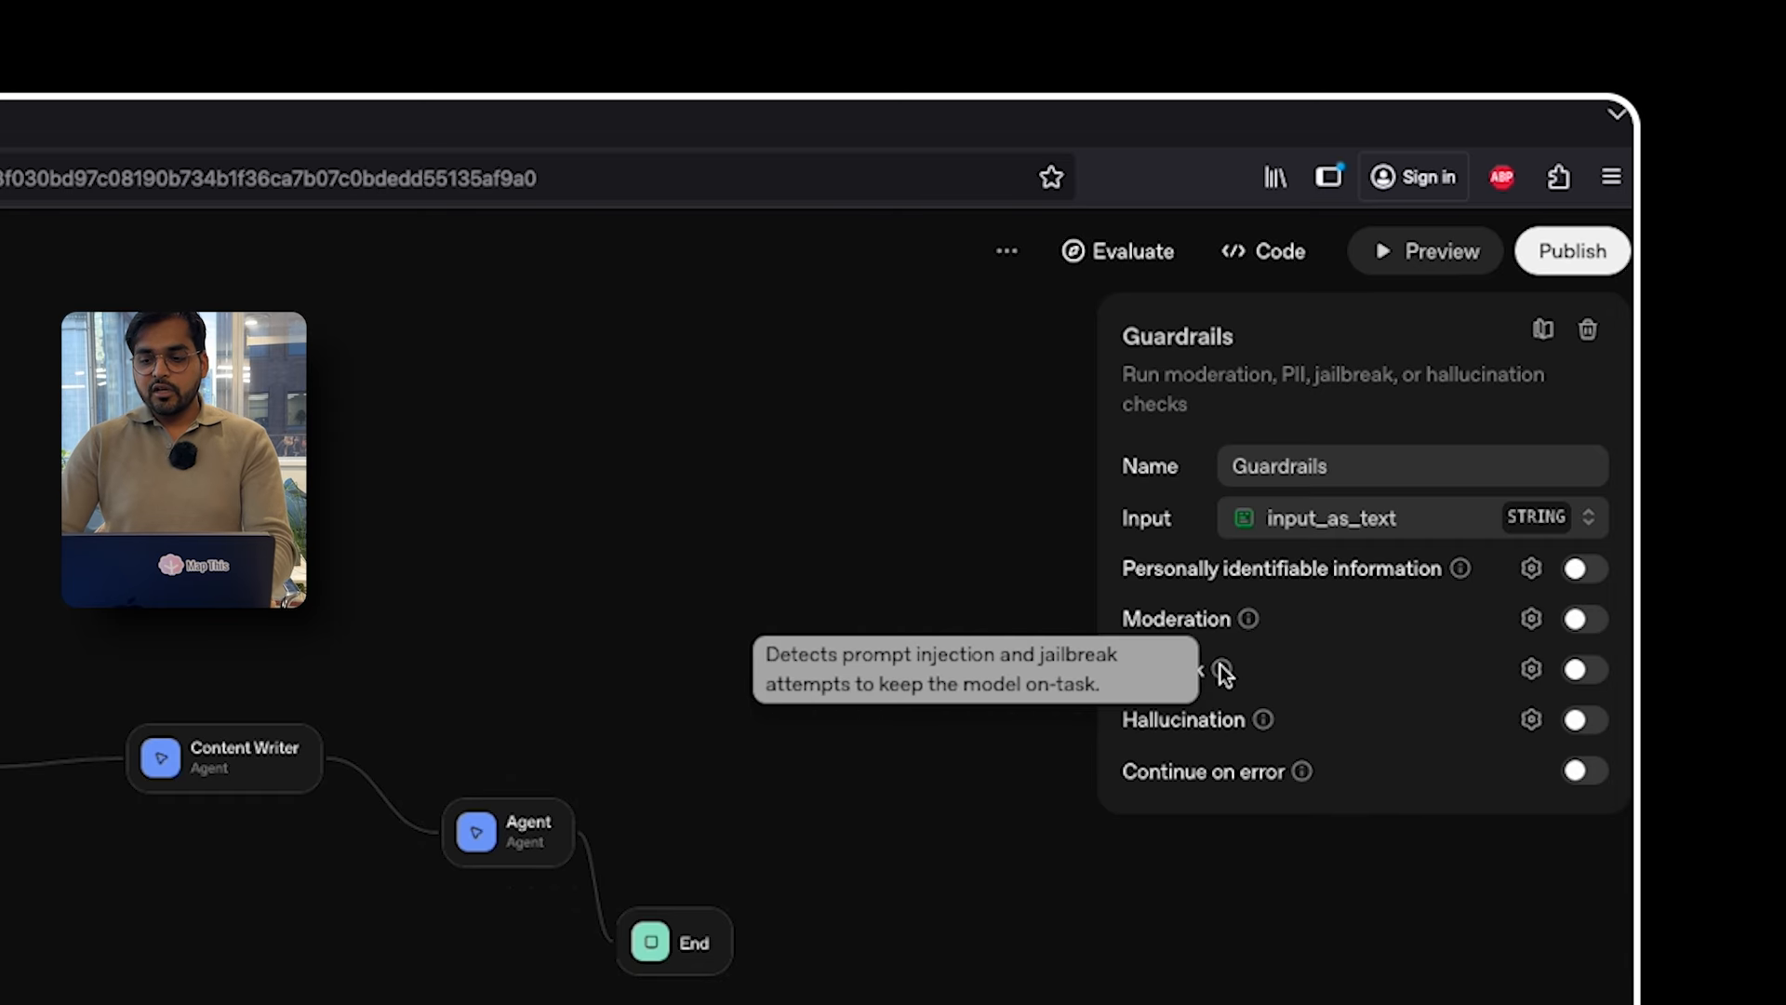
{"action": "left_click", "coordinate": [1592, 619]}
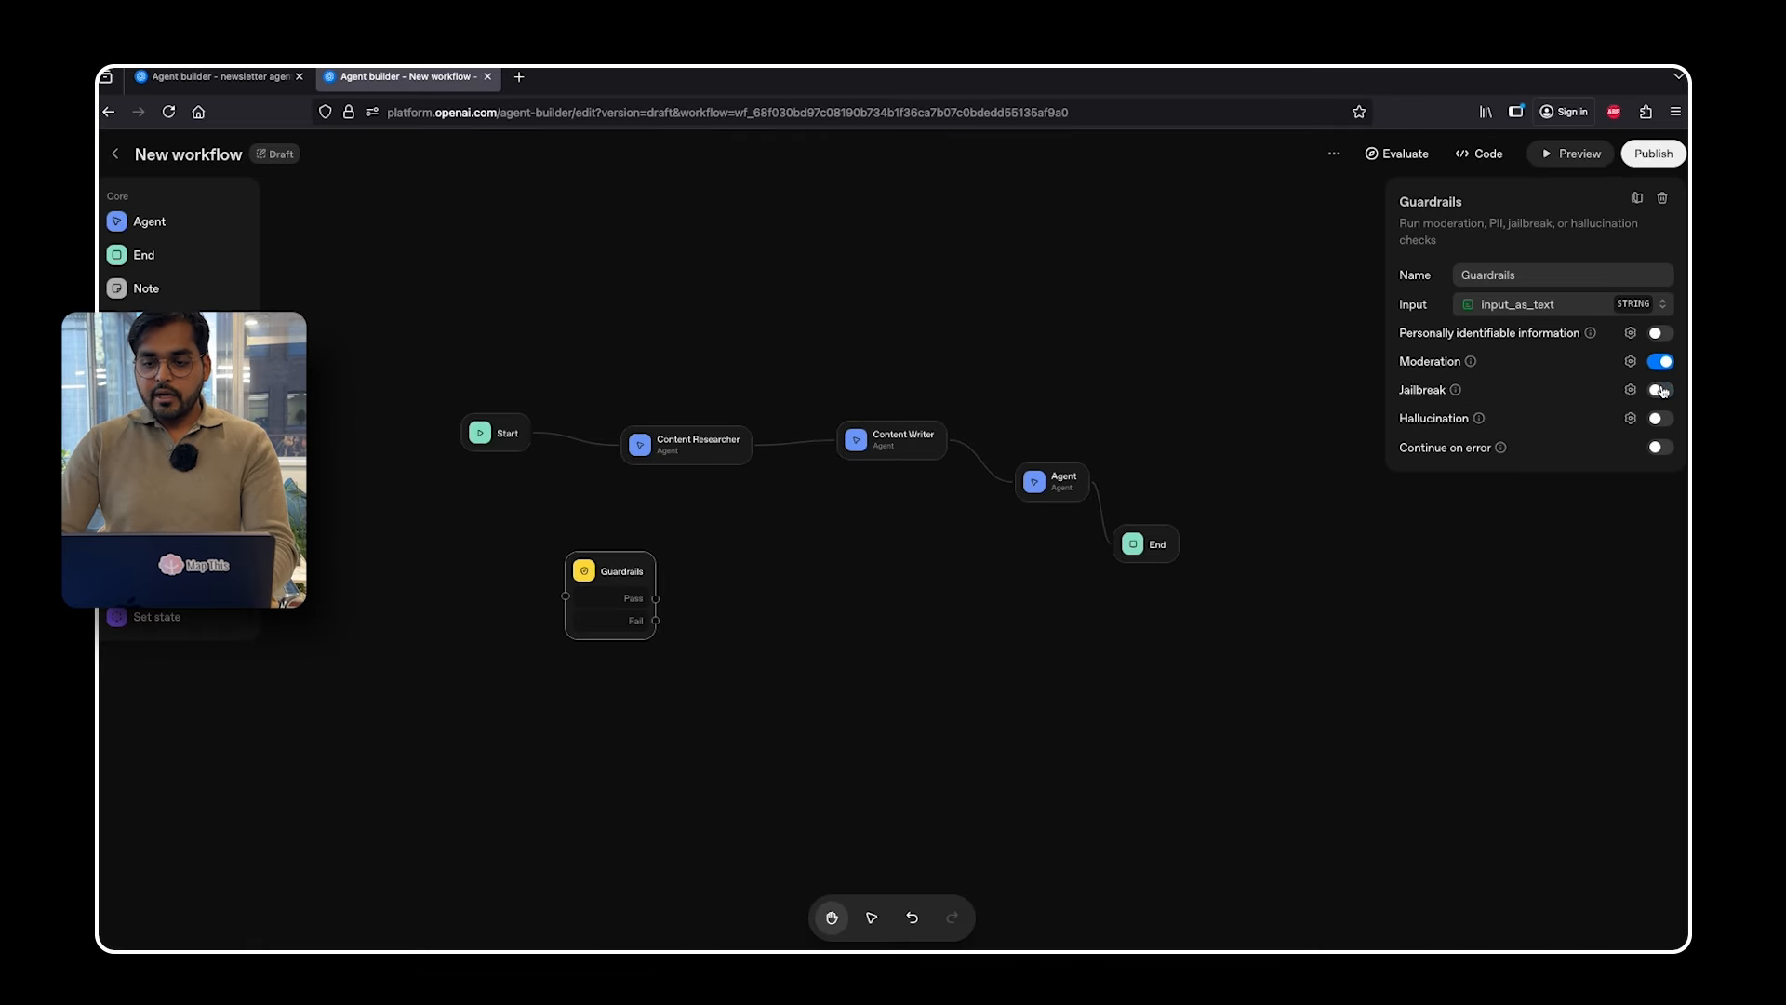
{"action": "left_click", "coordinate": [1584, 669]}
- Reroute Start through the Guardrails node instead of directly to Content Researcher, with Pass leading to Content Researcher and Fail to a new End node
{"action": "left_click", "coordinate": [581, 443]}
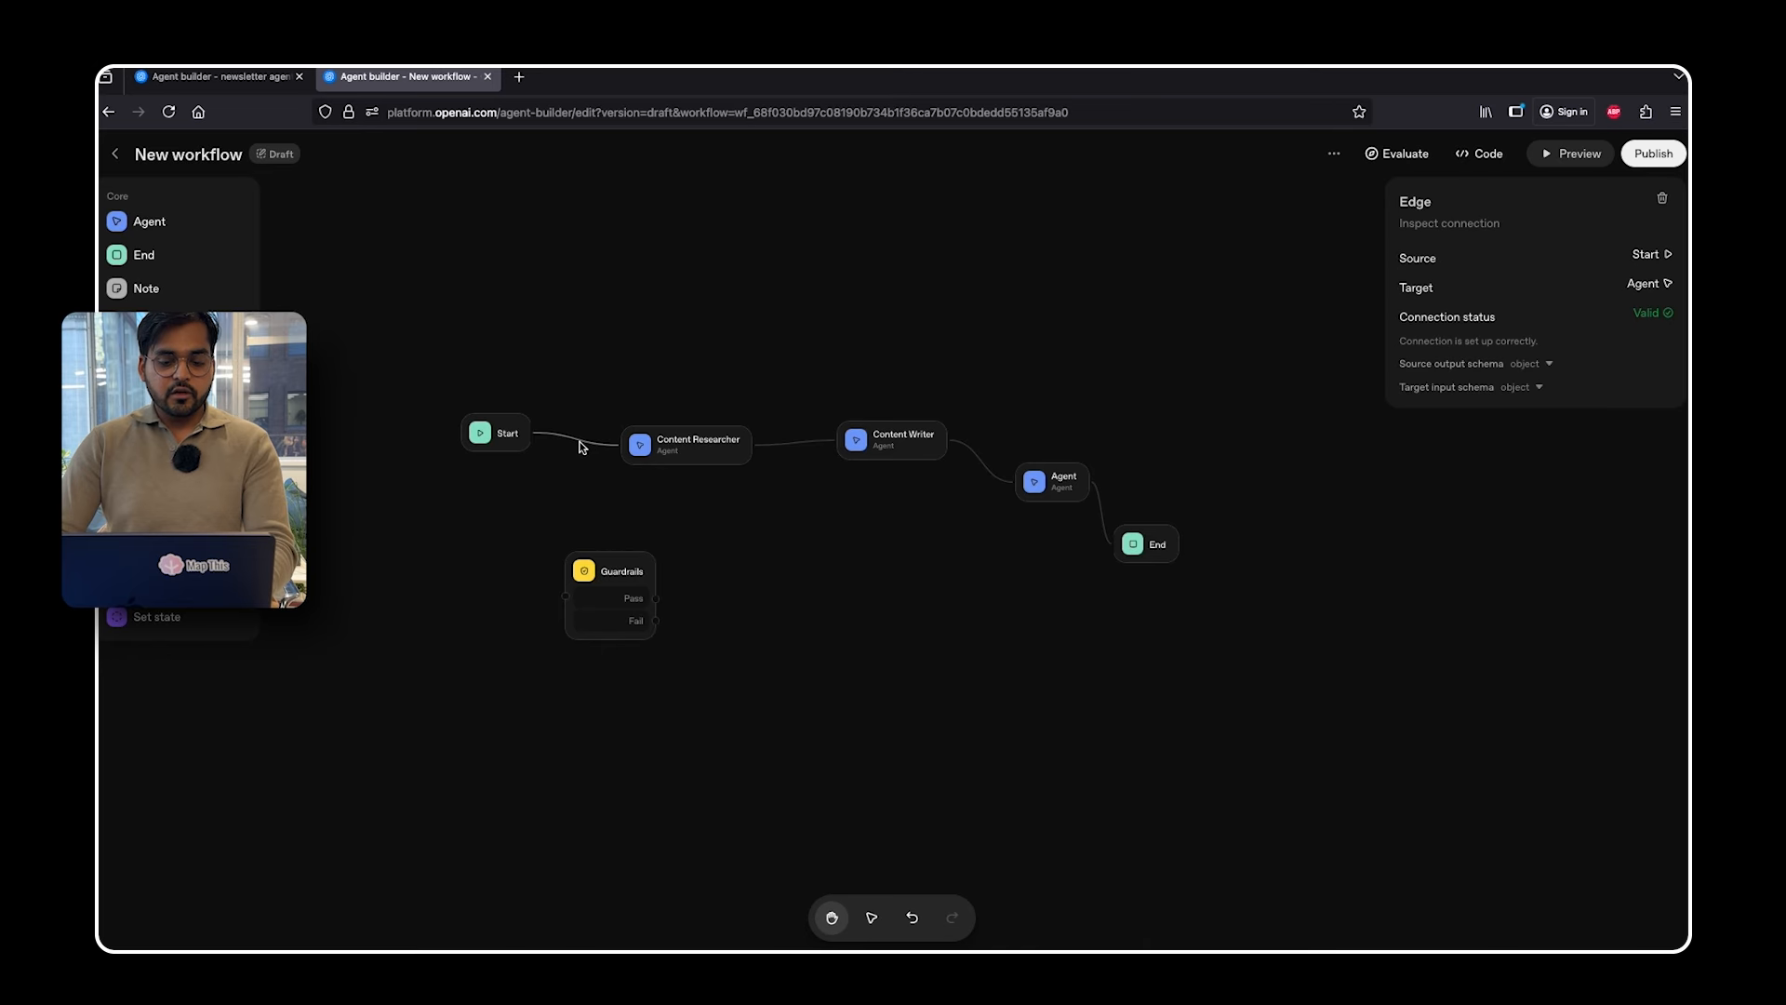
{"action": "key", "text": "BackSpace"}
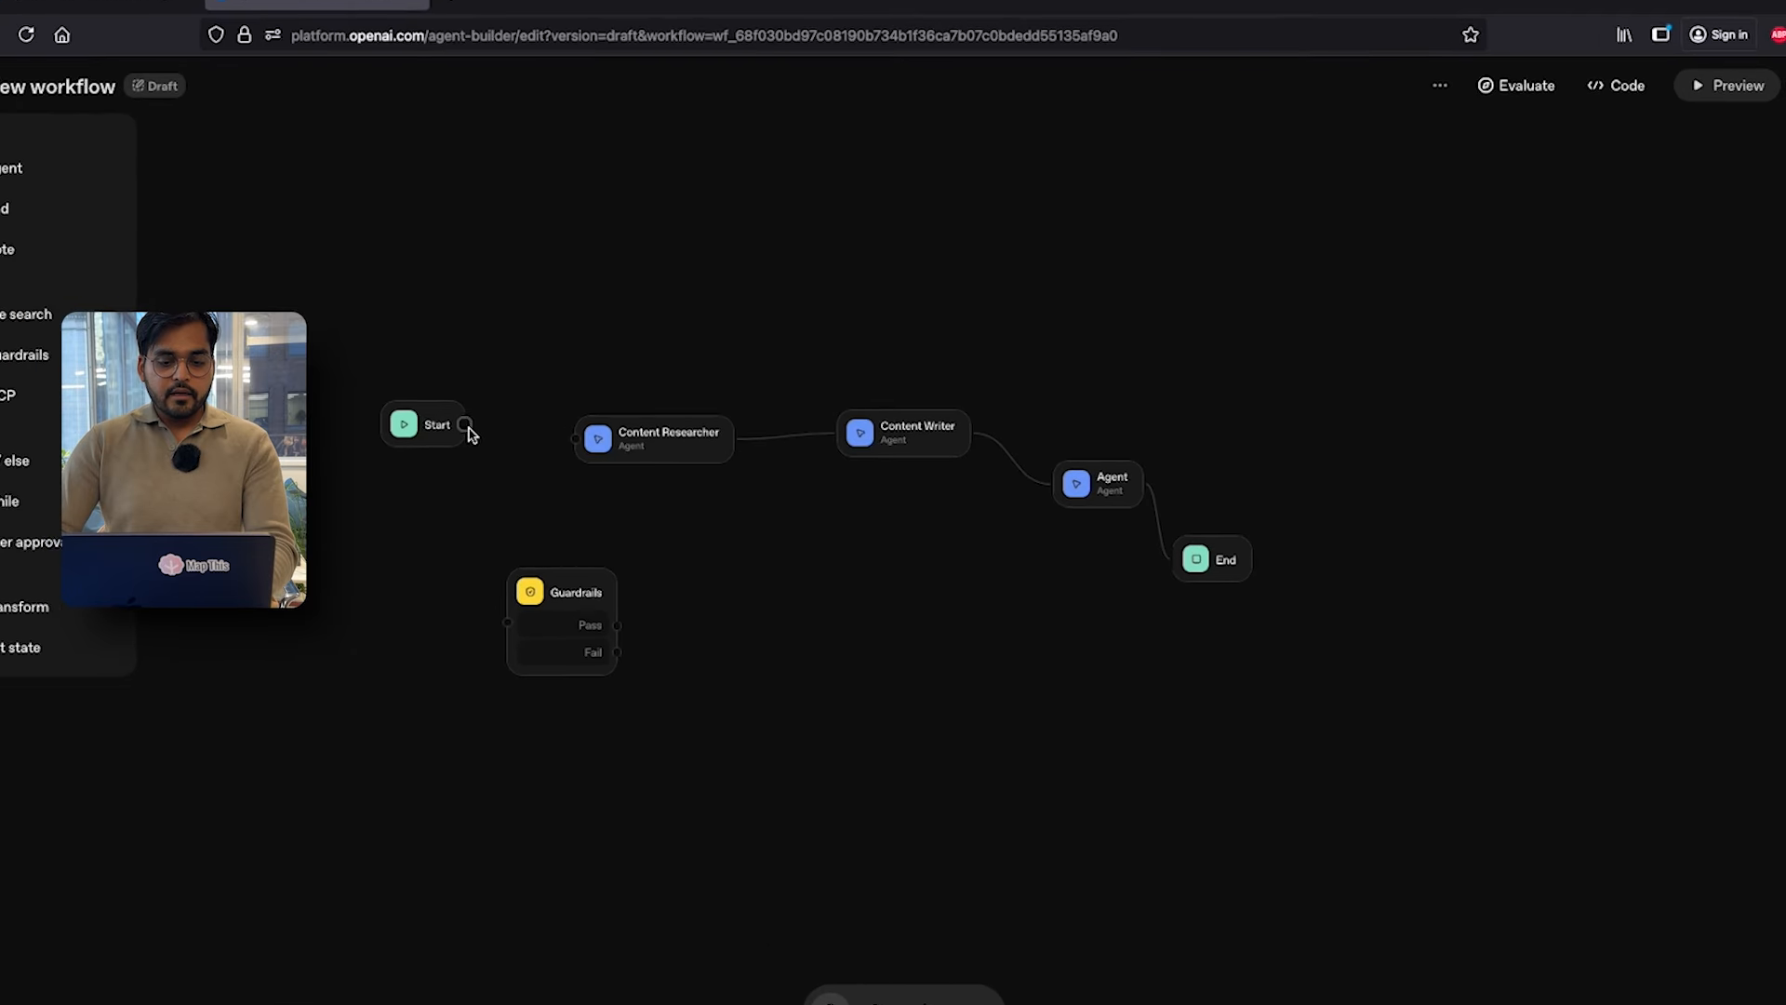
{"action": "left_click_drag", "start_coordinate": [465, 426], "coordinate": [539, 459]}
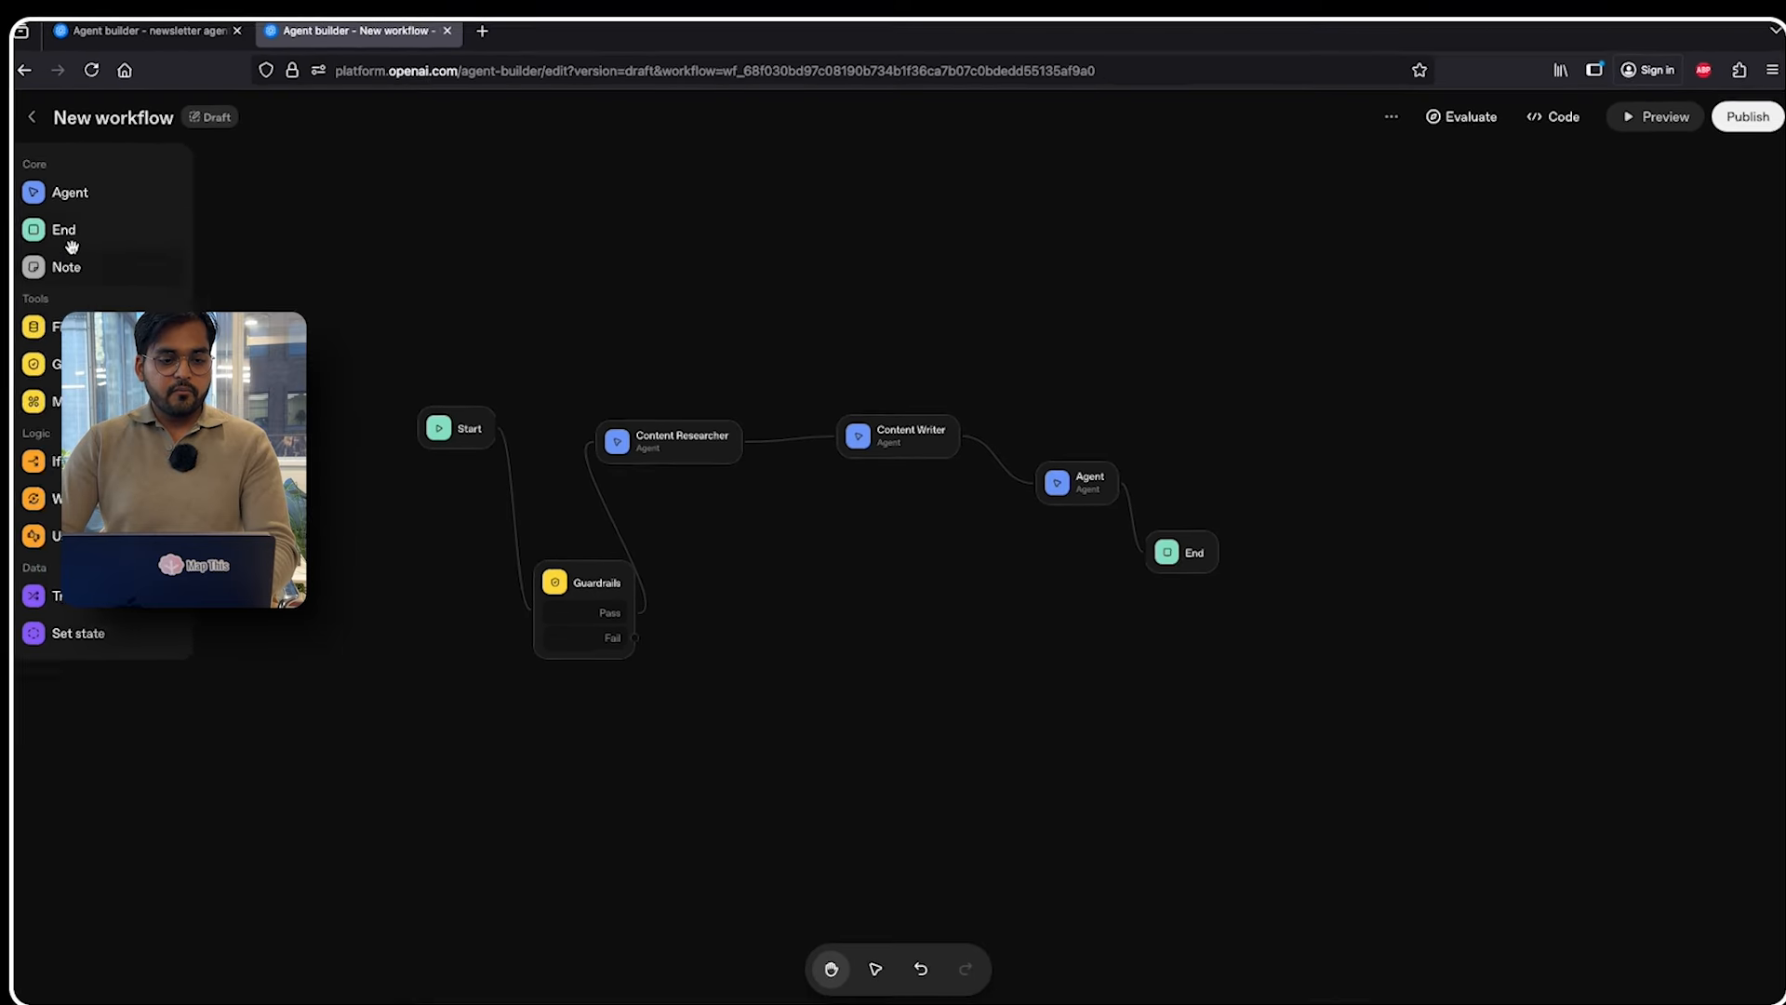
{"action": "left_click_drag", "start_coordinate": [58, 230], "coordinate": [803, 688]}
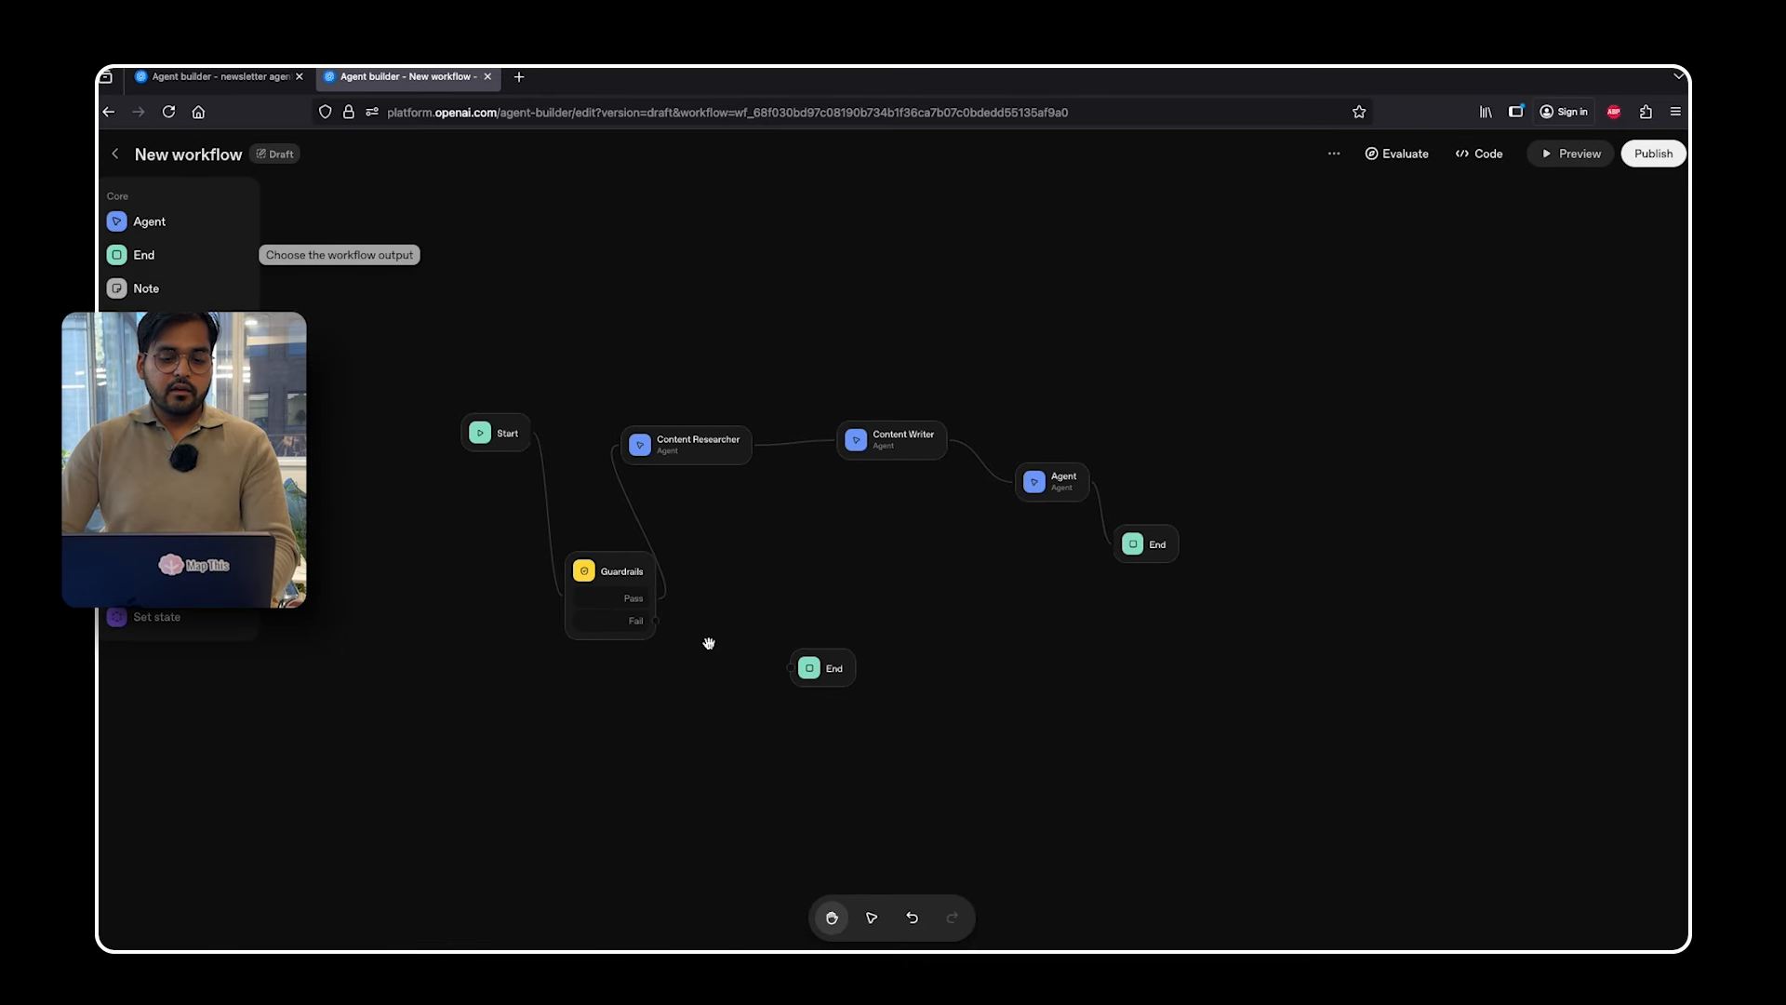
{"action": "left_click_drag", "start_coordinate": [659, 622], "coordinate": [792, 670]}
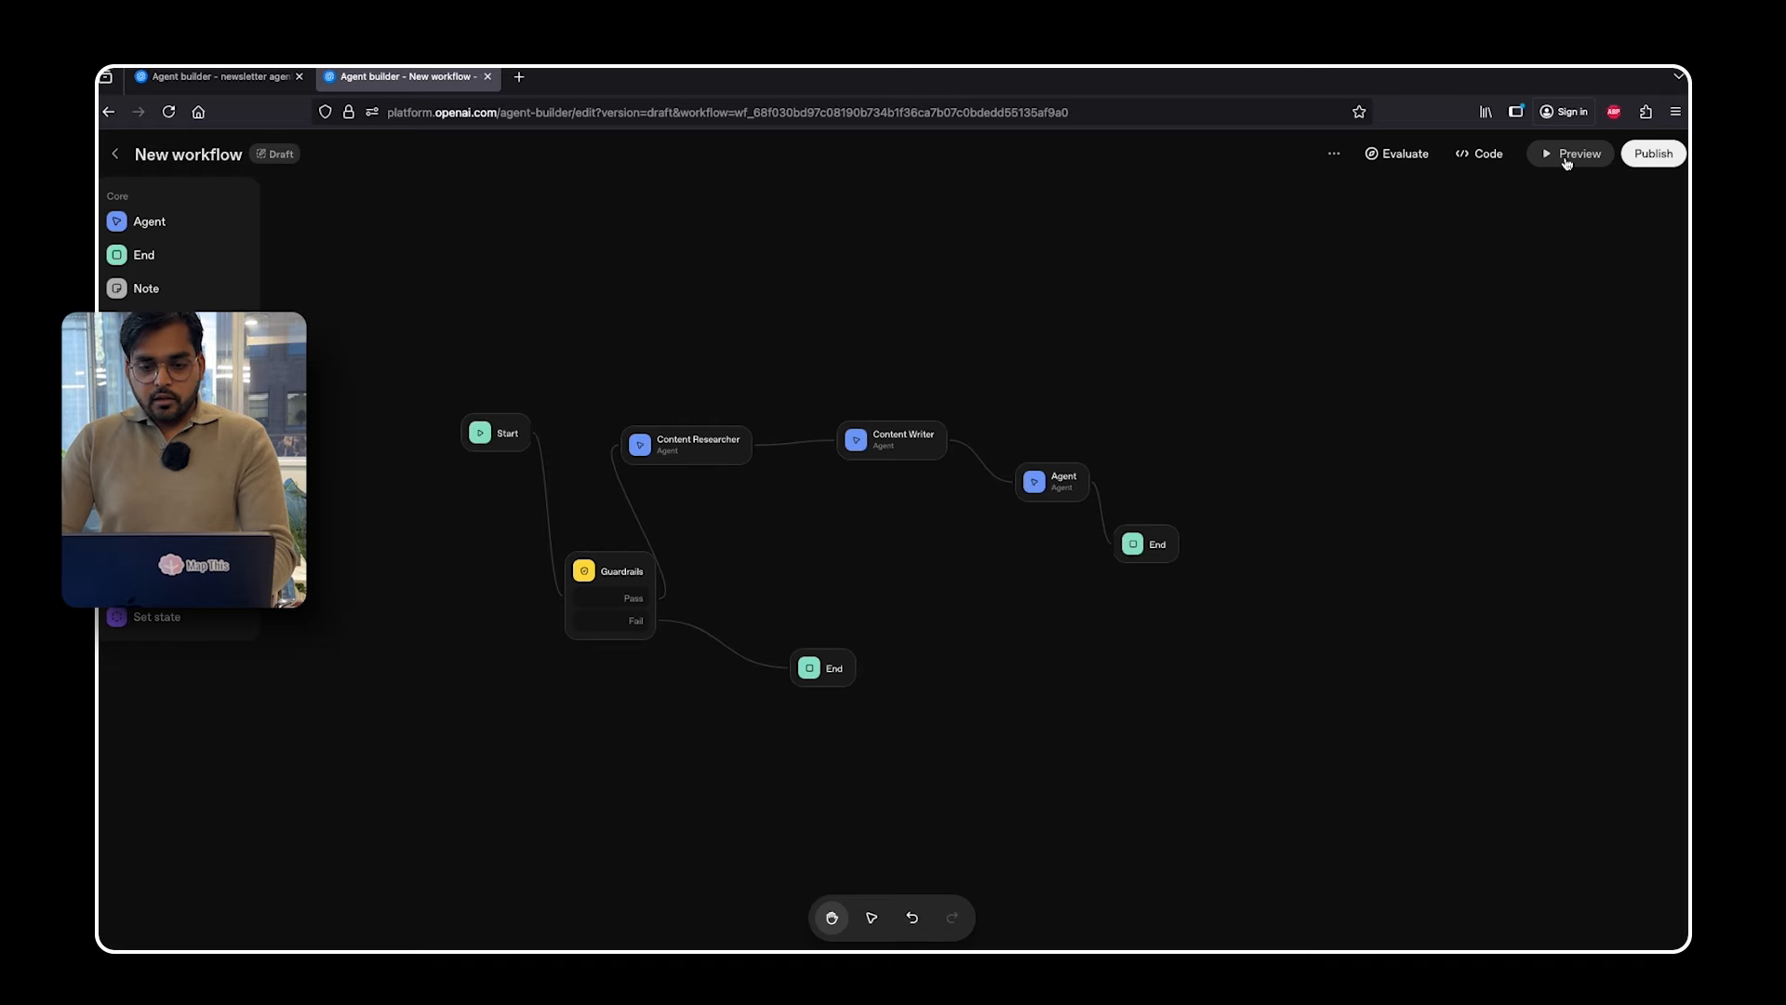
- Preview the workflow and send the test message "topic: how effect is AI in business operations"
{"action": "left_click", "coordinate": [1567, 156]}
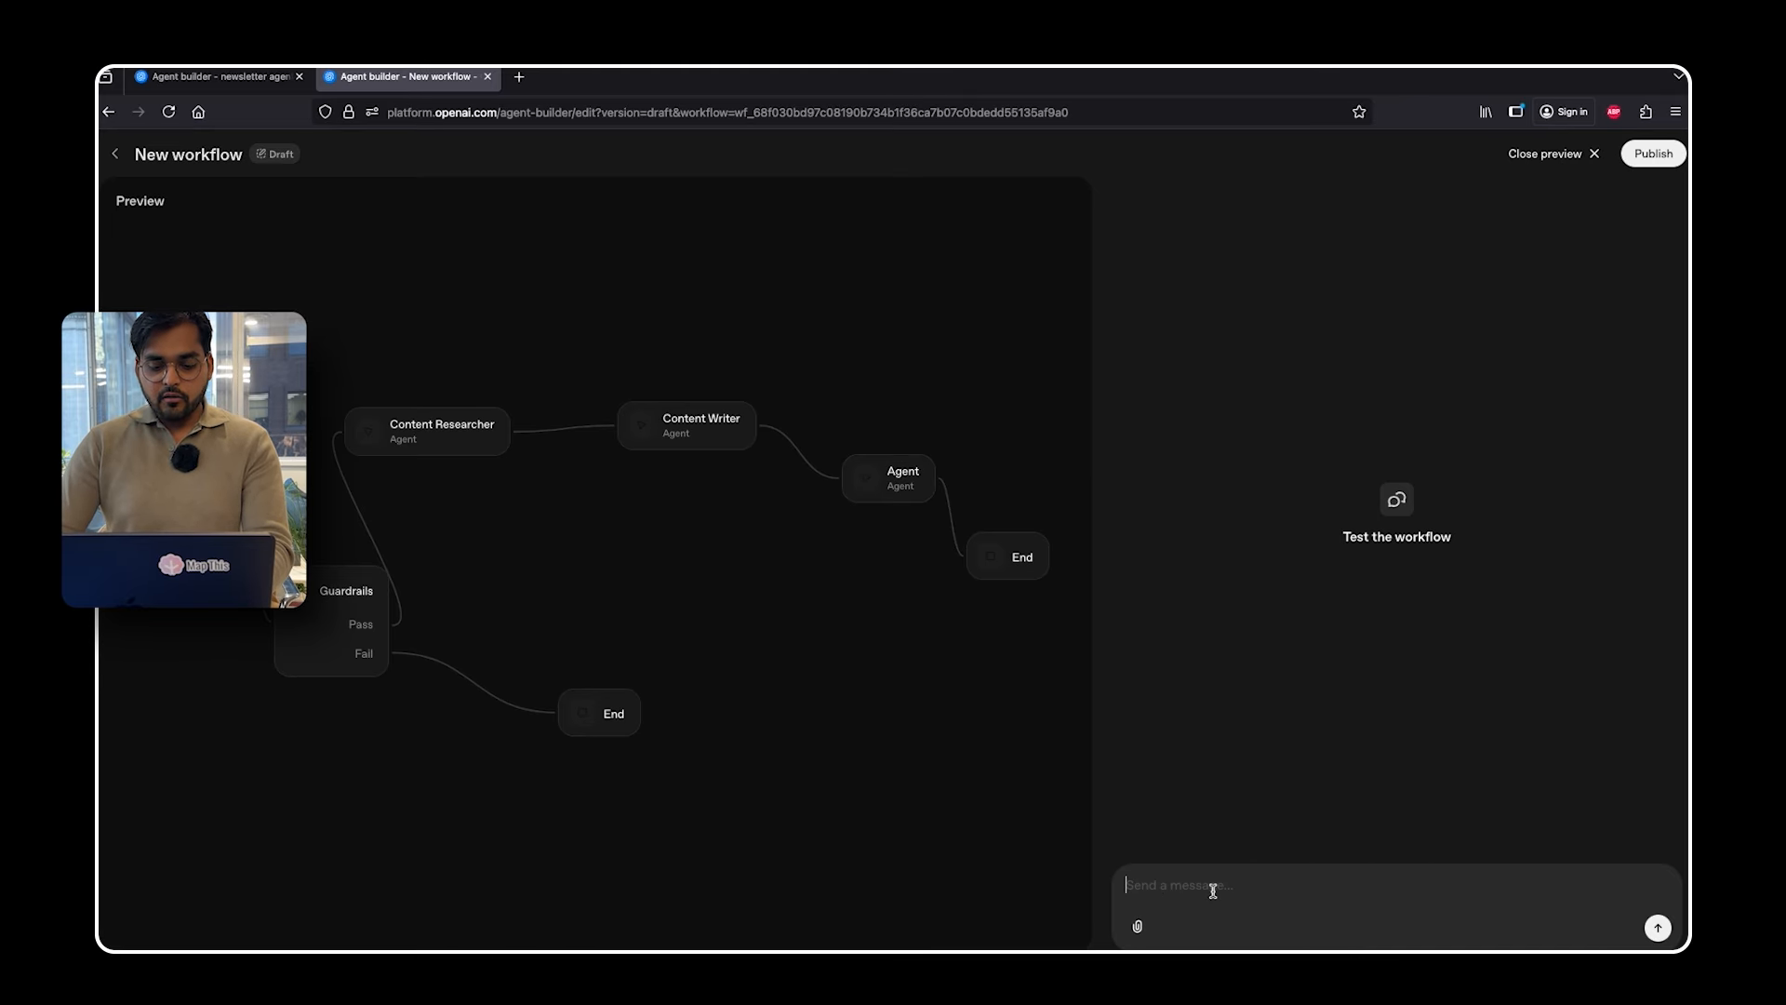
{"action": "type", "text": "topic: "}
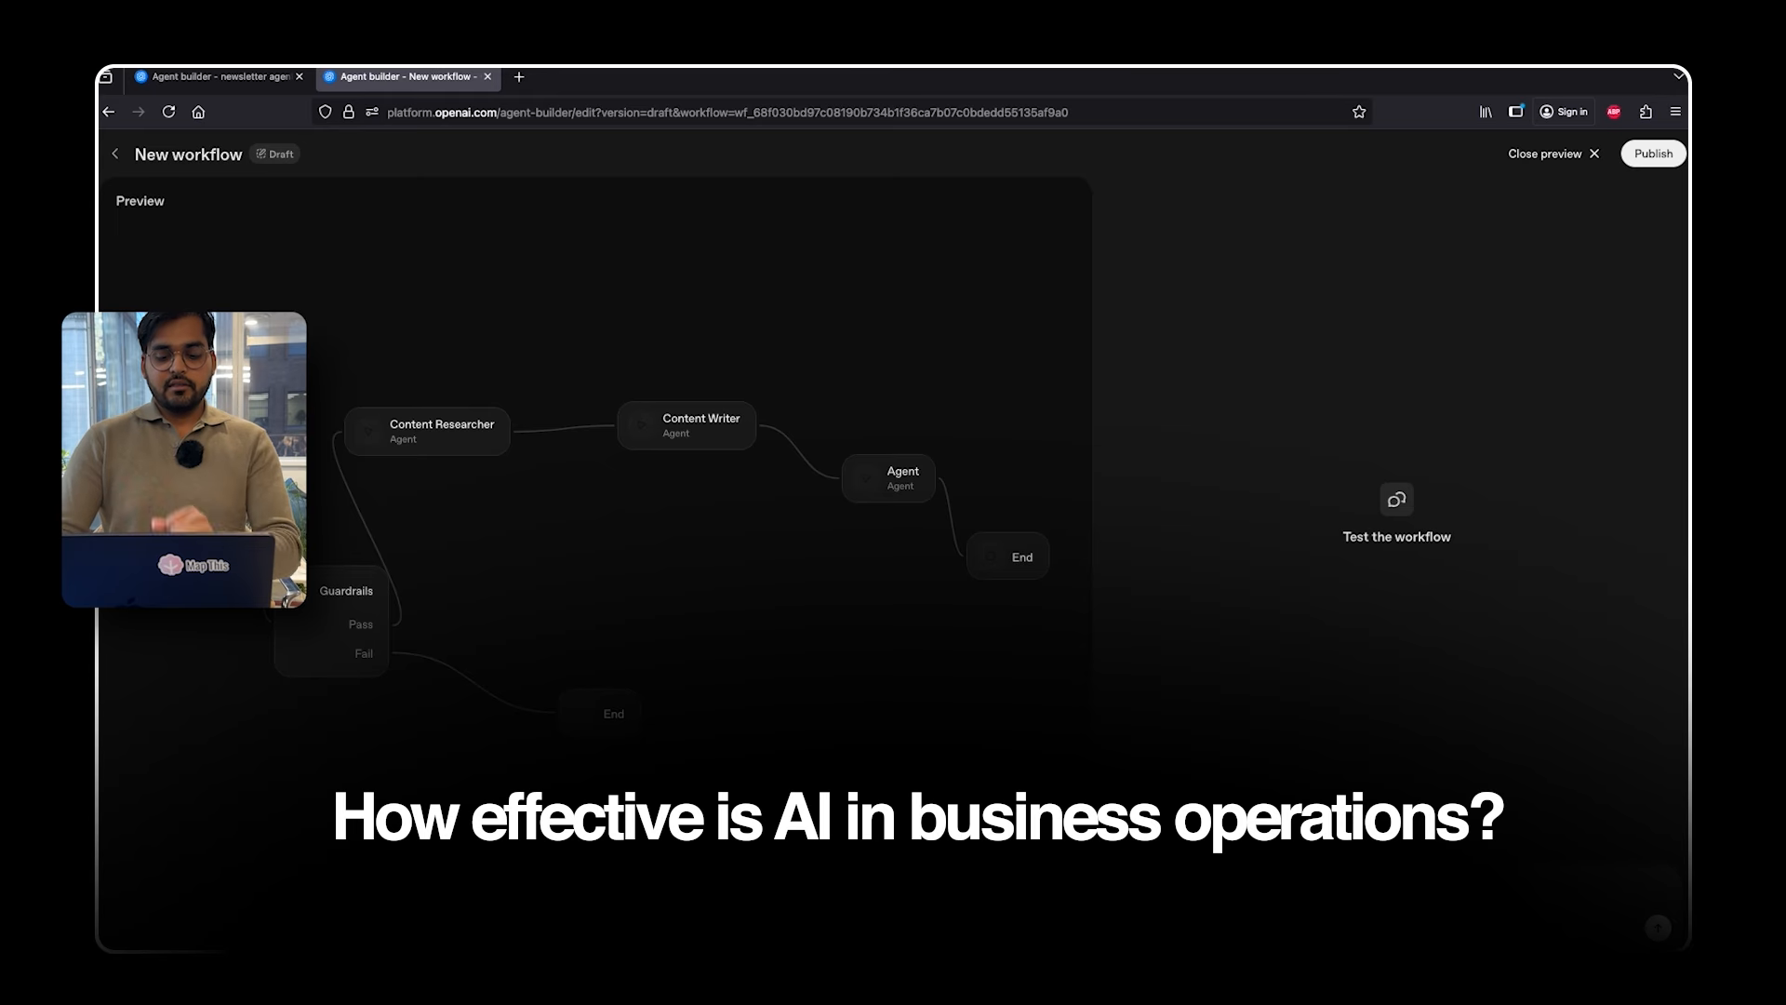
{"action": "type", "text": "how effect is AI in "}
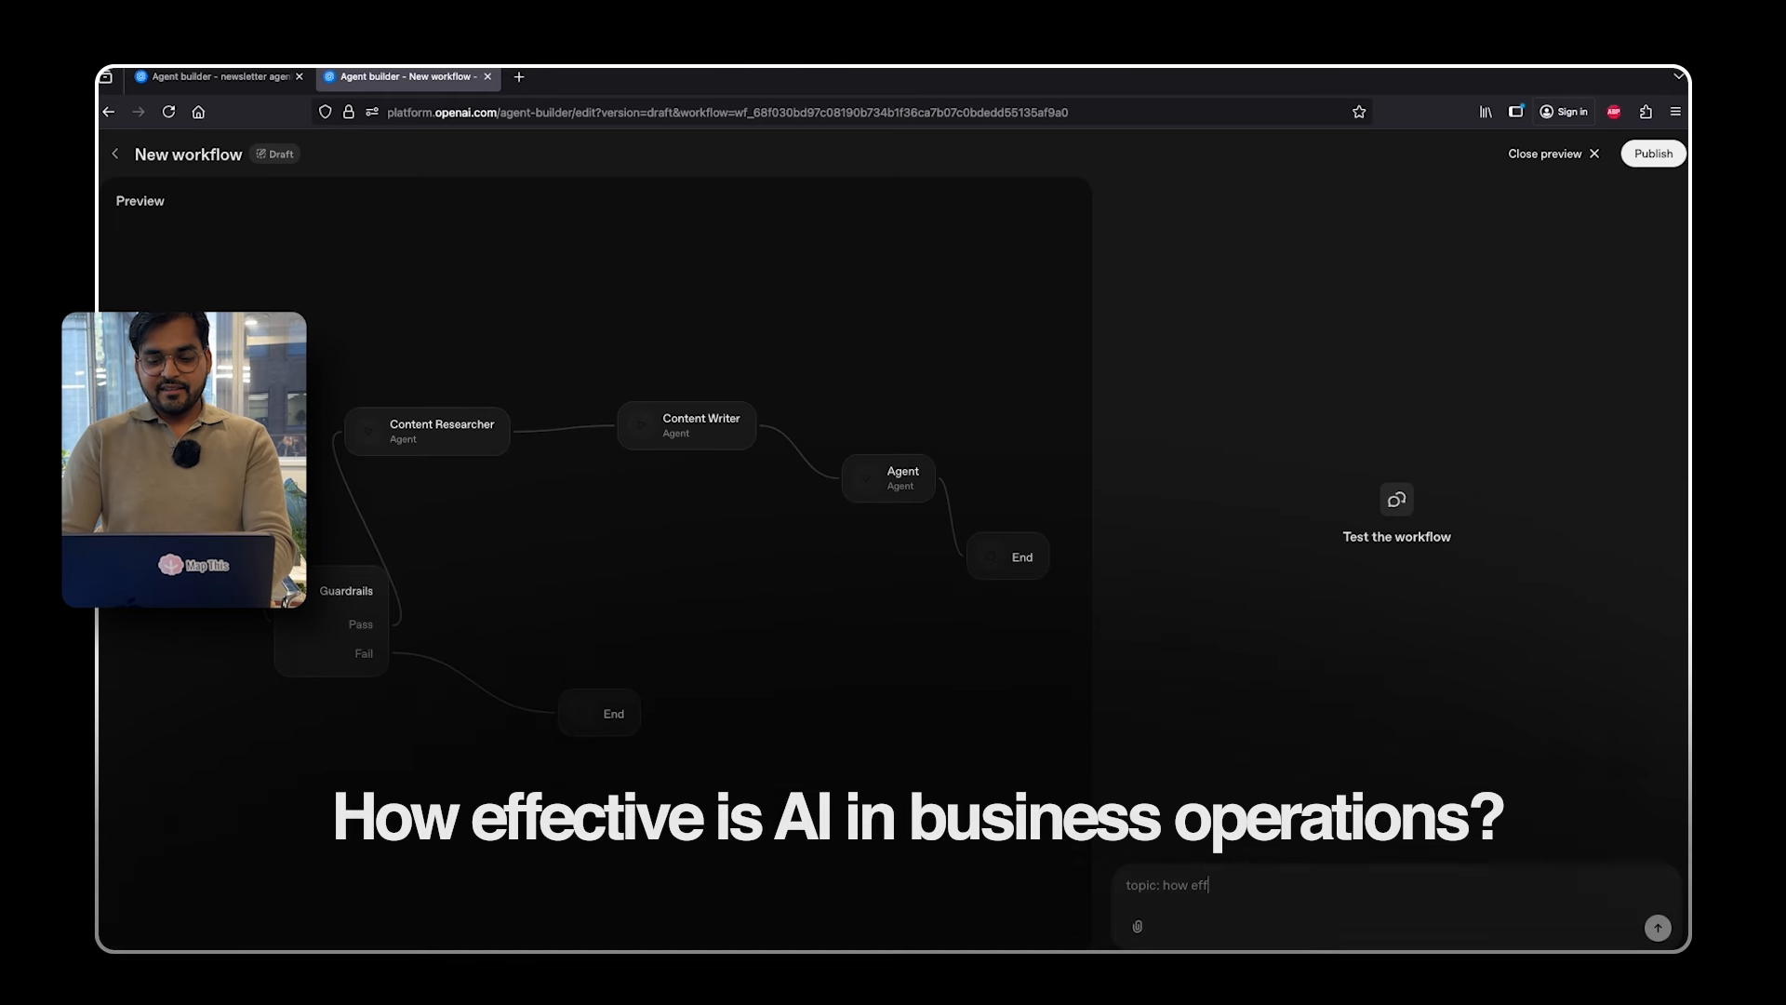
{"action": "type", "text": "business "}
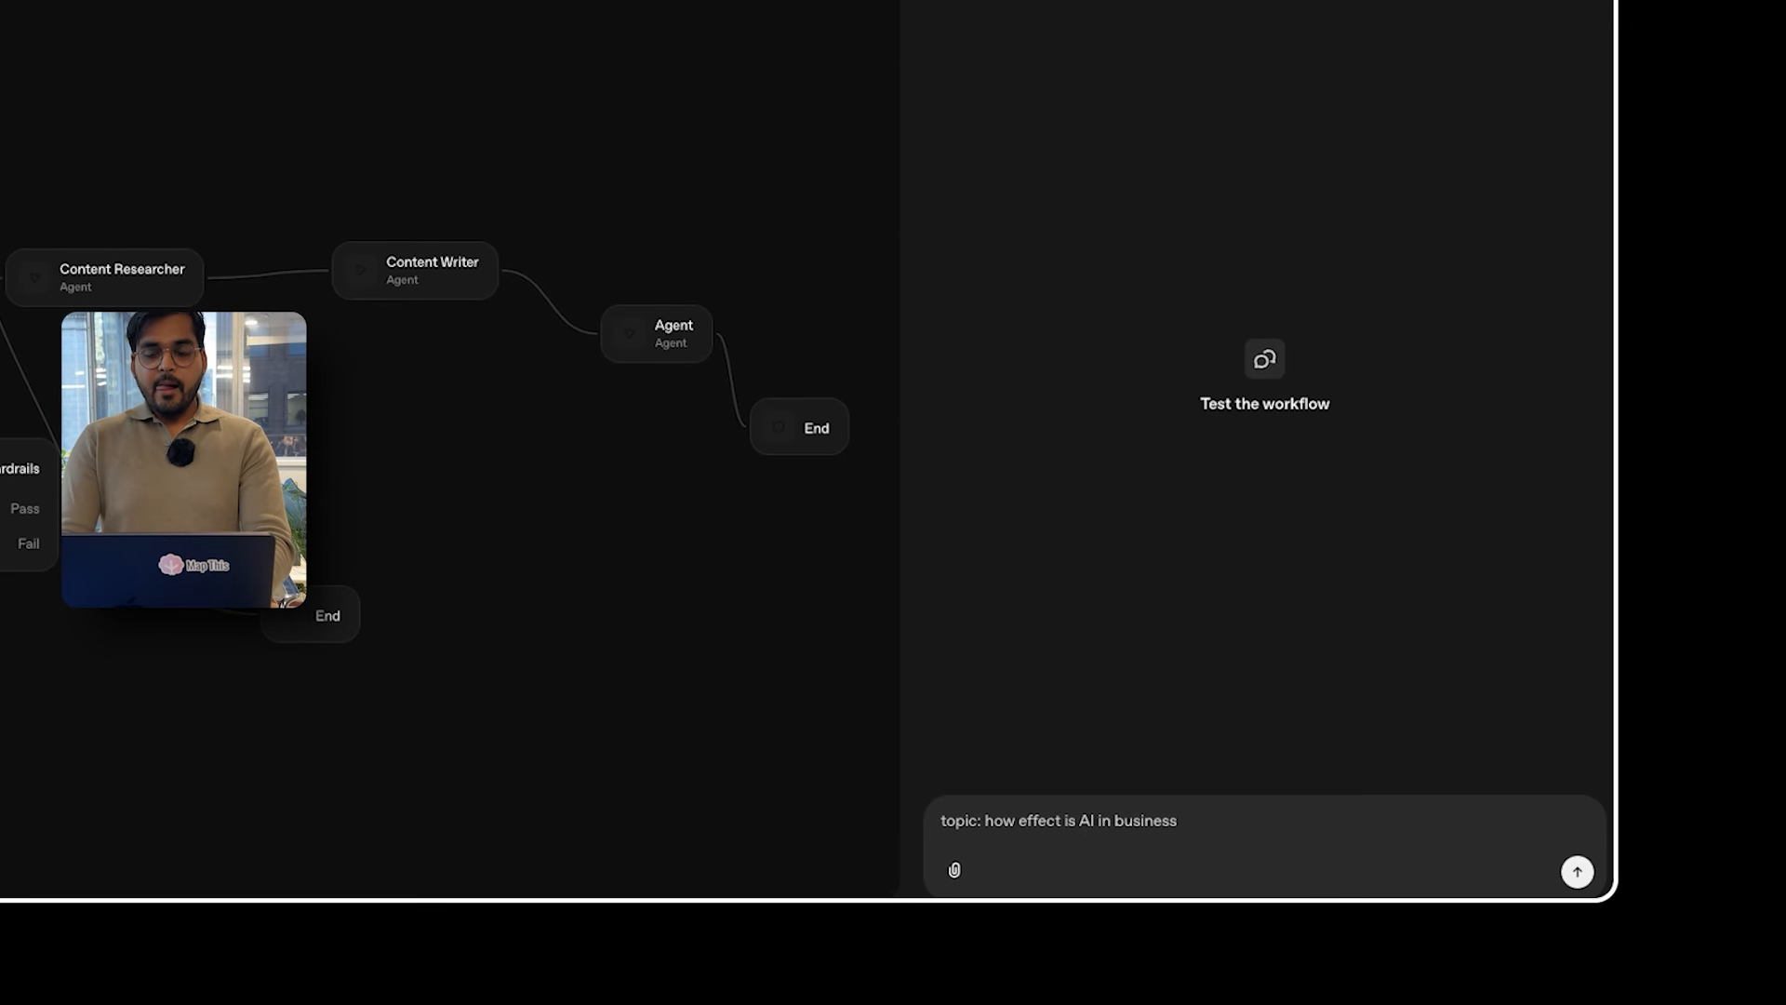
{"action": "type", "text": "ope"}
{"action": "type", "text": "rations"}
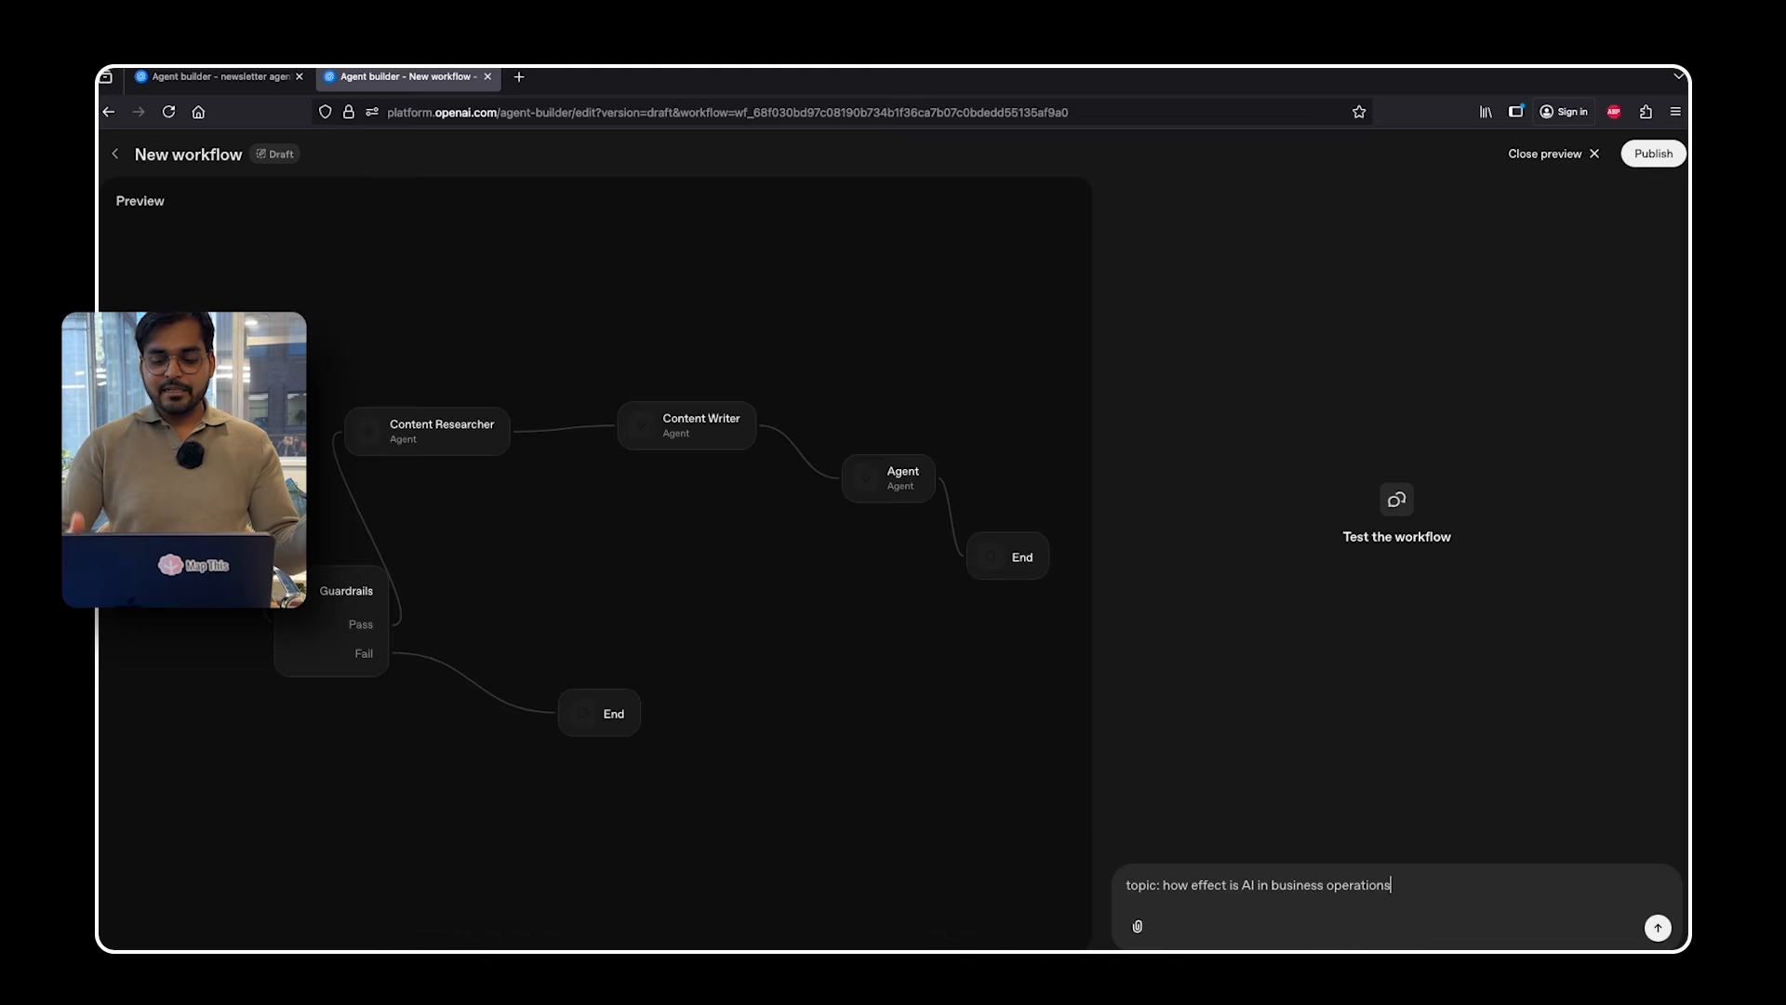
{"action": "key", "text": "Return"}
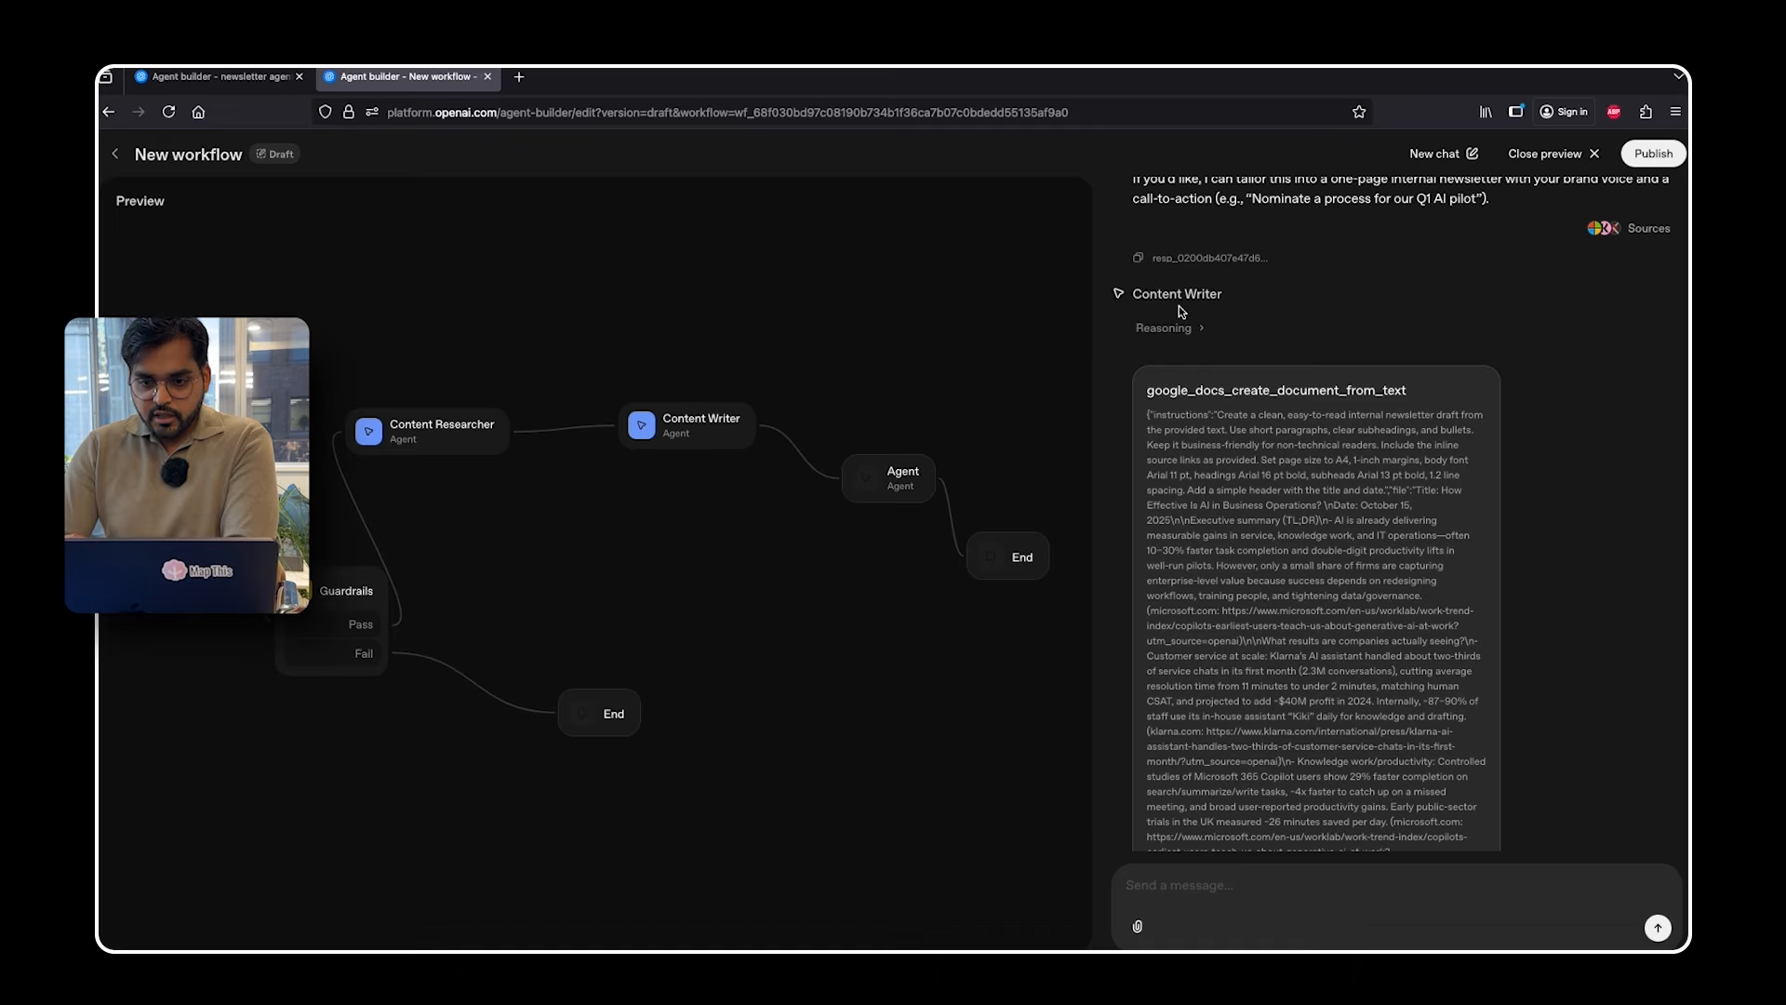
- Read through the Content Writer's google_docs_create_document_from_text request in the preview and approve it
{"action": "scroll", "coordinate": [1239, 452], "scroll_direction": "down", "scroll_amount": 10}
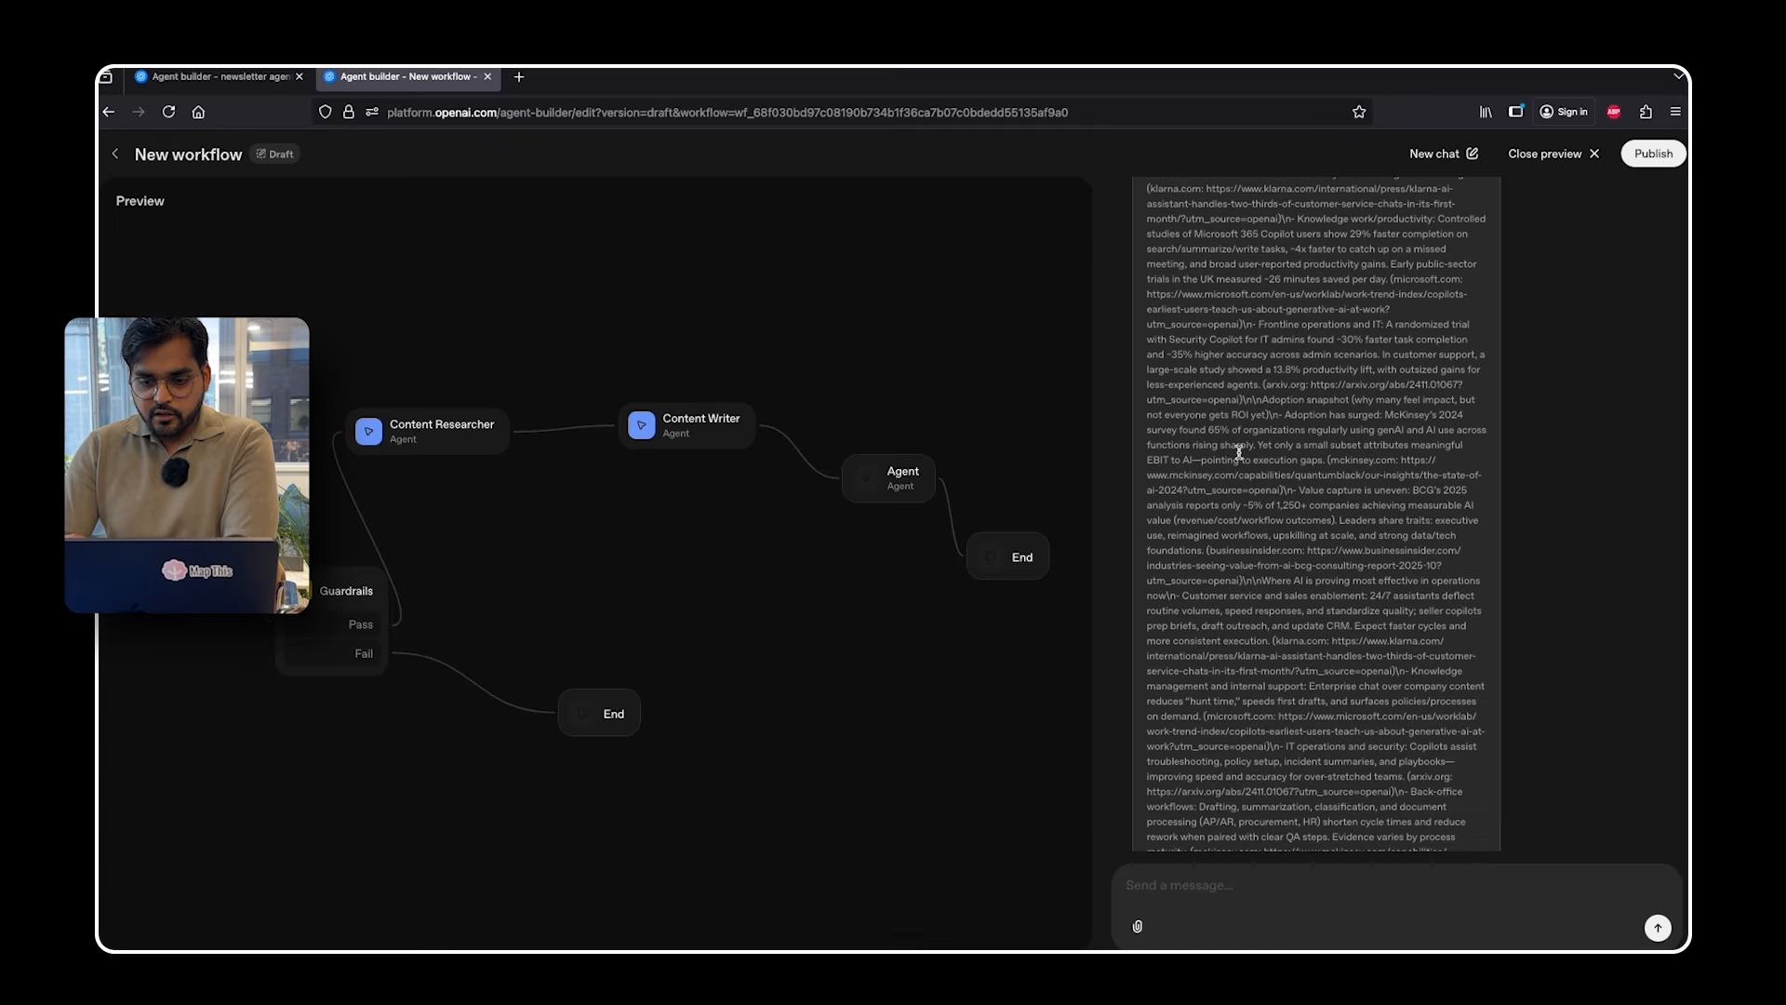
{"action": "scroll", "coordinate": [1239, 452], "scroll_direction": "down", "scroll_amount": 10}
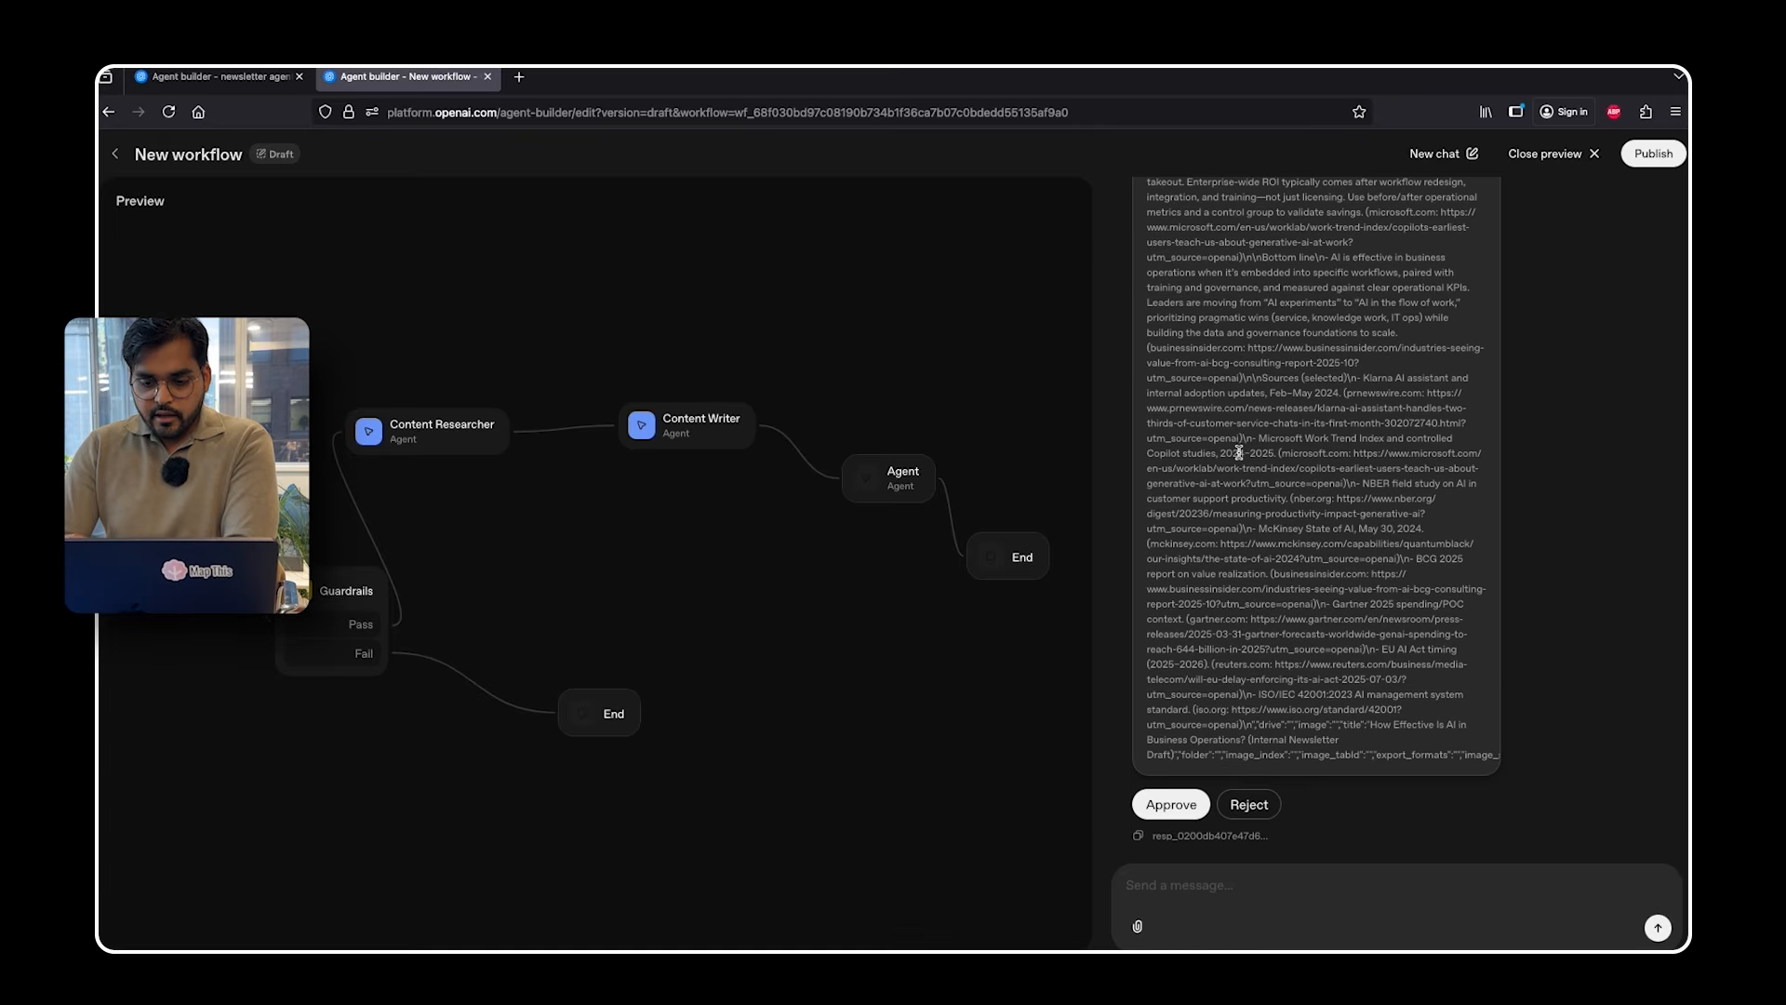
{"action": "left_click", "coordinate": [1172, 806]}
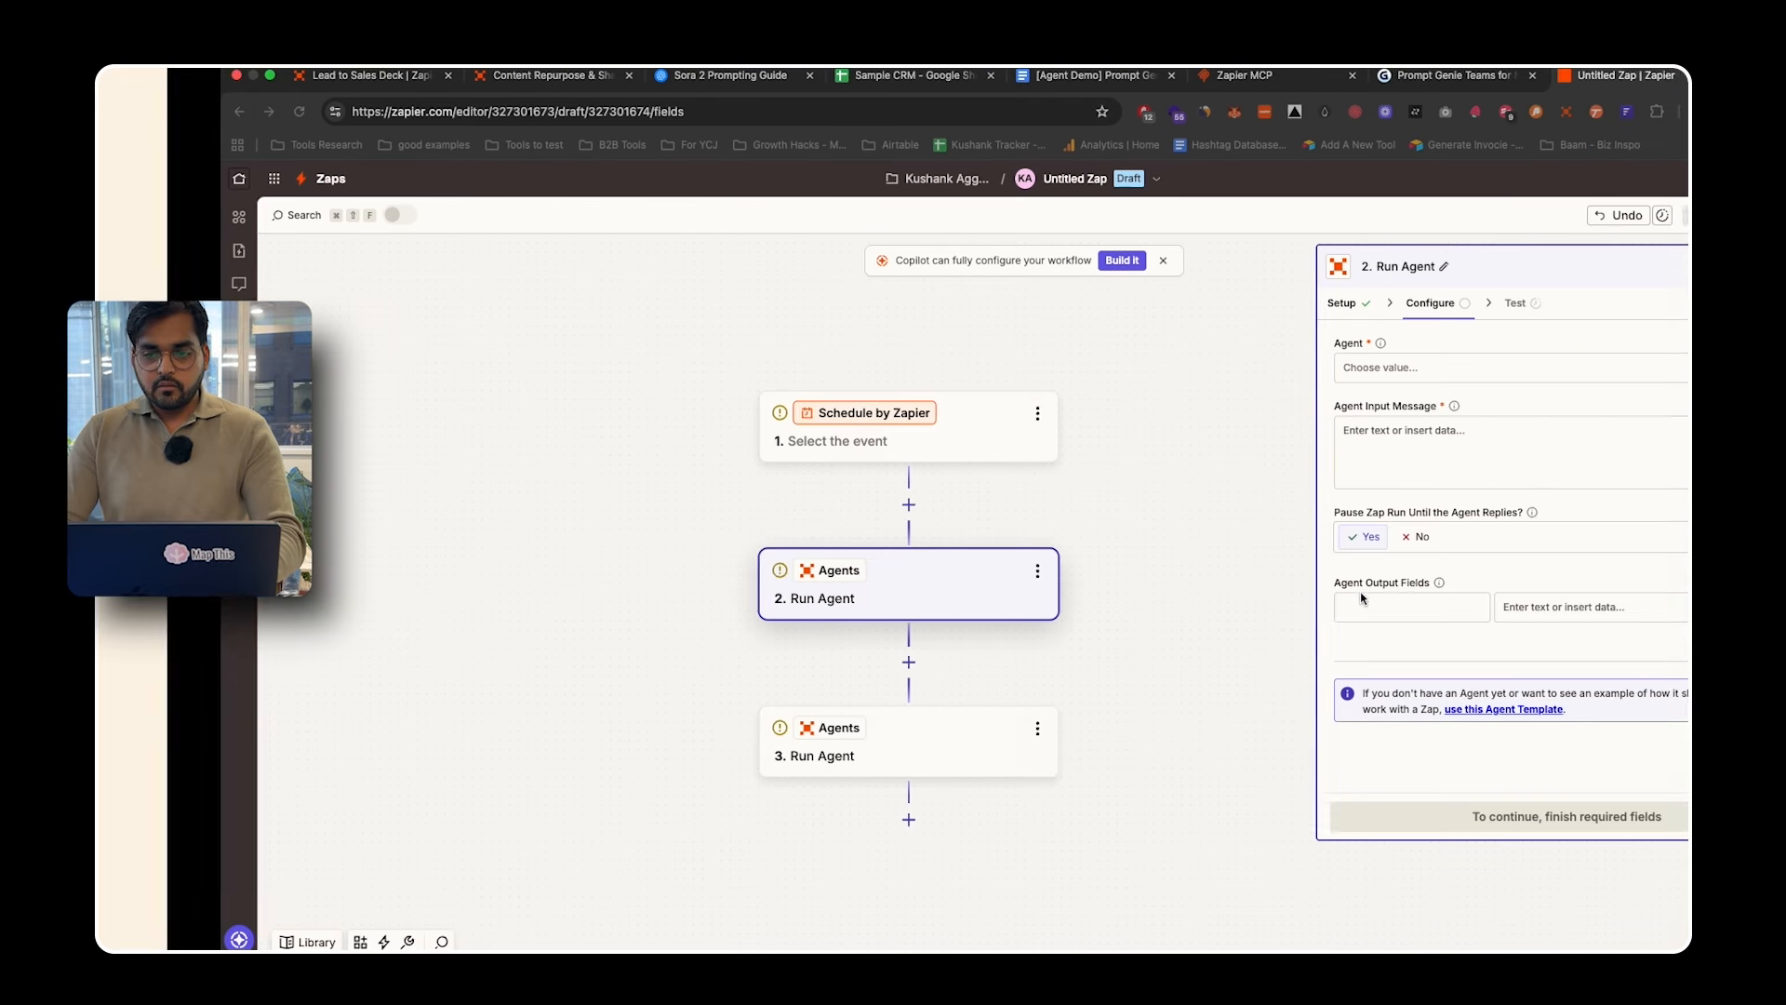
- Switch to Google Docs, open the "How Effective Is AI in Business Operations? (Internal Newsletter Draft)" document and review its contents
{"action": "left_click", "coordinate": [1613, 78]}
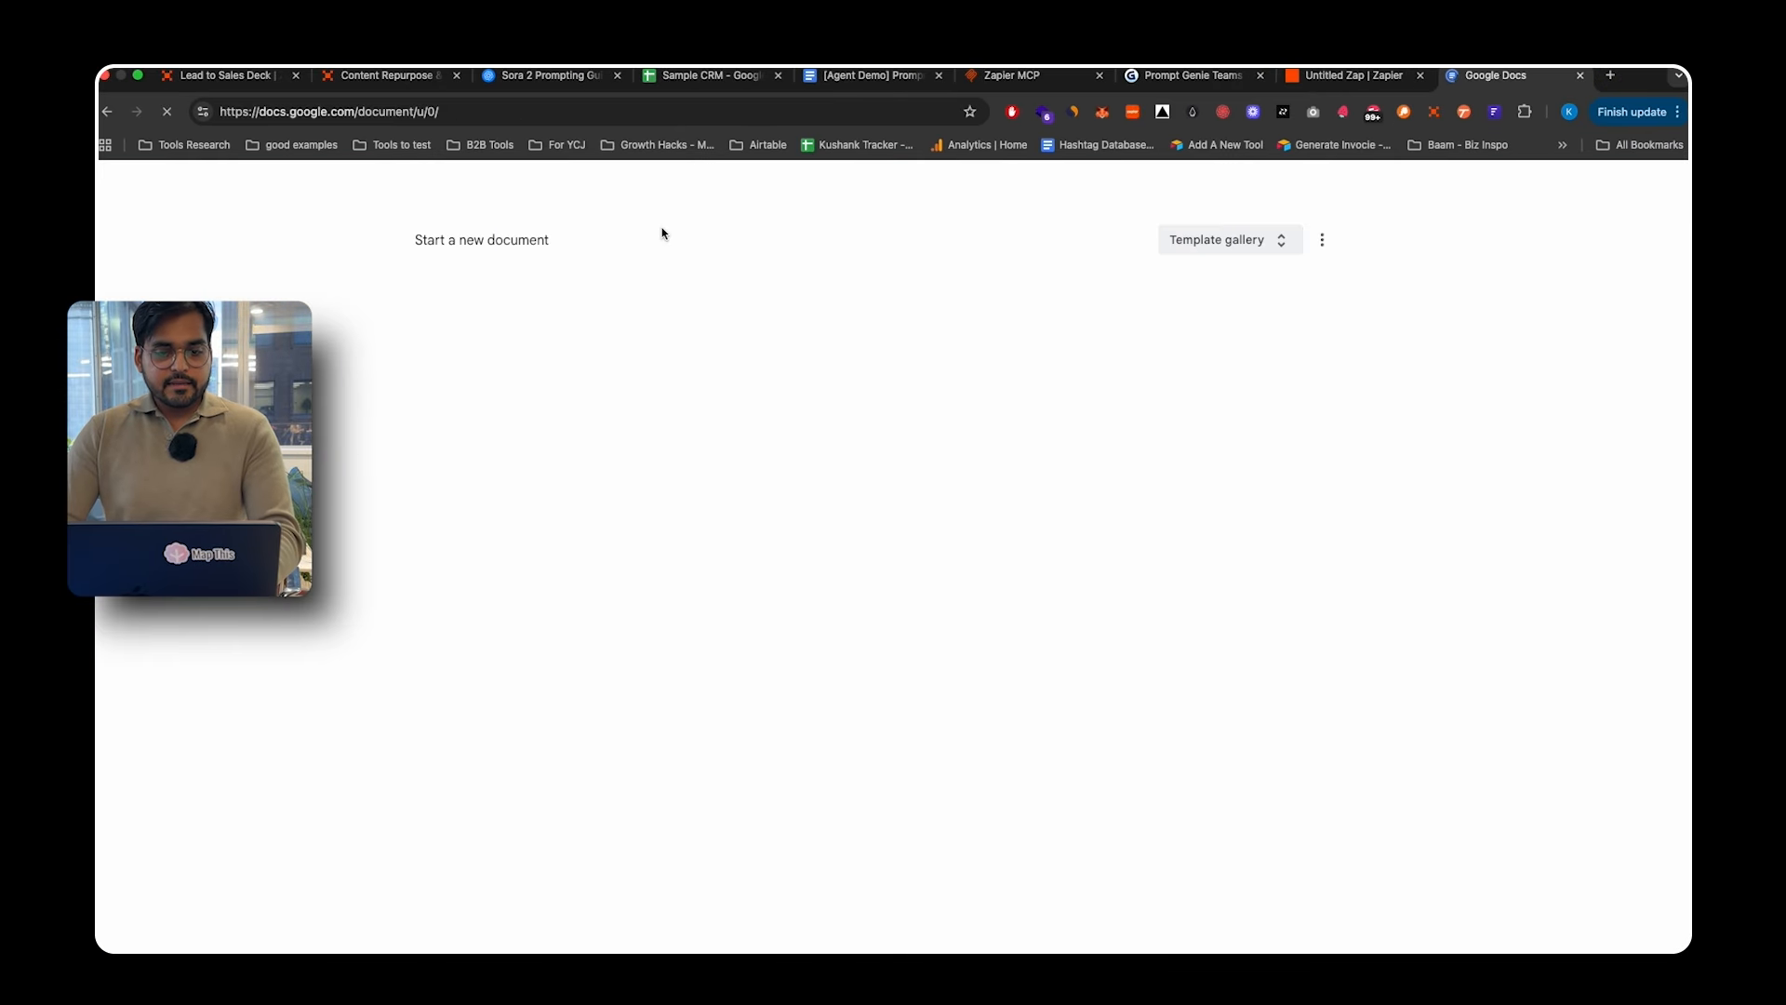
{"action": "left_click", "coordinate": [462, 636]}
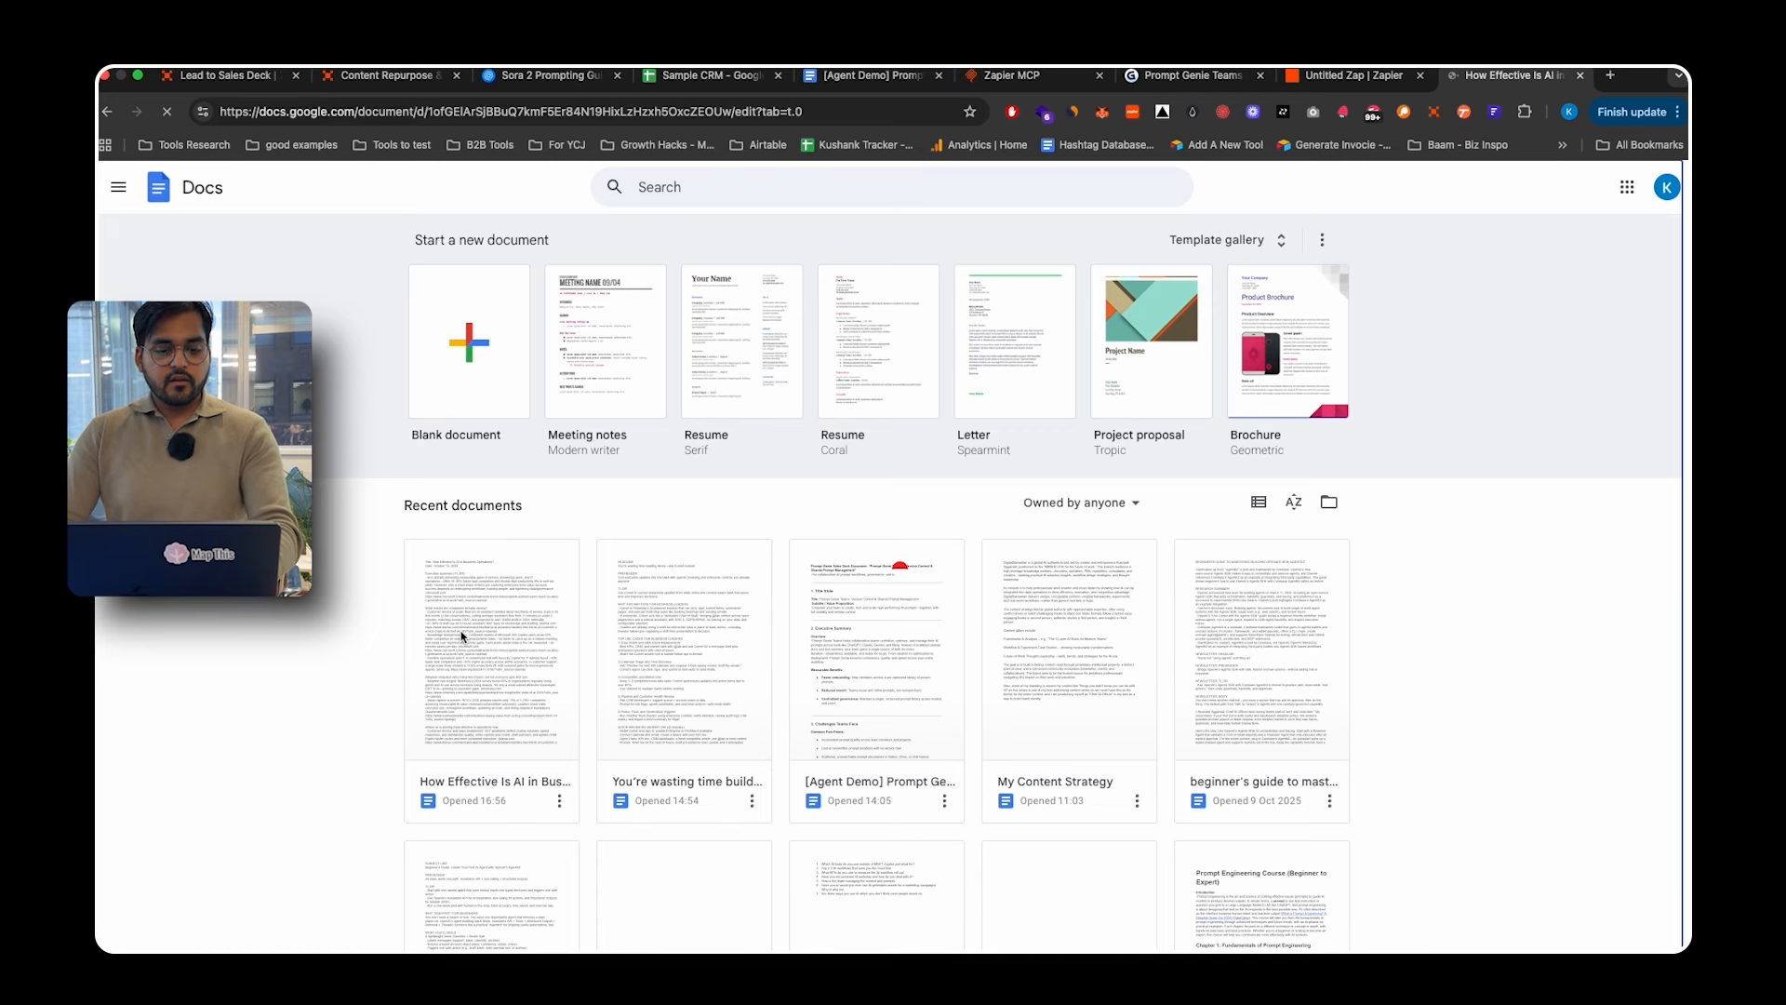
{"action": "scroll", "coordinate": [825, 496], "scroll_direction": "down", "scroll_amount": 20}
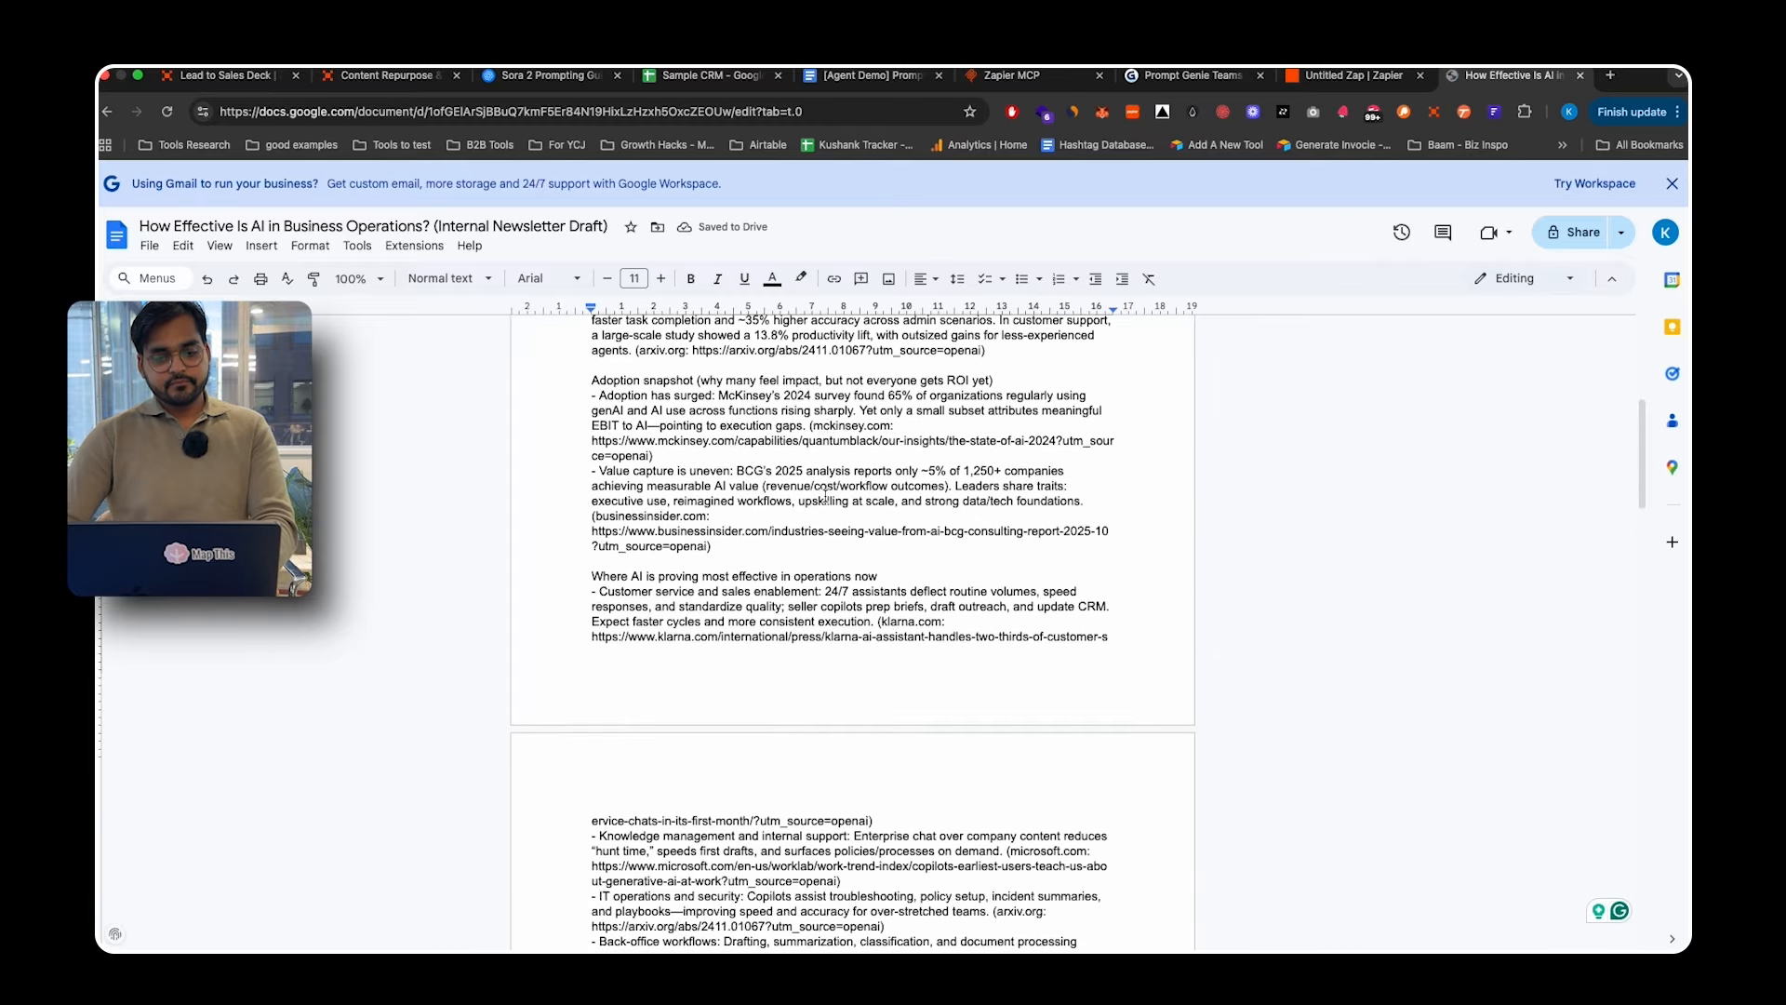
{"action": "scroll", "coordinate": [825, 495], "scroll_direction": "up", "scroll_amount": 15}
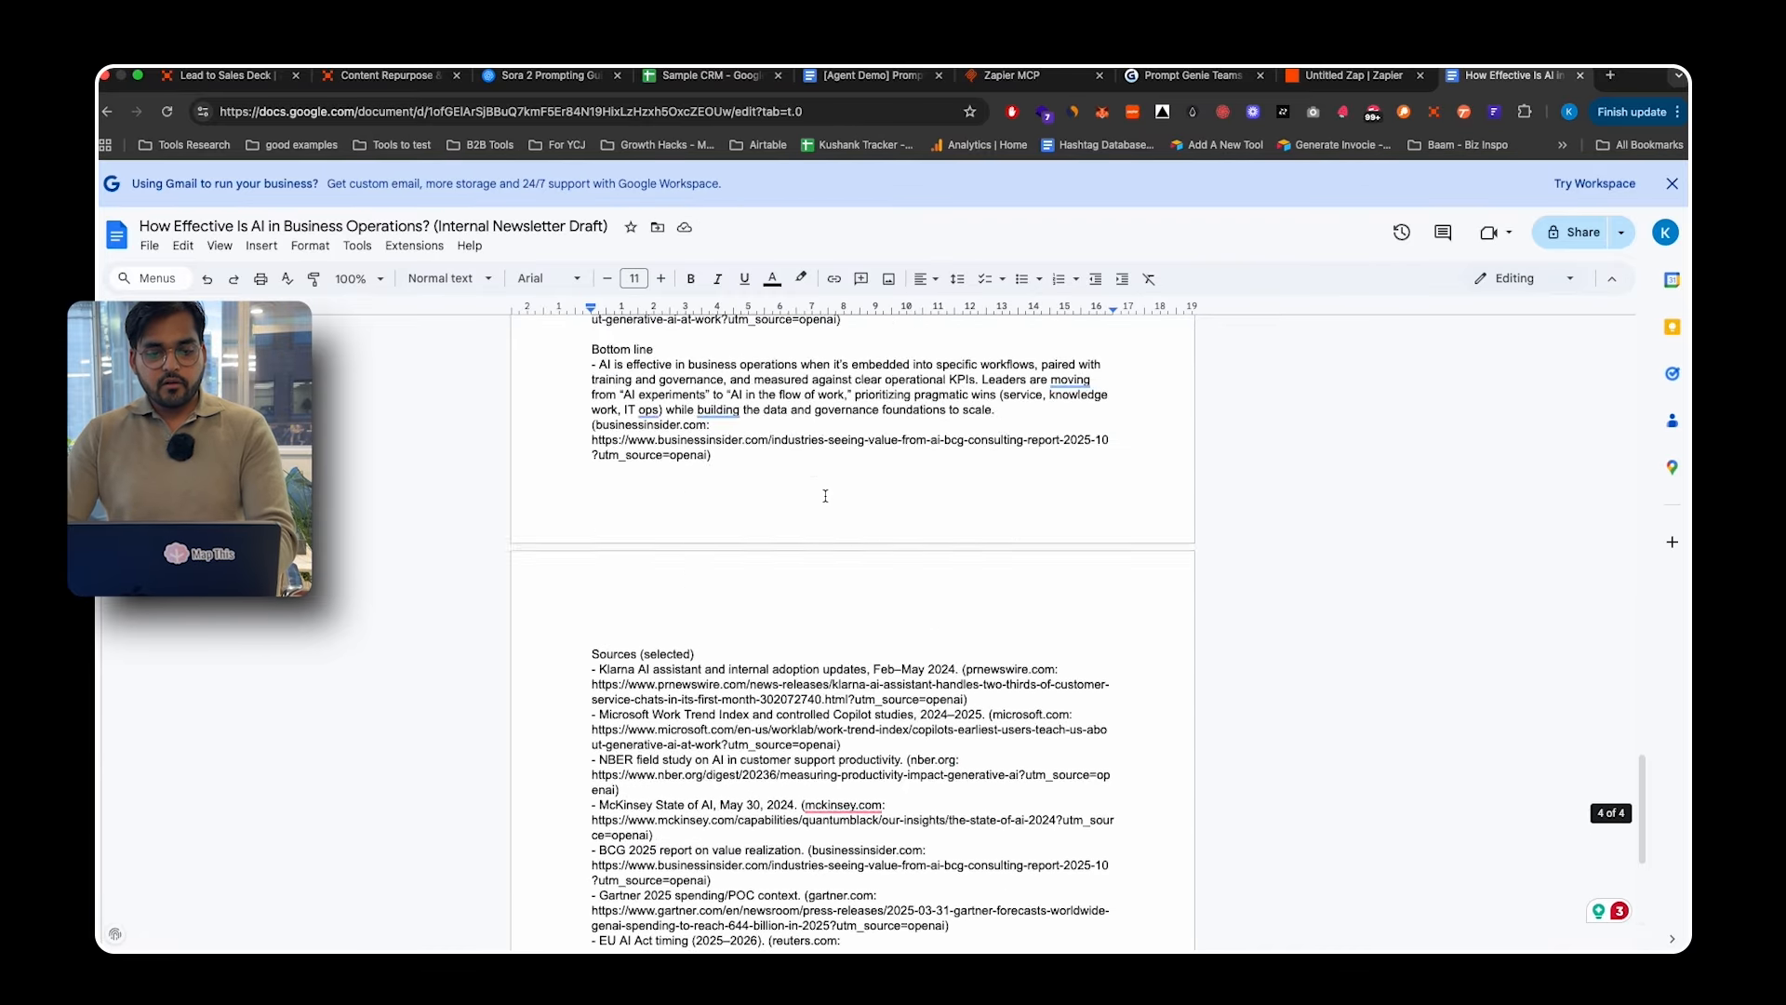
{"action": "scroll", "coordinate": [825, 496], "scroll_direction": "up", "scroll_amount": 20}
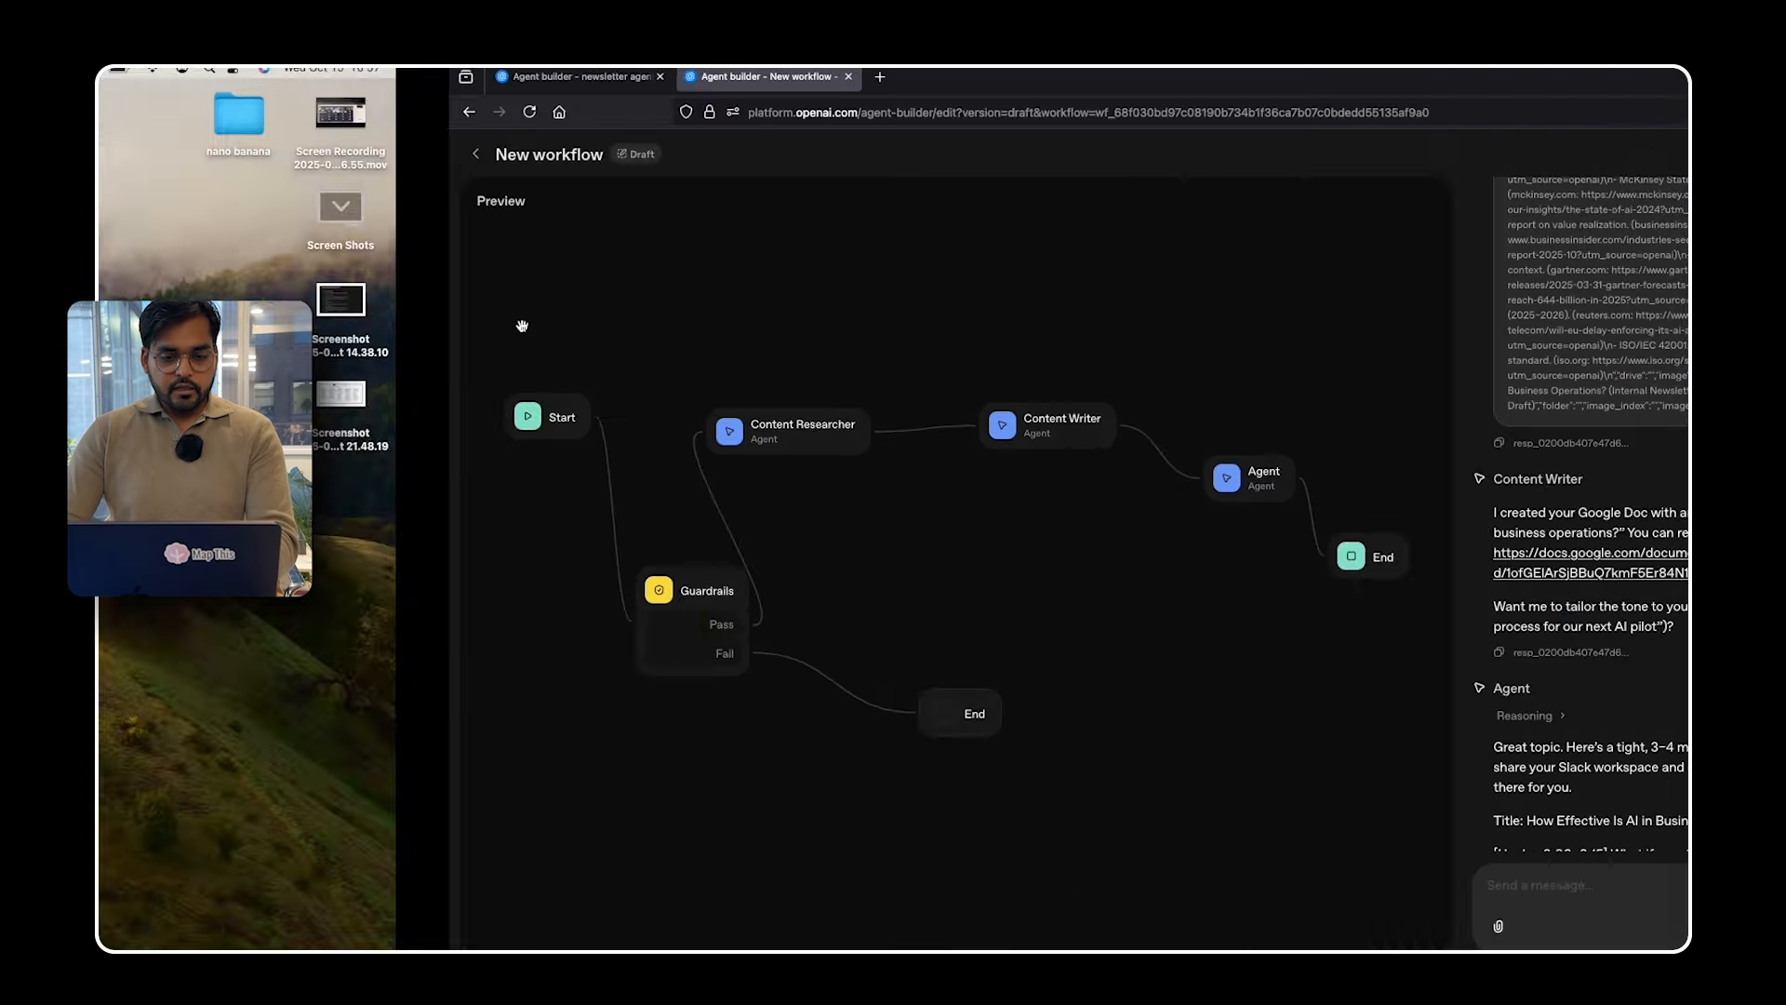
- Switch to Slack for a look and return to the workflow preview
{"action": "mouse_move", "coordinate": [865, 947]}
{"action": "left_click", "coordinate": [922, 929]}
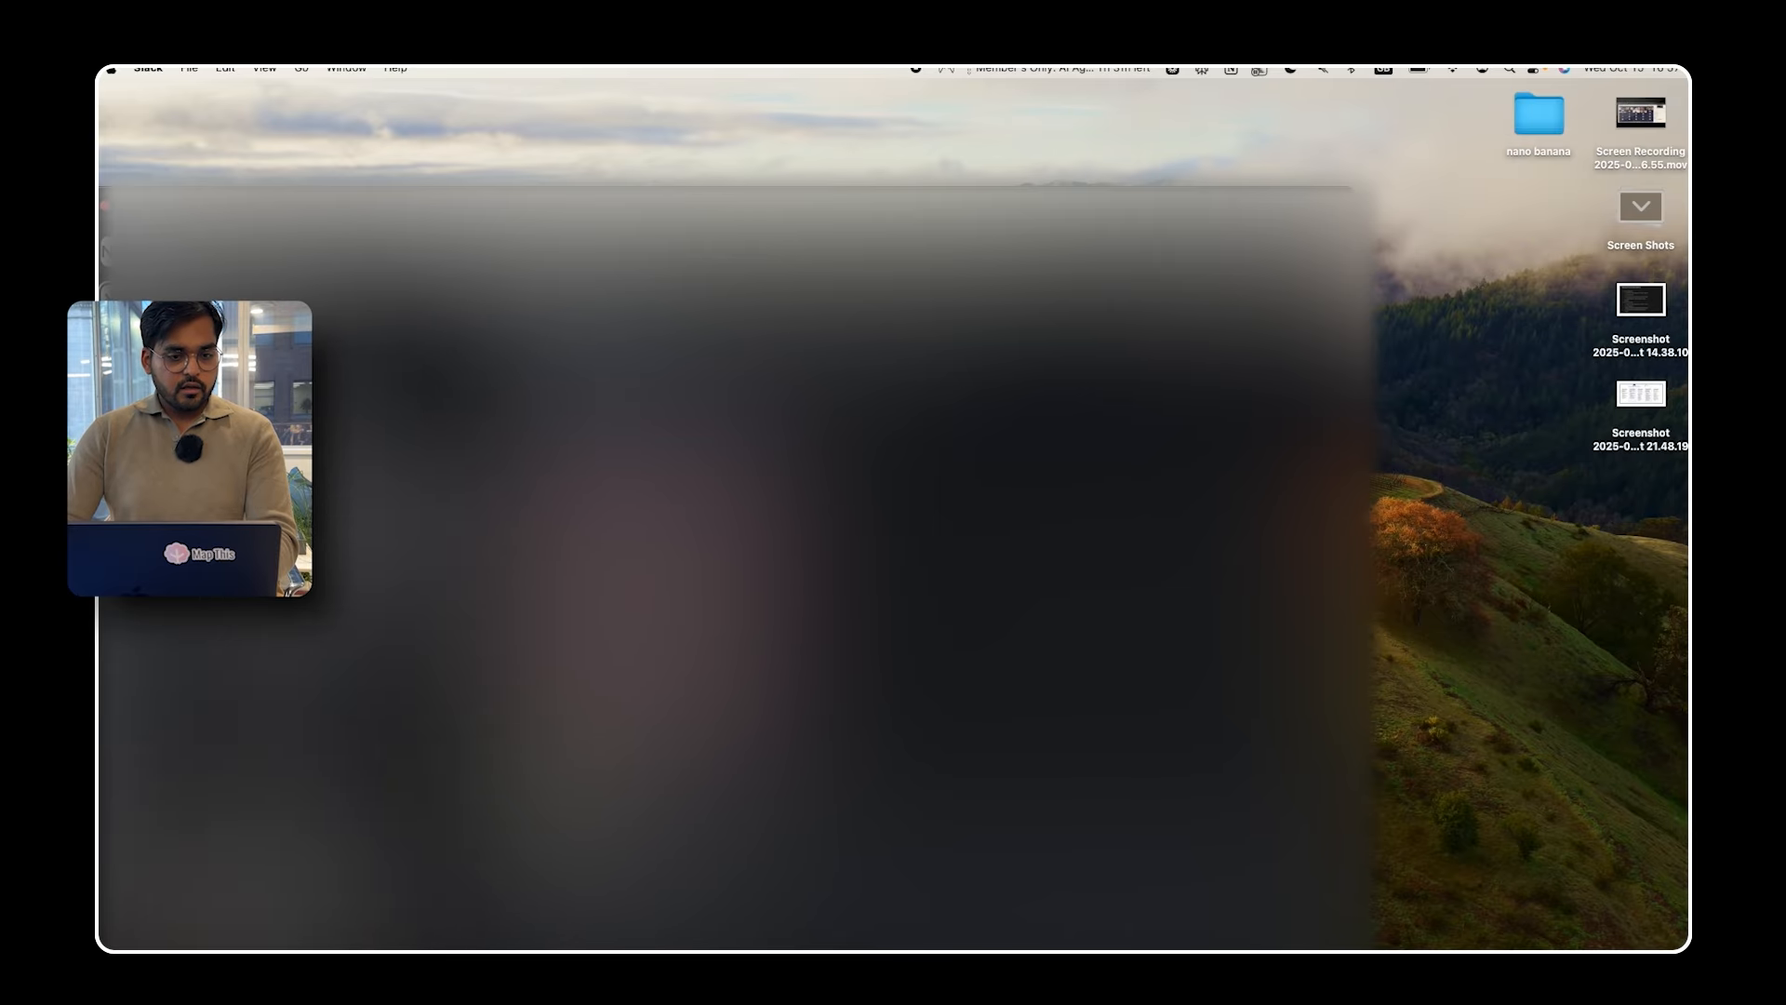
{"action": "key", "text": "ctrl+Right"}
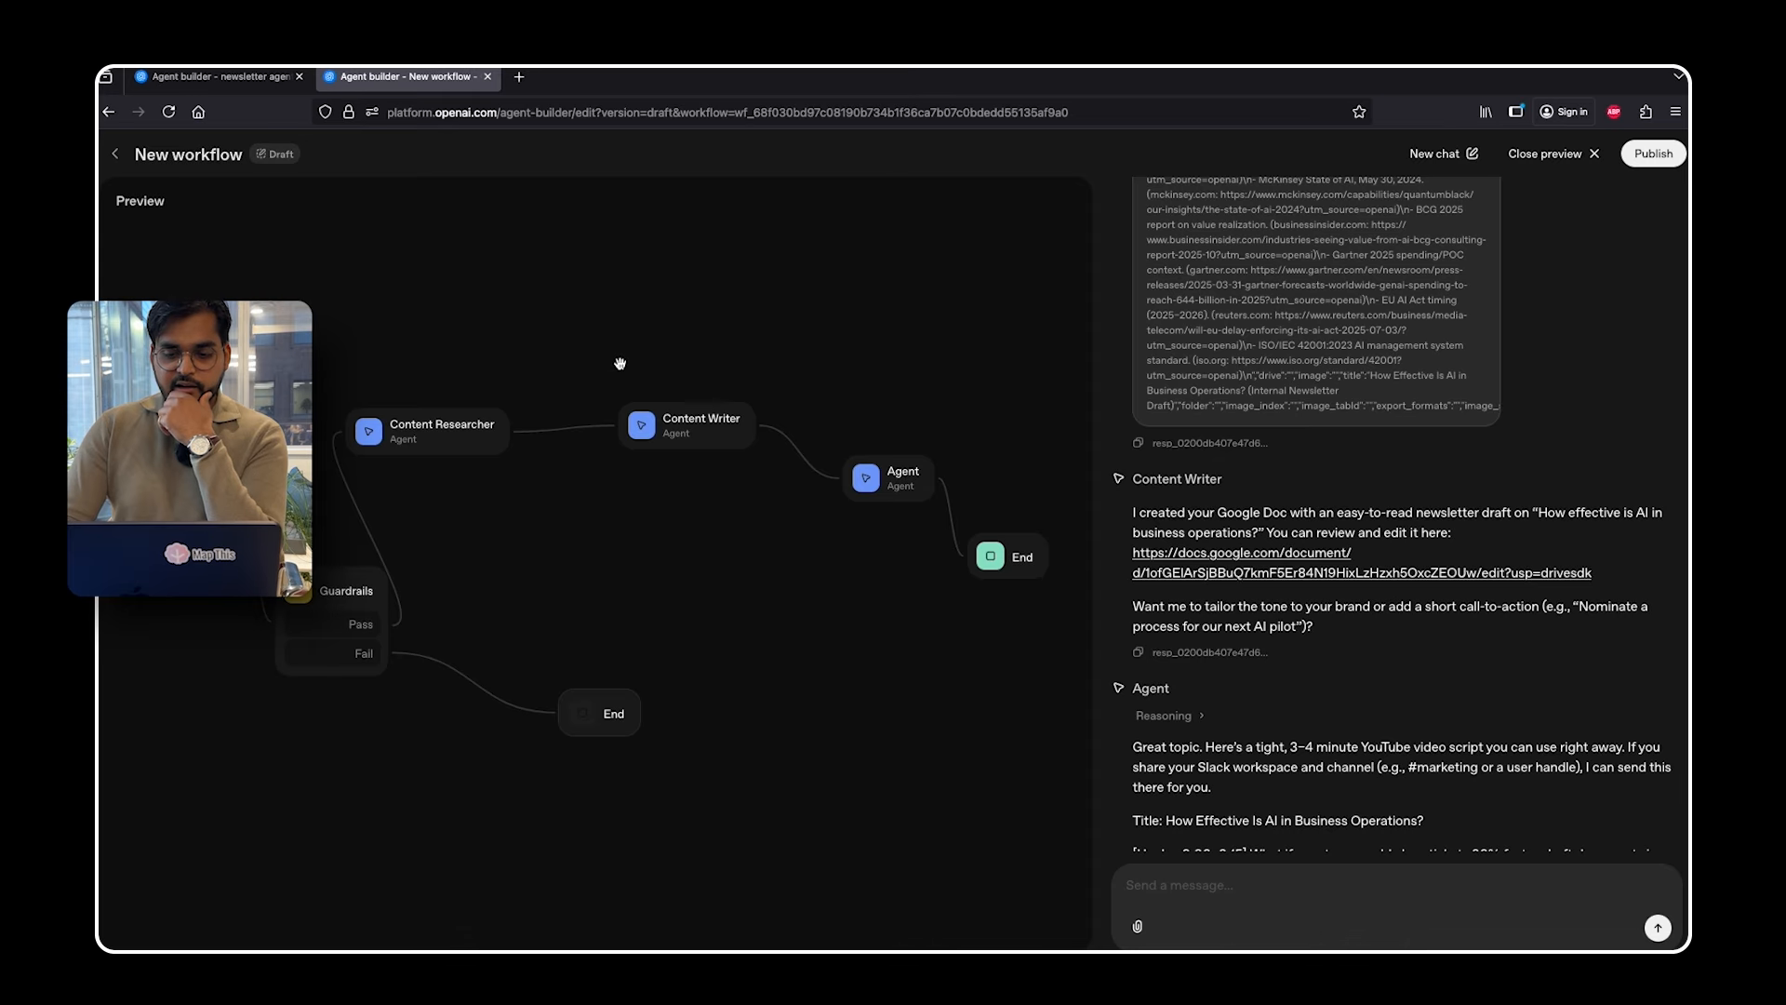
- Switch to the Lead to Sales Deck agent in Zapier Agents and examine the fields of its Perplexity: Chat Completion tool
{"action": "left_click", "coordinate": [223, 78]}
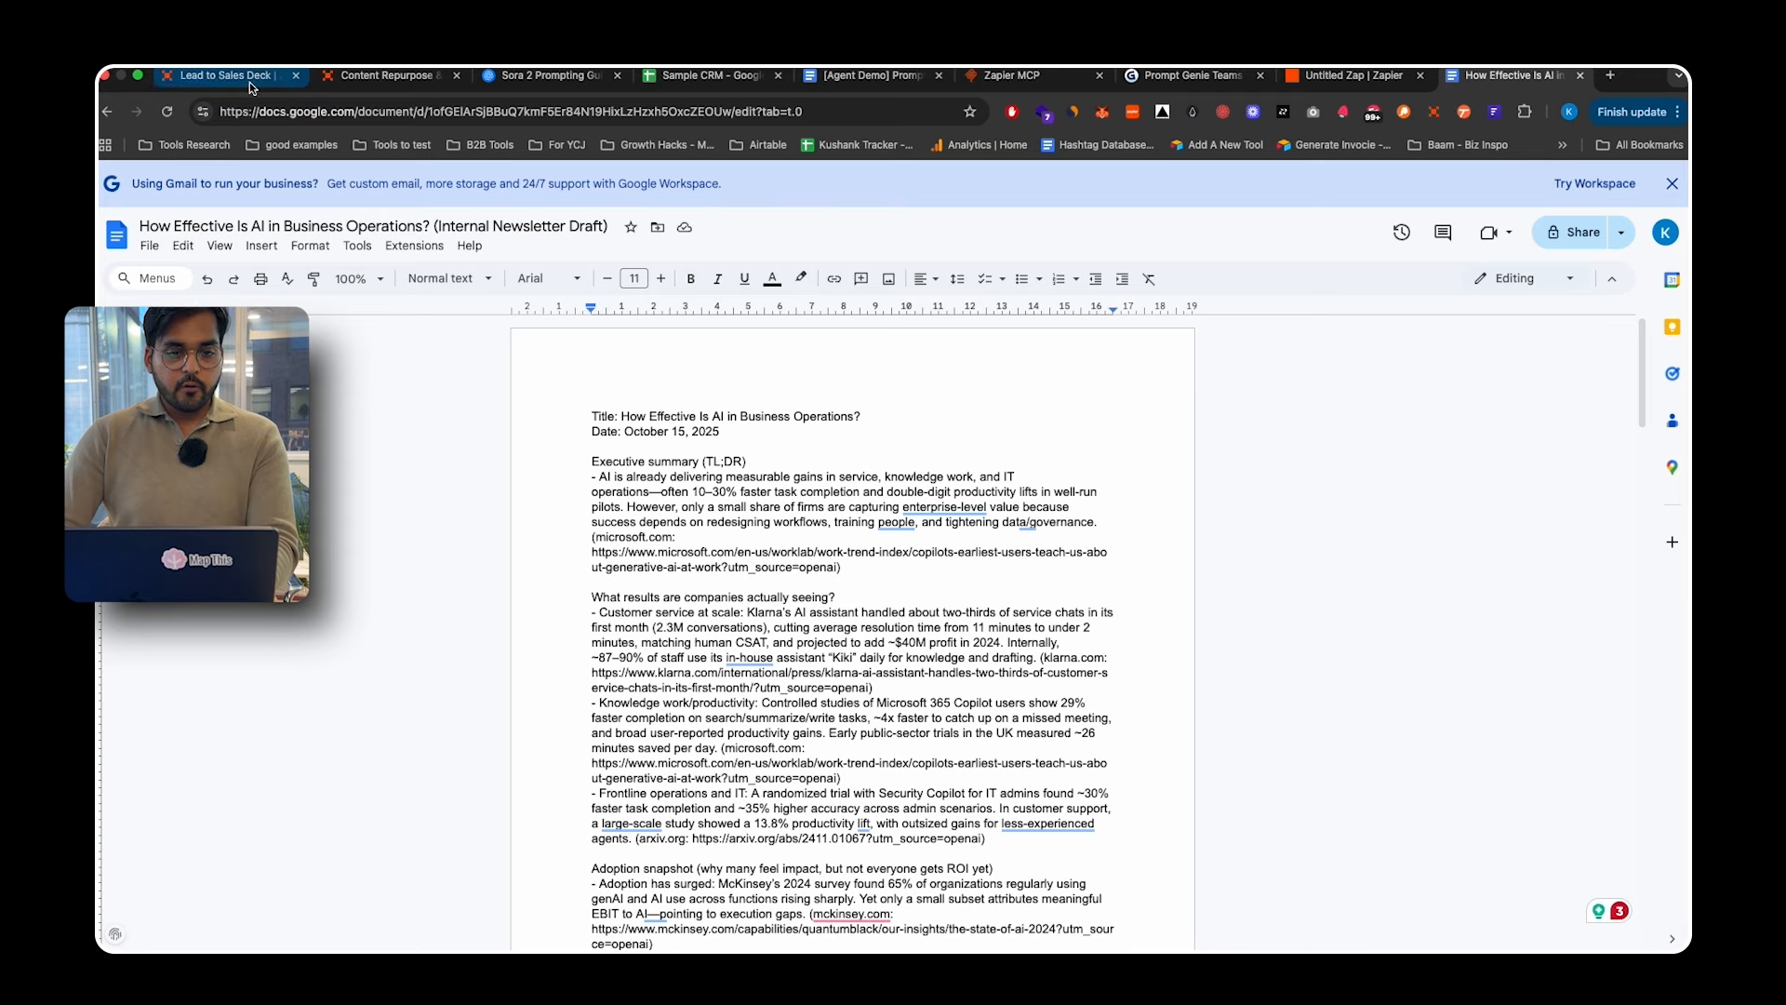
{"action": "left_click", "coordinate": [250, 82]}
{"action": "left_click", "coordinate": [765, 383]}
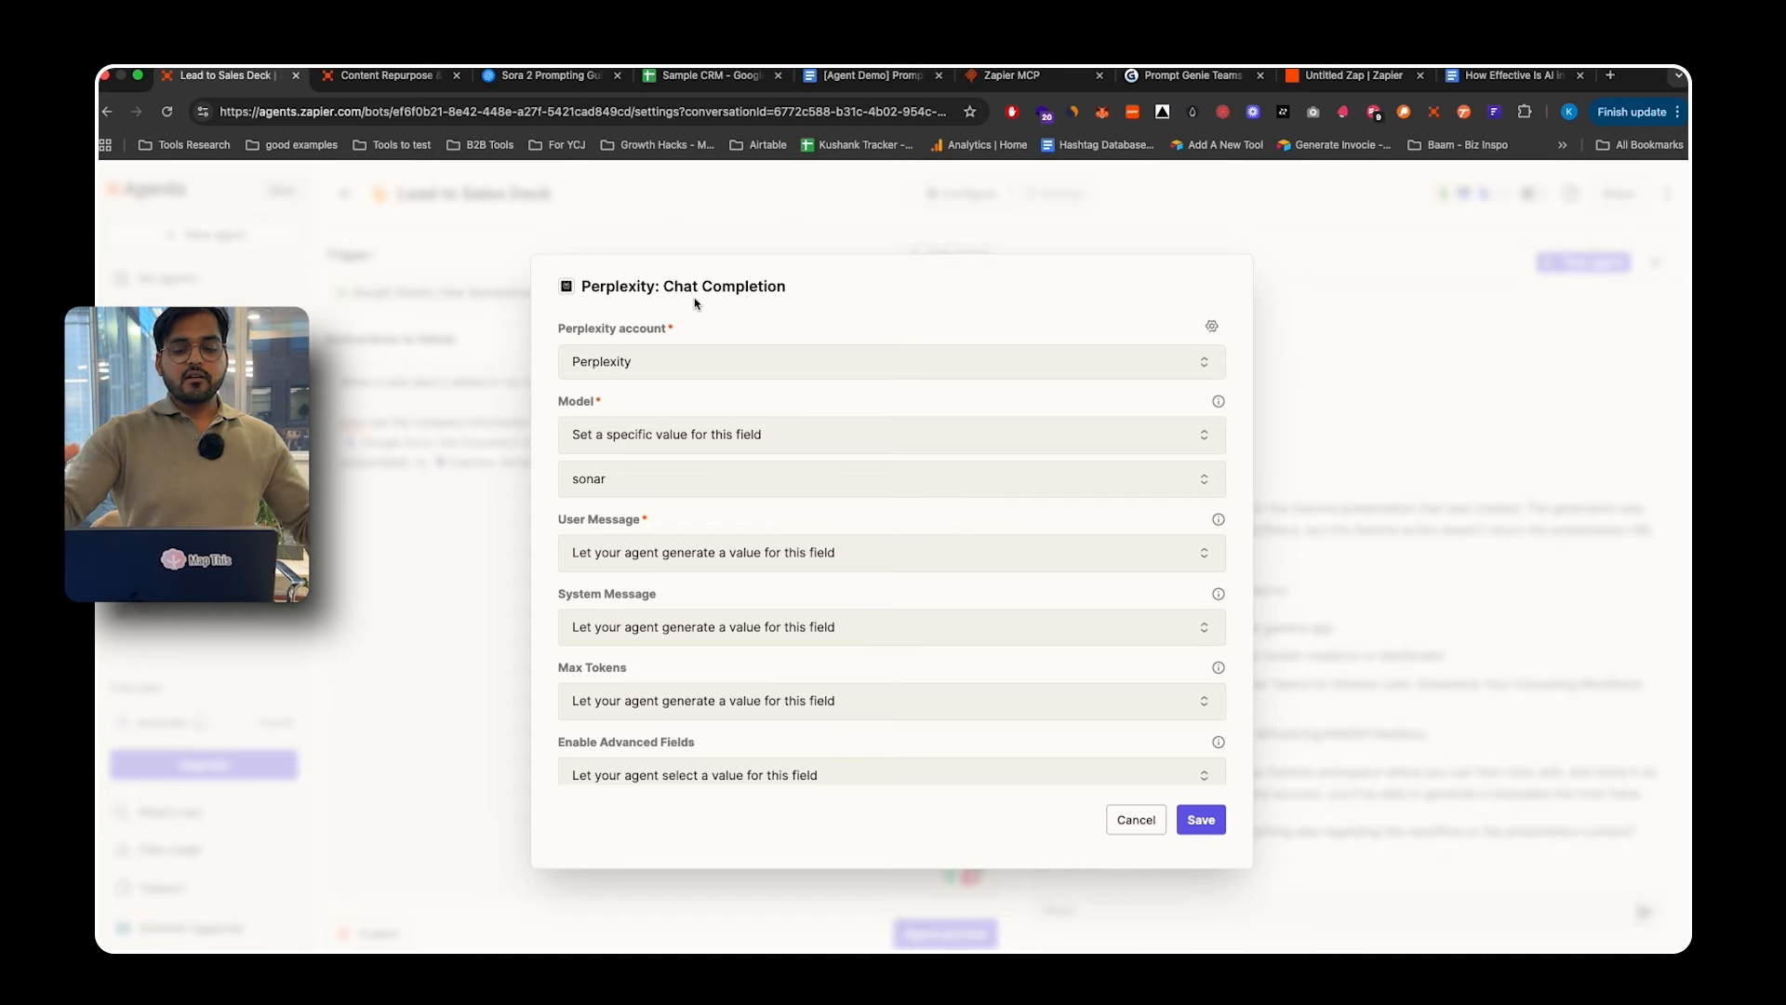
{"action": "scroll", "coordinate": [790, 522], "scroll_direction": "down", "scroll_amount": 1}
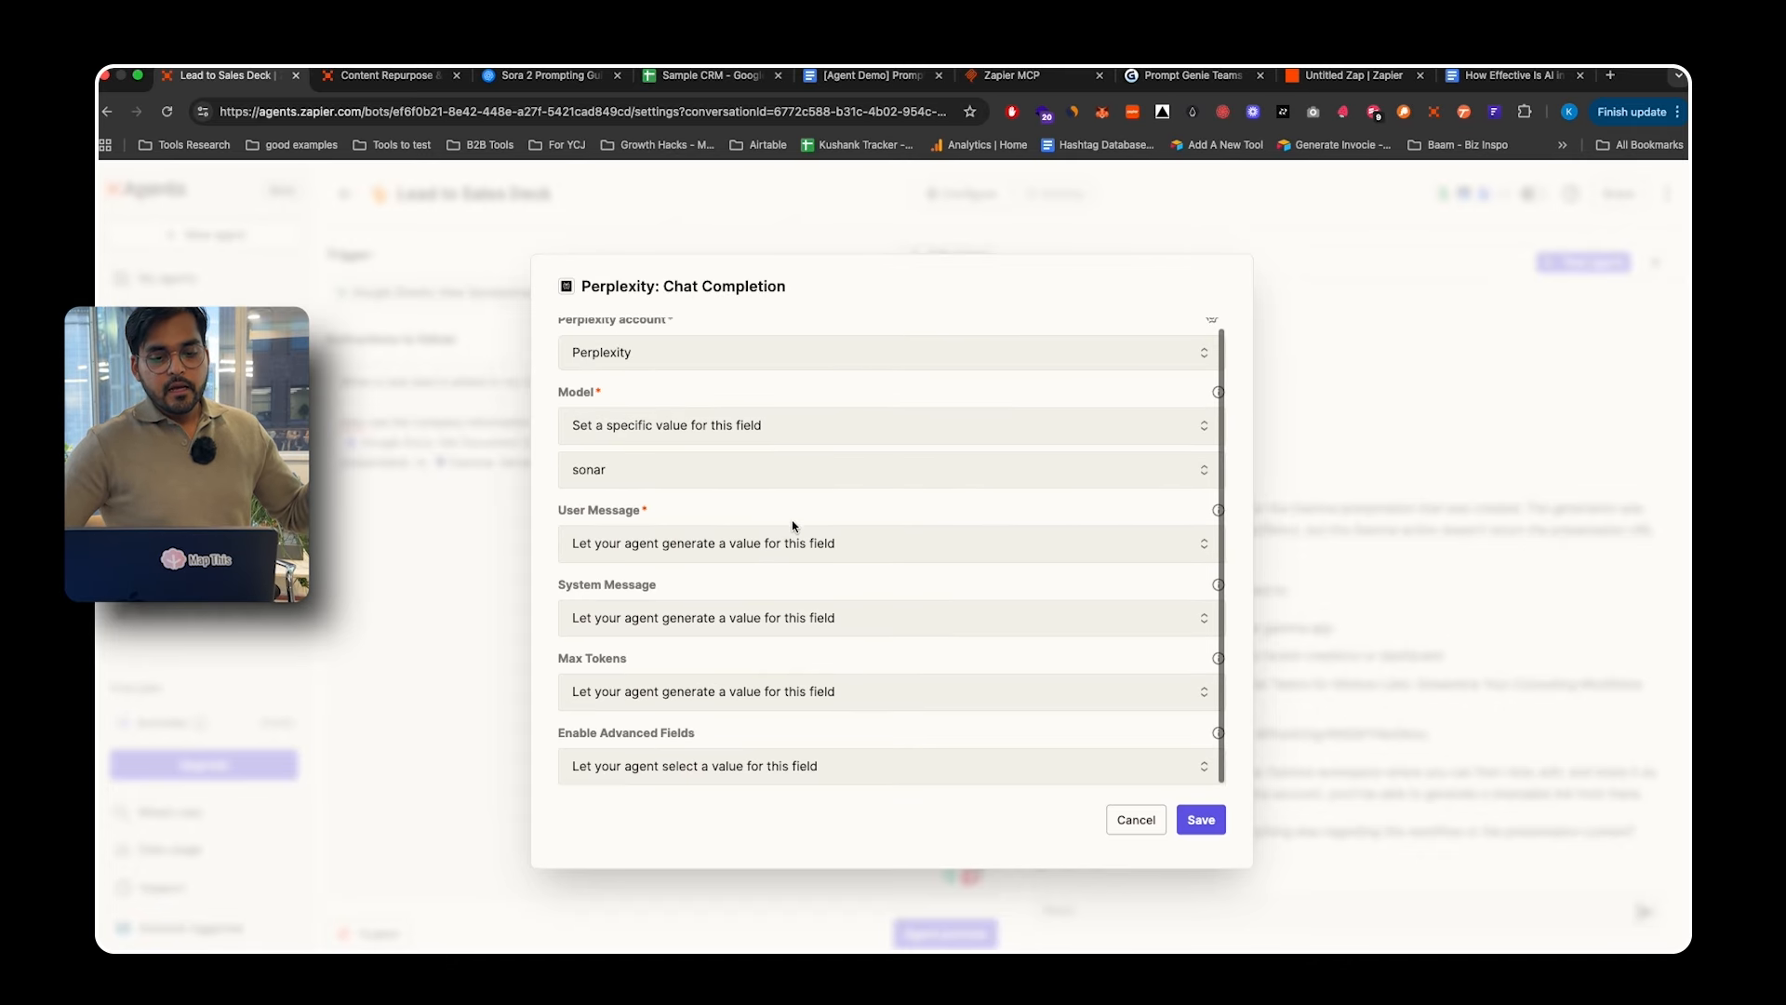
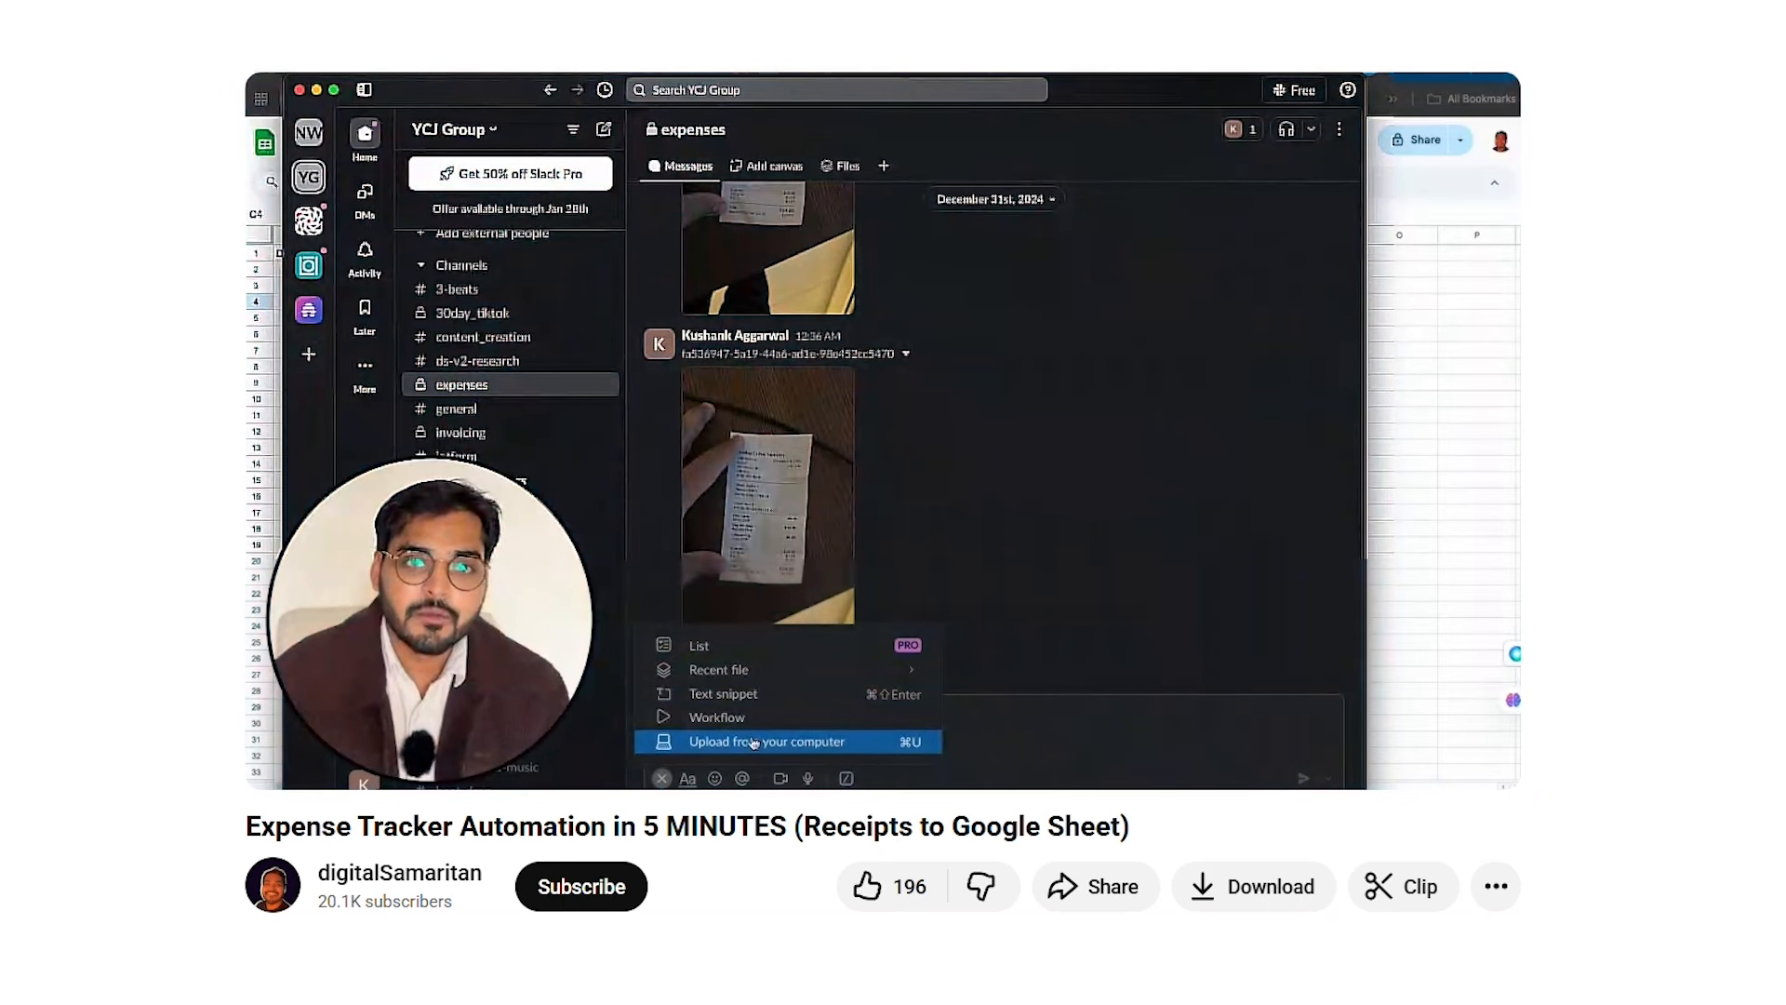
- Upload the receipt JPG from the Downloads folder and post it to the expenses channel in Slack
{"action": "left_click", "coordinate": [753, 741]}
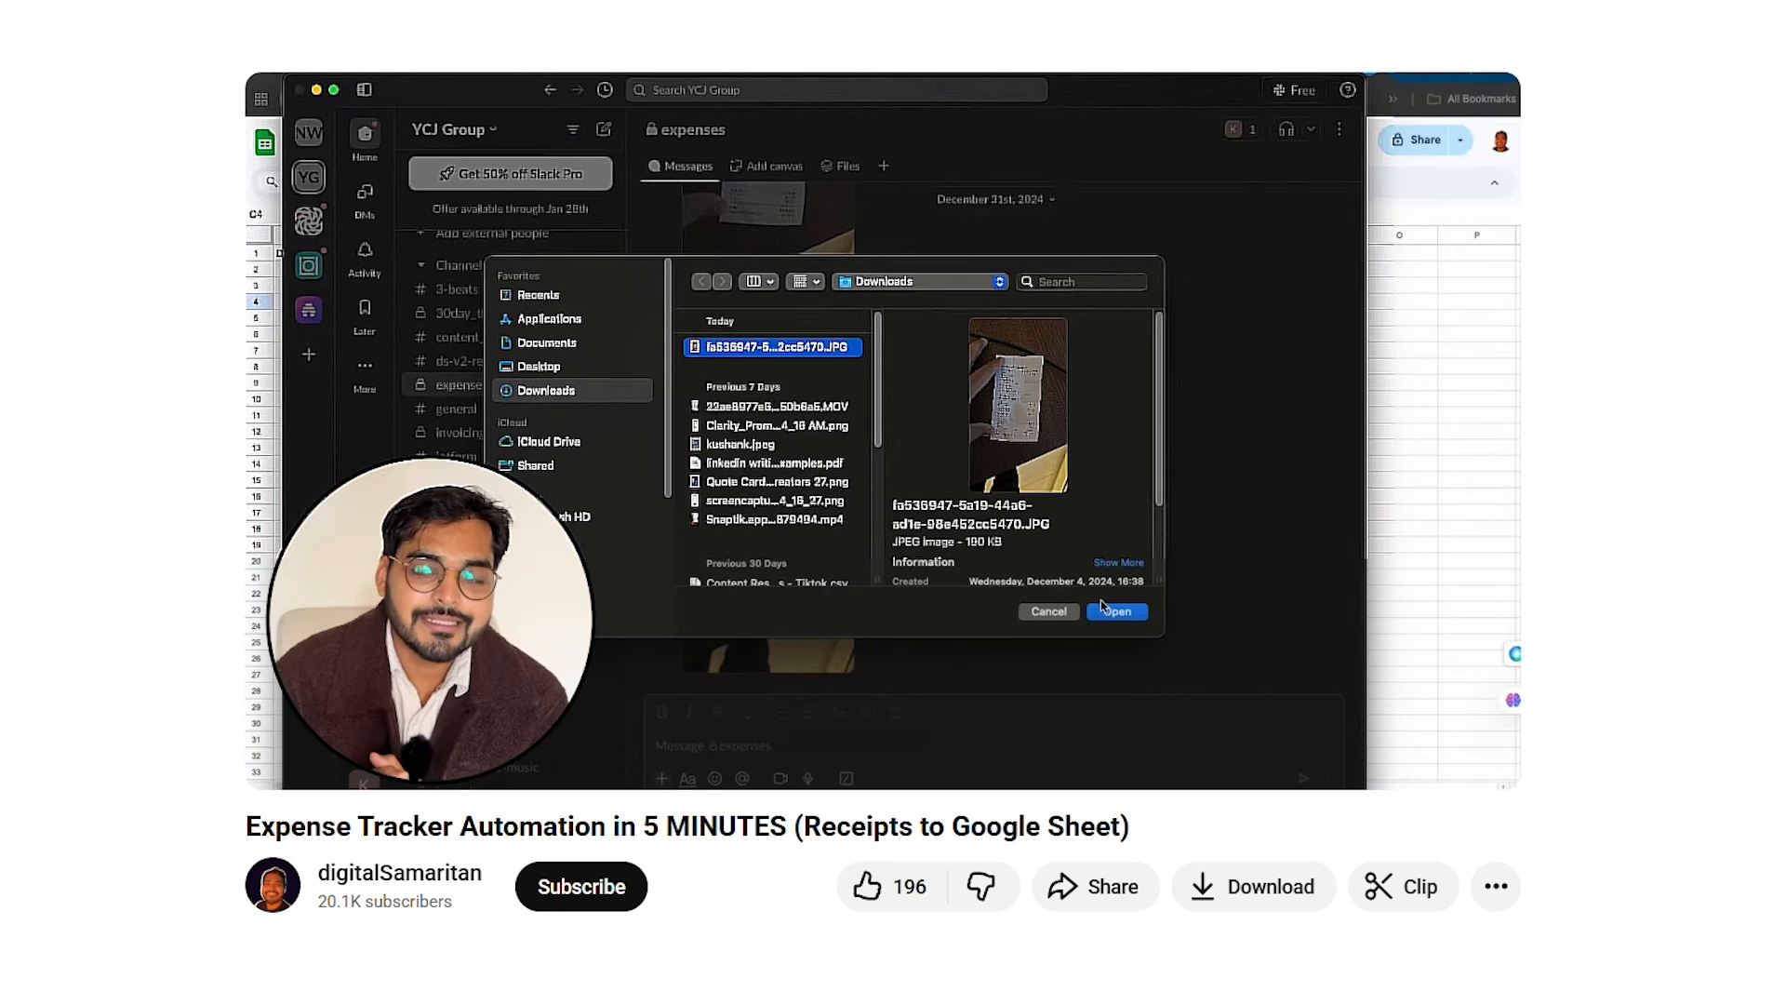
{"action": "left_click", "coordinate": [1101, 613]}
{"action": "left_click", "coordinate": [1306, 779]}
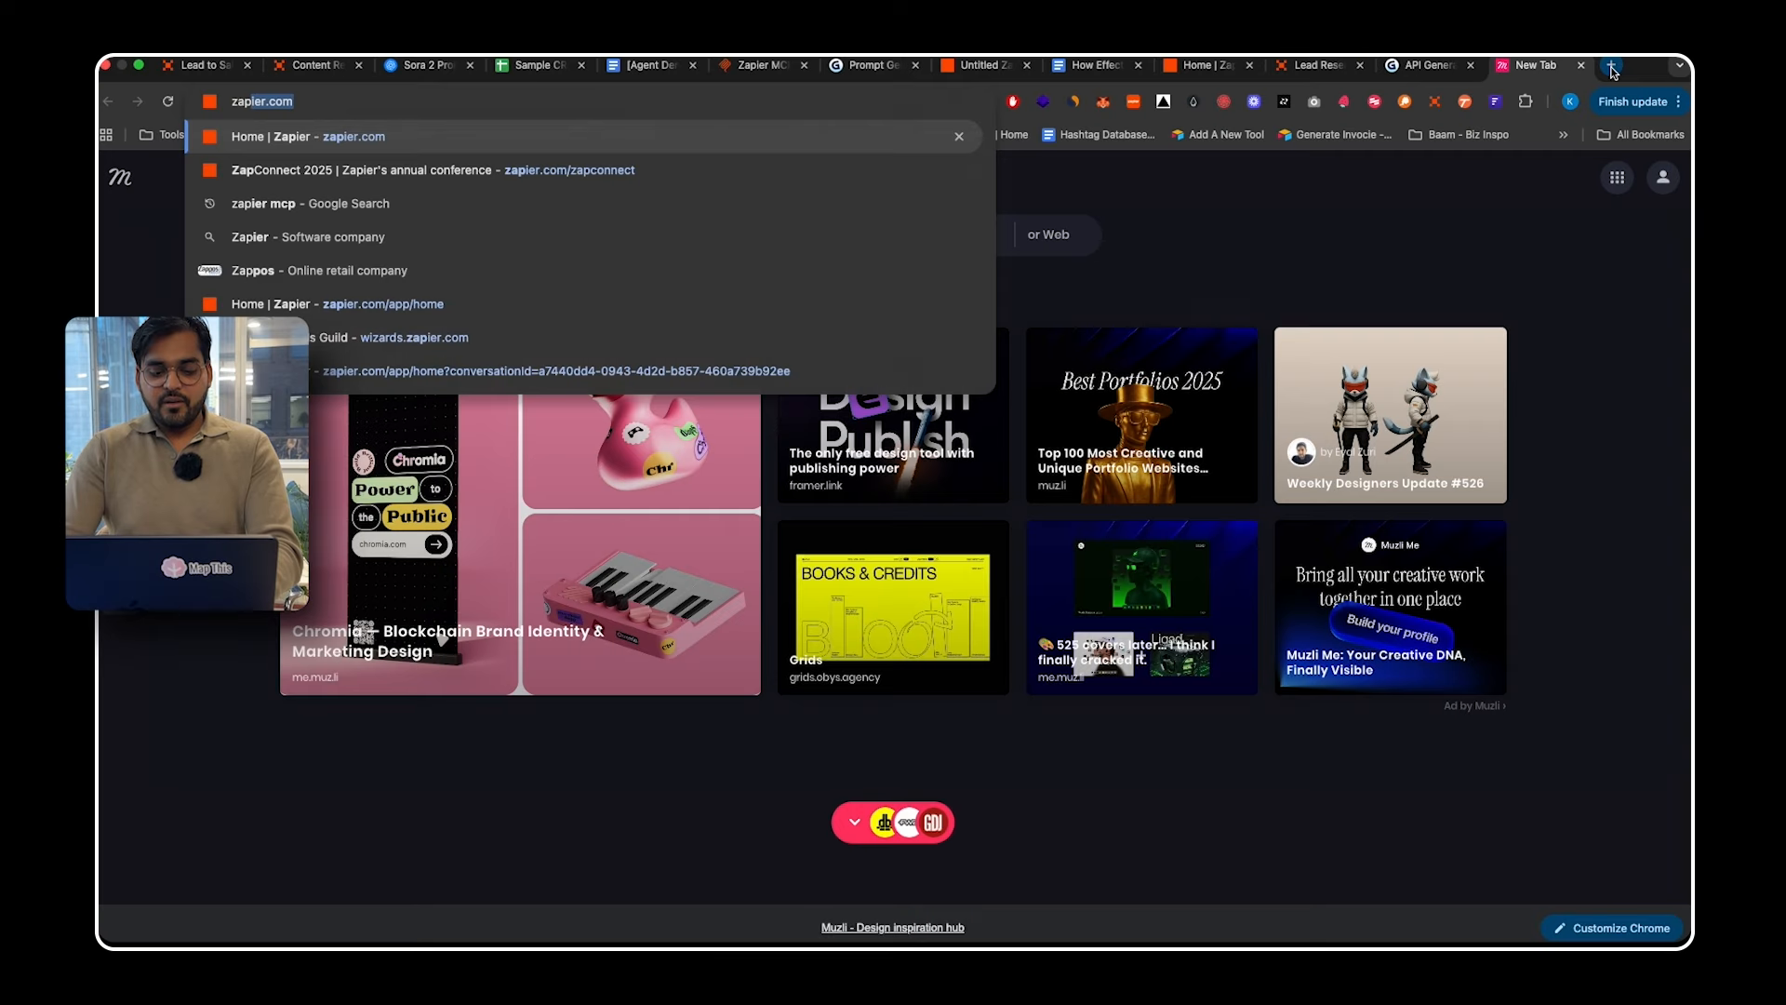
- Switch to Zapier, search the Zaps for "expense" and open "Expense track - slack to sheet via gdrive"
{"action": "key", "text": "Return"}
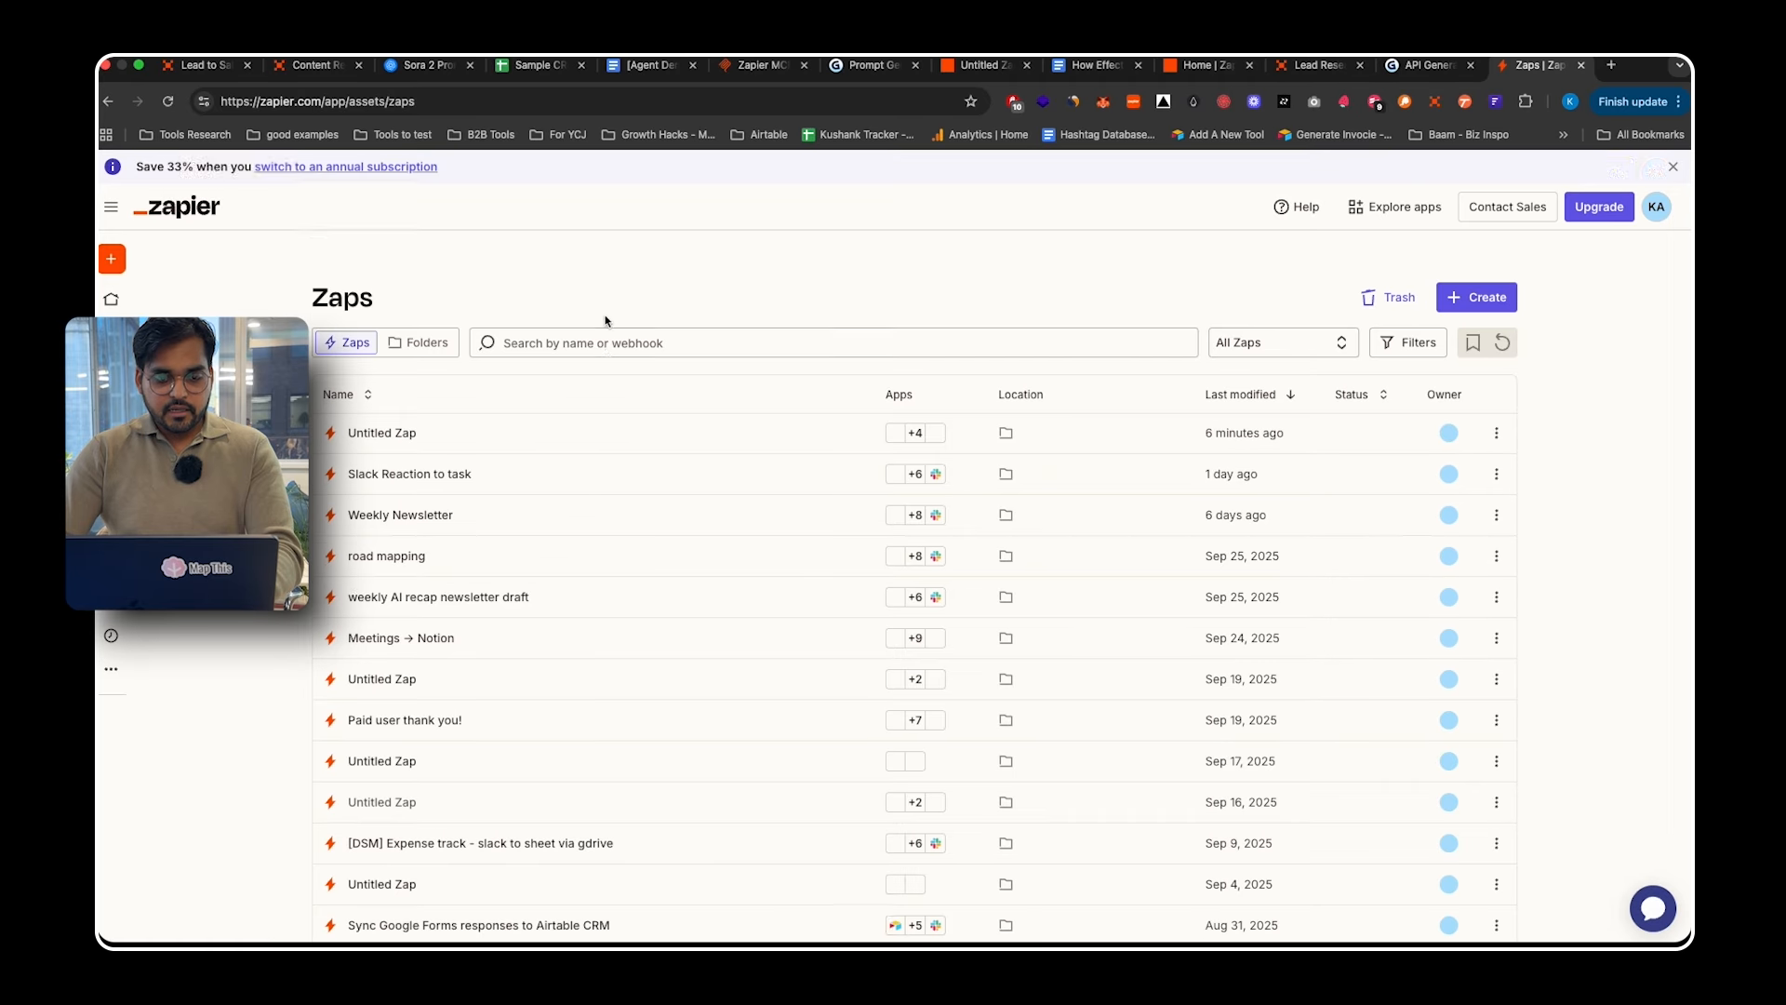
{"action": "left_click", "coordinate": [585, 344]}
{"action": "type", "text": "expense"}
{"action": "key", "text": "Return"}
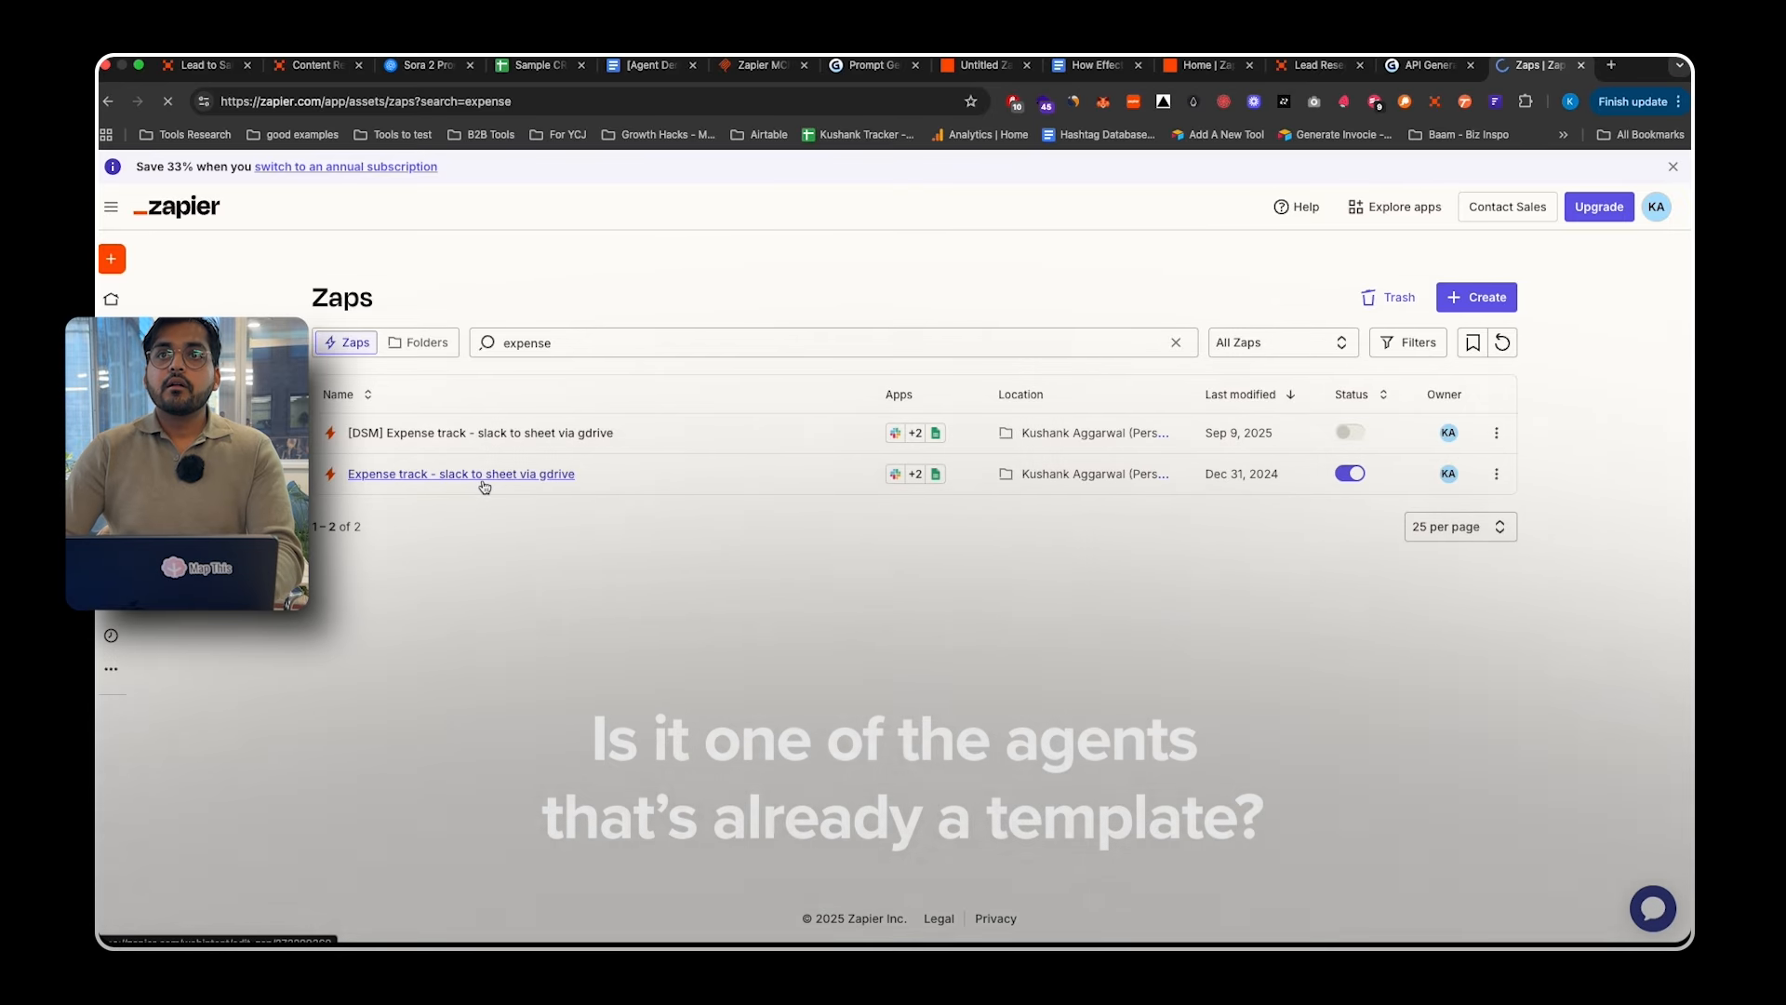
{"action": "left_click", "coordinate": [483, 485]}
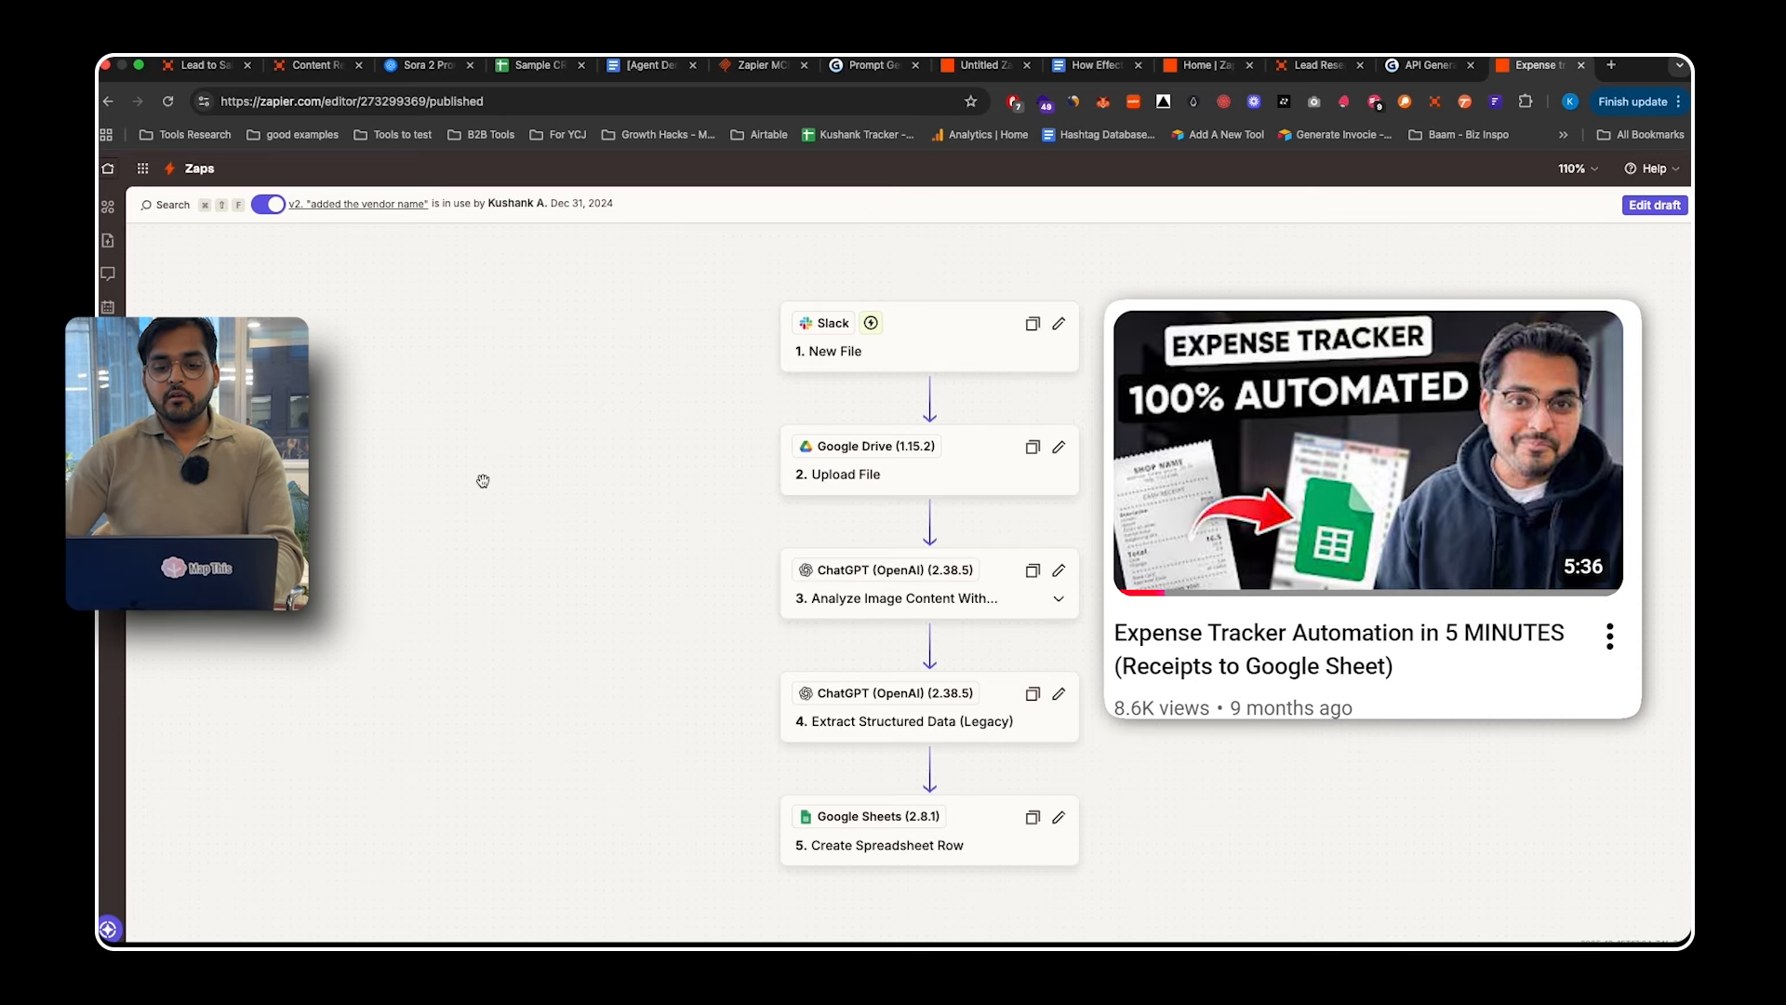
- Examine the expense Zap's flow and the configuration of its Extract Structured Data (Legacy) step
{"action": "left_click_drag", "start_coordinate": [698, 538], "coordinate": [613, 527]}
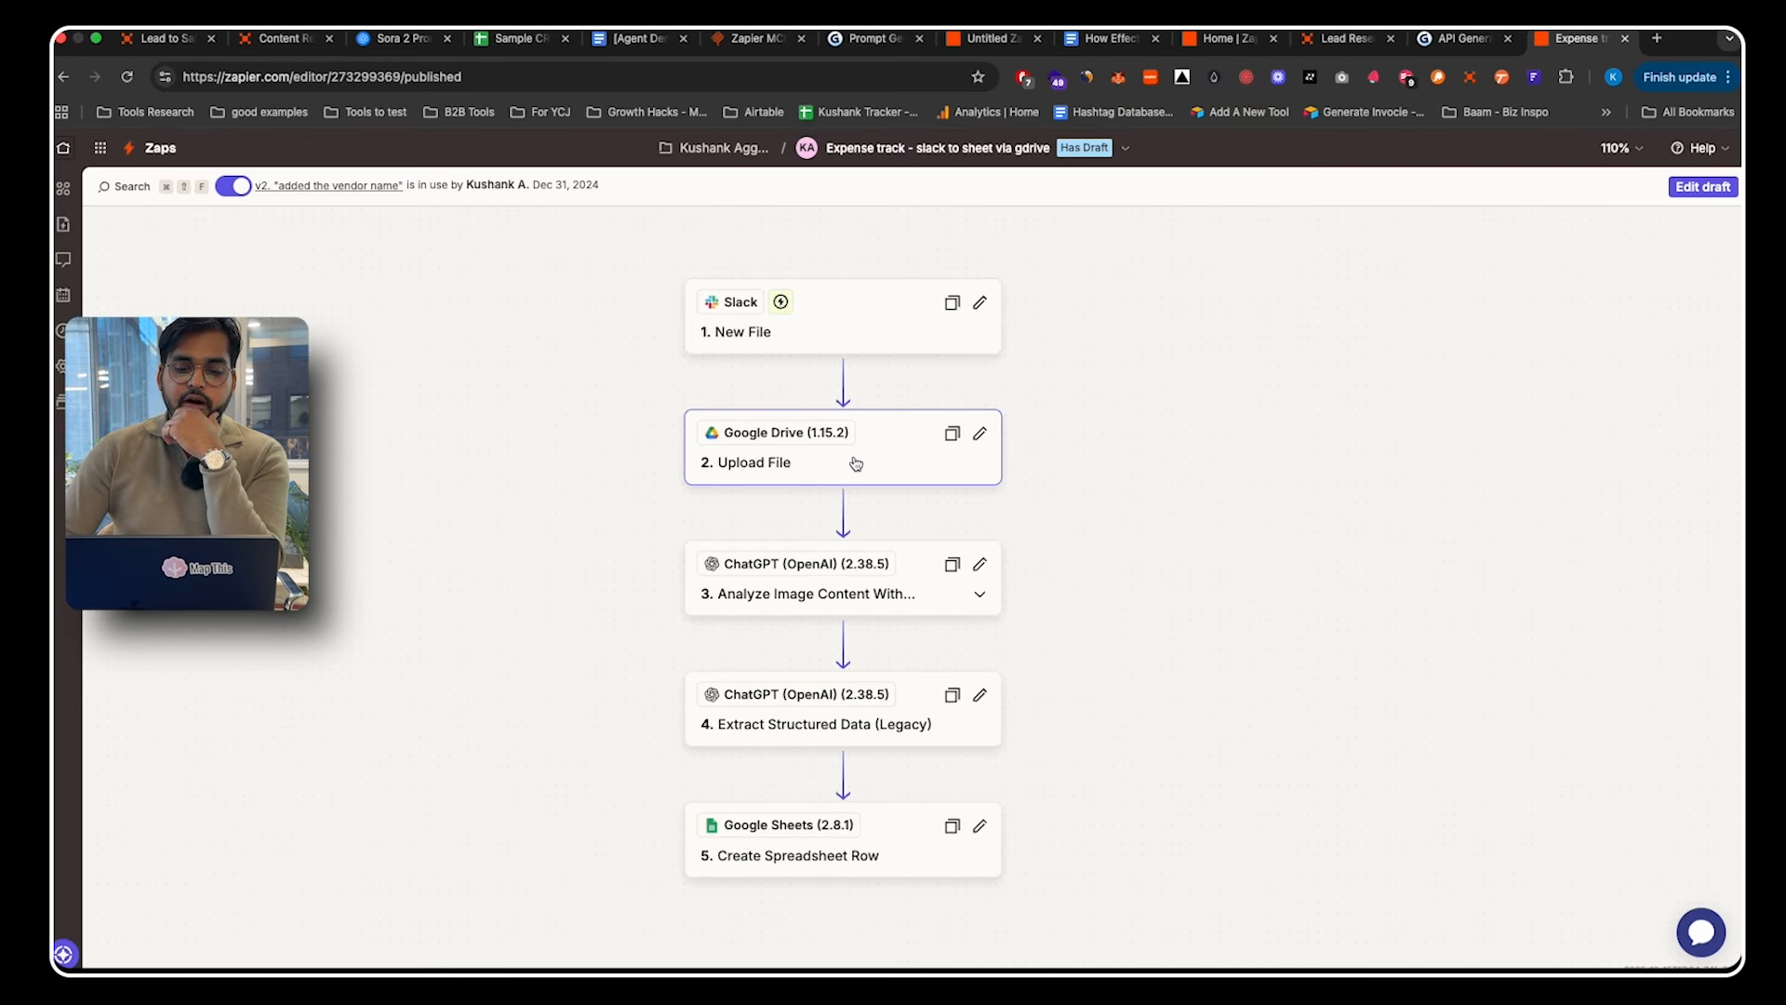
{"action": "left_click", "coordinate": [818, 724]}
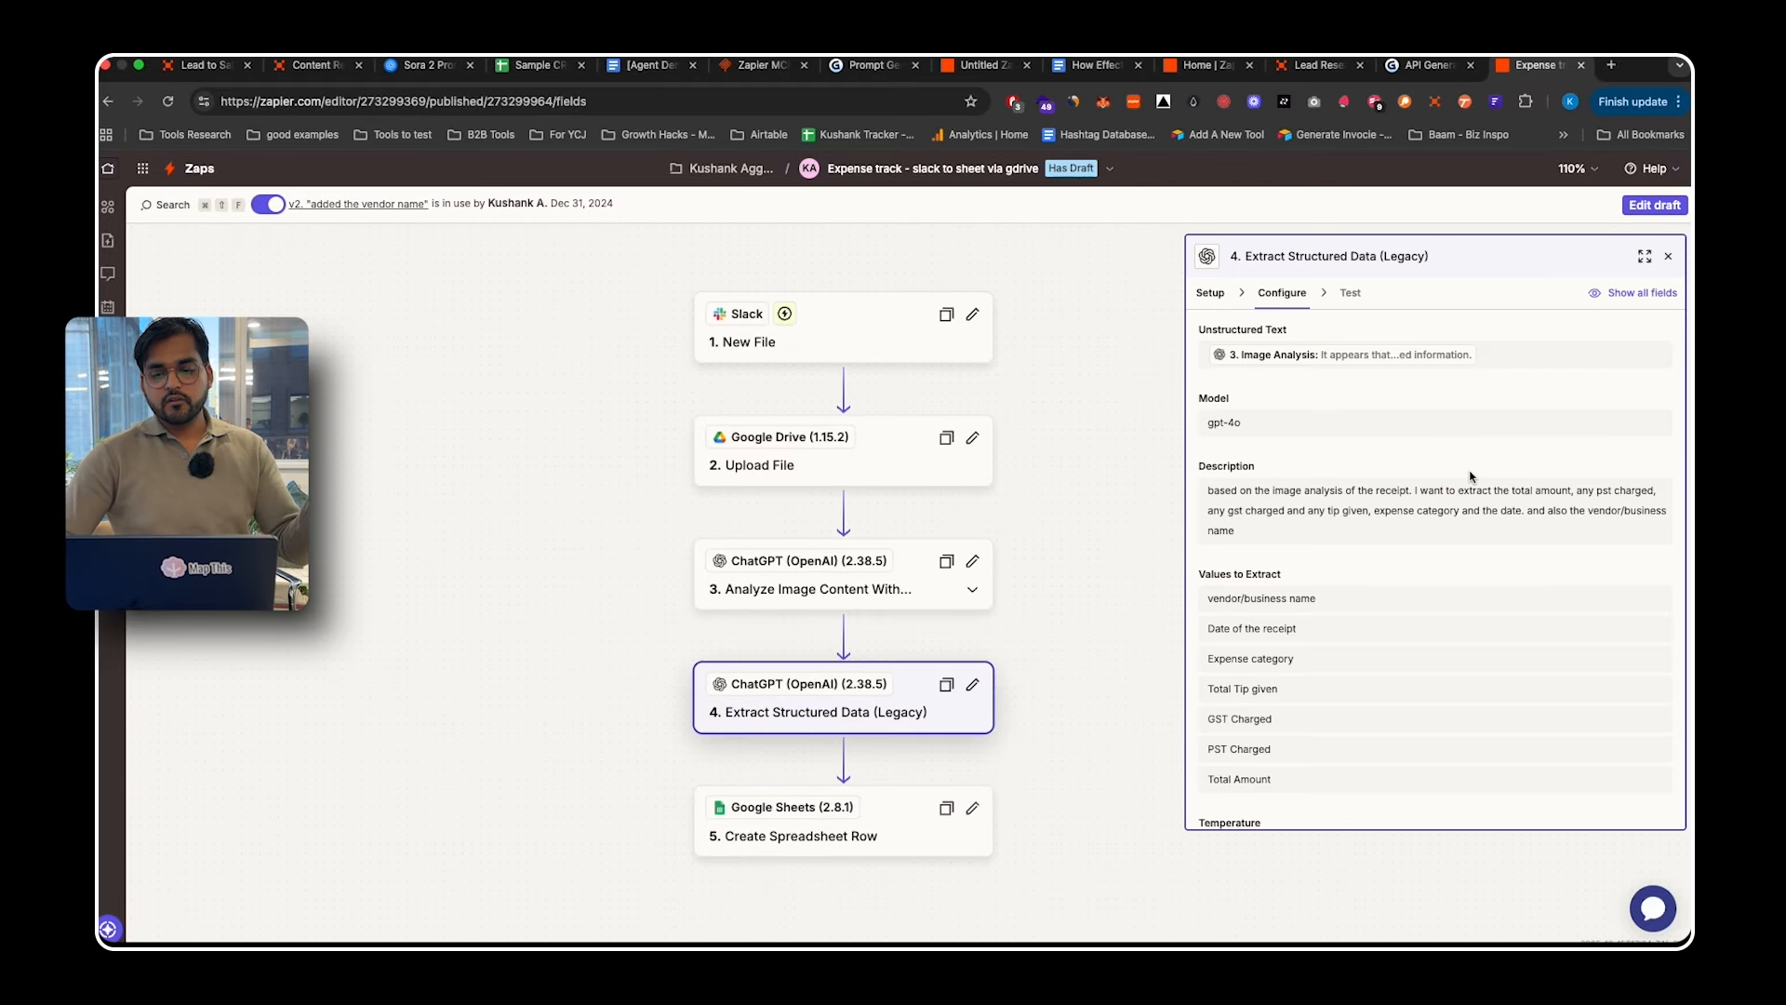
{"action": "scroll", "coordinate": [1485, 602], "scroll_direction": "down", "scroll_amount": 2}
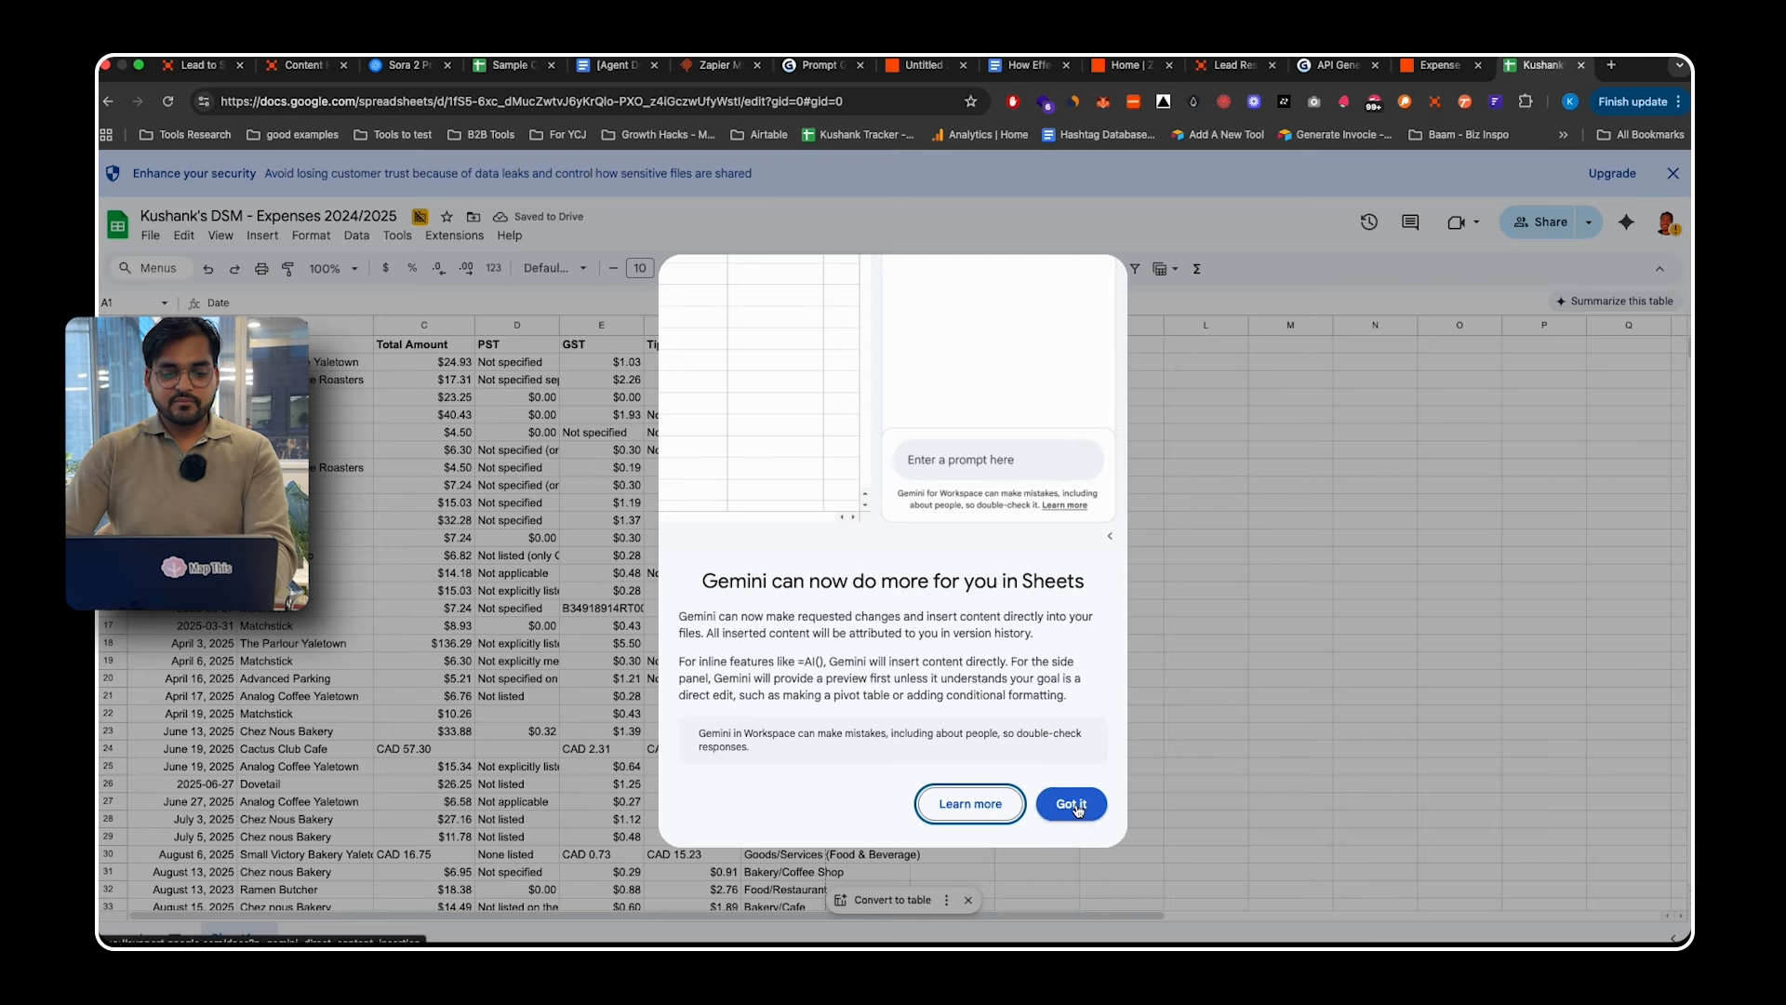
- Dismiss the Gemini notice in the expenses spreadsheet and examine the cells of the last expense row, October 15, 2025
{"action": "left_click", "coordinate": [1072, 803]}
{"action": "scroll", "coordinate": [606, 741], "scroll_direction": "down", "scroll_amount": 10}
{"action": "left_click", "coordinate": [189, 475]}
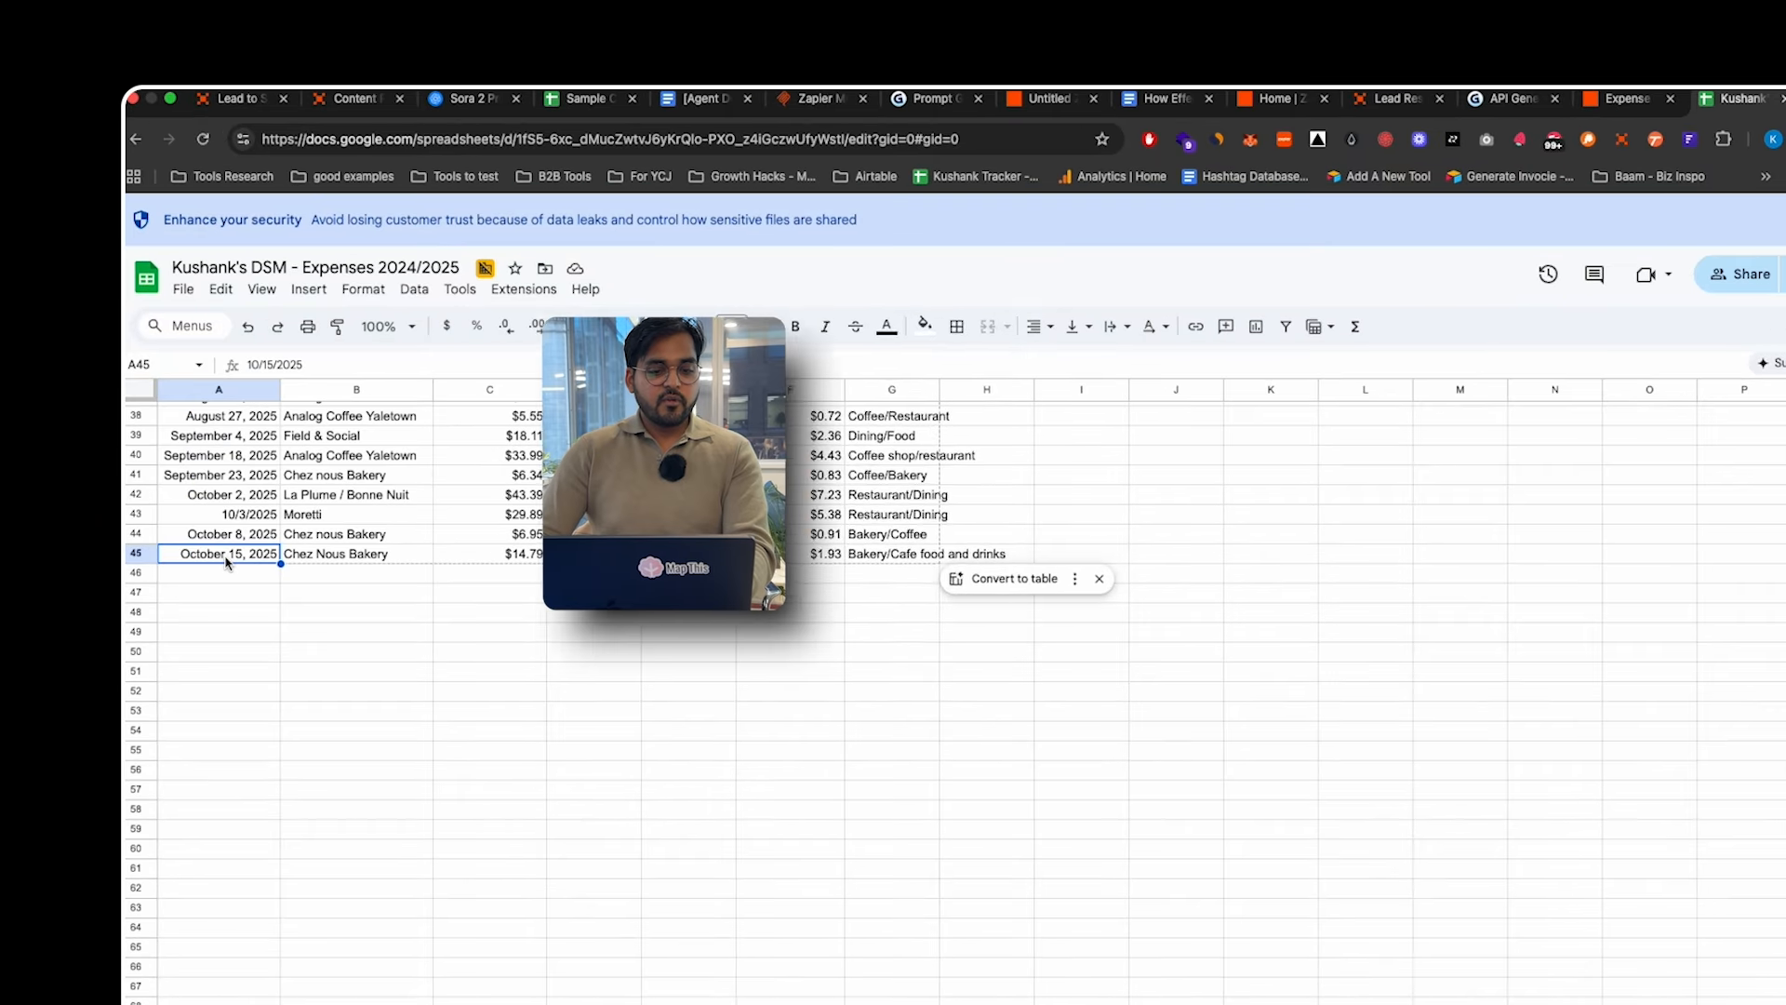
{"action": "key", "text": "Right"}
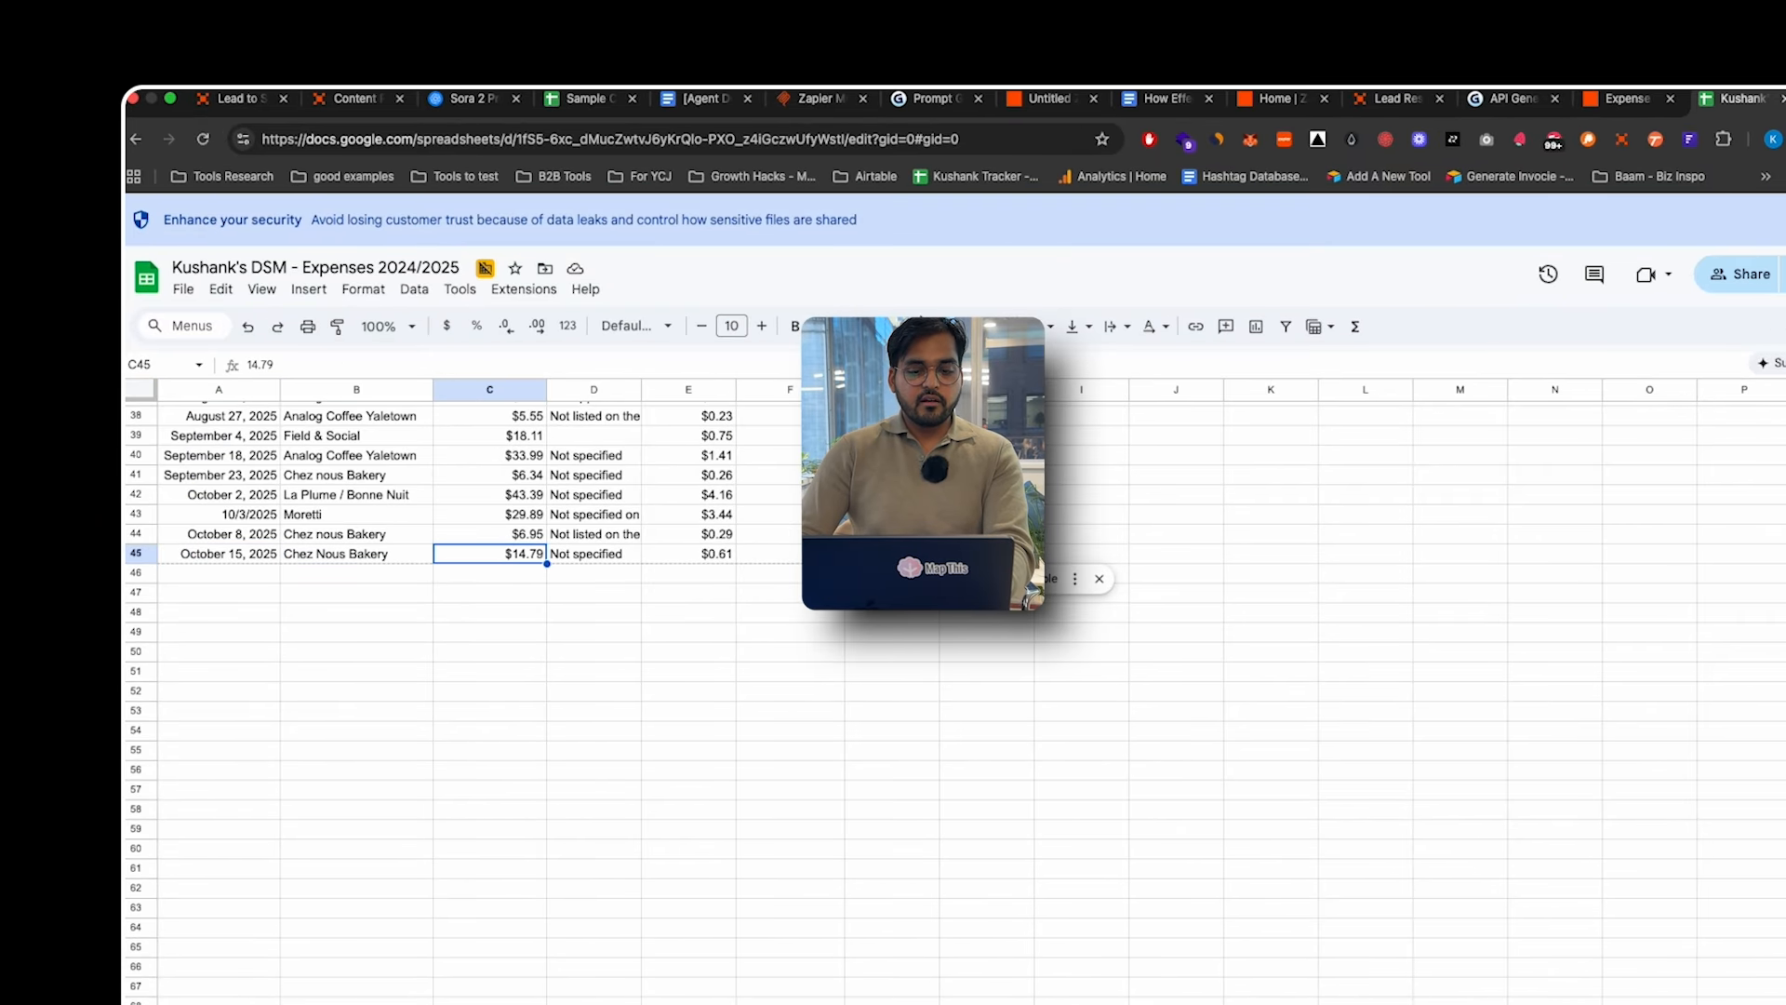
{"action": "key", "text": "Right"}
{"action": "key", "text": "Right"}
{"action": "key", "text": "Right"}
{"action": "key", "text": "Right"}
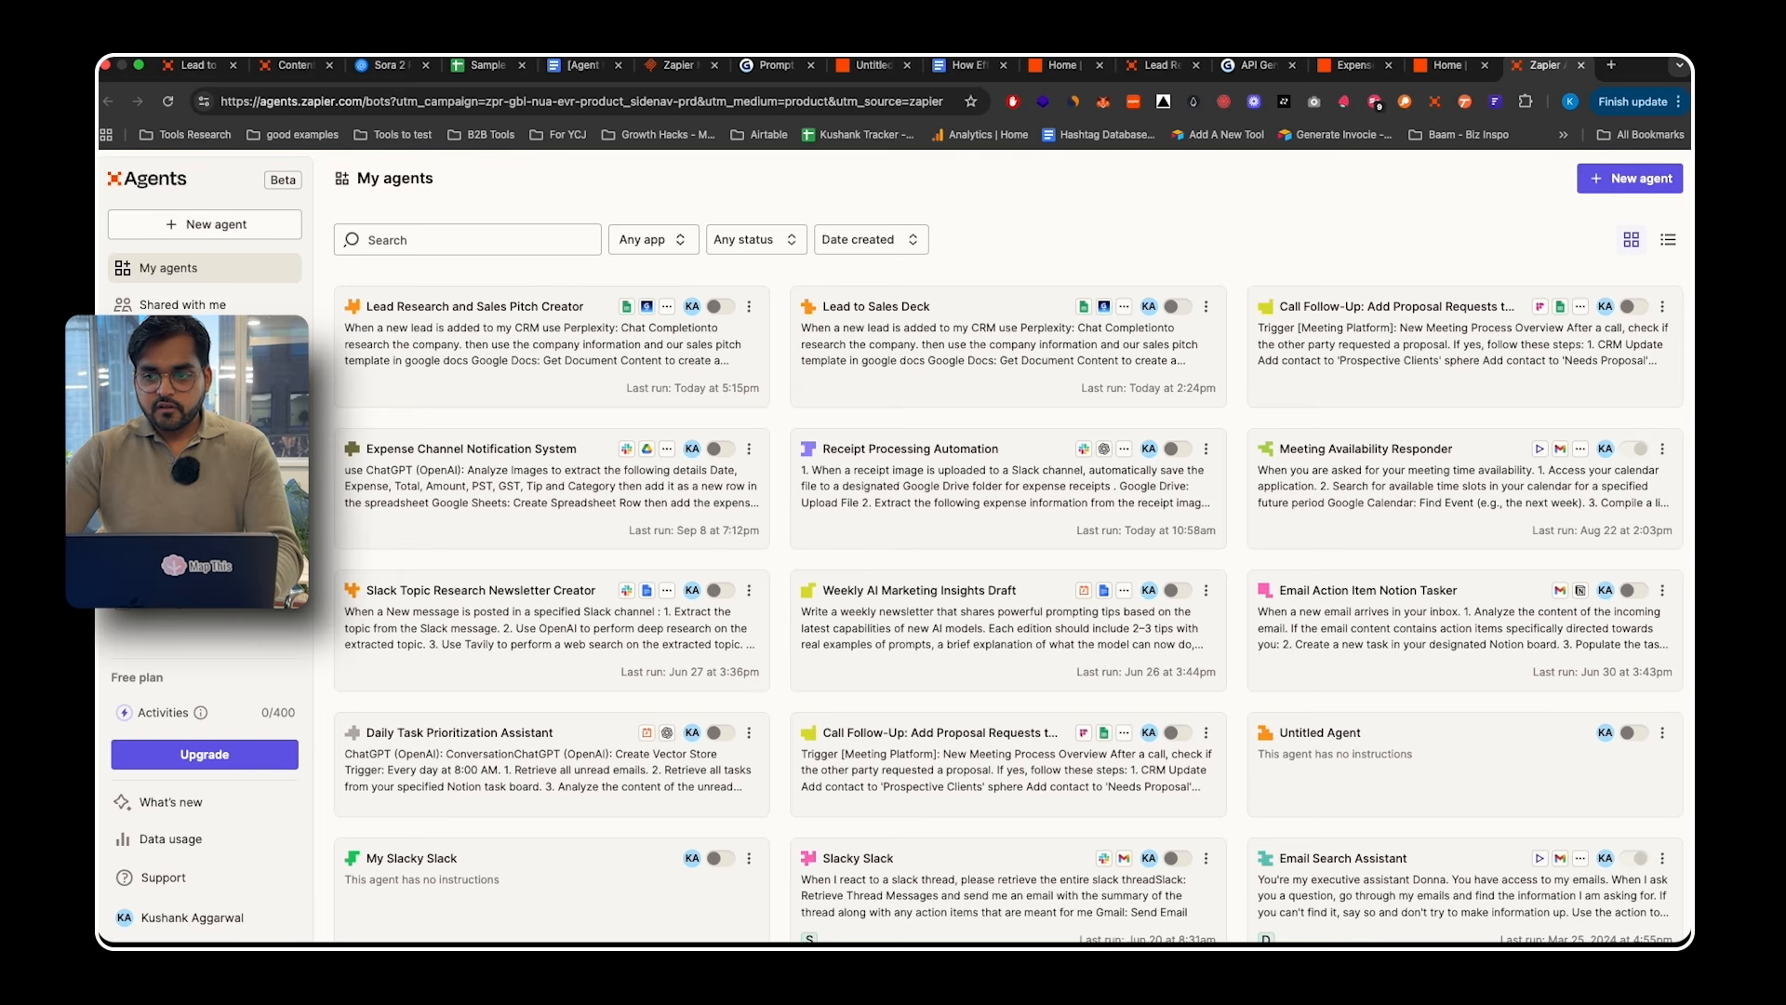
- Switch to Zapier Agents, start a new agent from scratch and copy all instructions from the Content Repurpose & Share agent
{"action": "left_click", "coordinate": [1630, 178]}
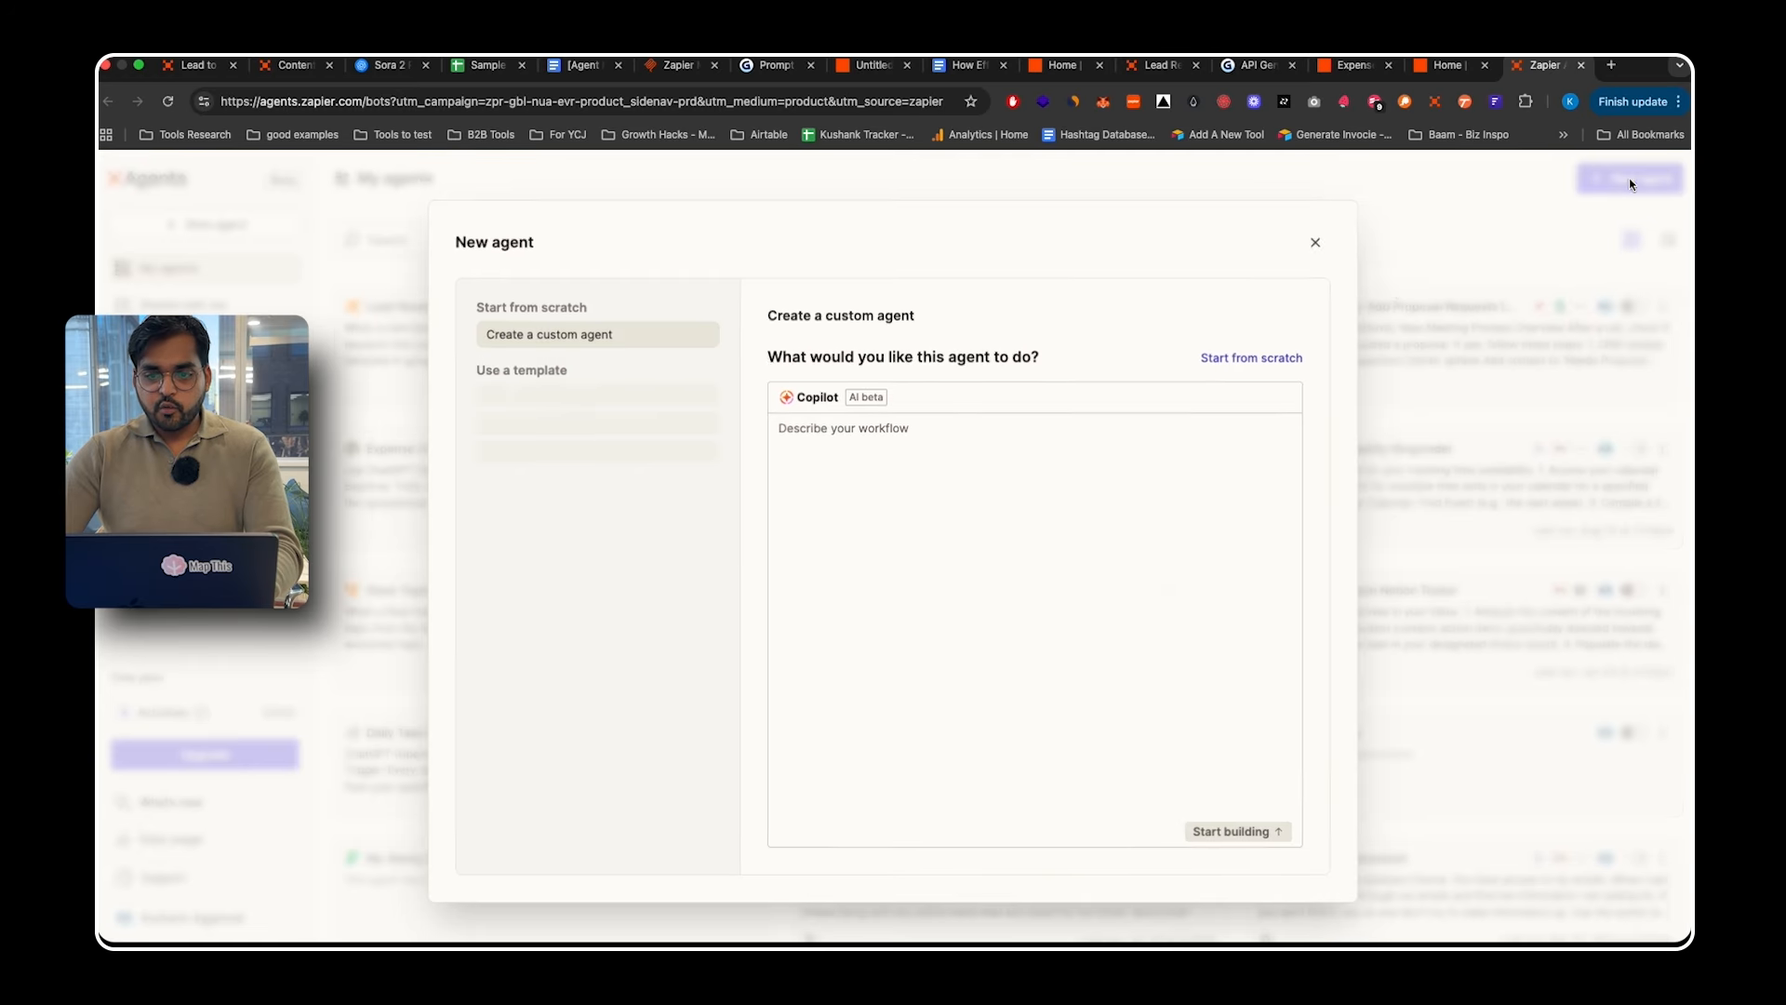
{"action": "left_click", "coordinate": [1244, 358]}
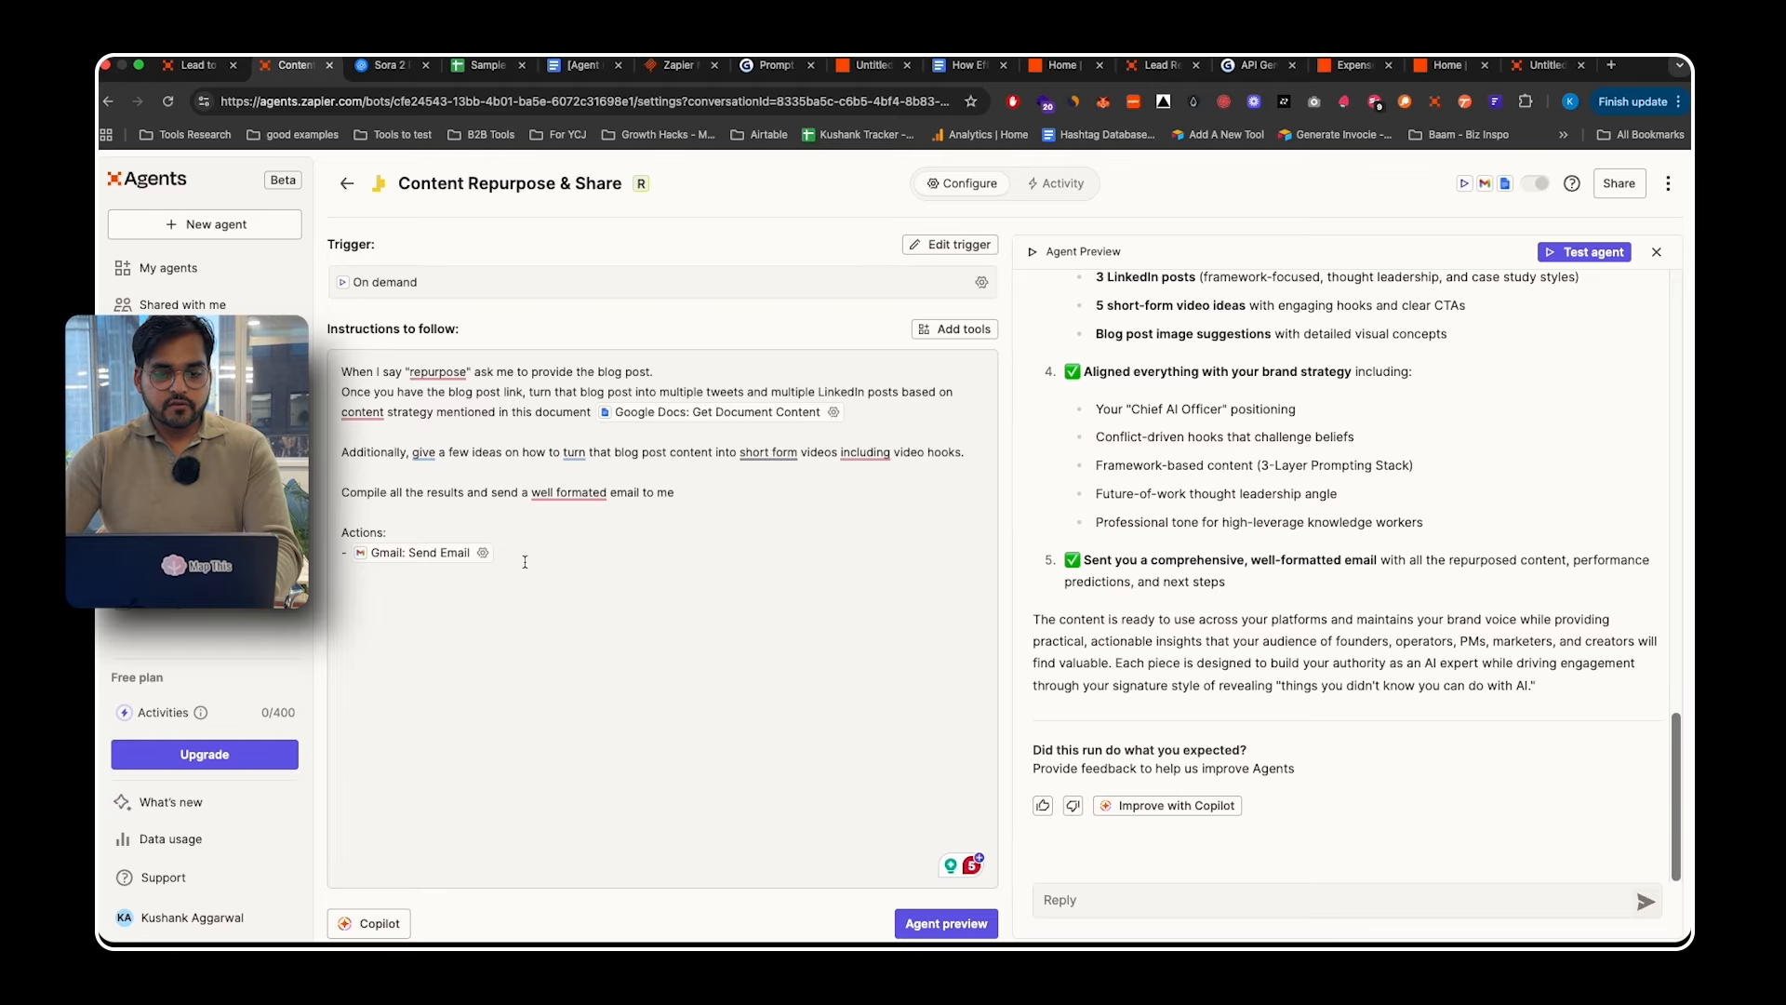
{"action": "key", "text": "super+a"}
{"action": "key", "text": "super+c"}
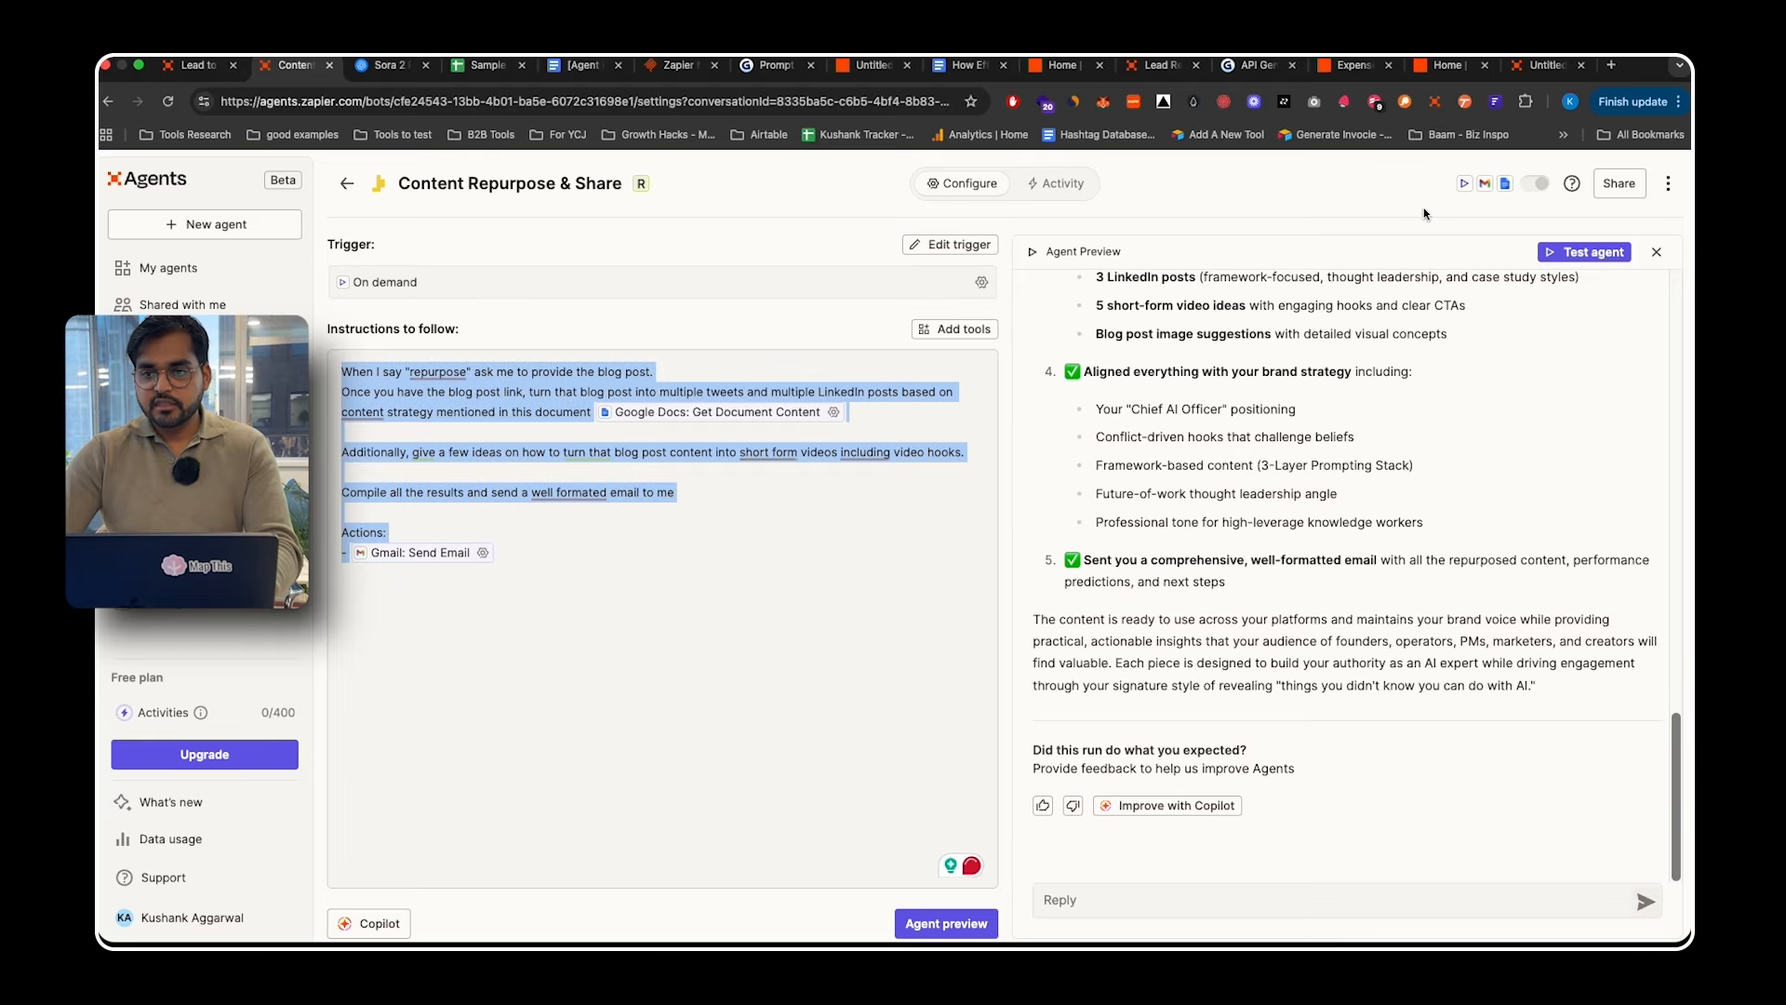
- Return to the untitled agent and set its trigger to On demand
{"action": "left_click", "coordinate": [1531, 67]}
{"action": "left_click", "coordinate": [1253, 251]}
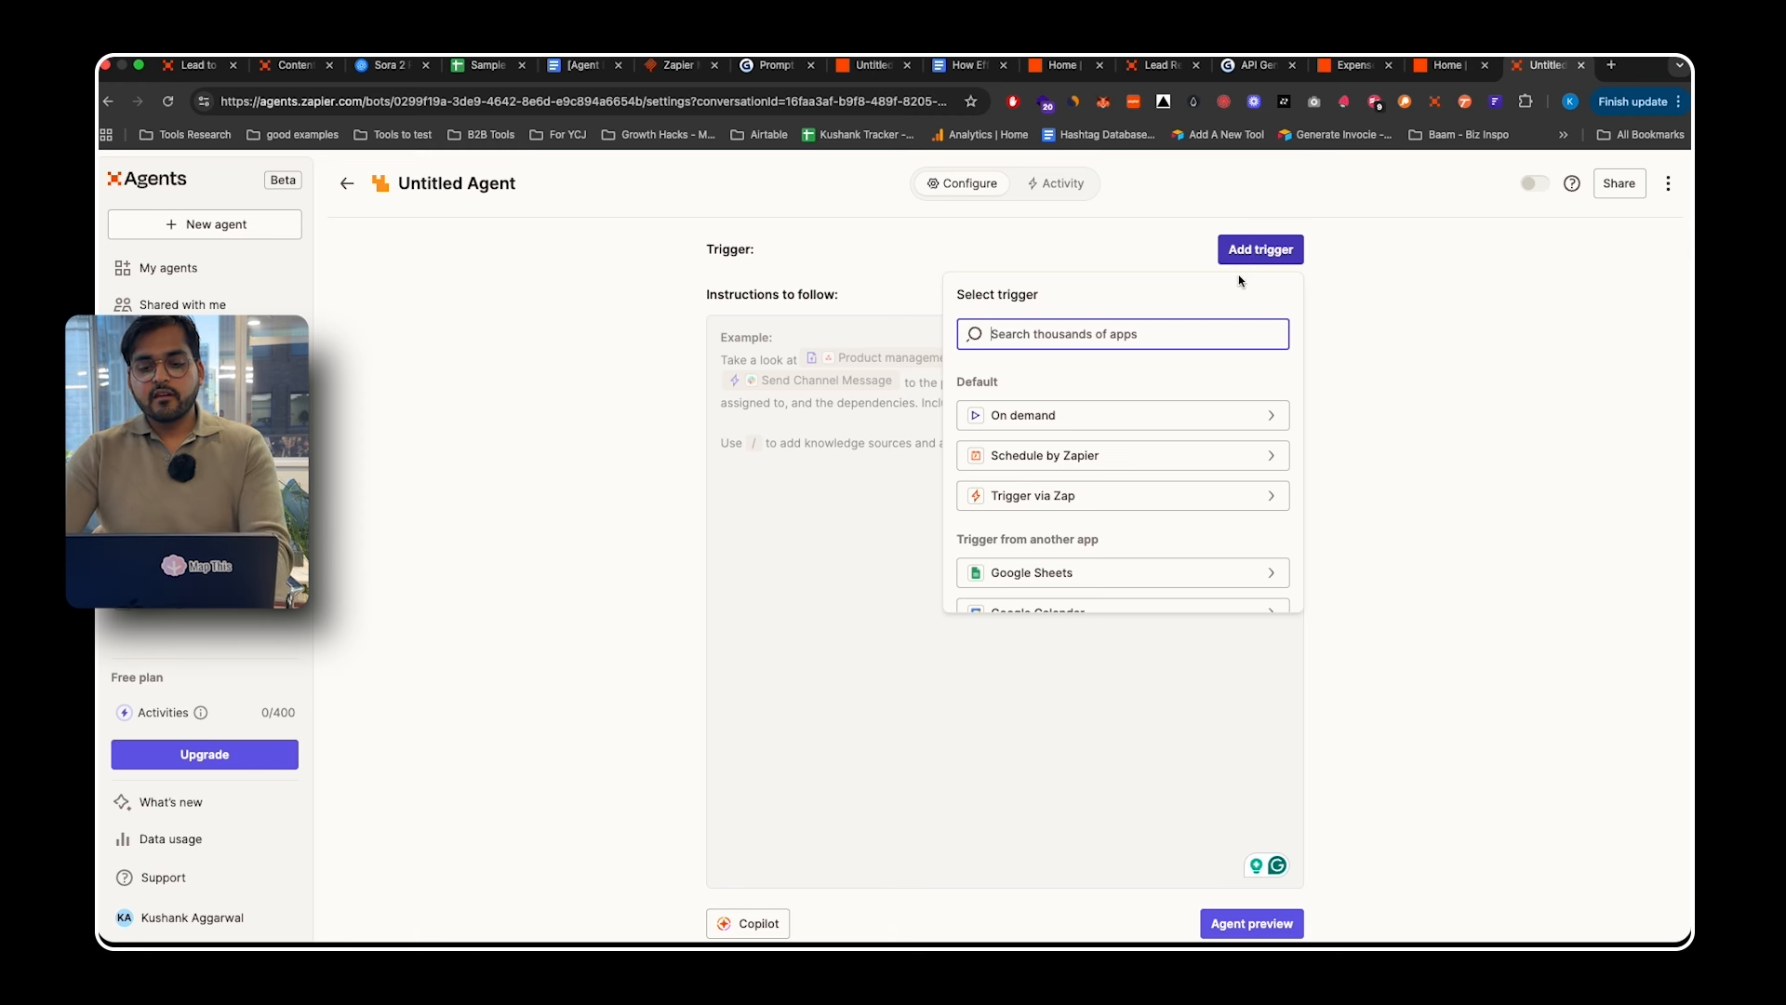
{"action": "left_click", "coordinate": [1075, 406]}
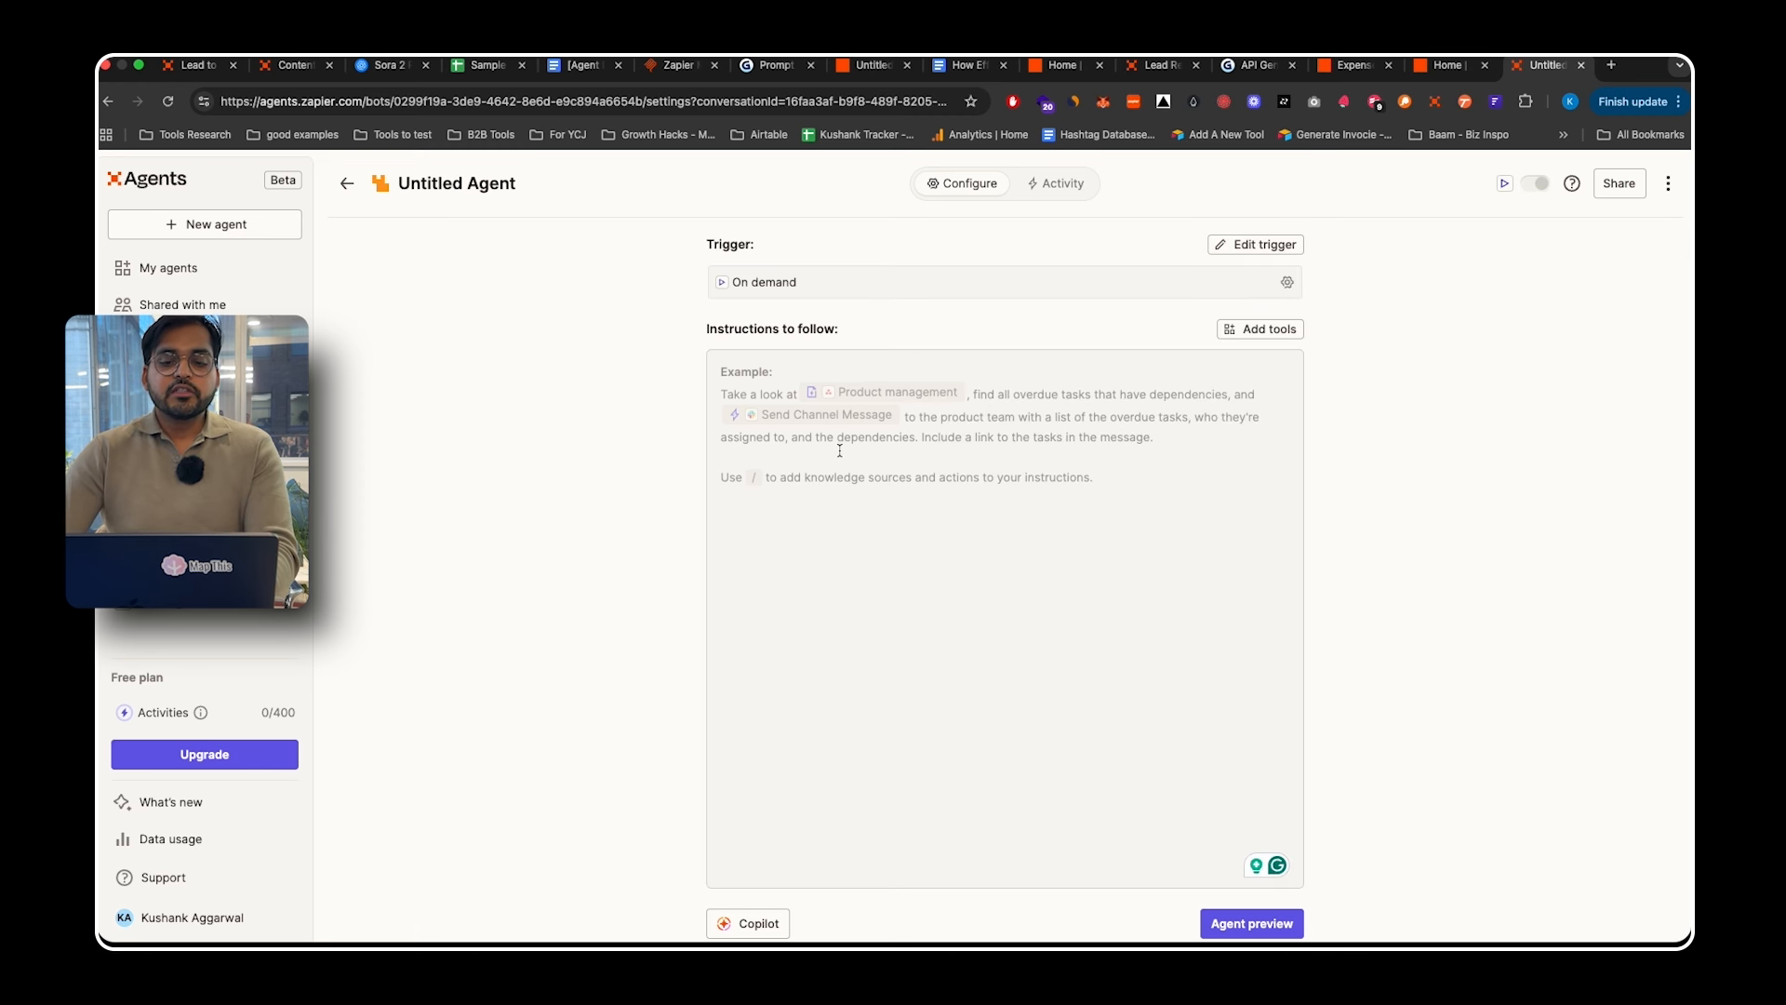
- Open the Zapier Agents browser extension beside the untitled agent and look through its list of agents
{"action": "left_click", "coordinate": [1435, 102]}
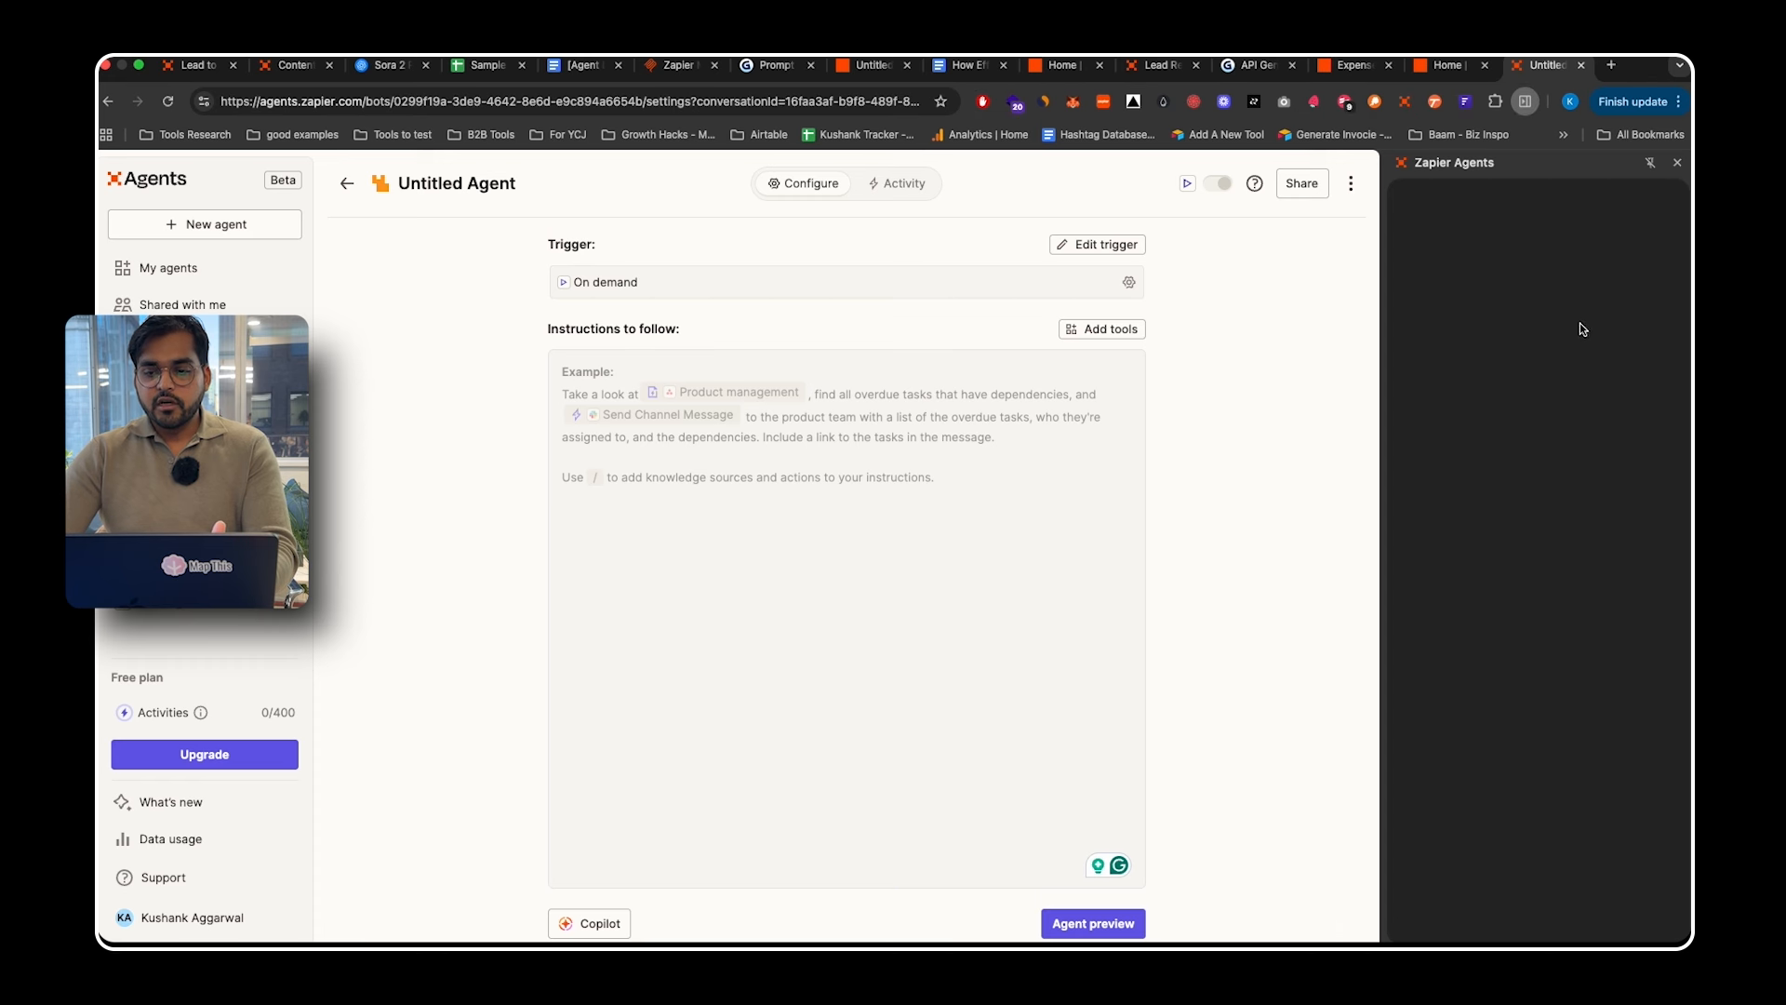
{"action": "scroll", "coordinate": [1505, 413], "scroll_direction": "down", "scroll_amount": 7}
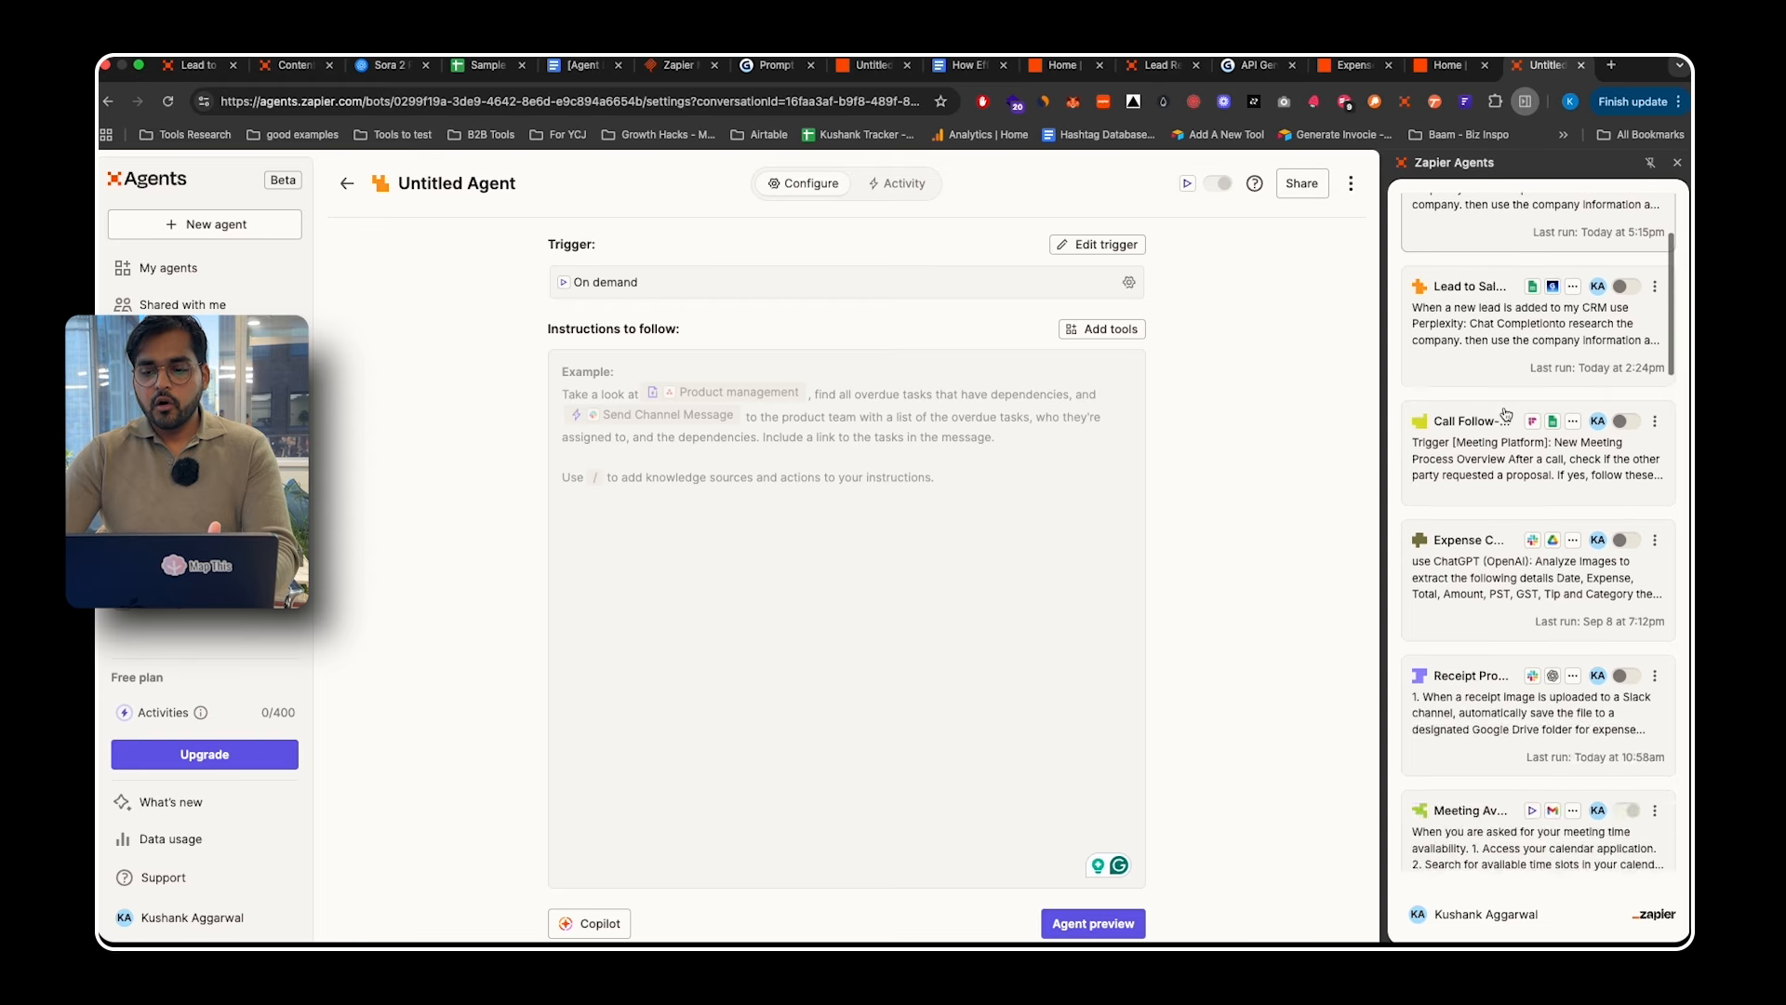
{"action": "scroll", "coordinate": [1505, 413], "scroll_direction": "down", "scroll_amount": 20}
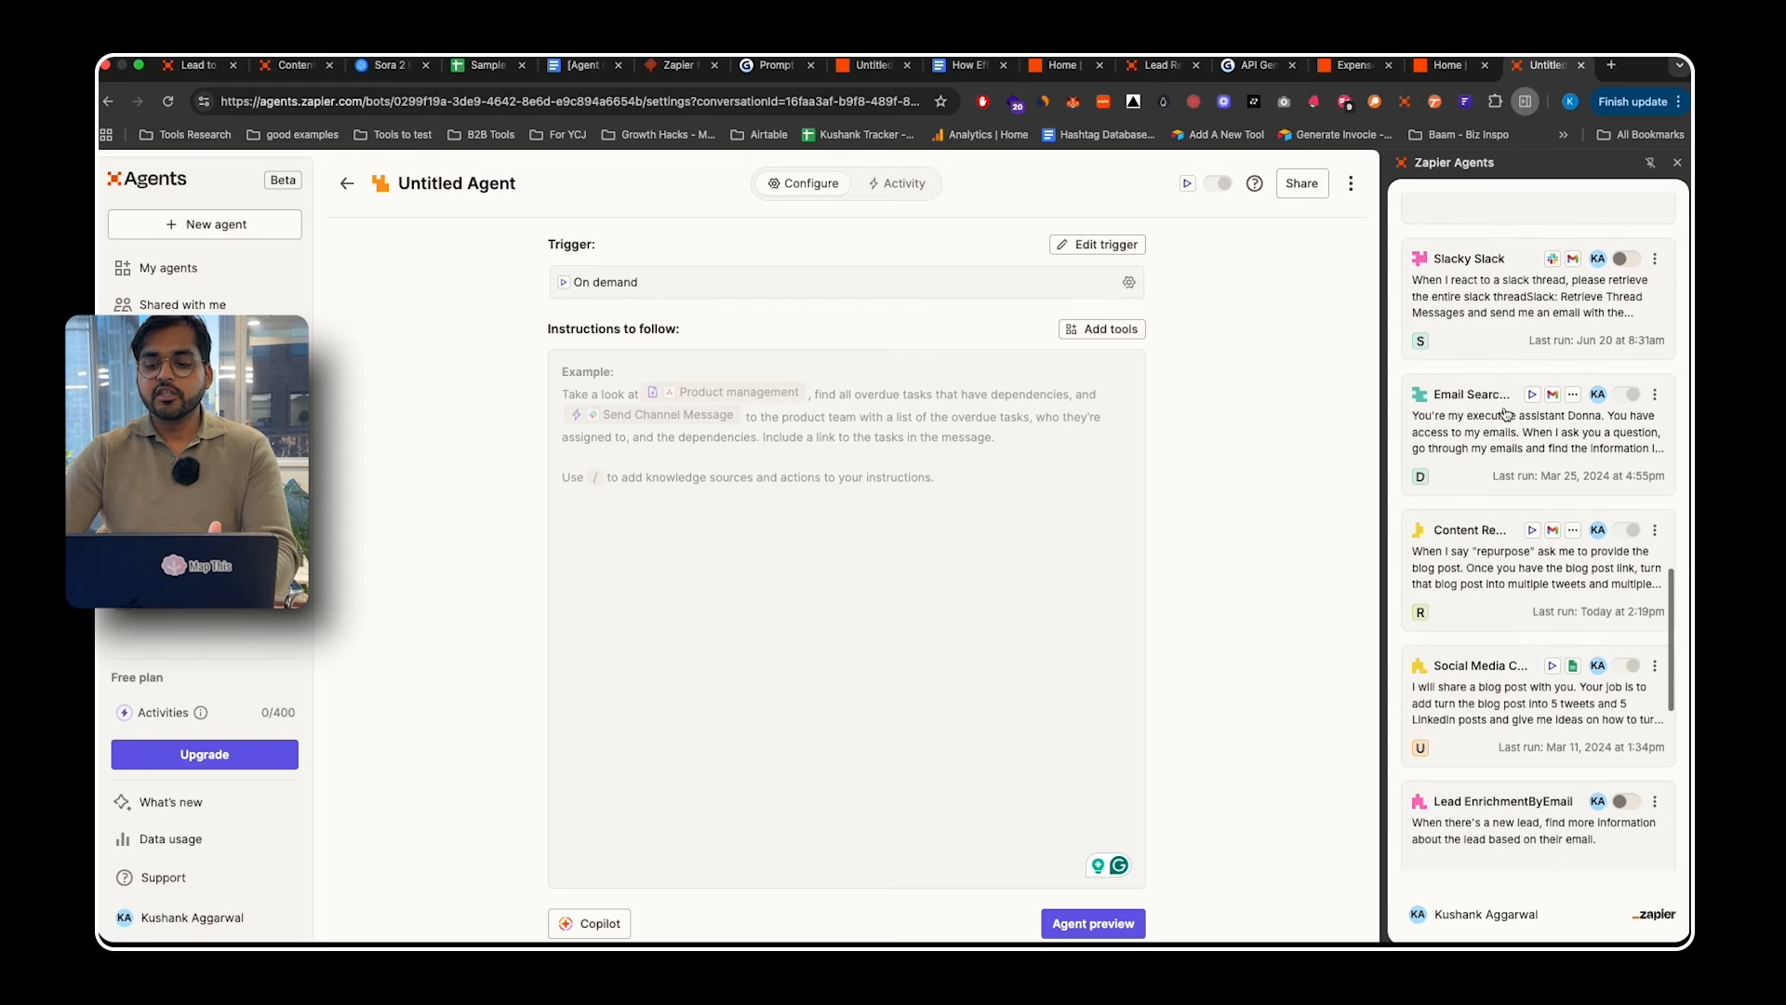
{"action": "scroll", "coordinate": [1505, 413], "scroll_direction": "up", "scroll_amount": 20}
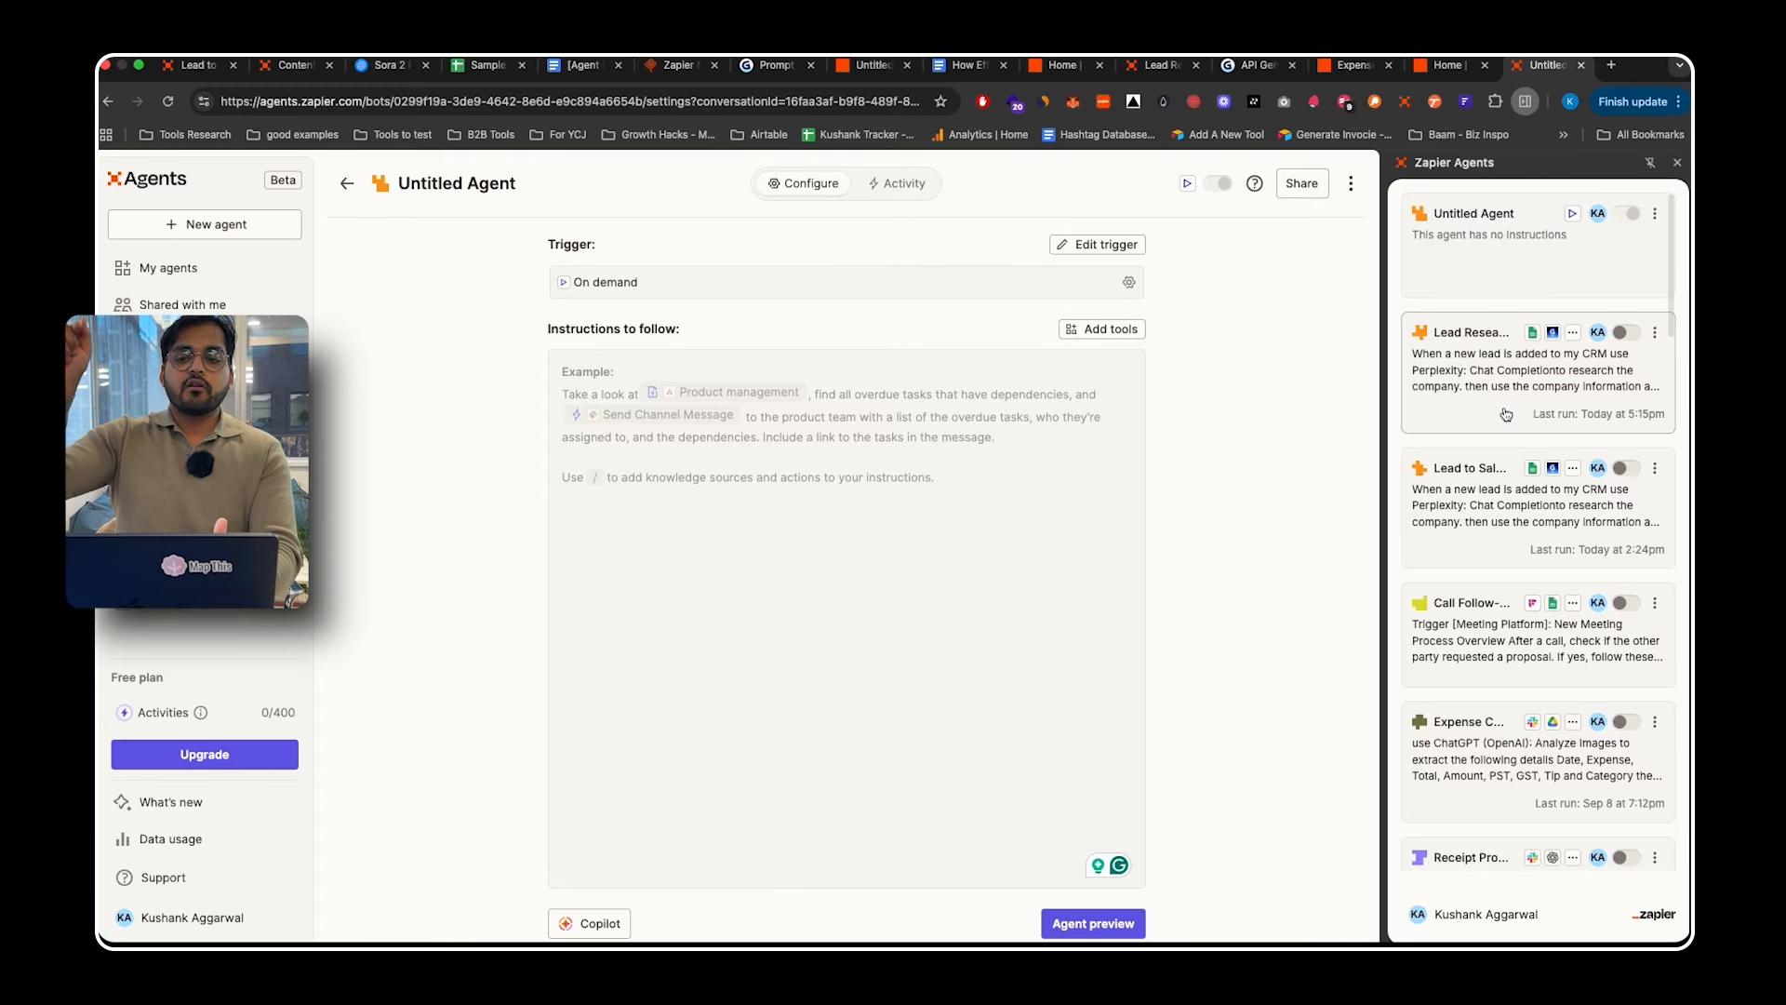
- Paste the copied repurposing instructions into the untitled agent and close the Zapier Agents extension
{"action": "left_click", "coordinate": [718, 452]}
{"action": "key", "text": "super+v"}
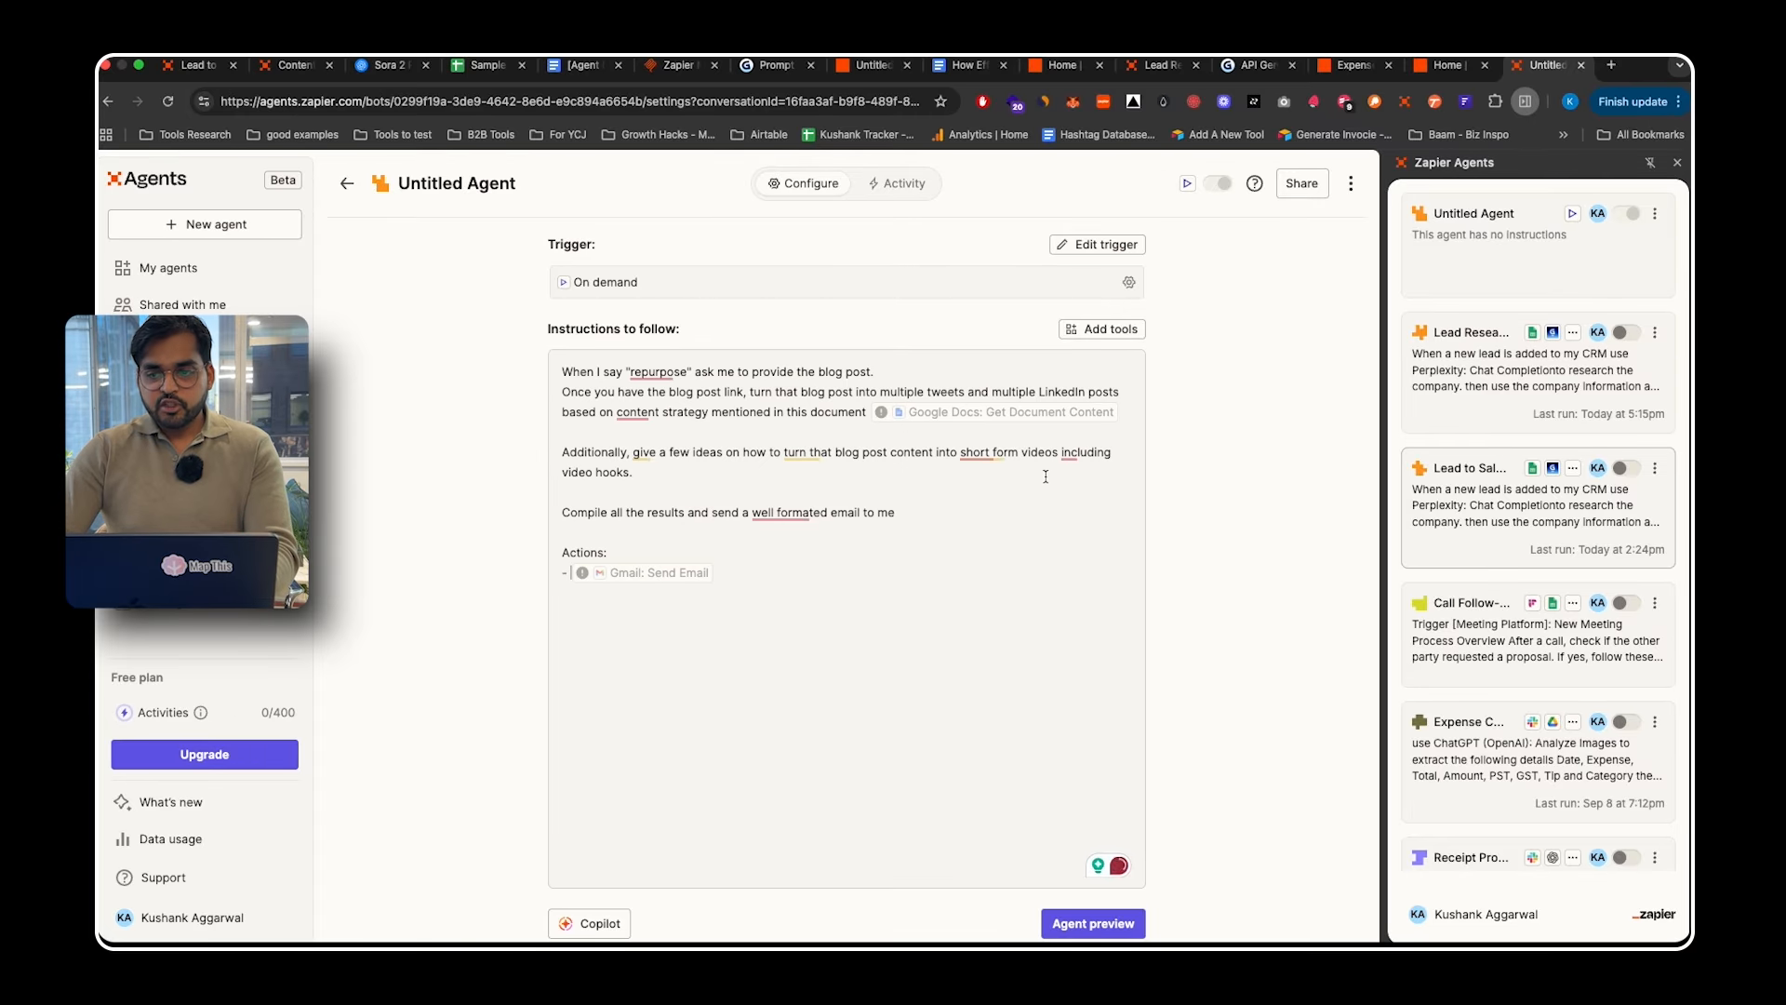
{"action": "left_click", "coordinate": [1677, 162]}
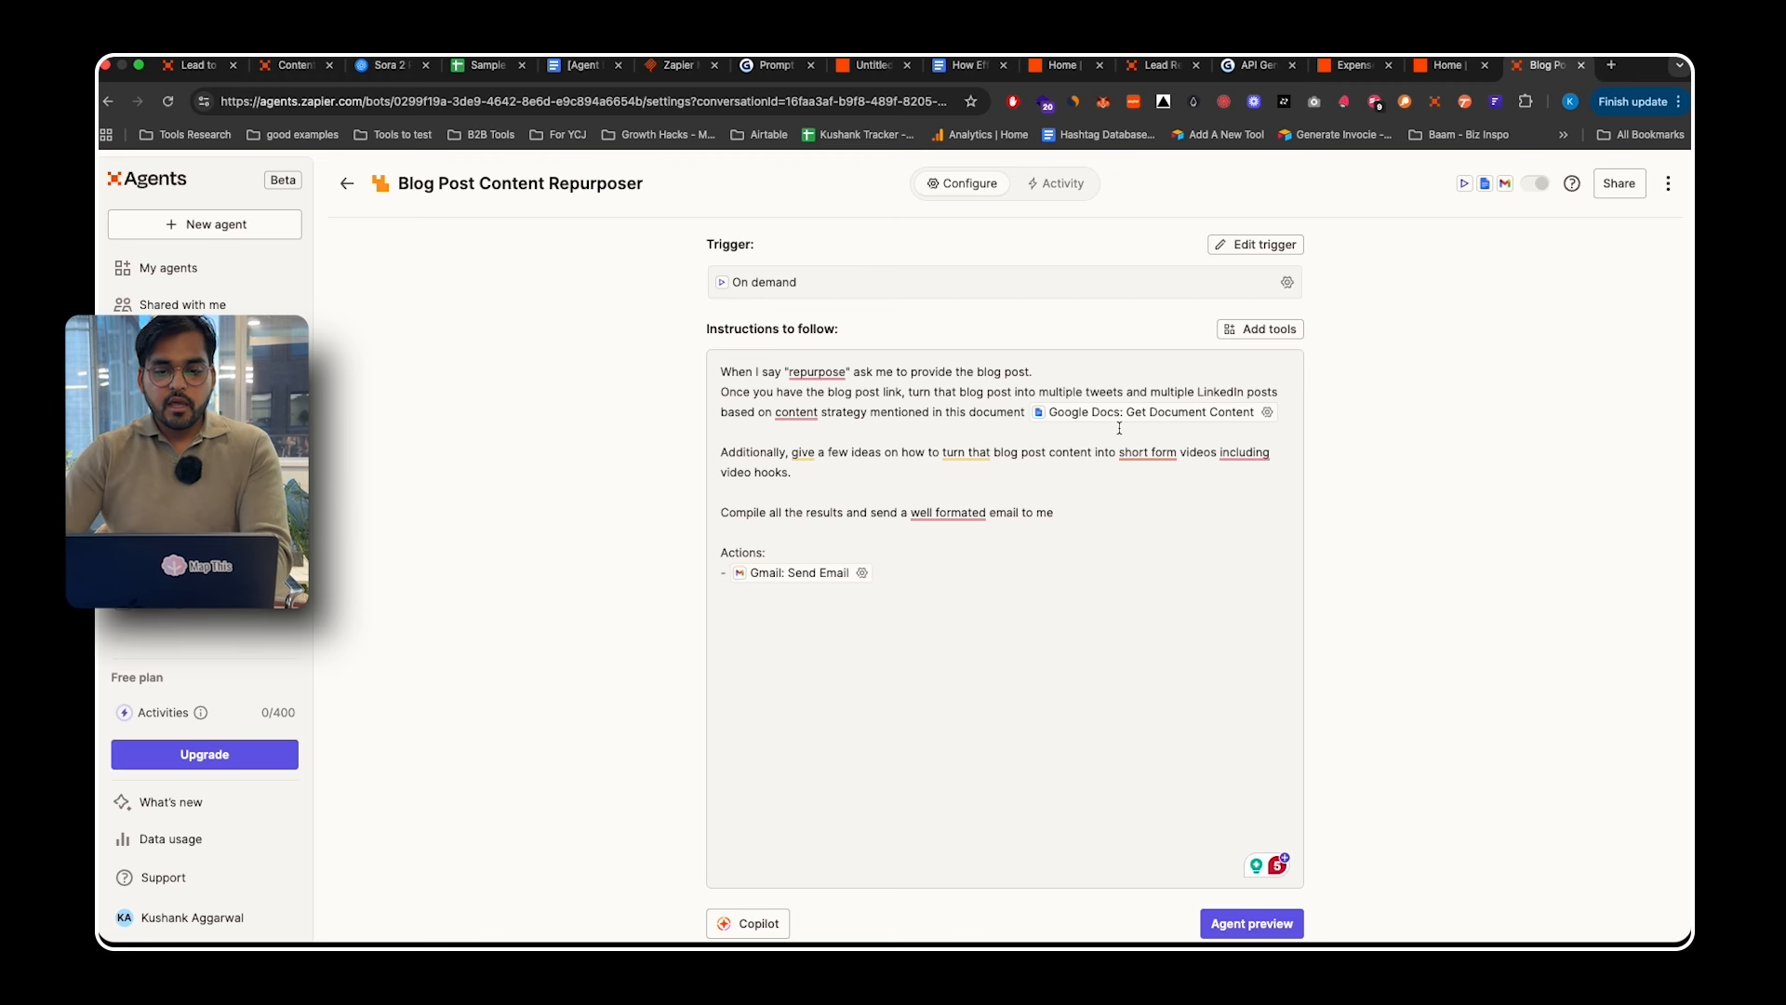
- Examine the settings of the Google Docs: Get Document Content and Gmail: Send Email tools in the Blog Post Content Repurposer agent
{"action": "mouse_move", "coordinate": [1022, 452]}
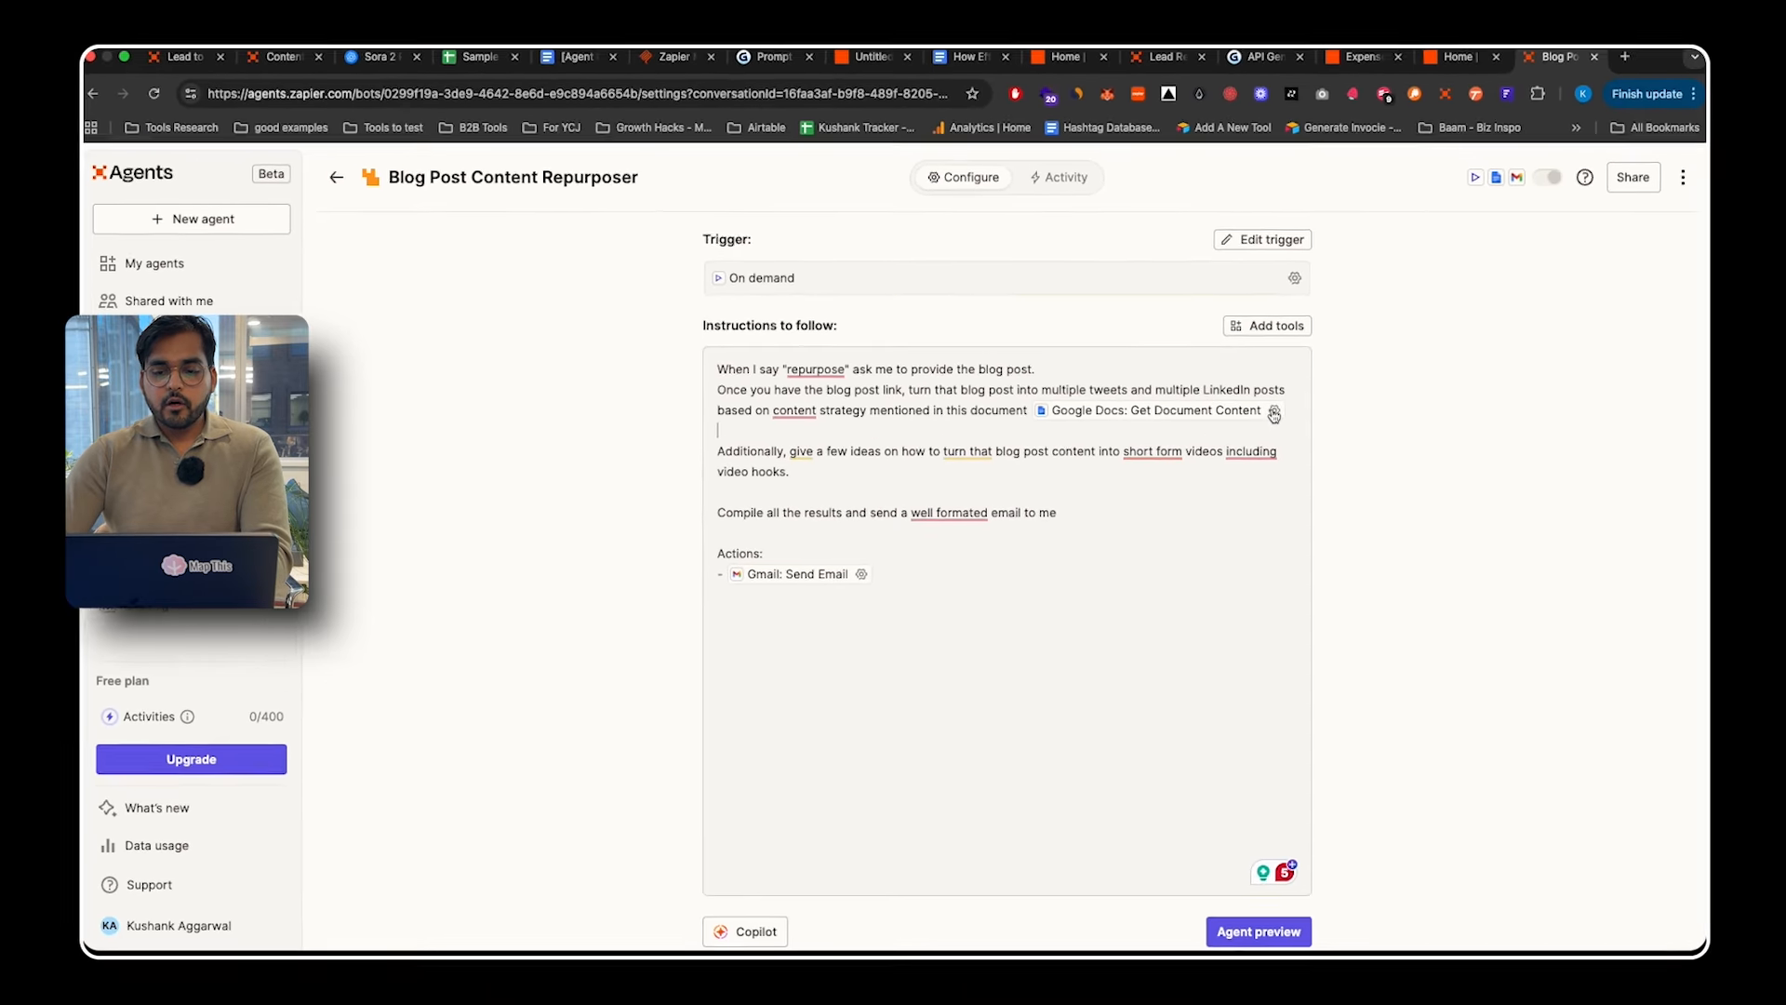
{"action": "left_click", "coordinate": [1371, 386]}
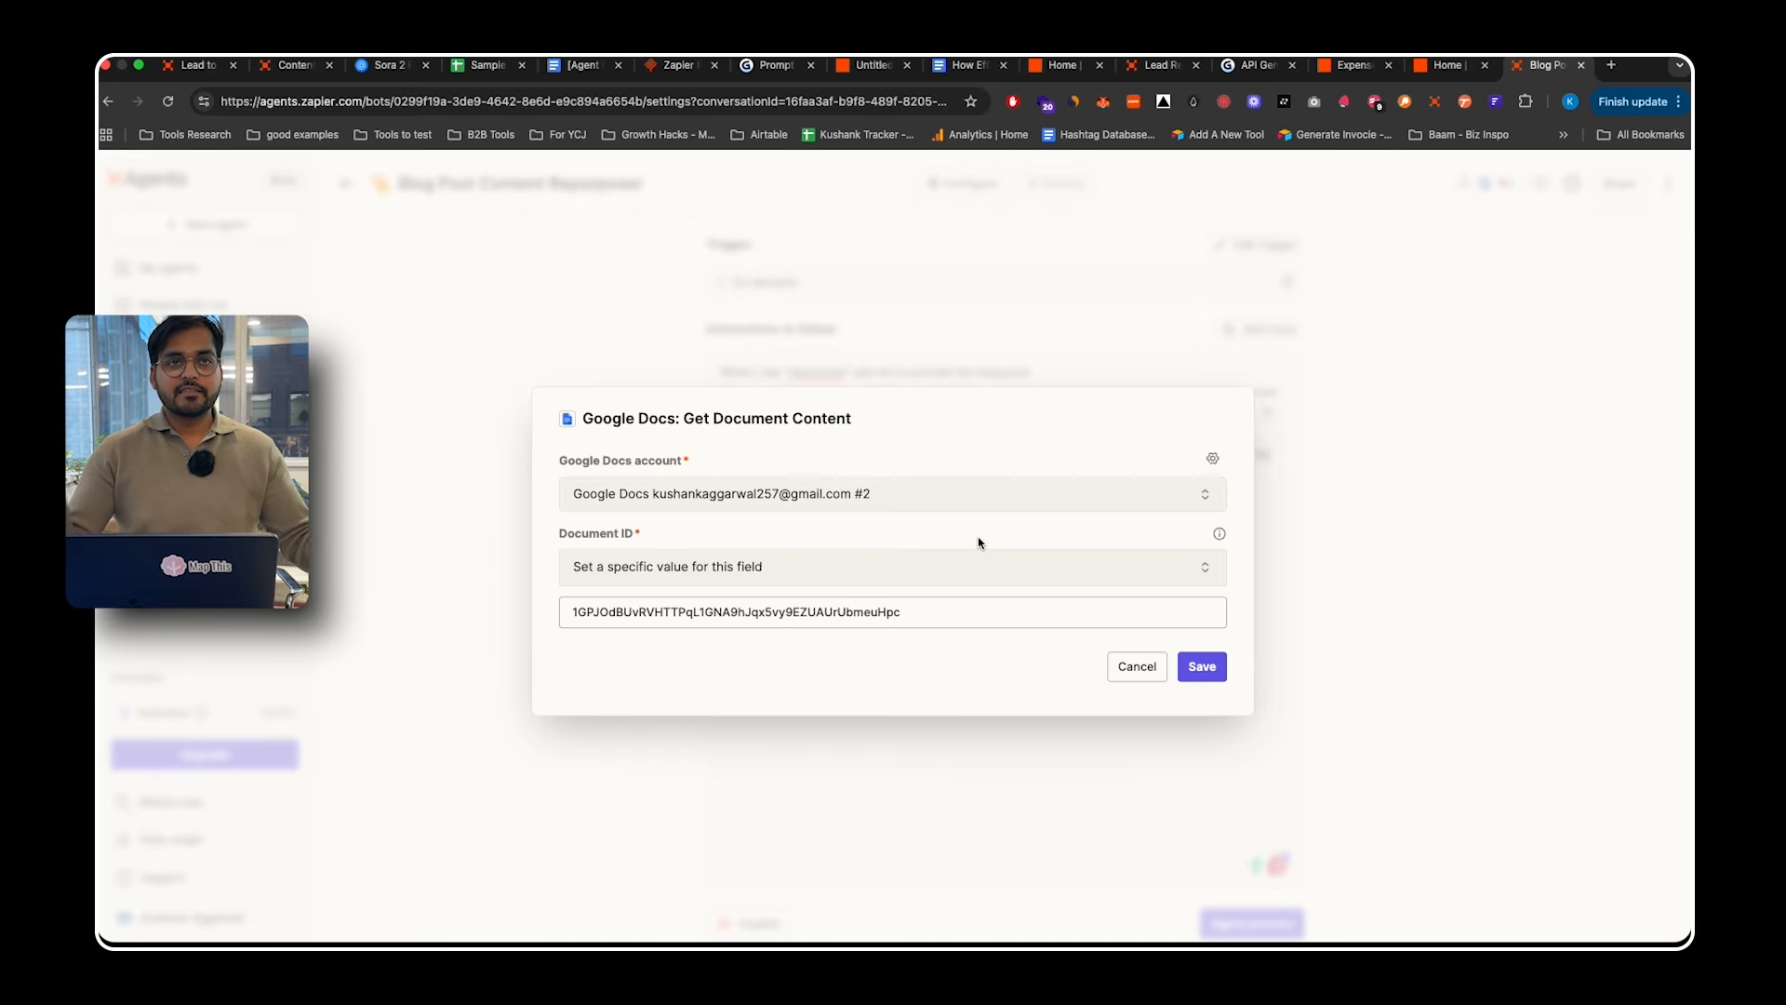
{"action": "left_click", "coordinate": [1117, 666]}
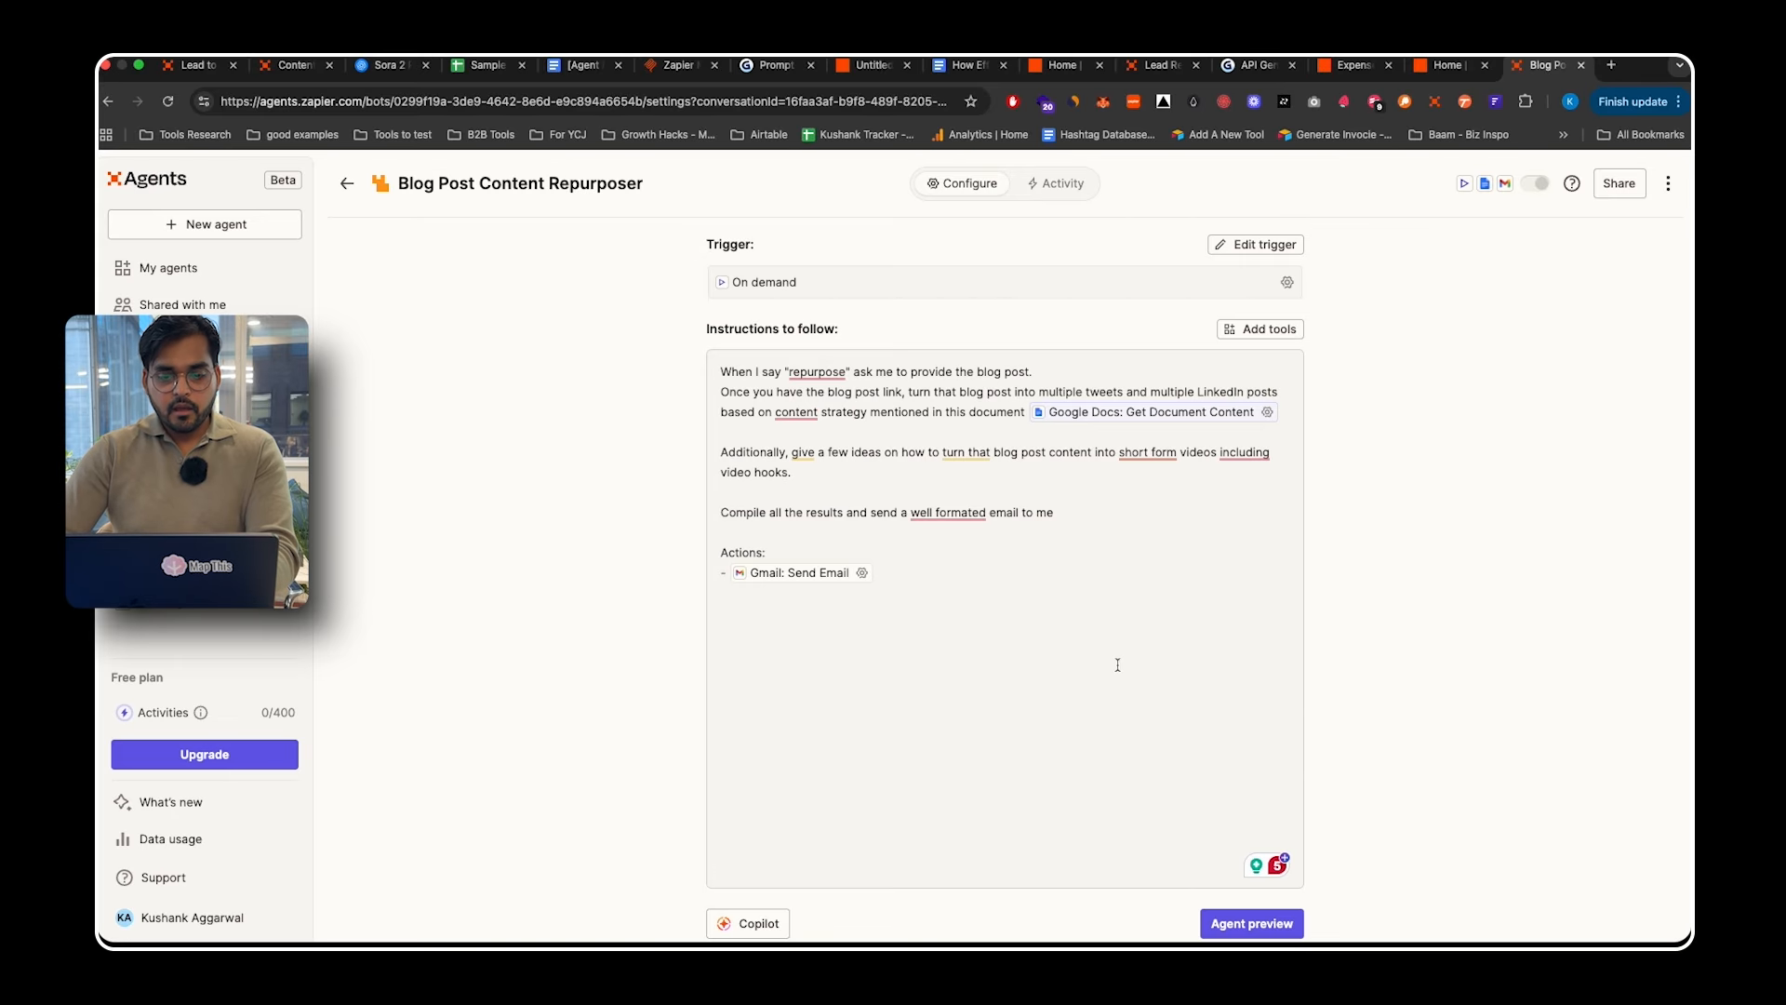
{"action": "left_click", "coordinate": [862, 572]}
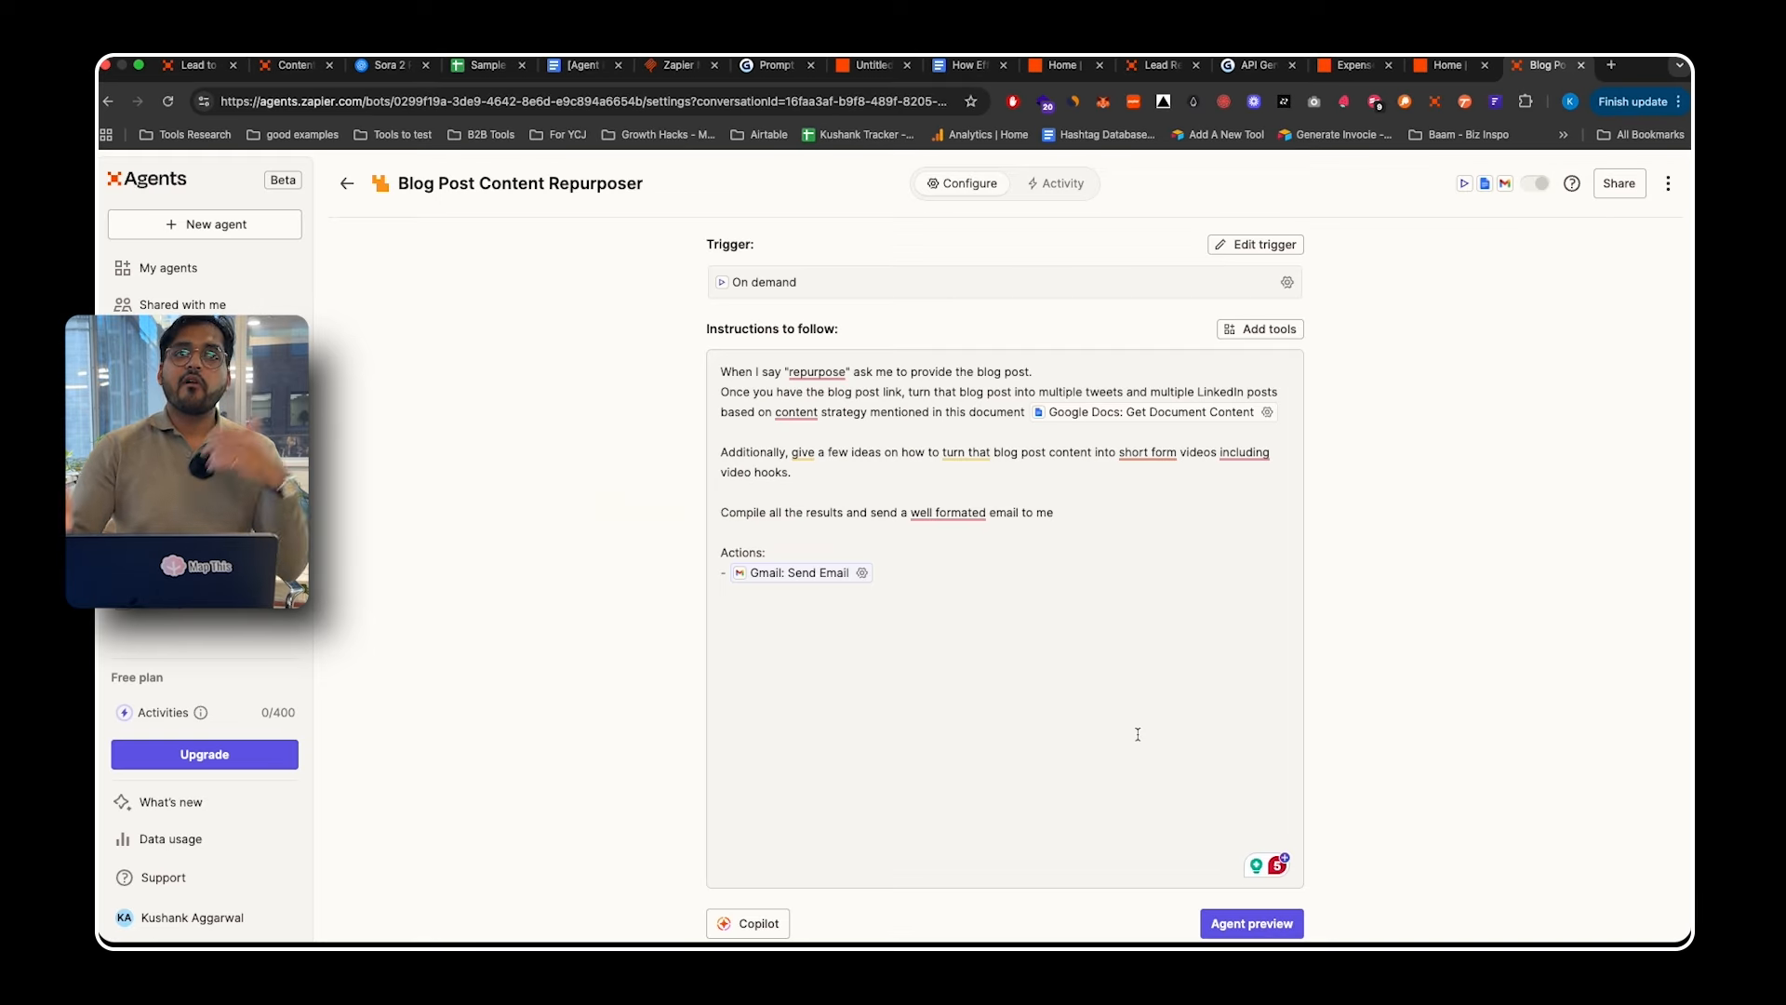
- Run a preview test of the Blog Post Content Repurposer agent and copy the web address of the Sora 2 Prompting Guide
{"action": "left_click", "coordinate": [1251, 923]}
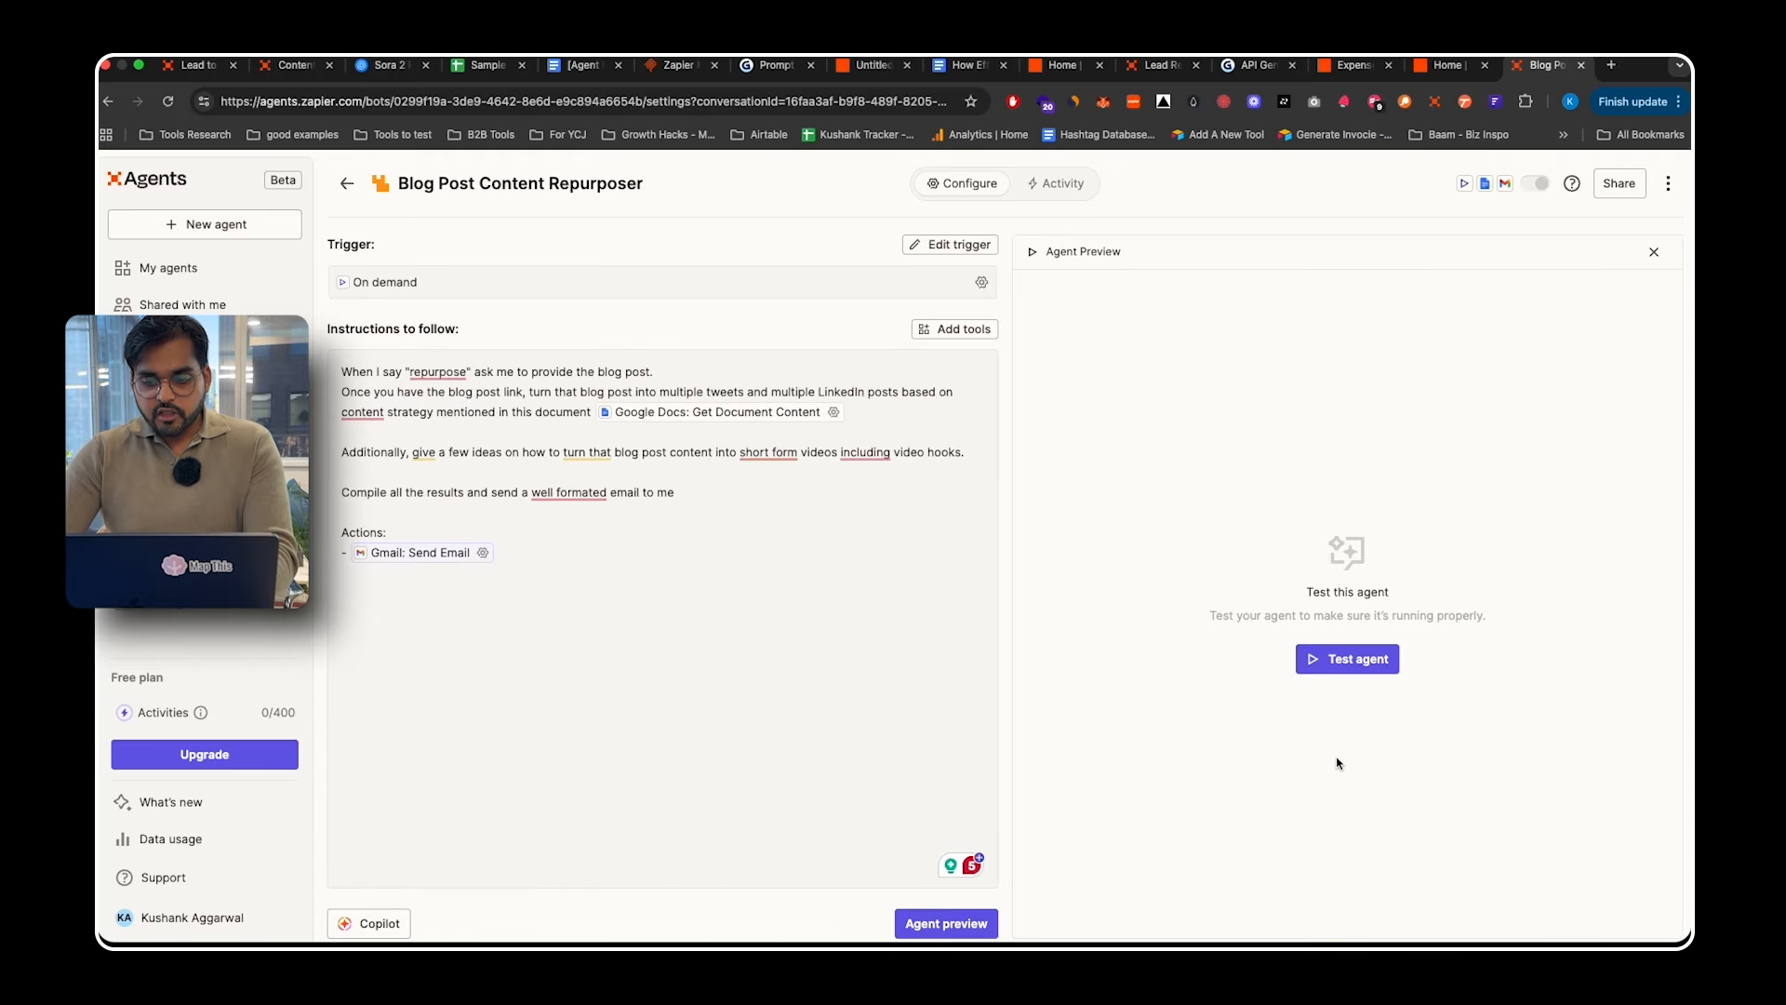
{"action": "left_click", "coordinate": [1348, 658]}
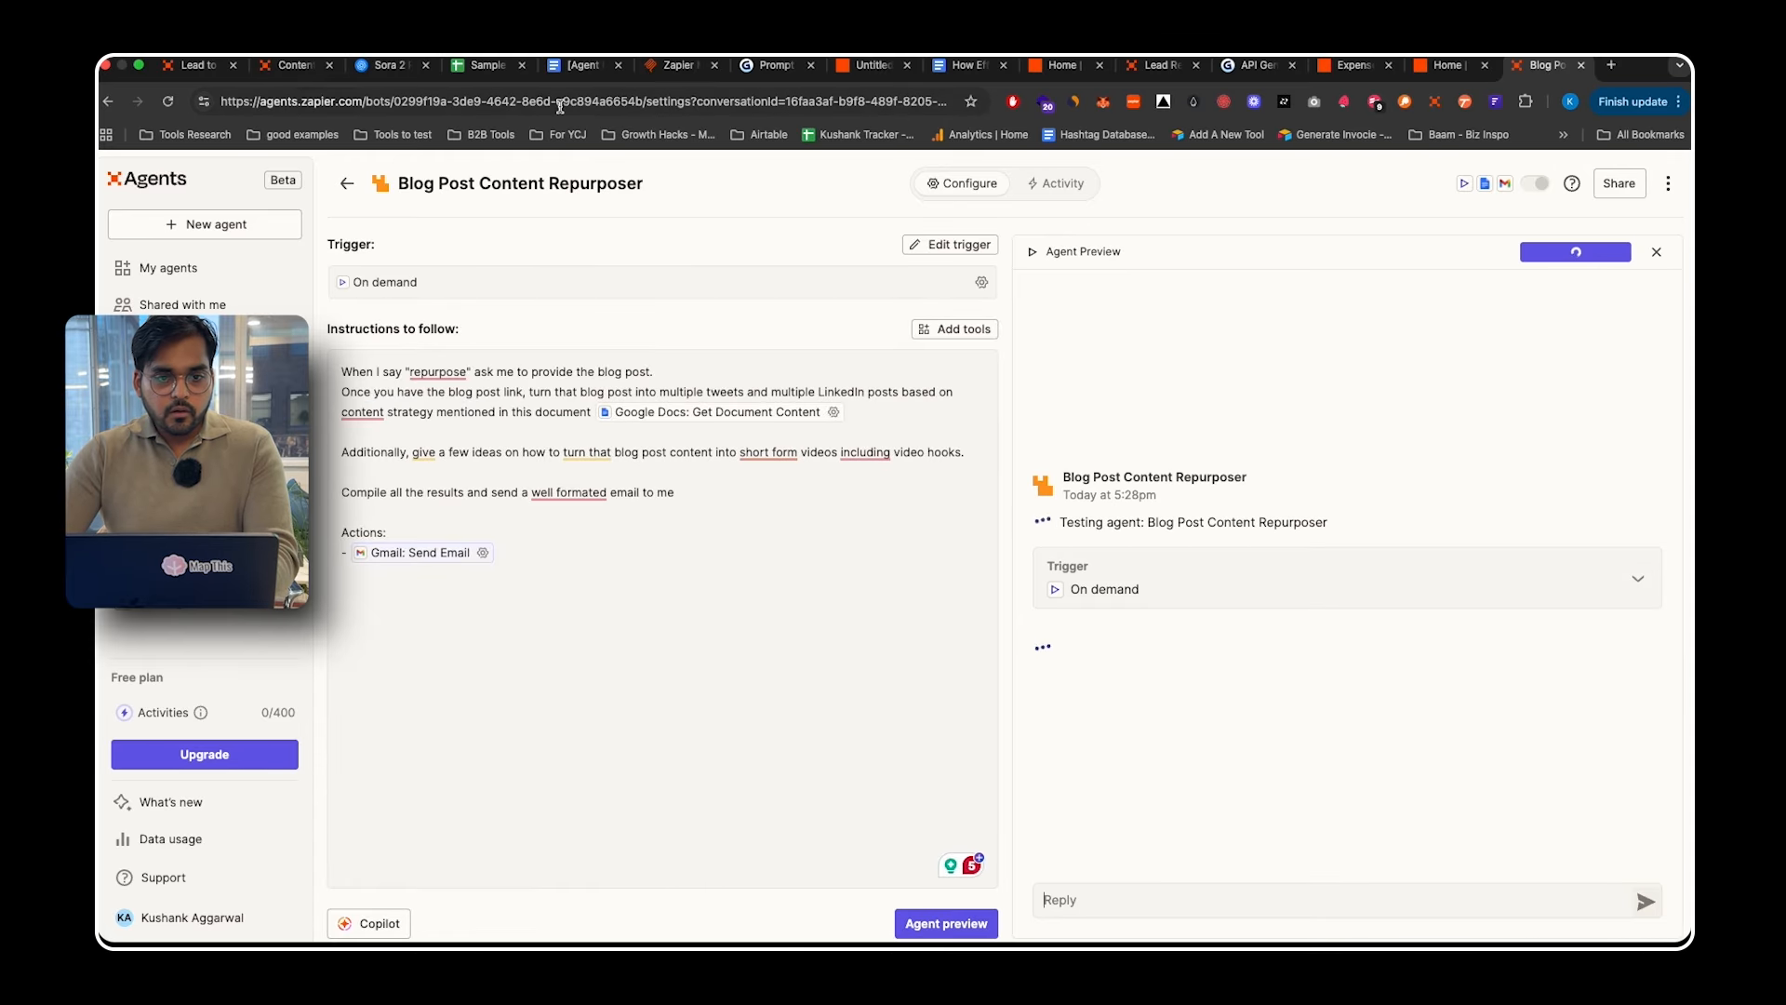
{"action": "left_click", "coordinate": [391, 66]}
{"action": "left_click", "coordinate": [400, 110]}
{"action": "key", "text": "super+c"}
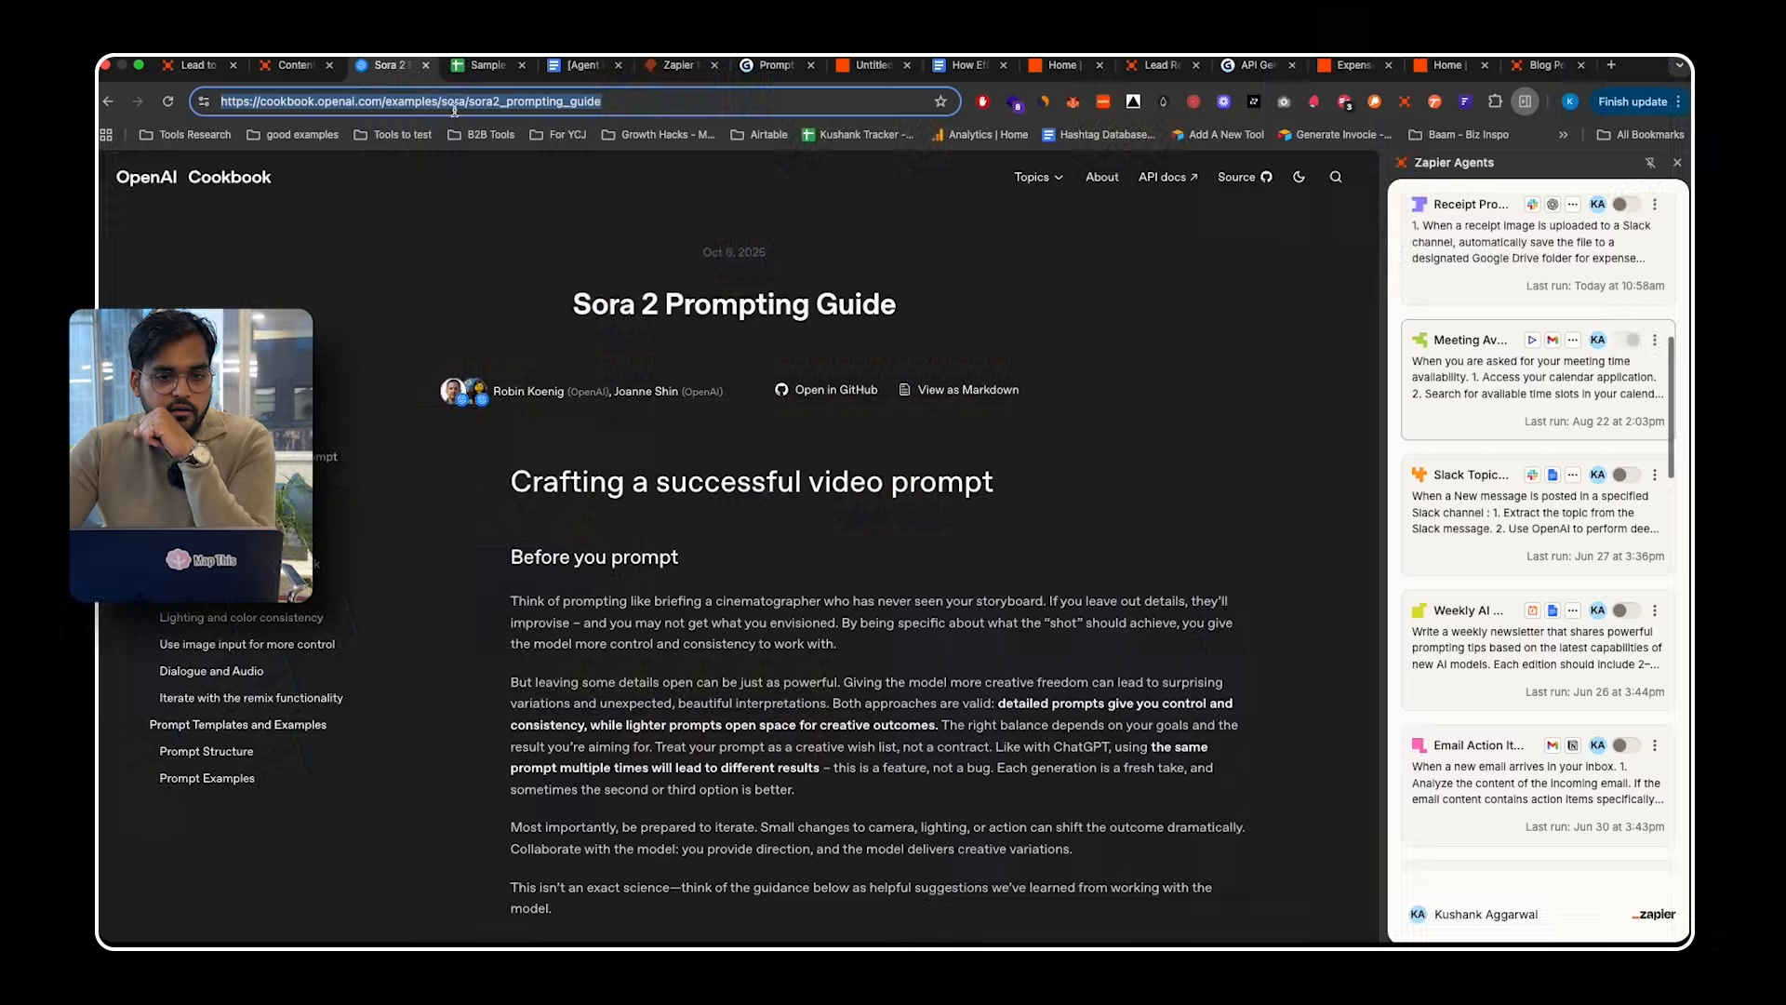
- Rename the Blog Post Content Repurposer agent as "VTJ Demo"
{"action": "left_click", "coordinate": [300, 70]}
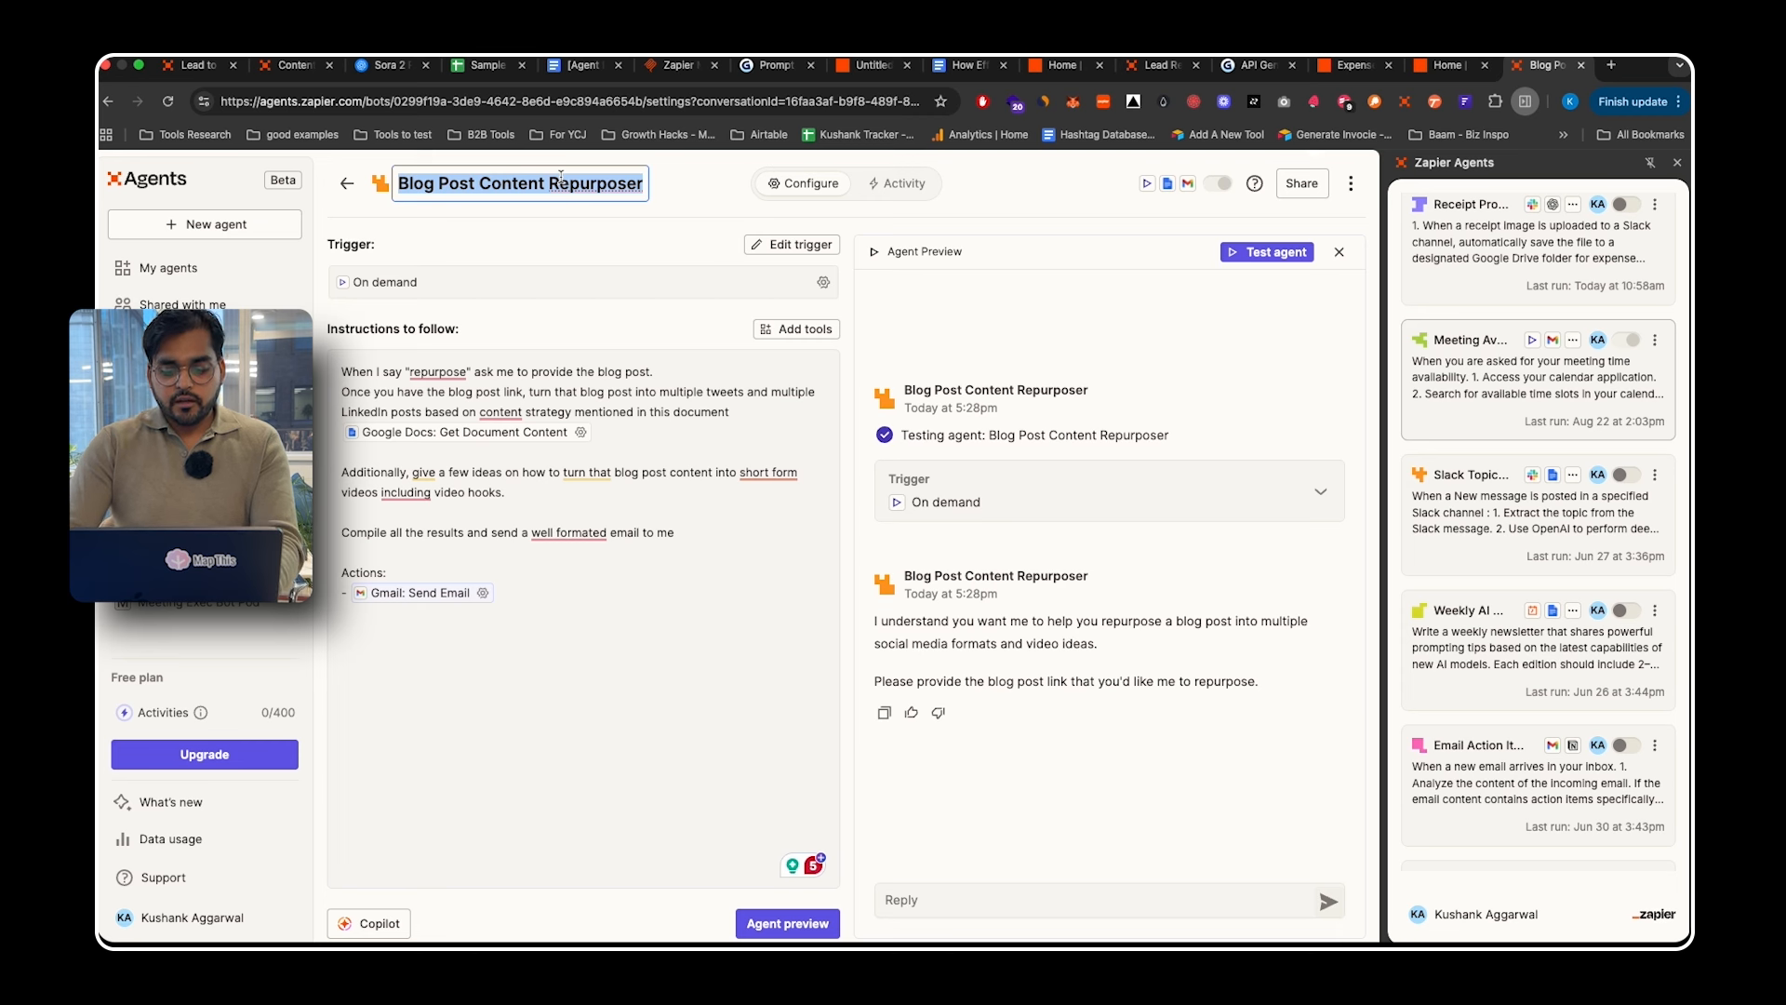
{"action": "type", "text": "VTJ Demo"}
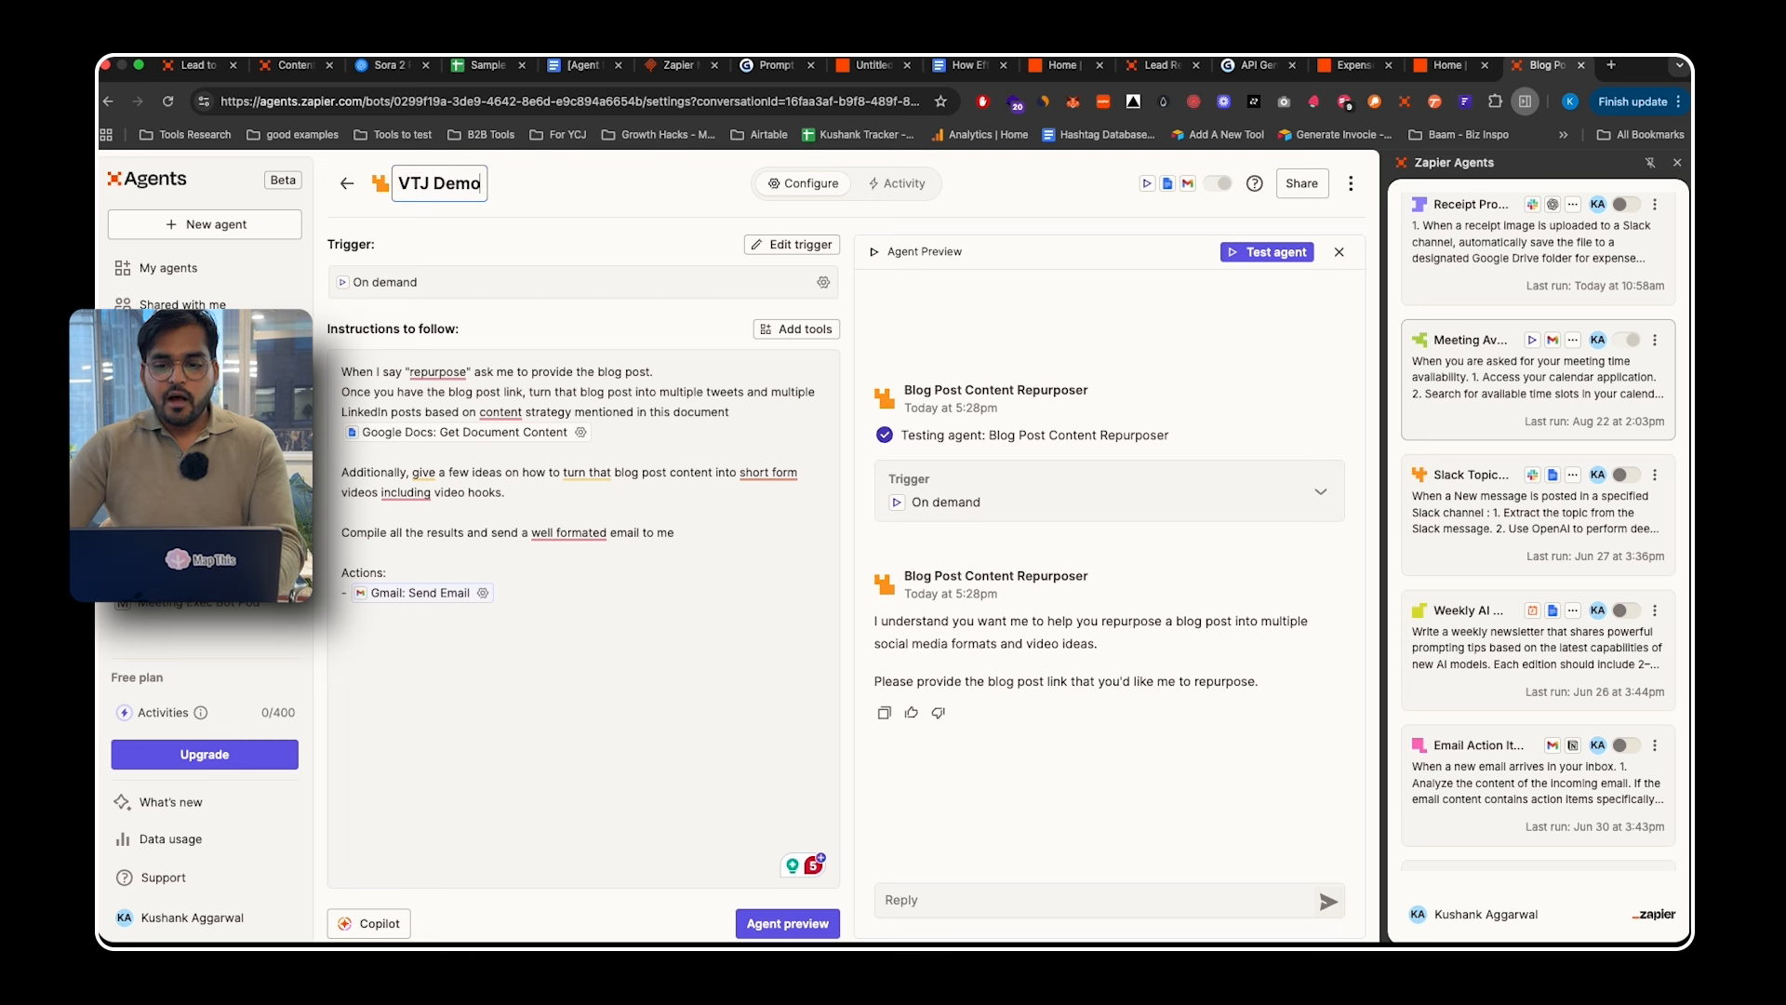
{"action": "key", "text": "Return"}
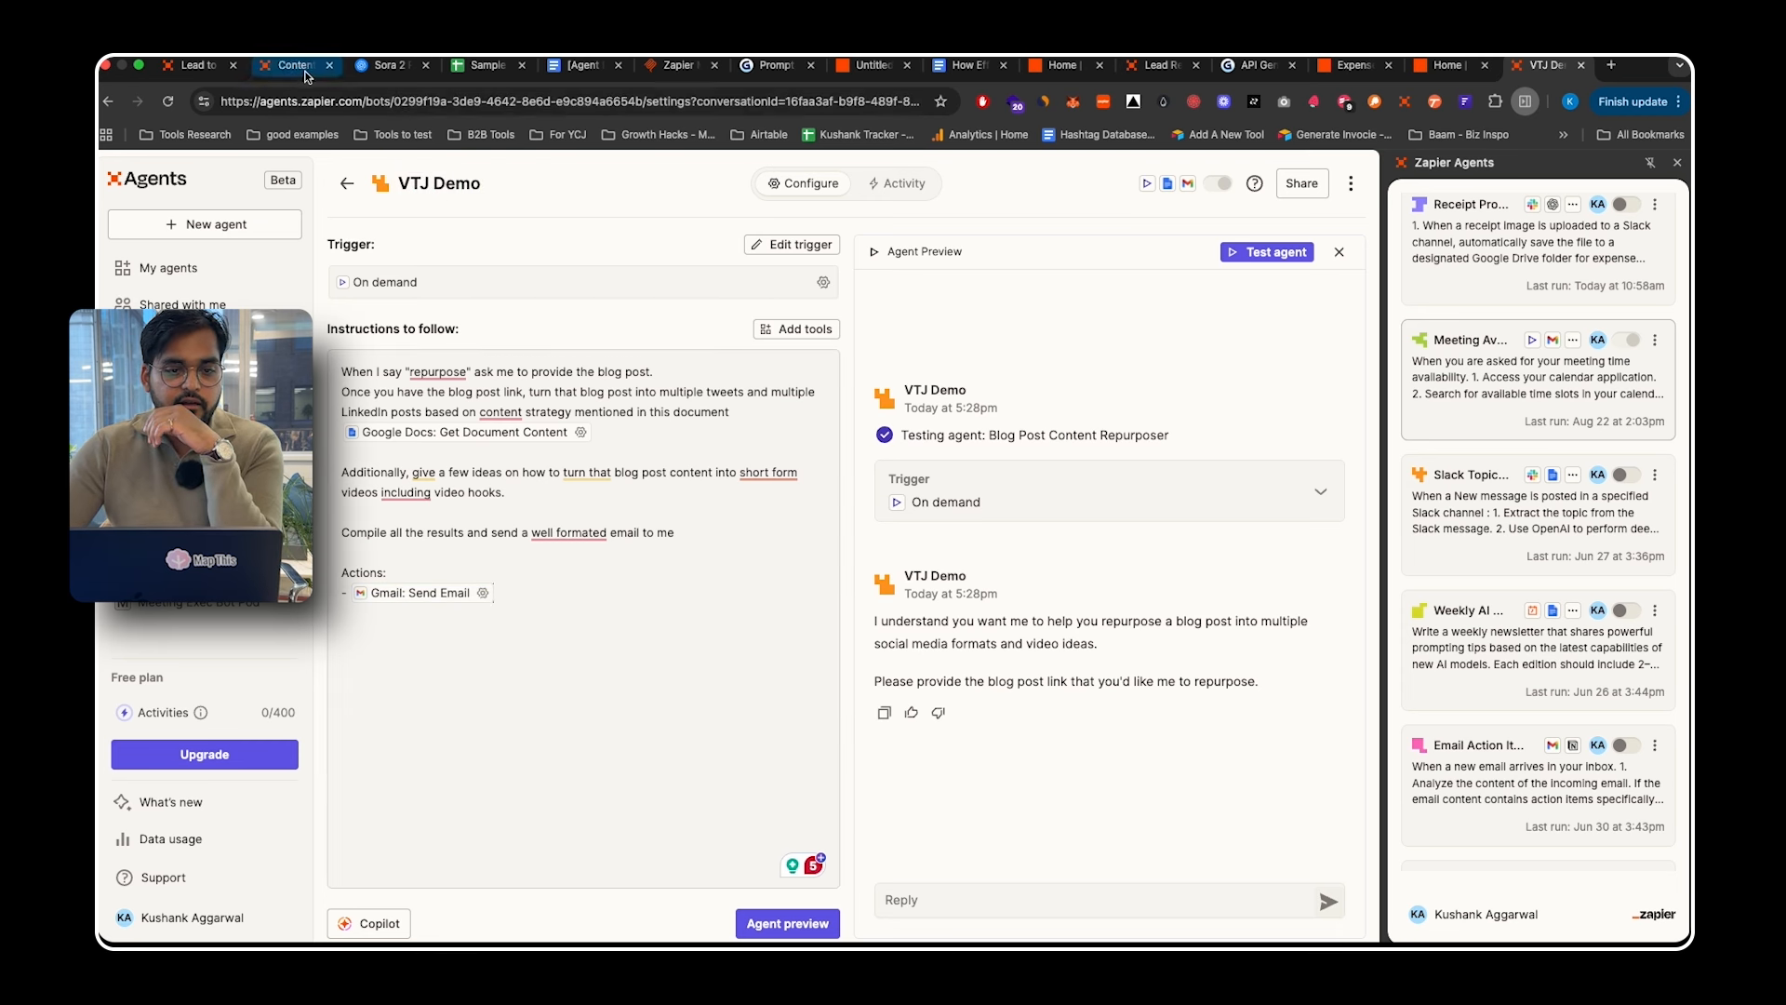
- On the Sora 2 Prompting Guide page, run VTJ Demo from the Zapier Agents extension with the copied guide link as its message
{"action": "left_click", "coordinate": [297, 66]}
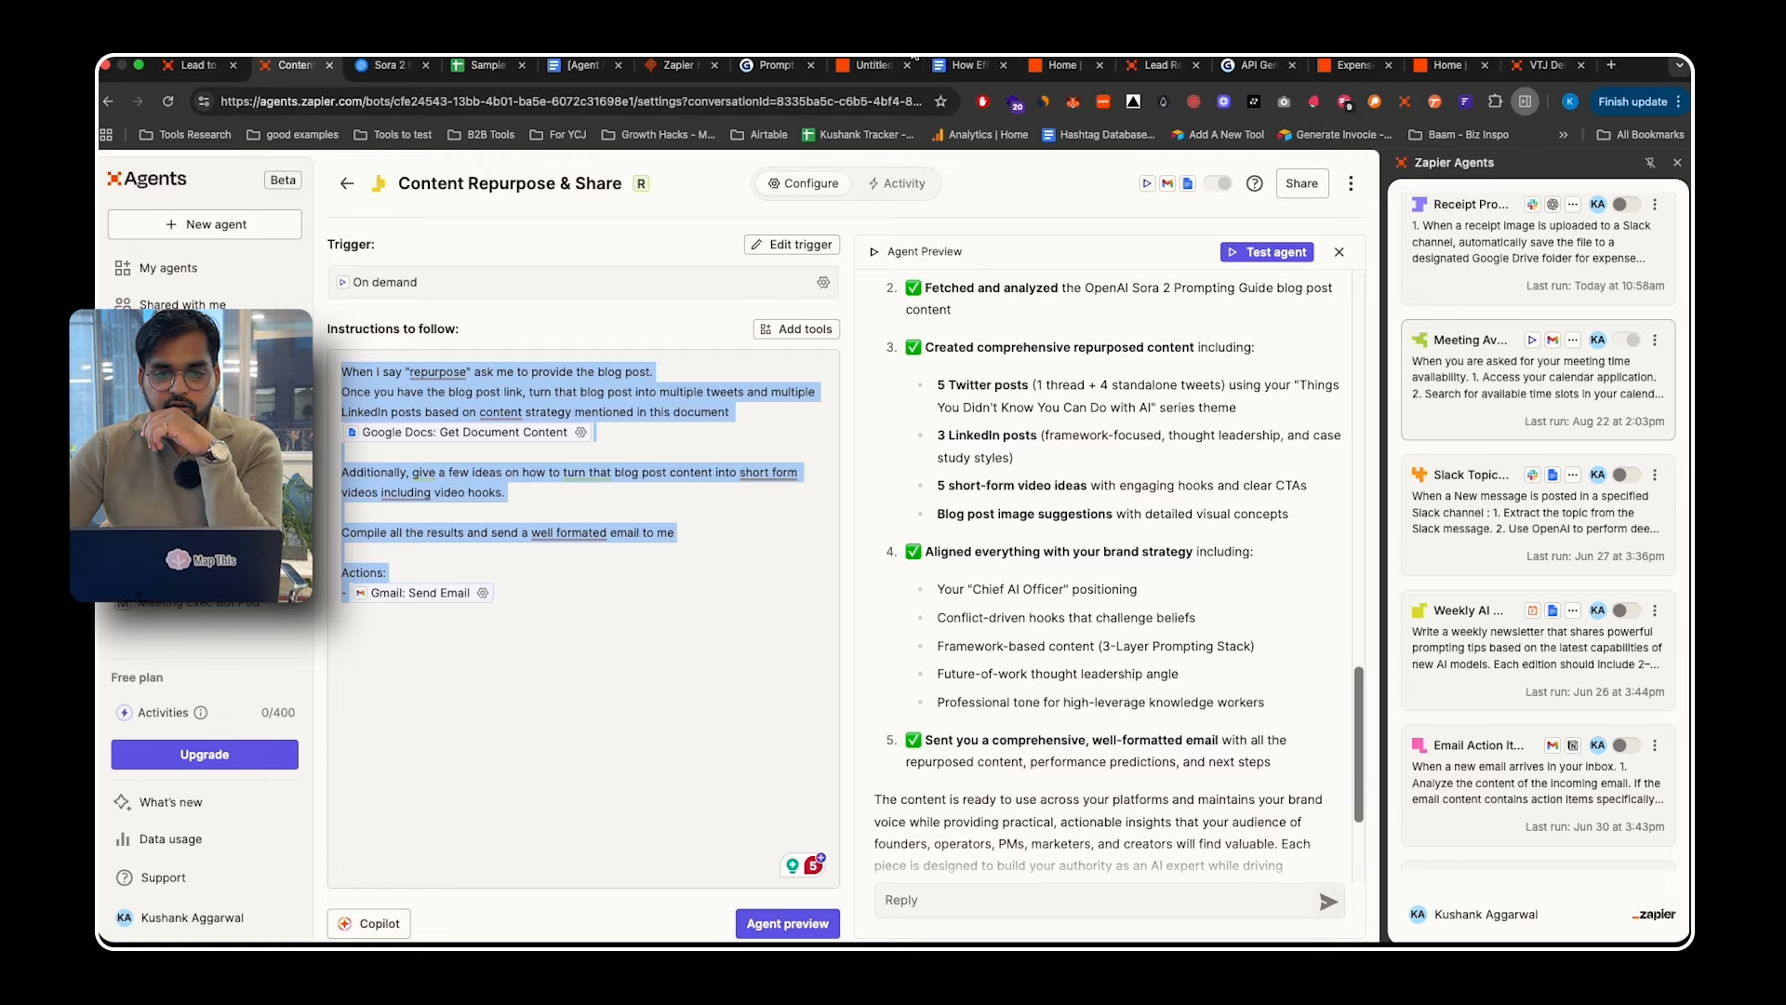
{"action": "left_click", "coordinate": [389, 76]}
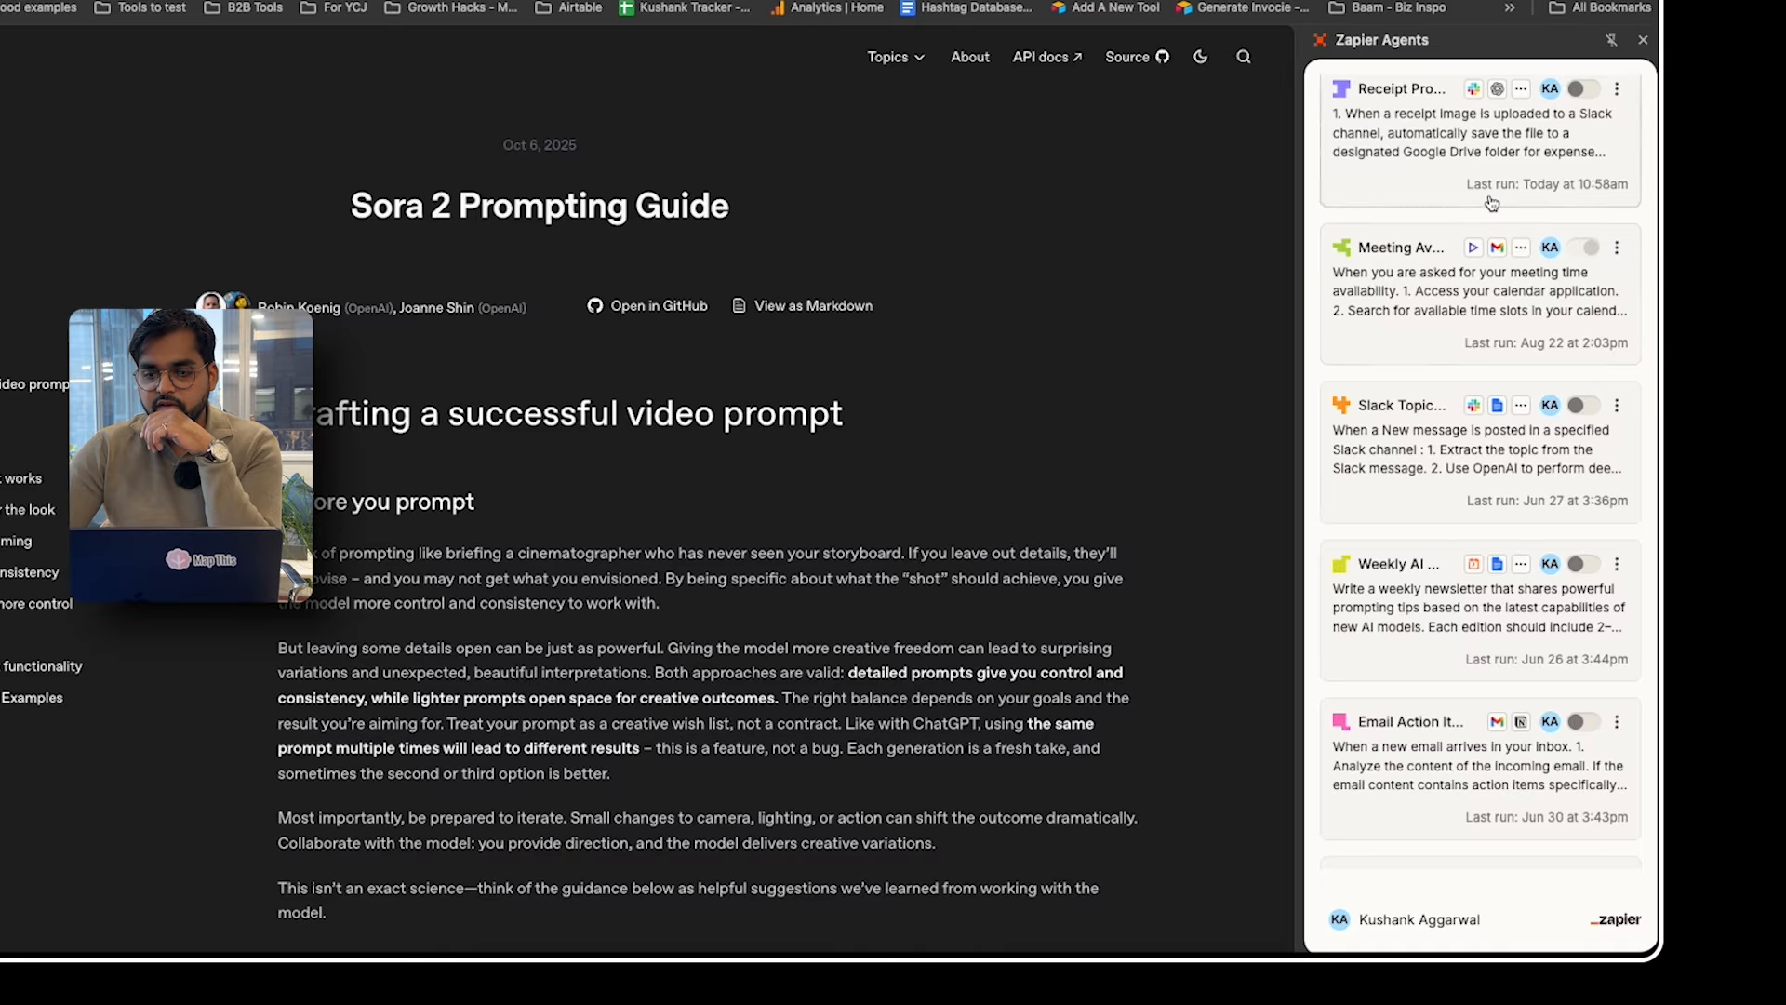
{"action": "scroll", "coordinate": [1492, 203], "scroll_direction": "down", "scroll_amount": 10}
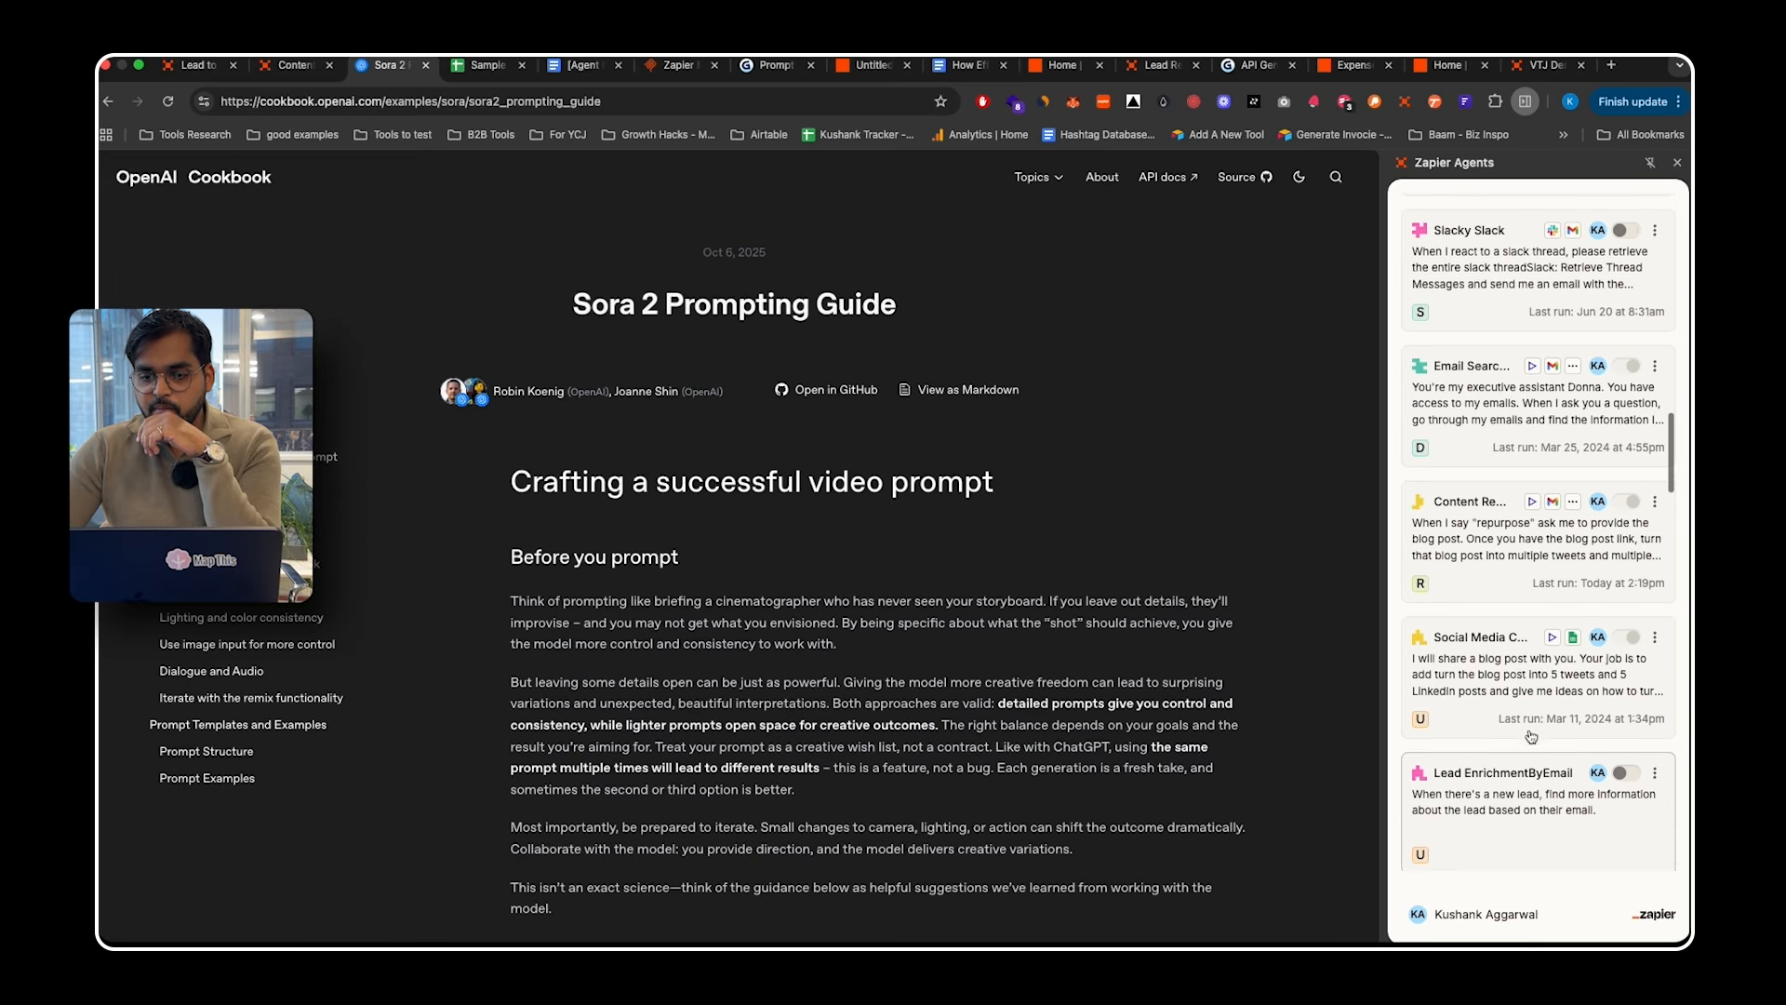
{"action": "scroll", "coordinate": [1530, 736], "scroll_direction": "up", "scroll_amount": 10}
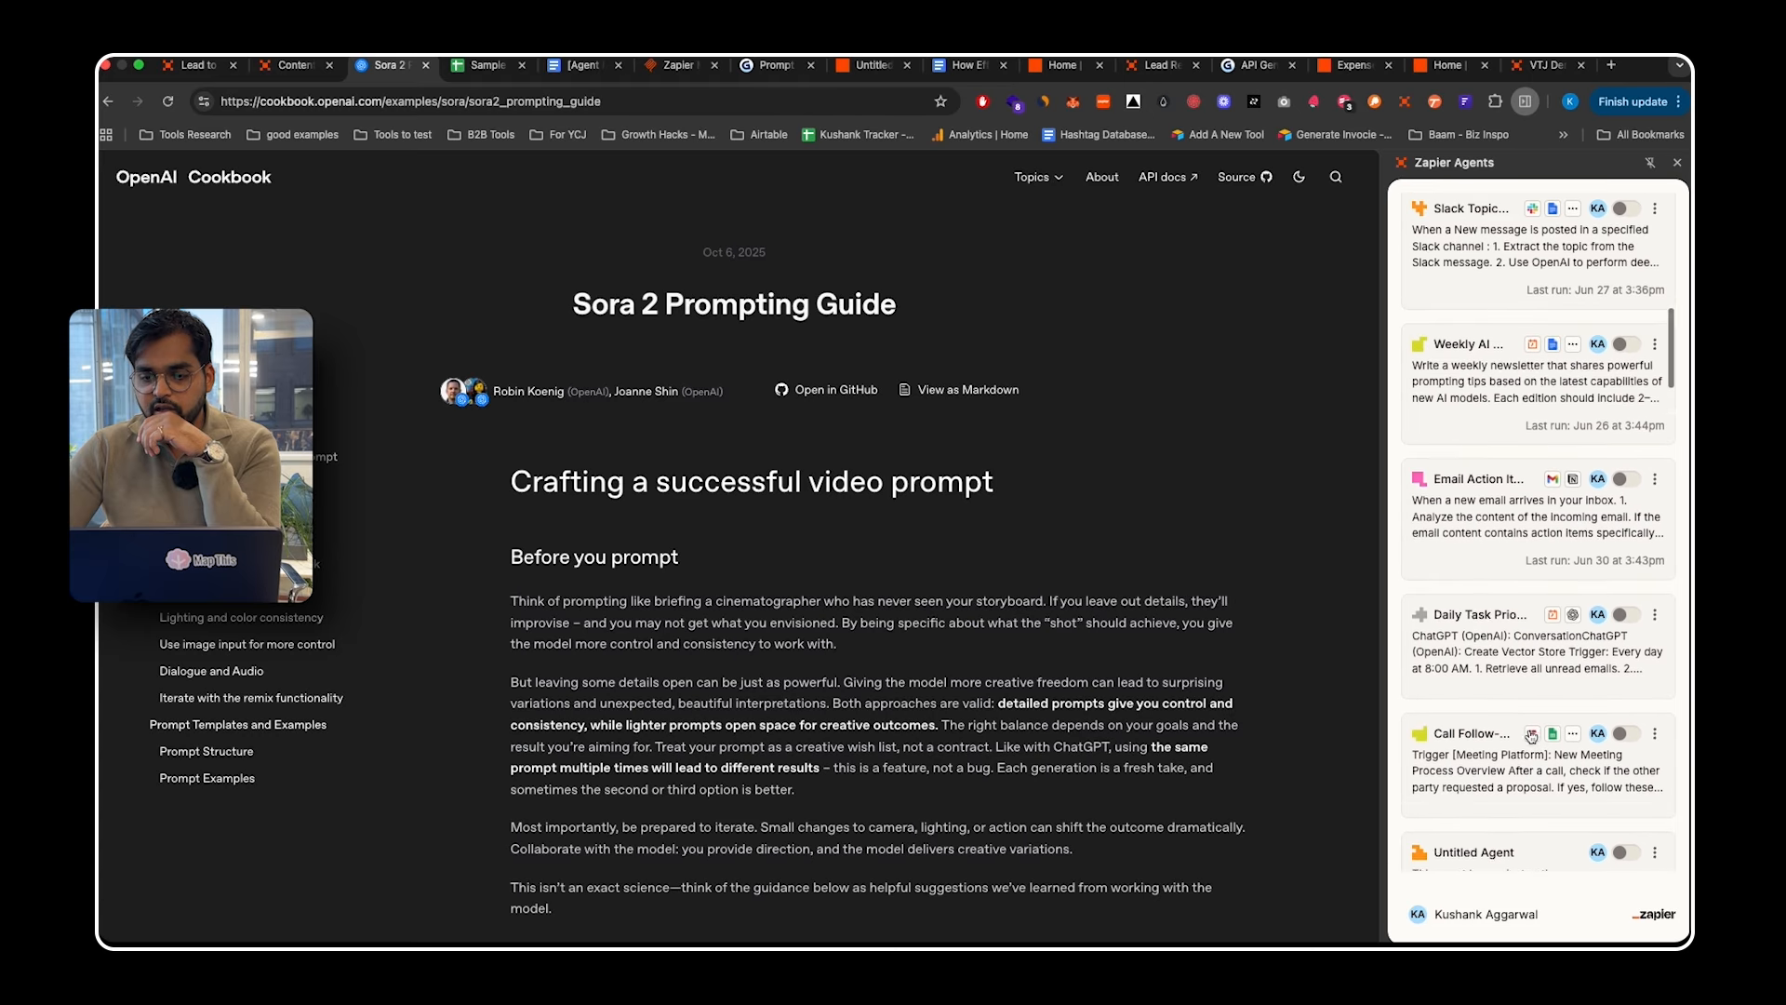
{"action": "scroll", "coordinate": [1530, 736], "scroll_direction": "up", "scroll_amount": 10}
{"action": "left_click", "coordinate": [1537, 253]}
{"action": "left_click", "coordinate": [1534, 900]}
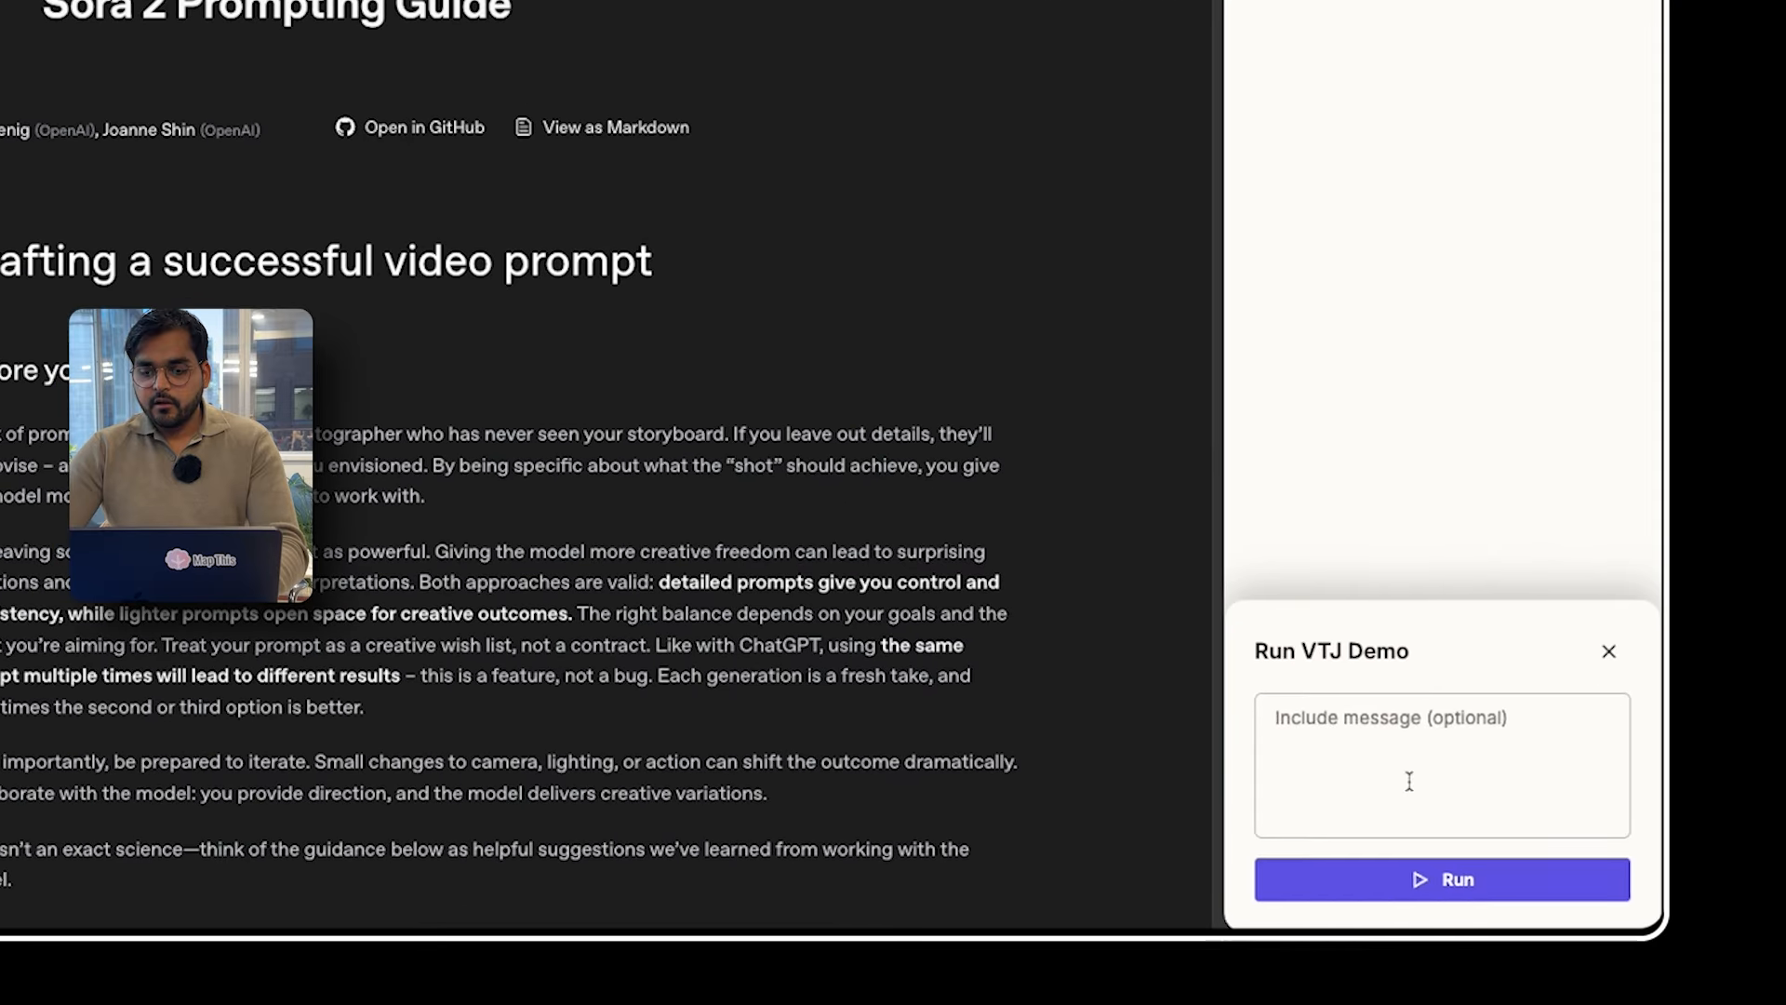
{"action": "key", "text": "super+v"}
{"action": "left_click", "coordinate": [1460, 882]}
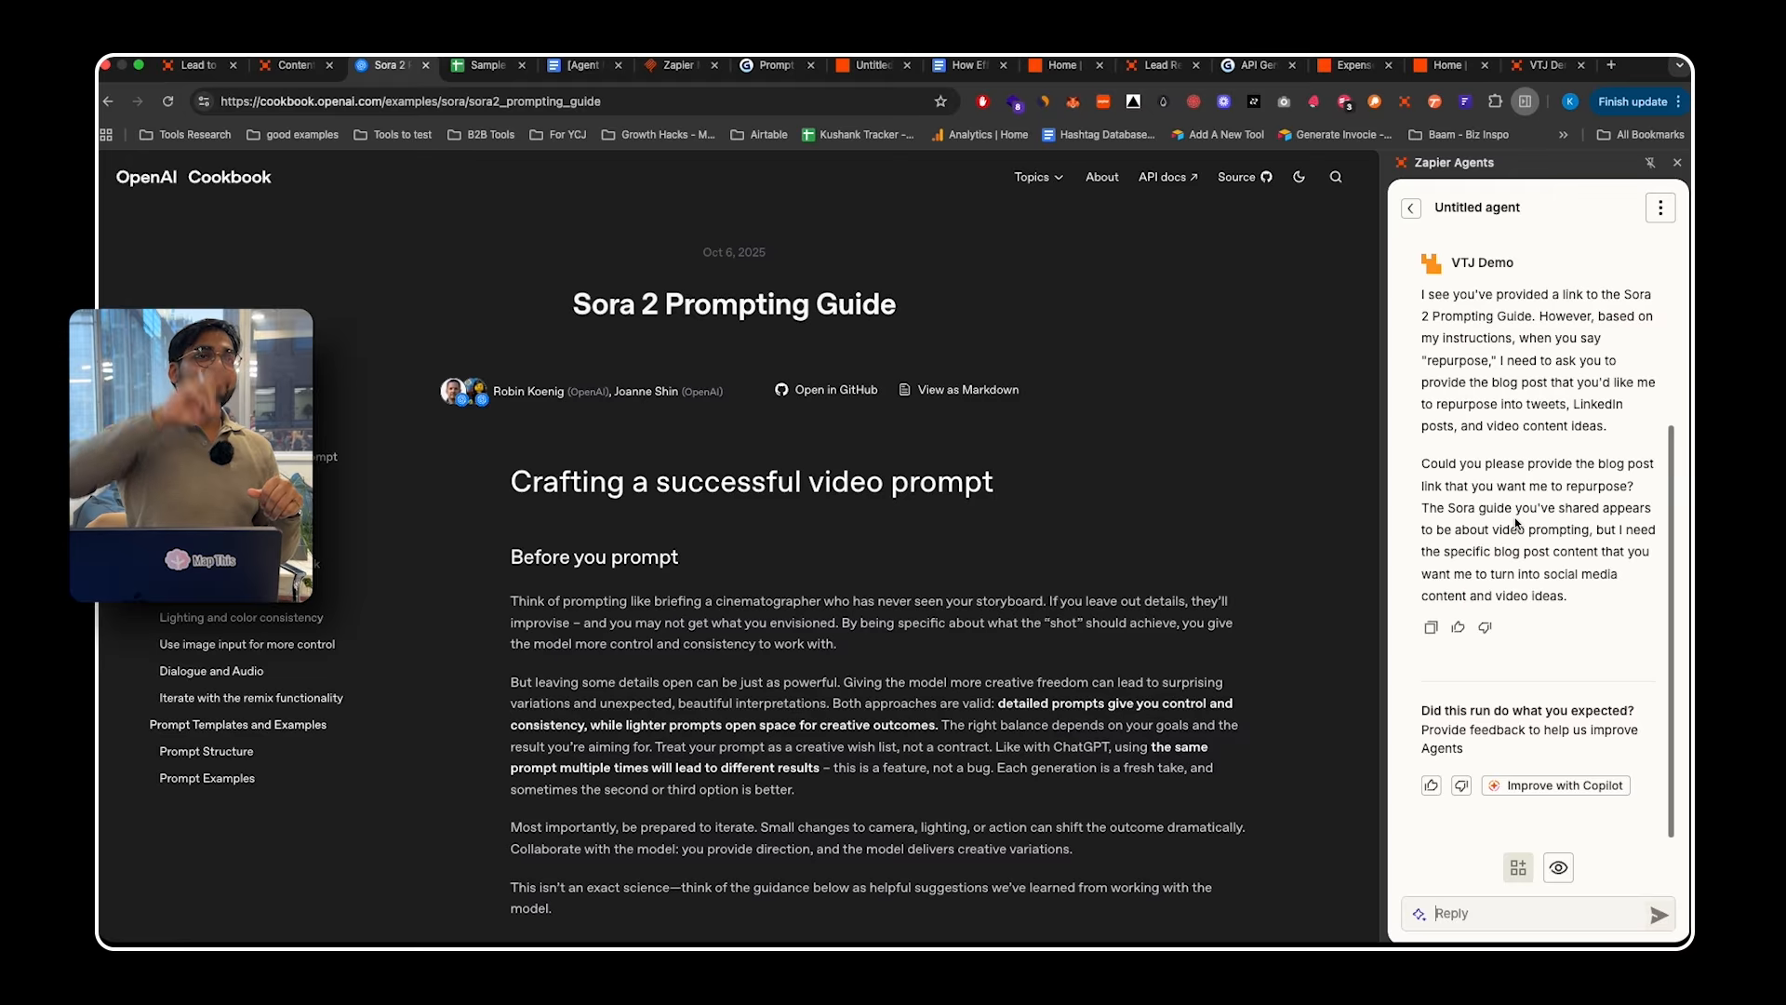
- Return to the VTJ Demo agent and review its reply to the Sora guide link in the Zapier Agents extension
{"action": "scroll", "coordinate": [1517, 524], "scroll_direction": "up", "scroll_amount": 1}
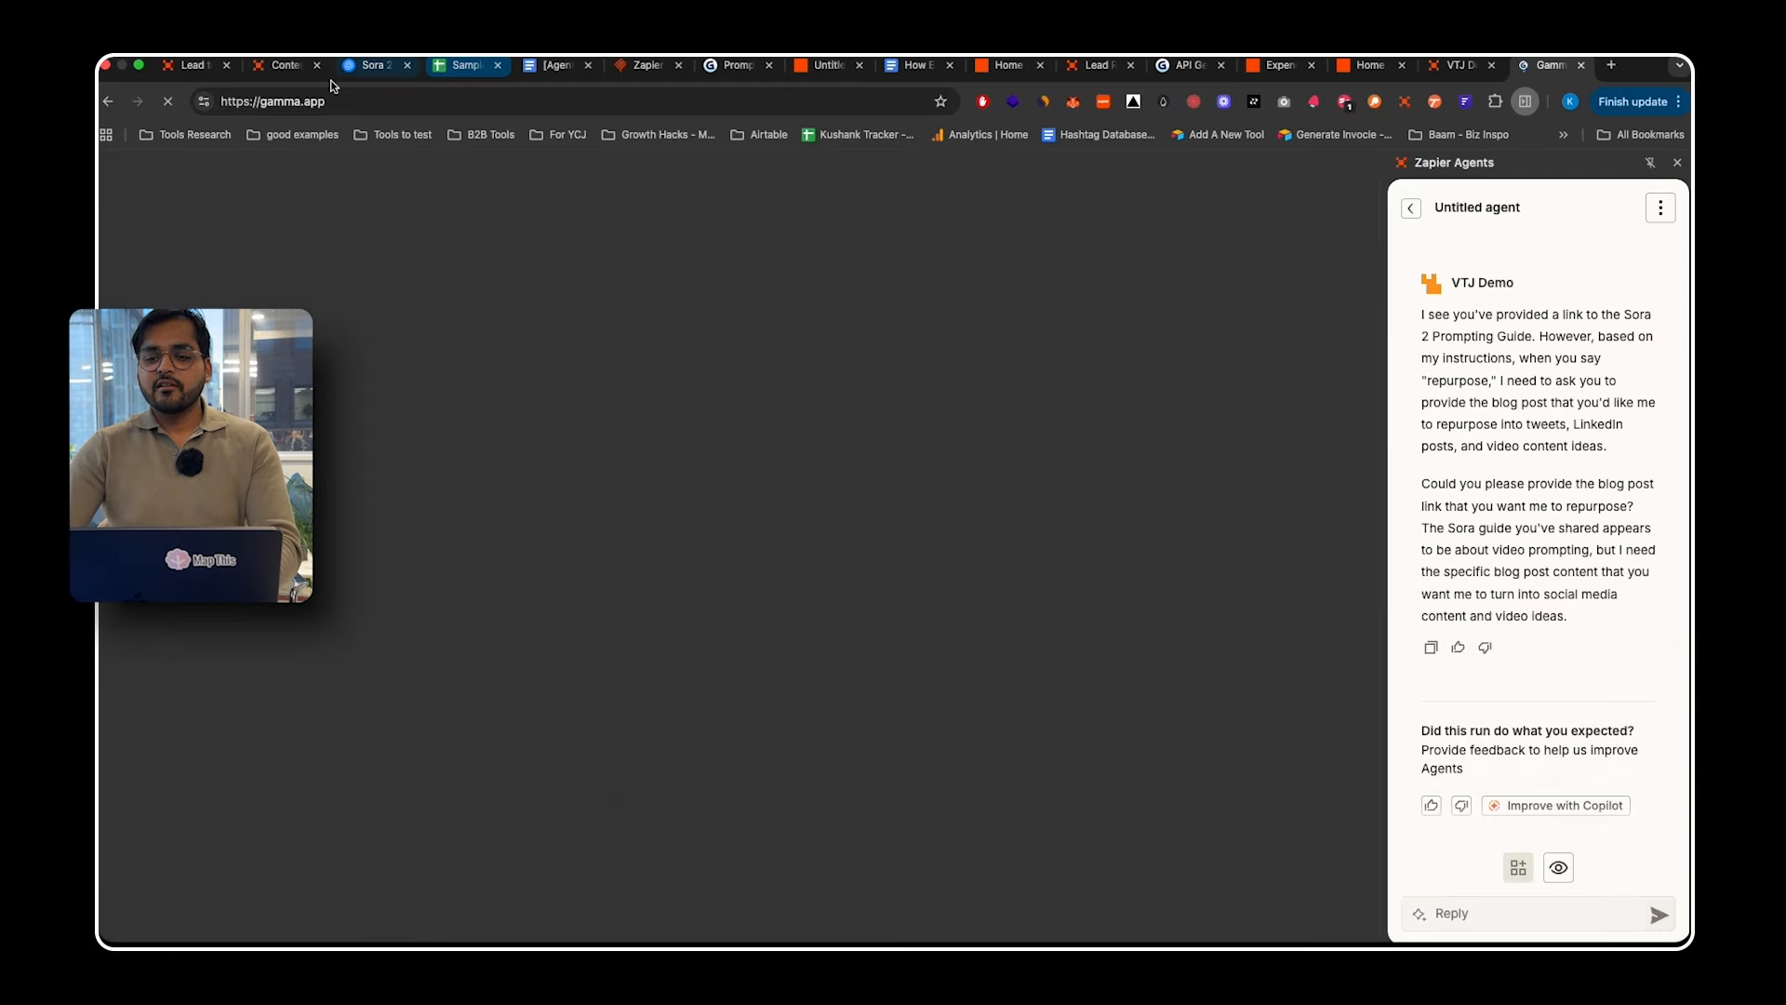
{"action": "left_click", "coordinate": [286, 73]}
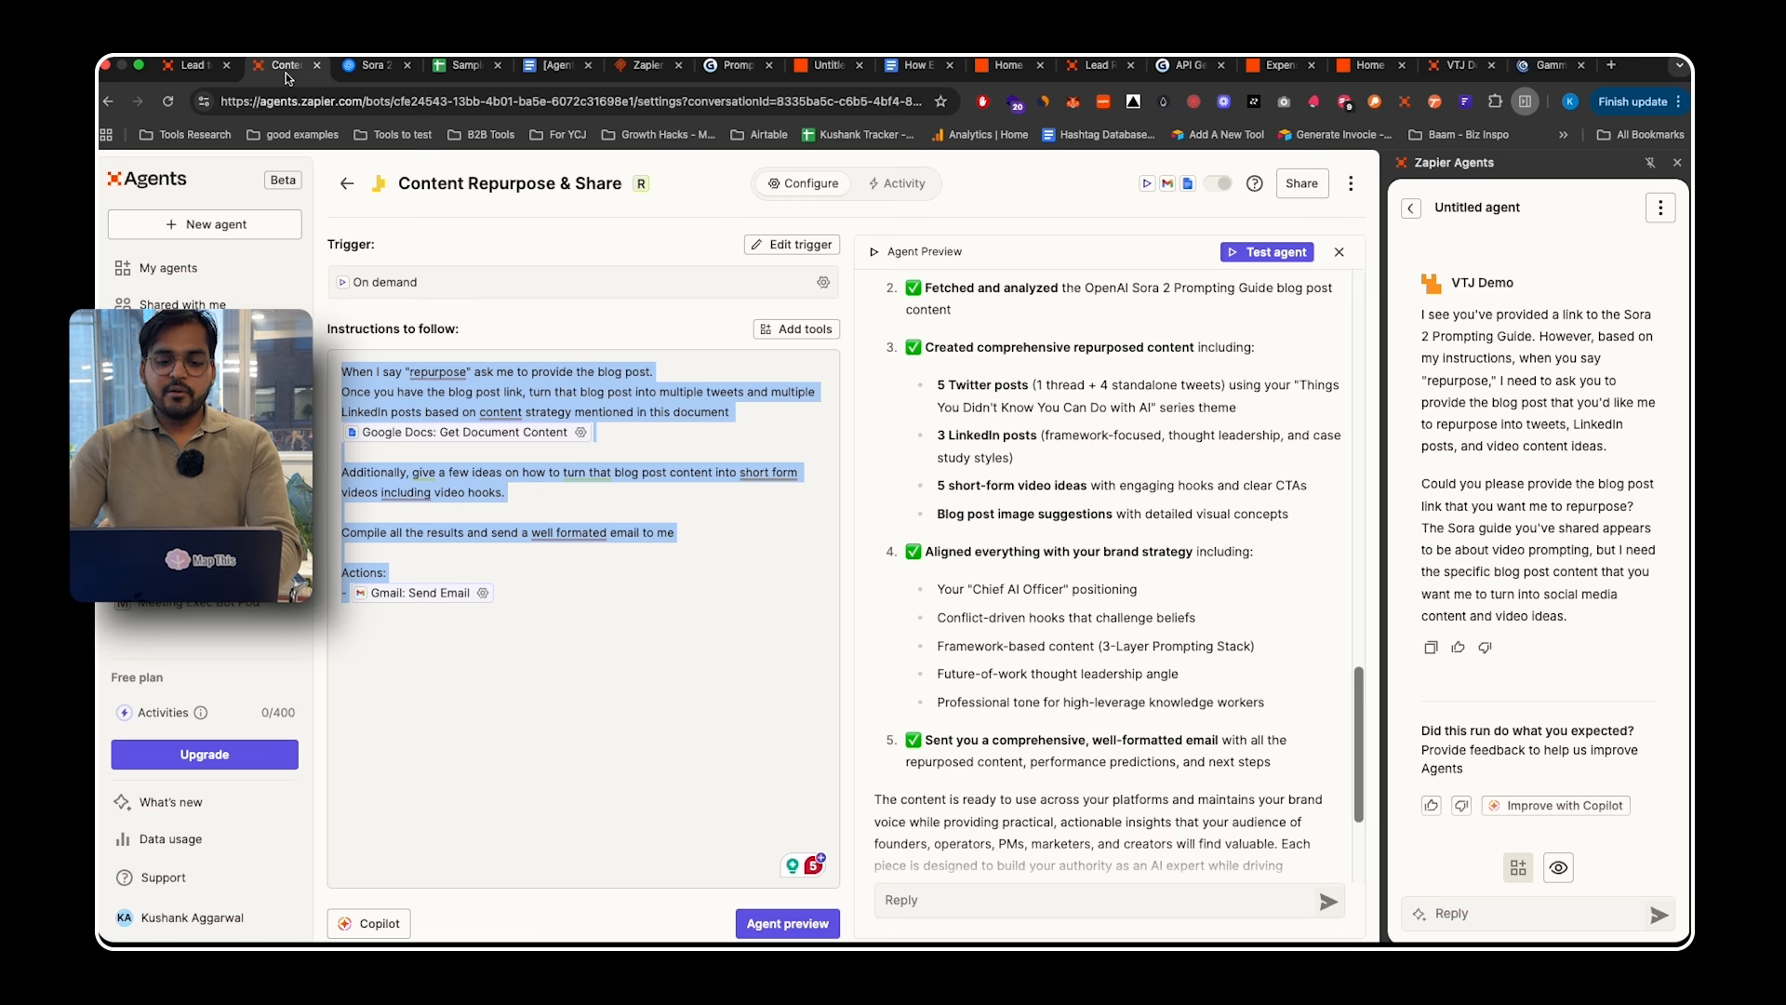
{"action": "left_click", "coordinate": [1462, 65]}
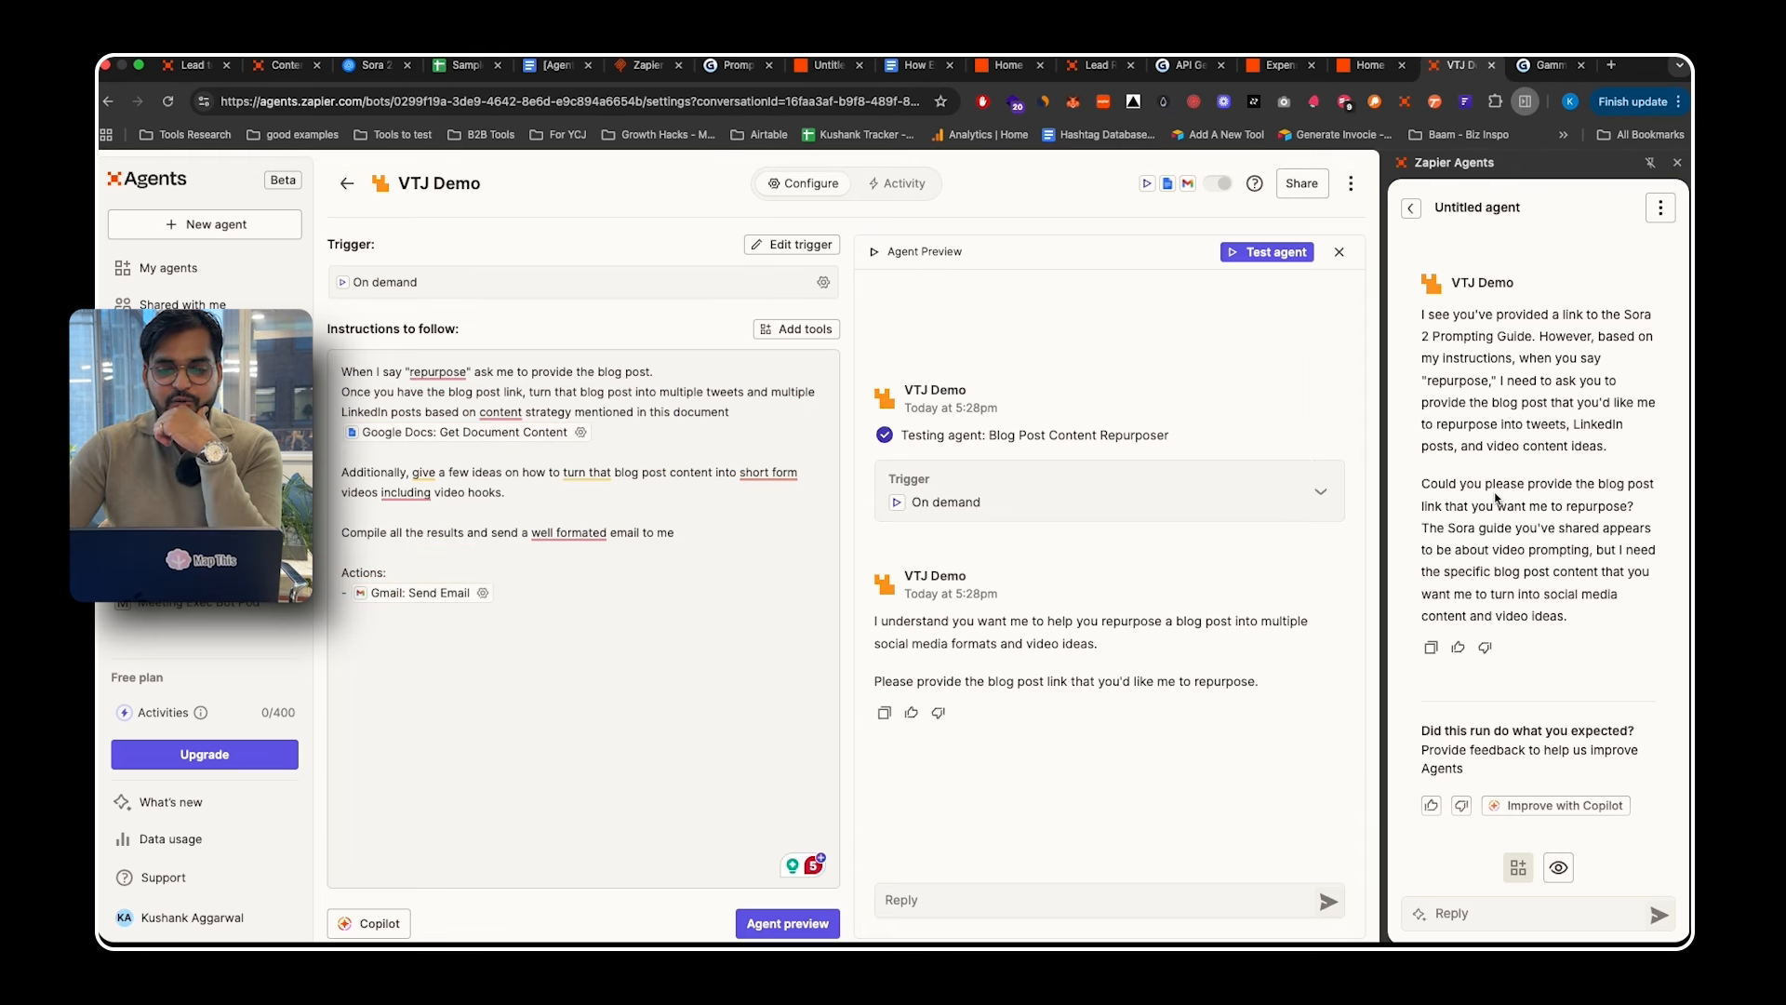
{"action": "scroll", "coordinate": [1497, 498], "scroll_direction": "up", "scroll_amount": 1}
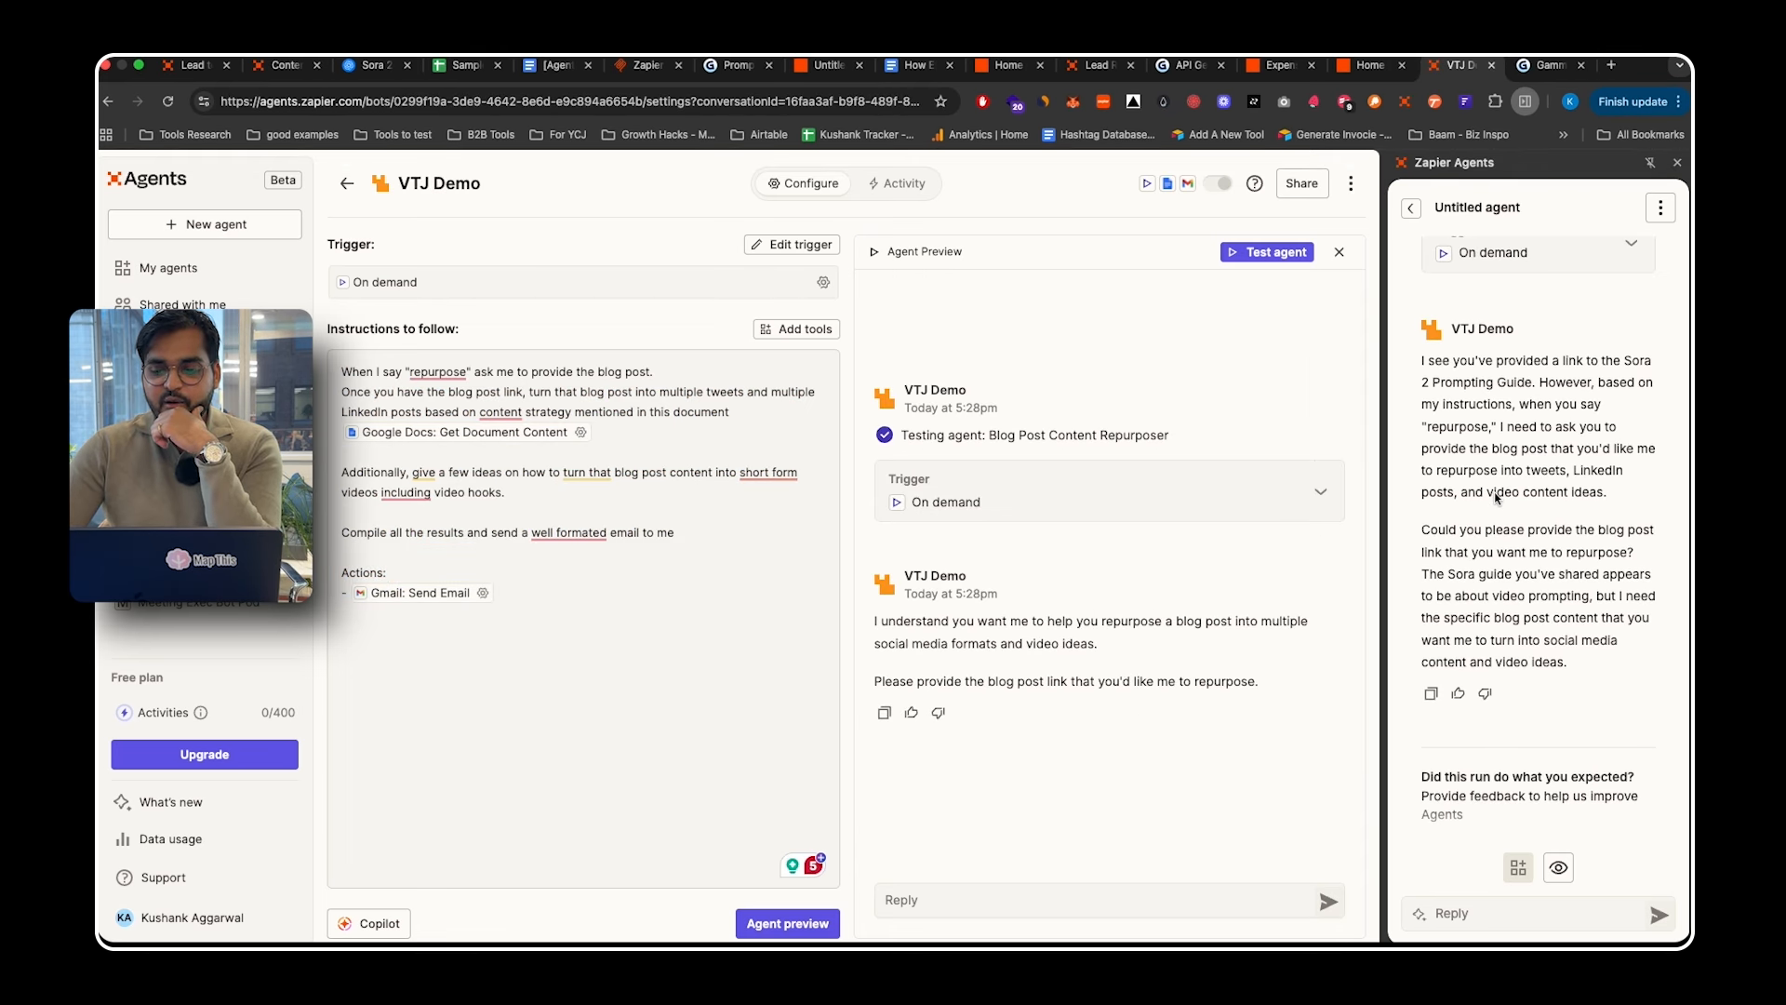
{"action": "scroll", "coordinate": [1497, 498], "scroll_direction": "up", "scroll_amount": 4}
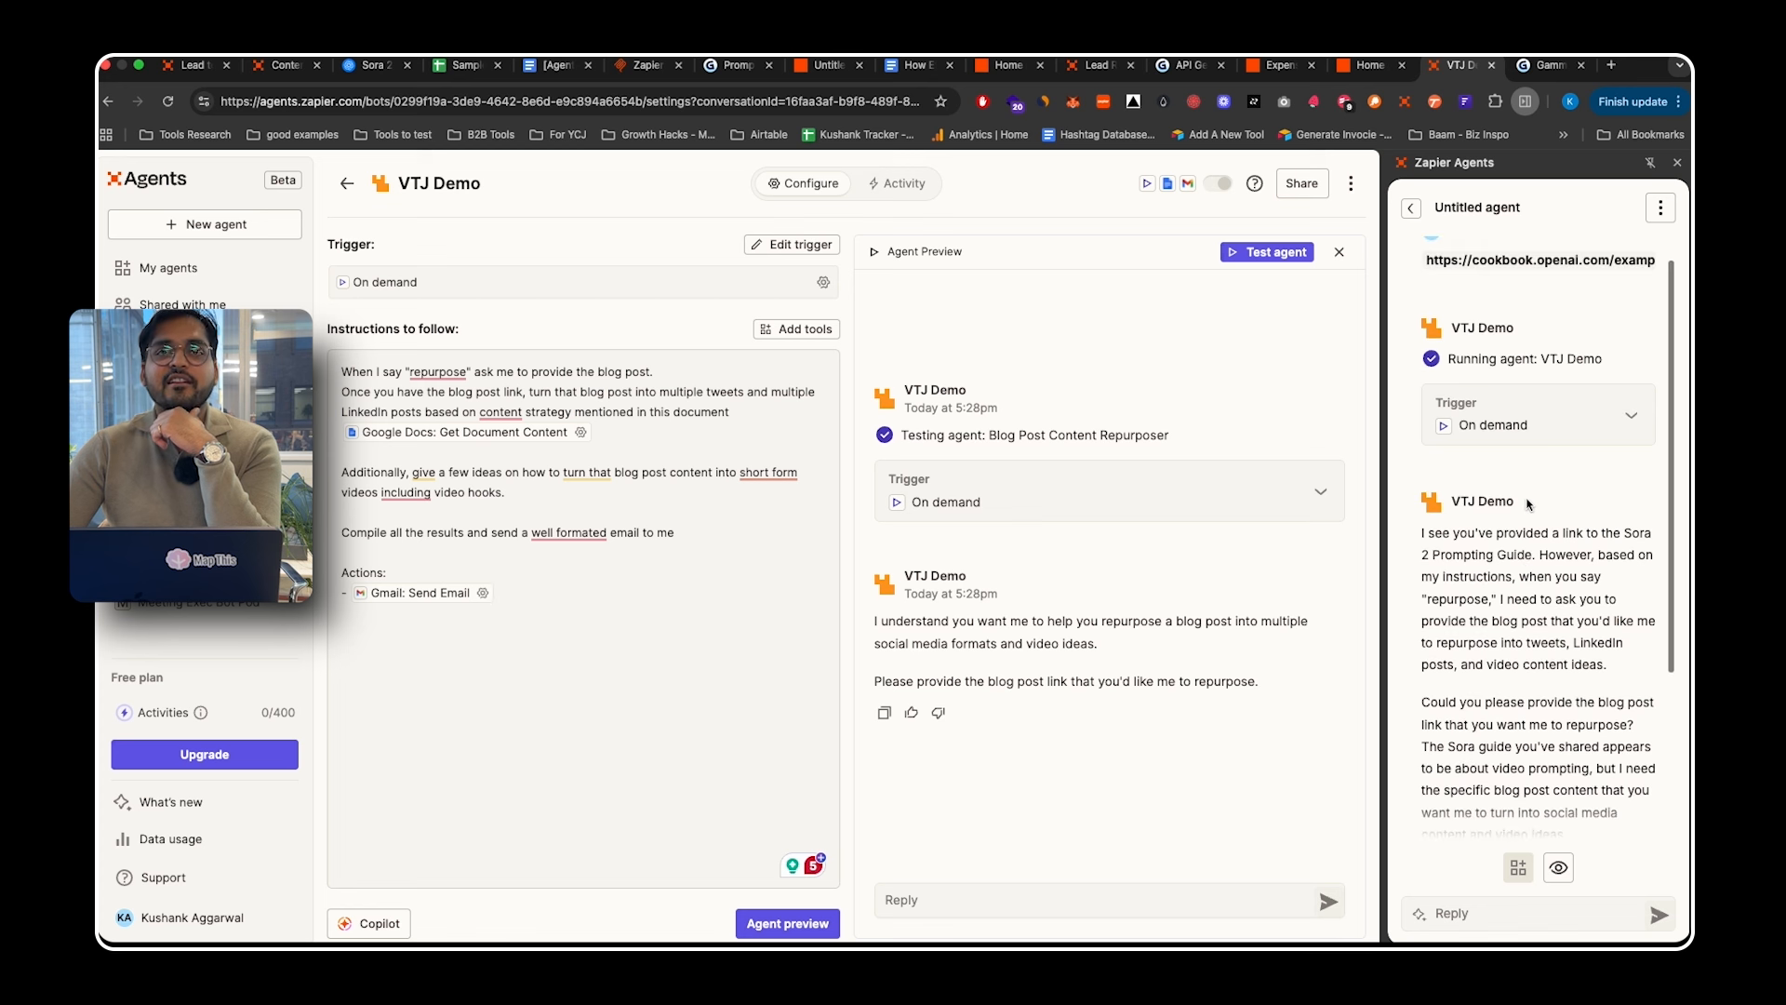
- Reply "repurpose" to VTJ Demo in the Zapier Agents extension, and send it the copied Sora 2 Prompting Guide link
{"action": "scroll", "coordinate": [1528, 493], "scroll_direction": "down", "scroll_amount": 2}
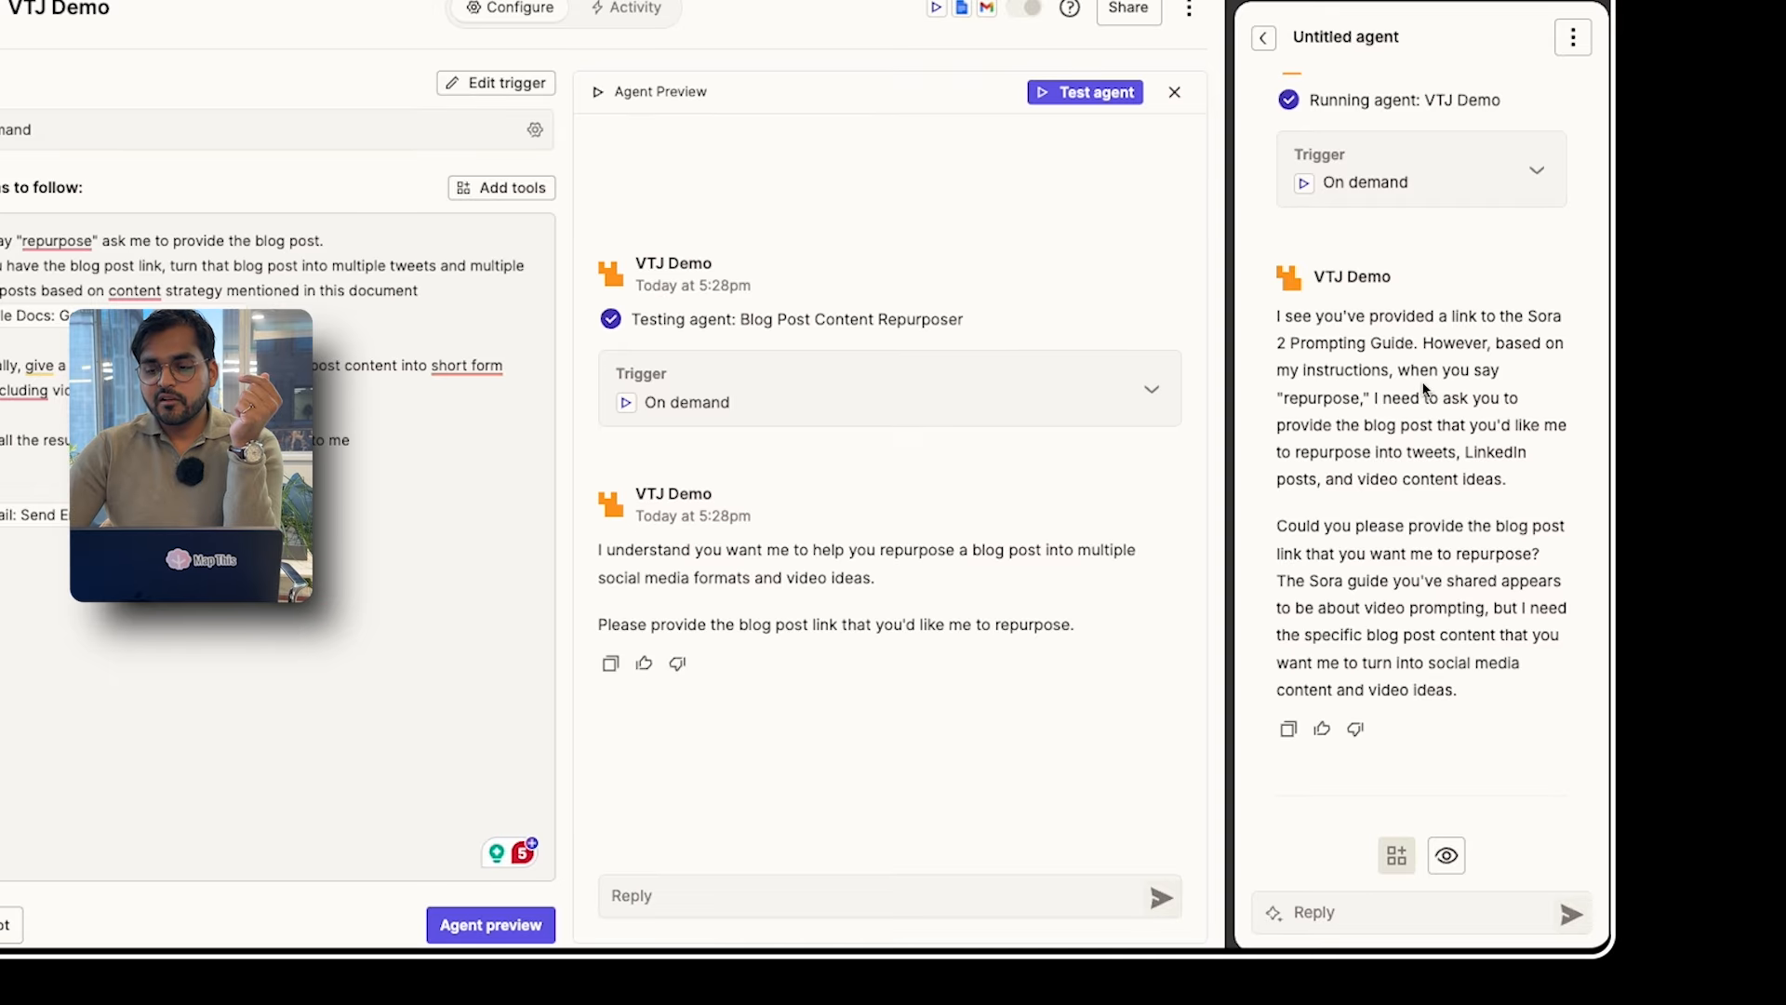
{"action": "scroll", "coordinate": [1407, 430], "scroll_direction": "down", "scroll_amount": 1}
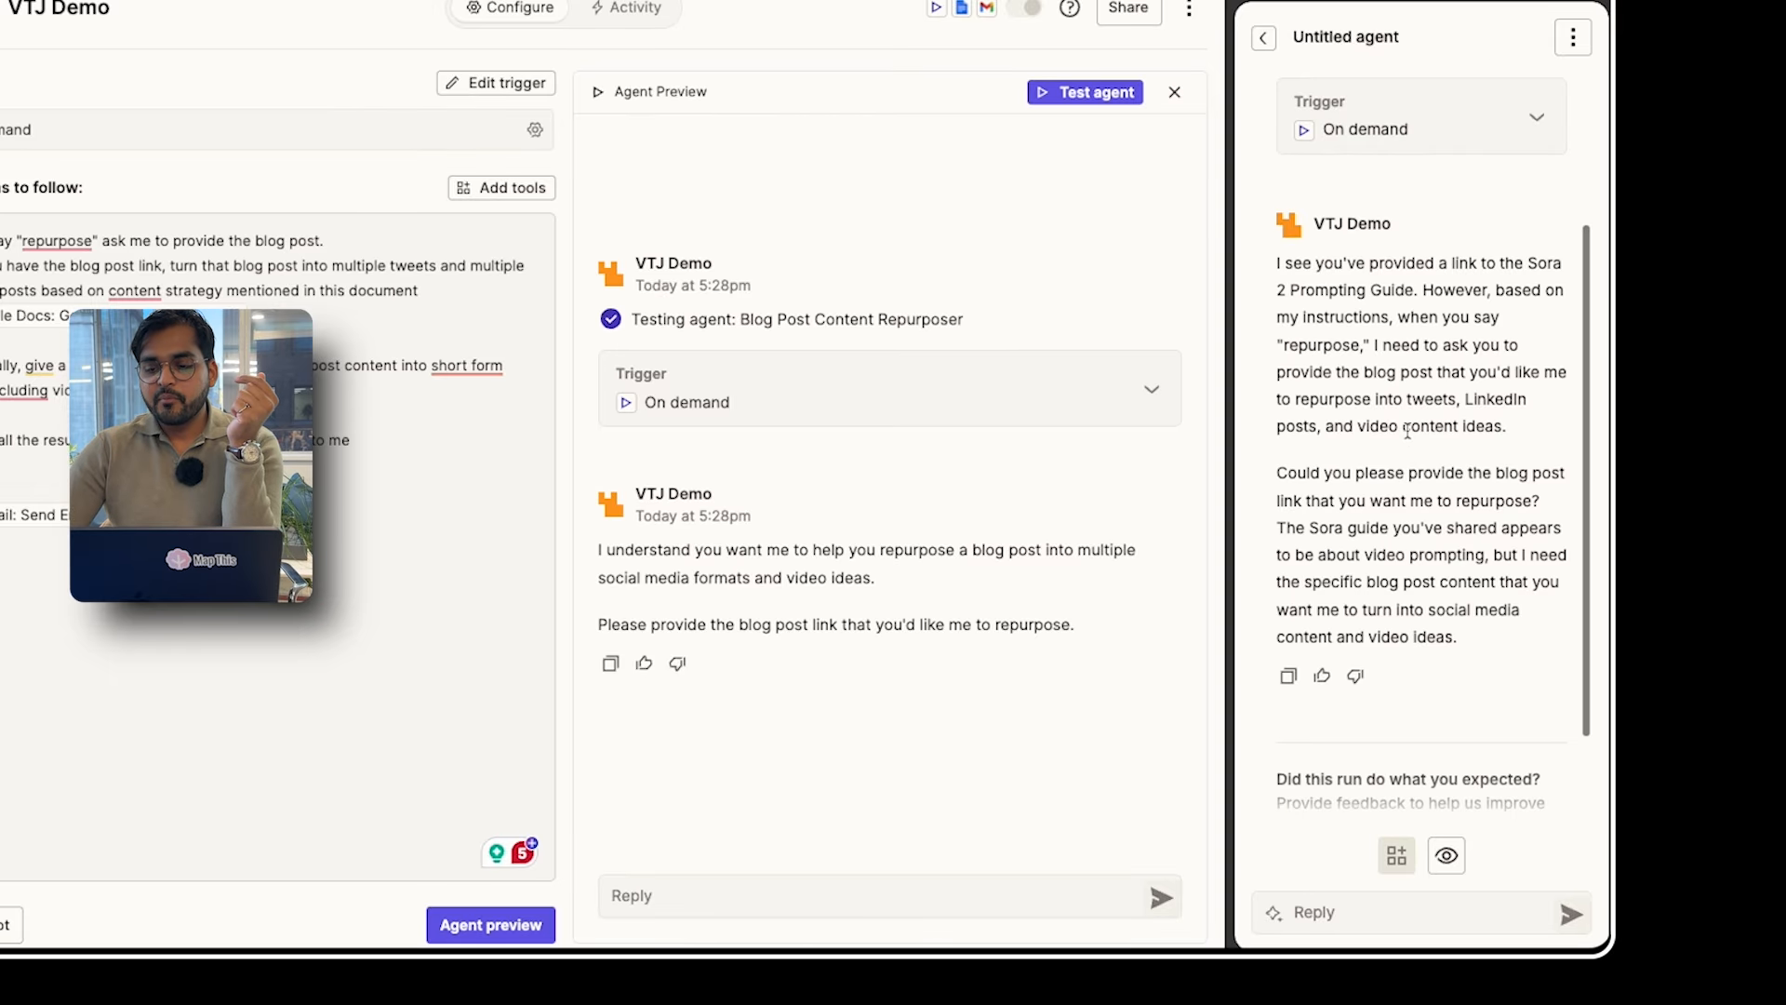
{"action": "left_click", "coordinate": [1308, 907]}
{"action": "type", "text": "reputpo"}
{"action": "key", "text": "BackSpace"}
{"action": "key", "text": "BackSpace"}
{"action": "key", "text": "BackSpace"}
{"action": "key", "text": "BackSpace"}
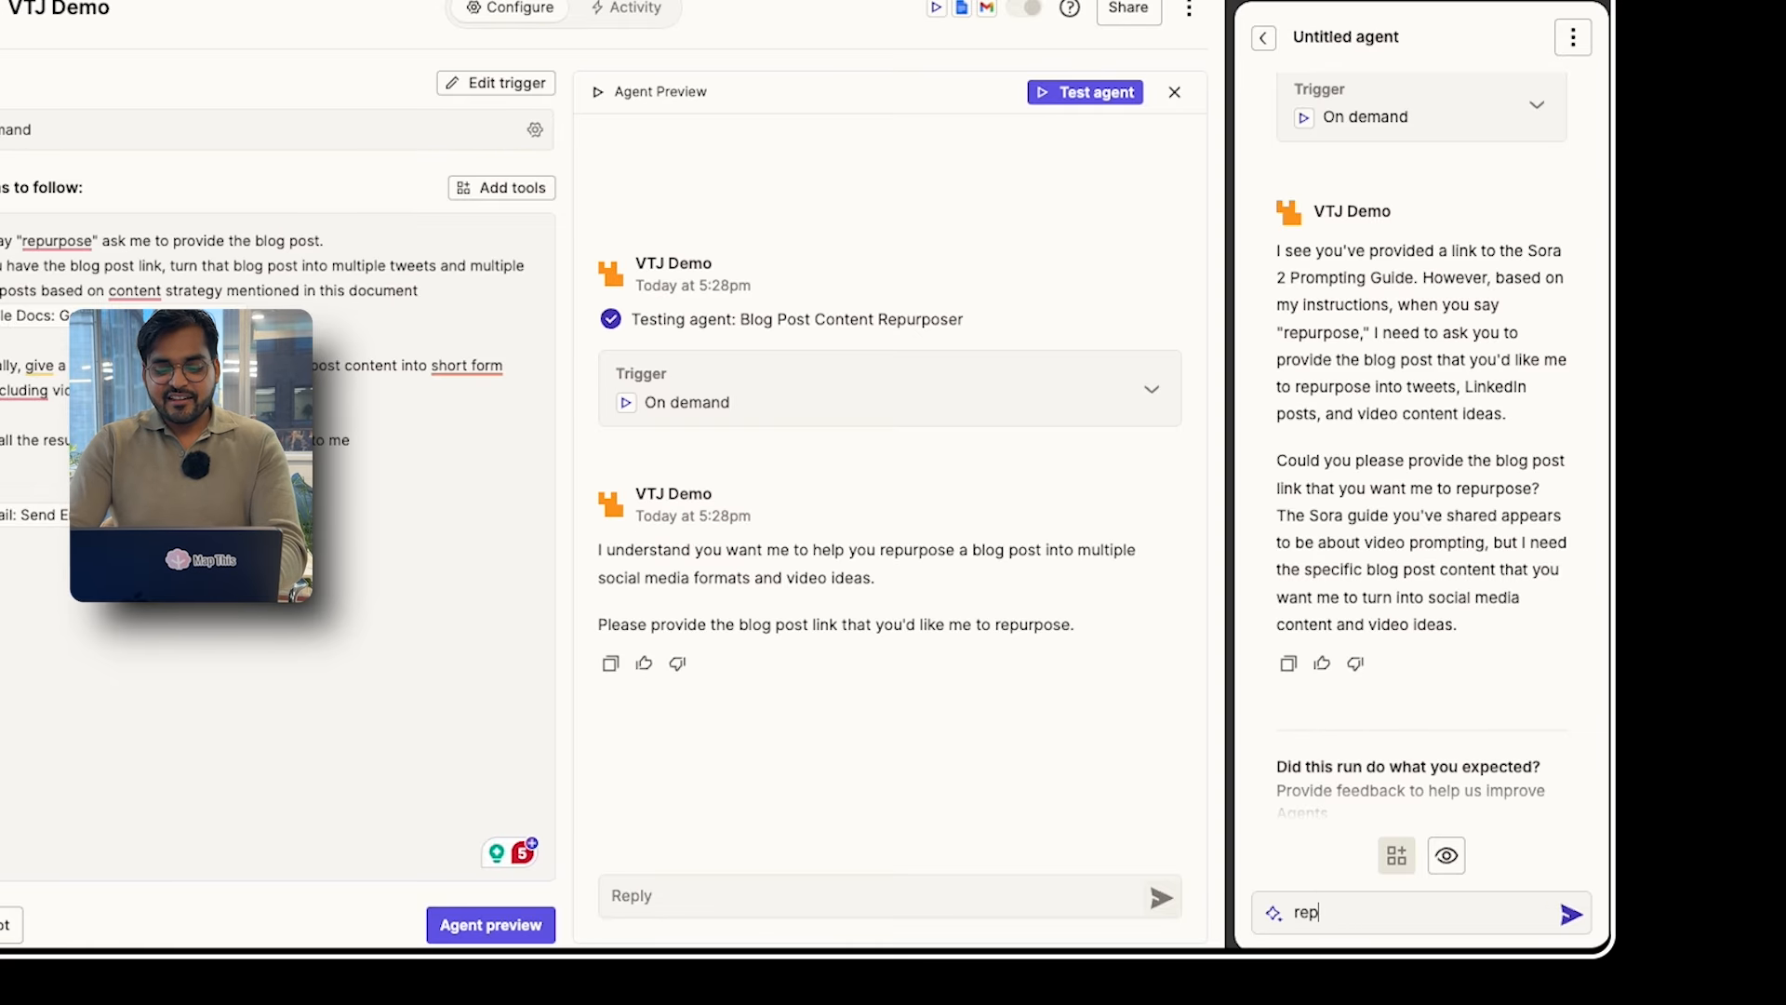
{"action": "type", "text": "urpose"}
{"action": "key", "text": "Return"}
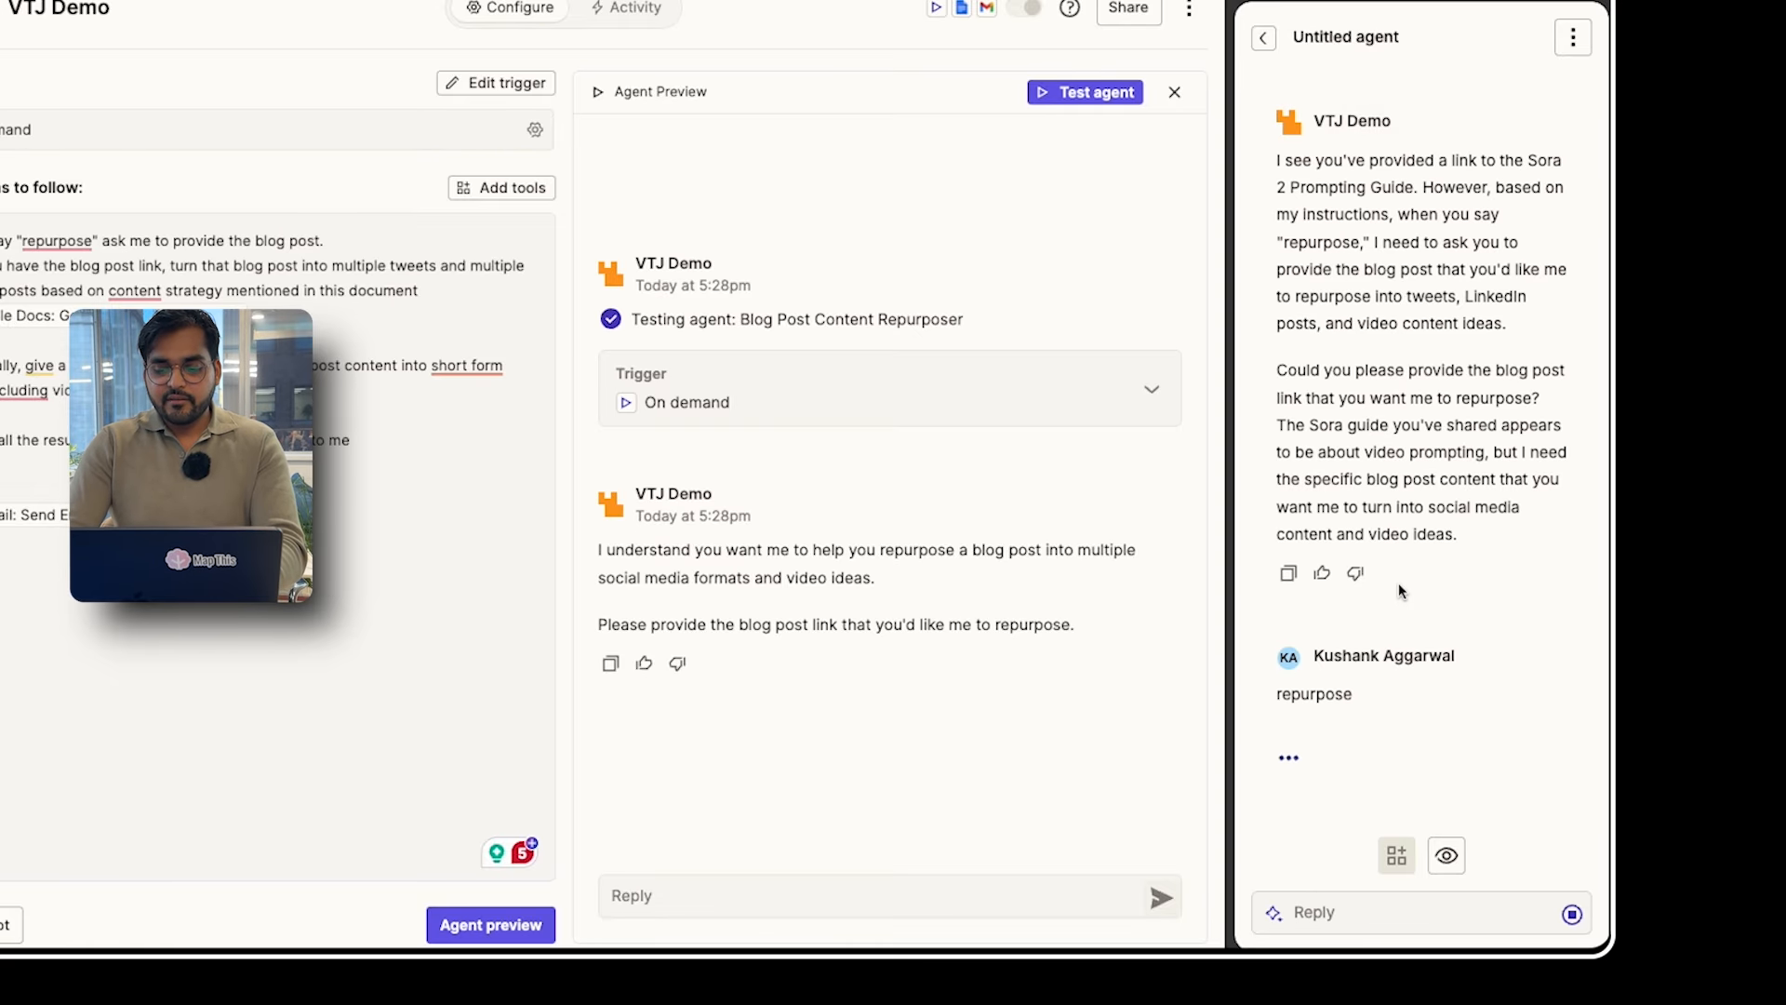
{"action": "key", "text": "super+v"}
{"action": "key", "text": "Return"}
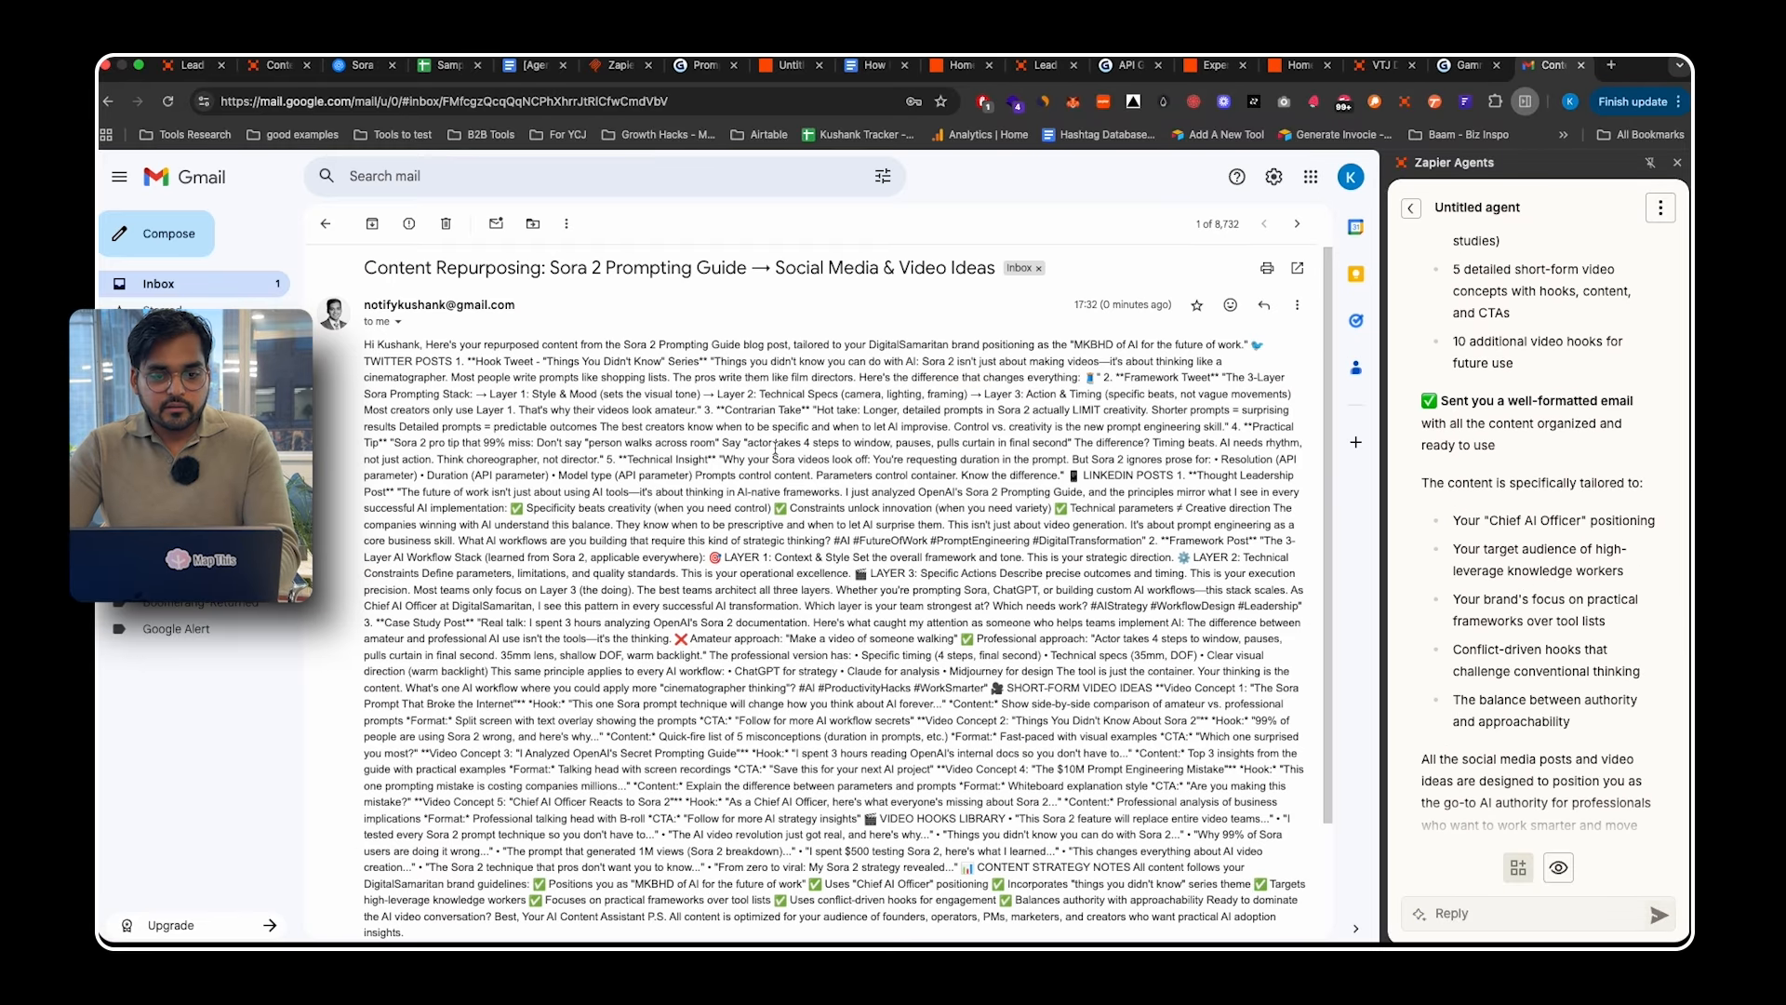
- Return to VTJ Demo and correct its email instruction to "send a well-formatted email to me.", adding blank lines below it
{"action": "scroll", "coordinate": [775, 449], "scroll_direction": "down", "scroll_amount": 1}
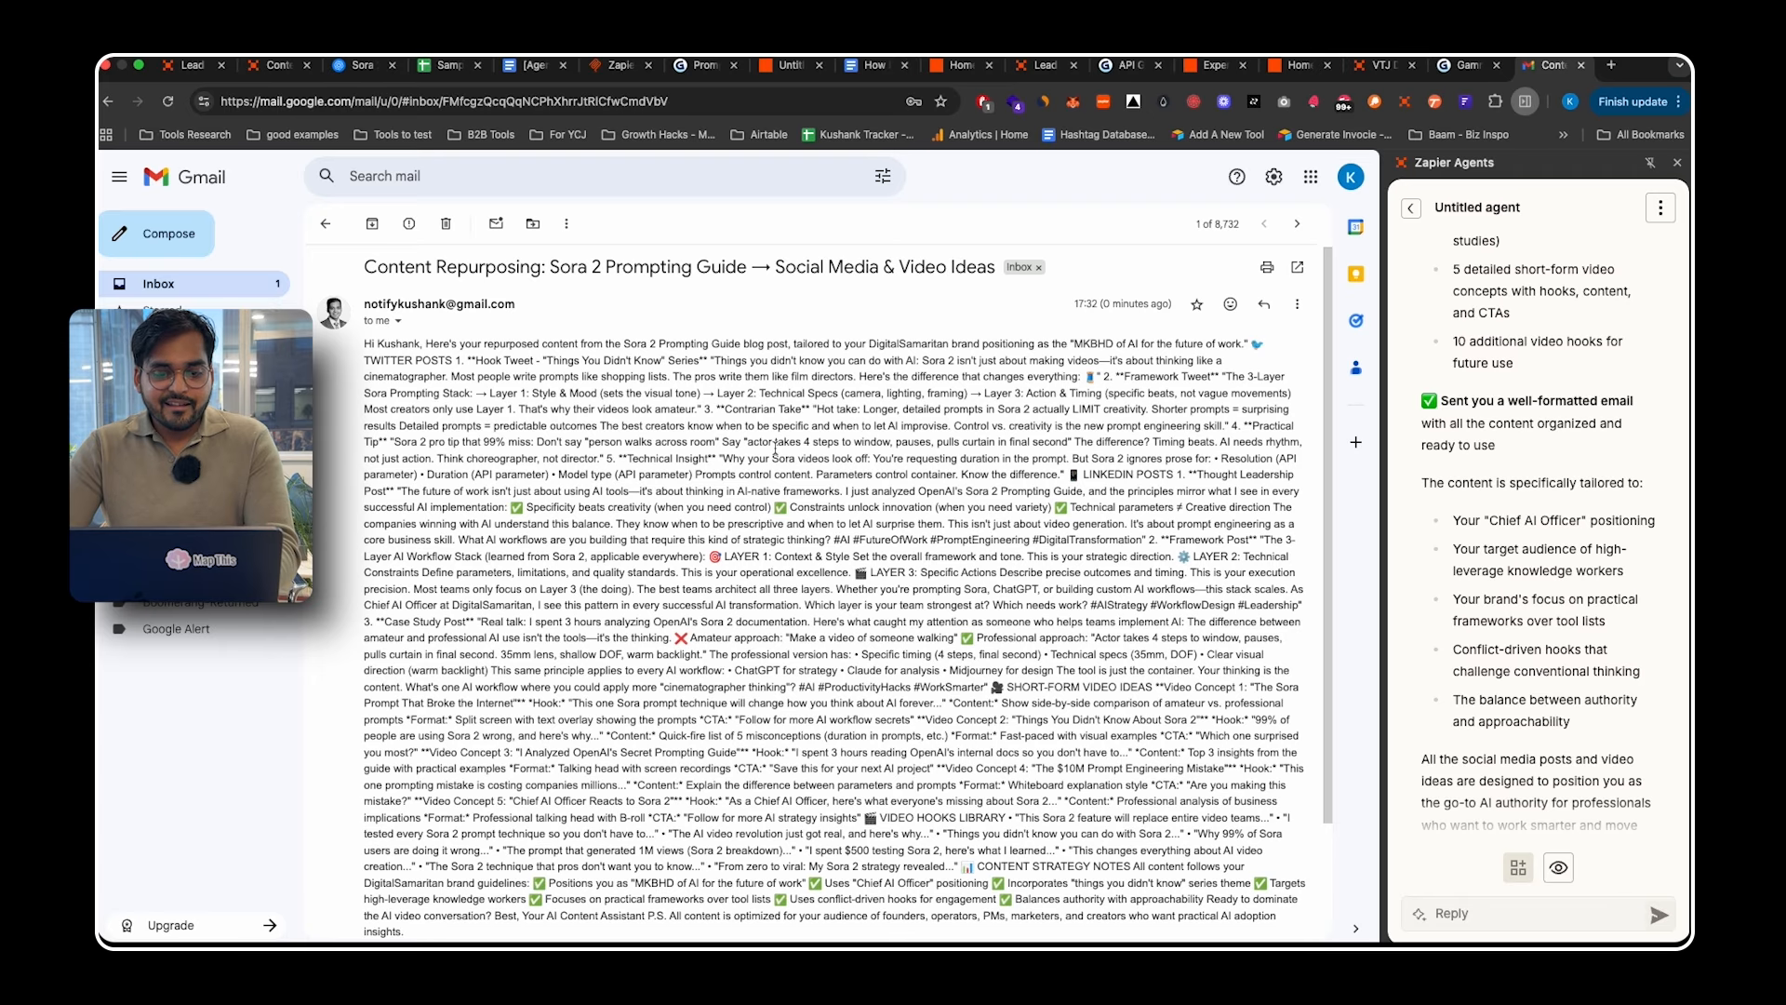
{"action": "key", "text": "ctrl+shift+Tab"}
{"action": "left_click", "coordinate": [1399, 74]}
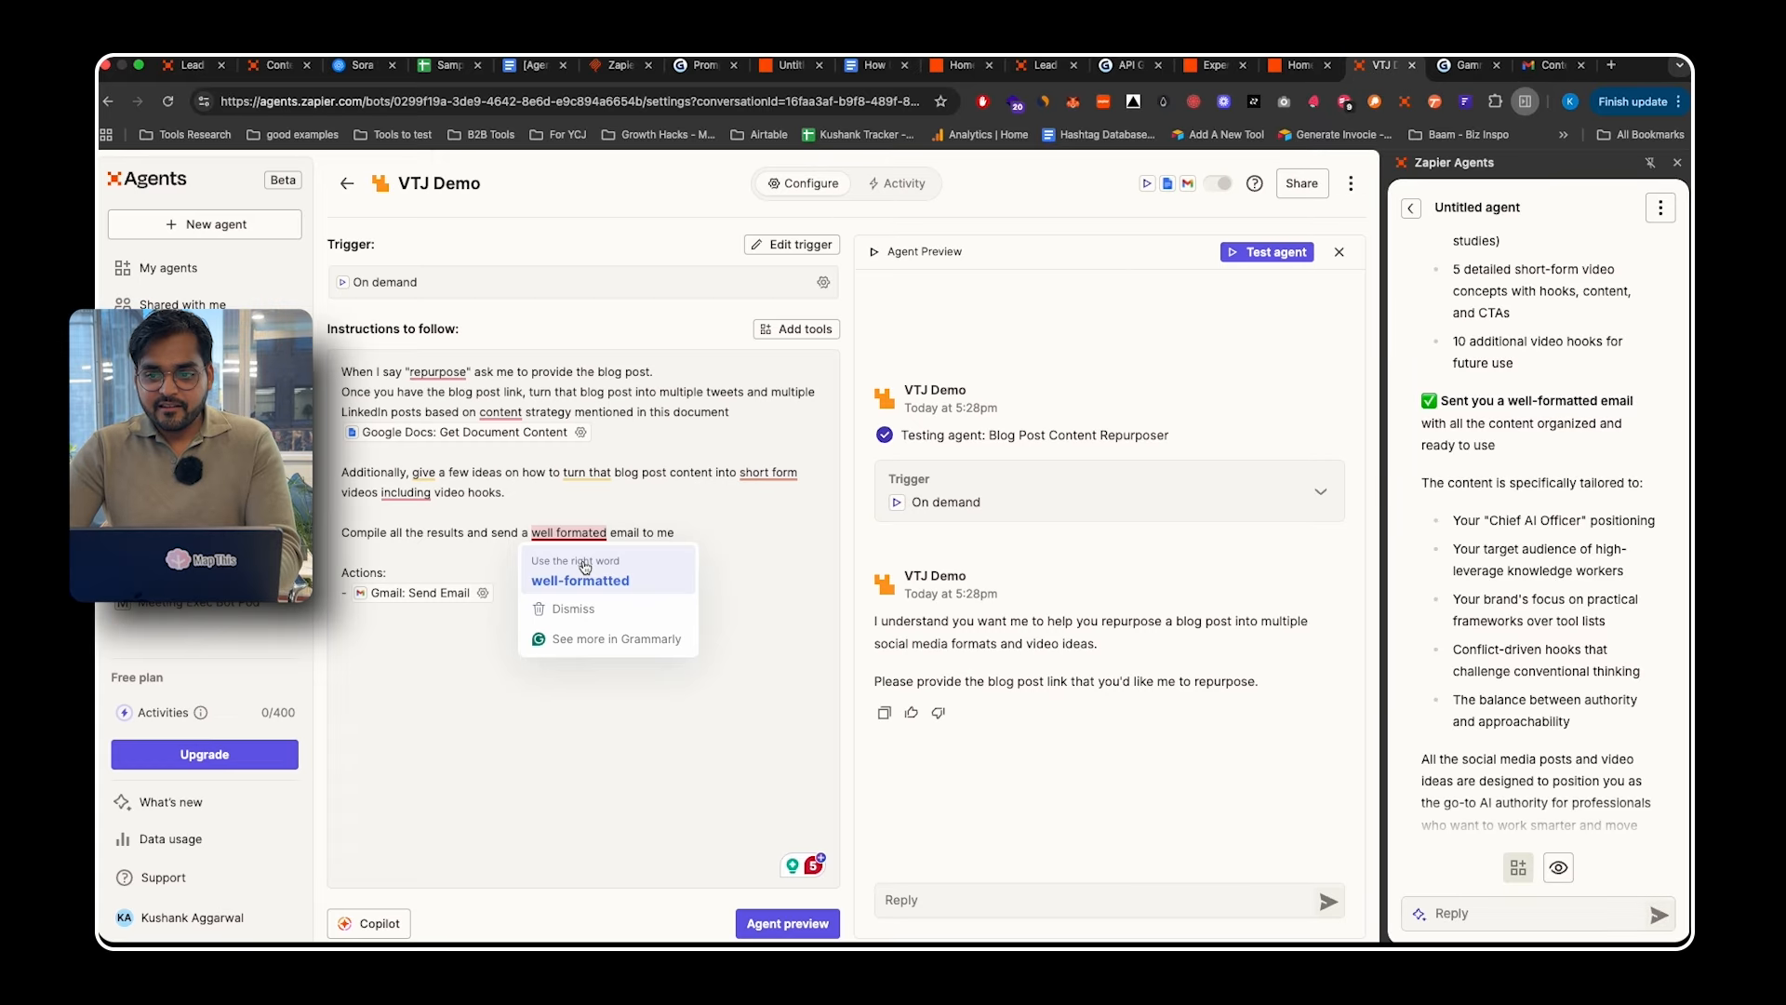
{"action": "left_click", "coordinate": [713, 532]}
{"action": "type", "text": "."}
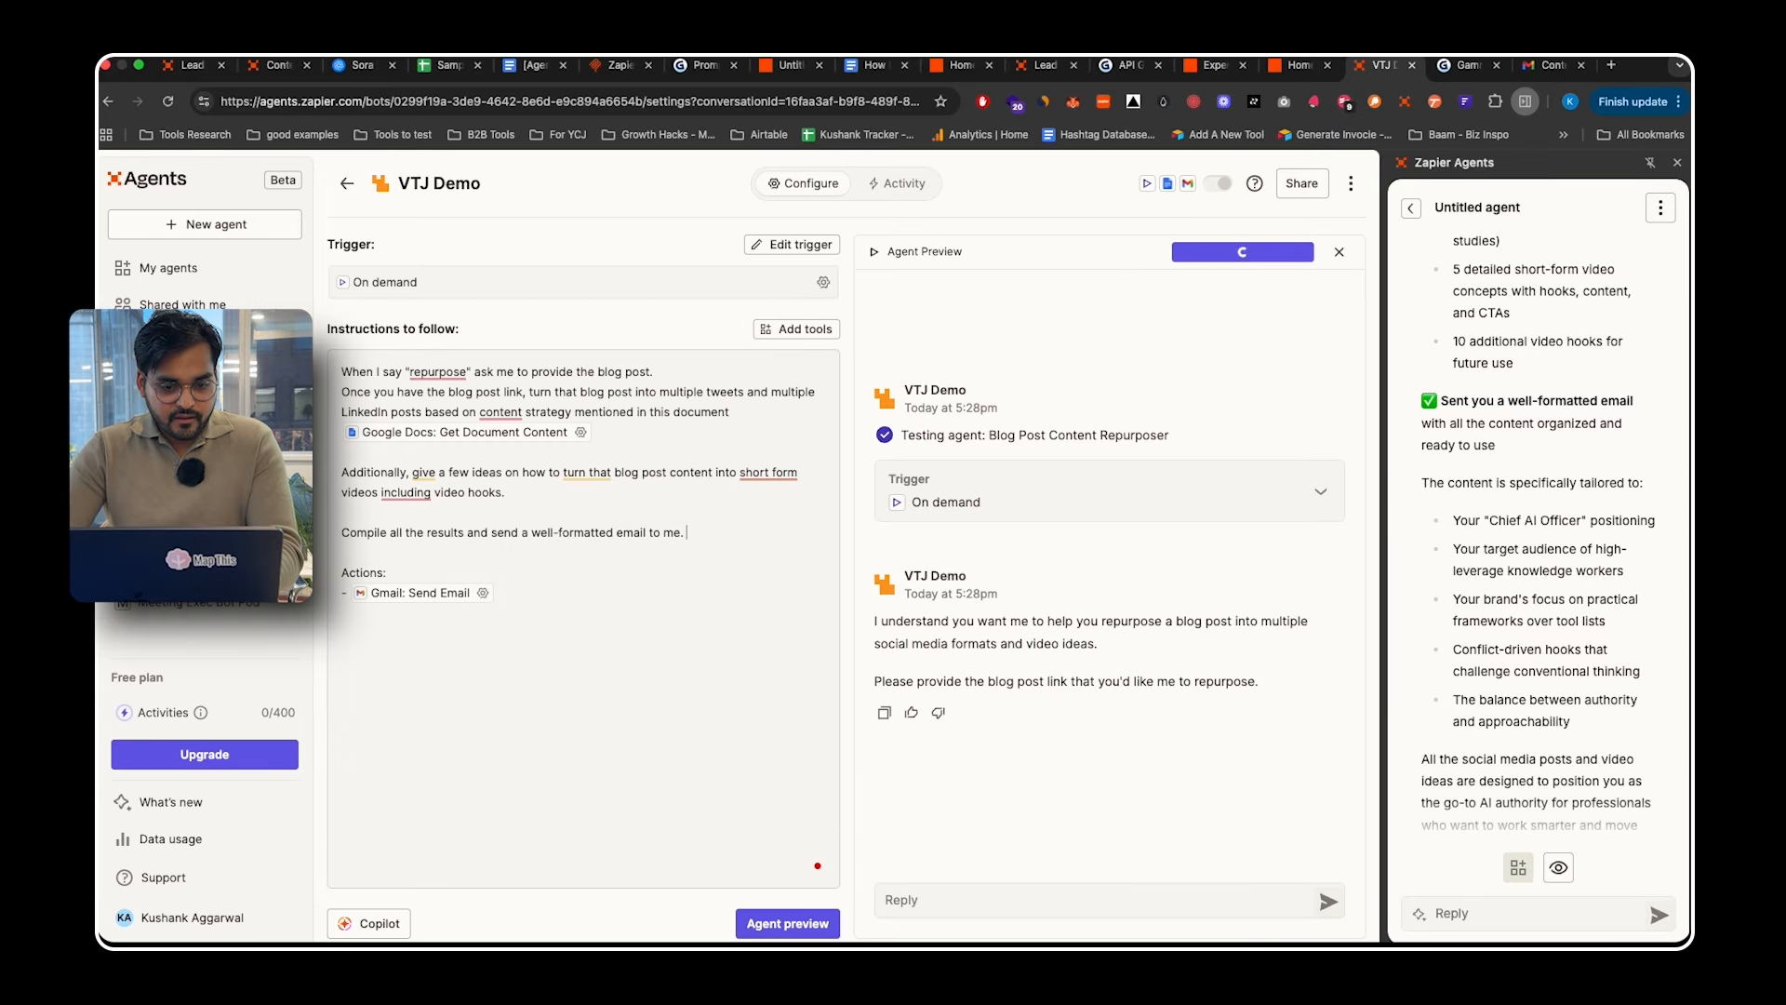
{"action": "key", "text": "Return"}
{"action": "key", "text": "Return"}
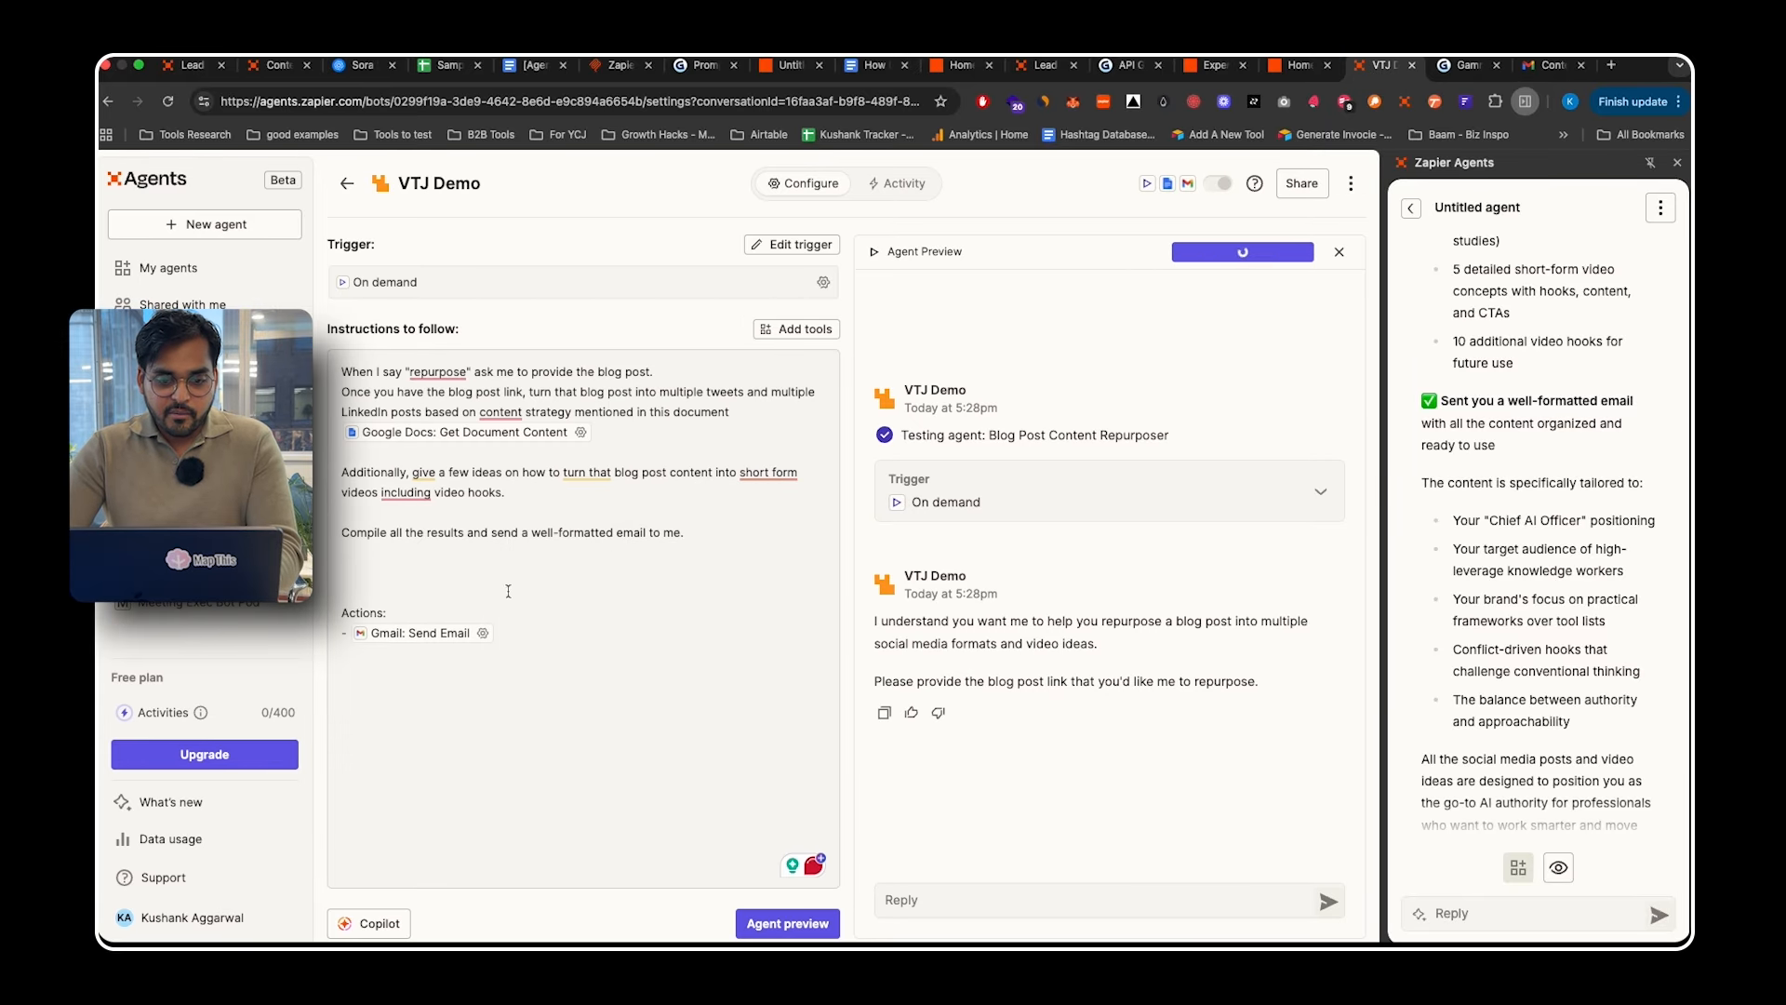
- Inspect the field settings of the Gmail: Send Email action and close them without saving
{"action": "left_click", "coordinate": [483, 637]}
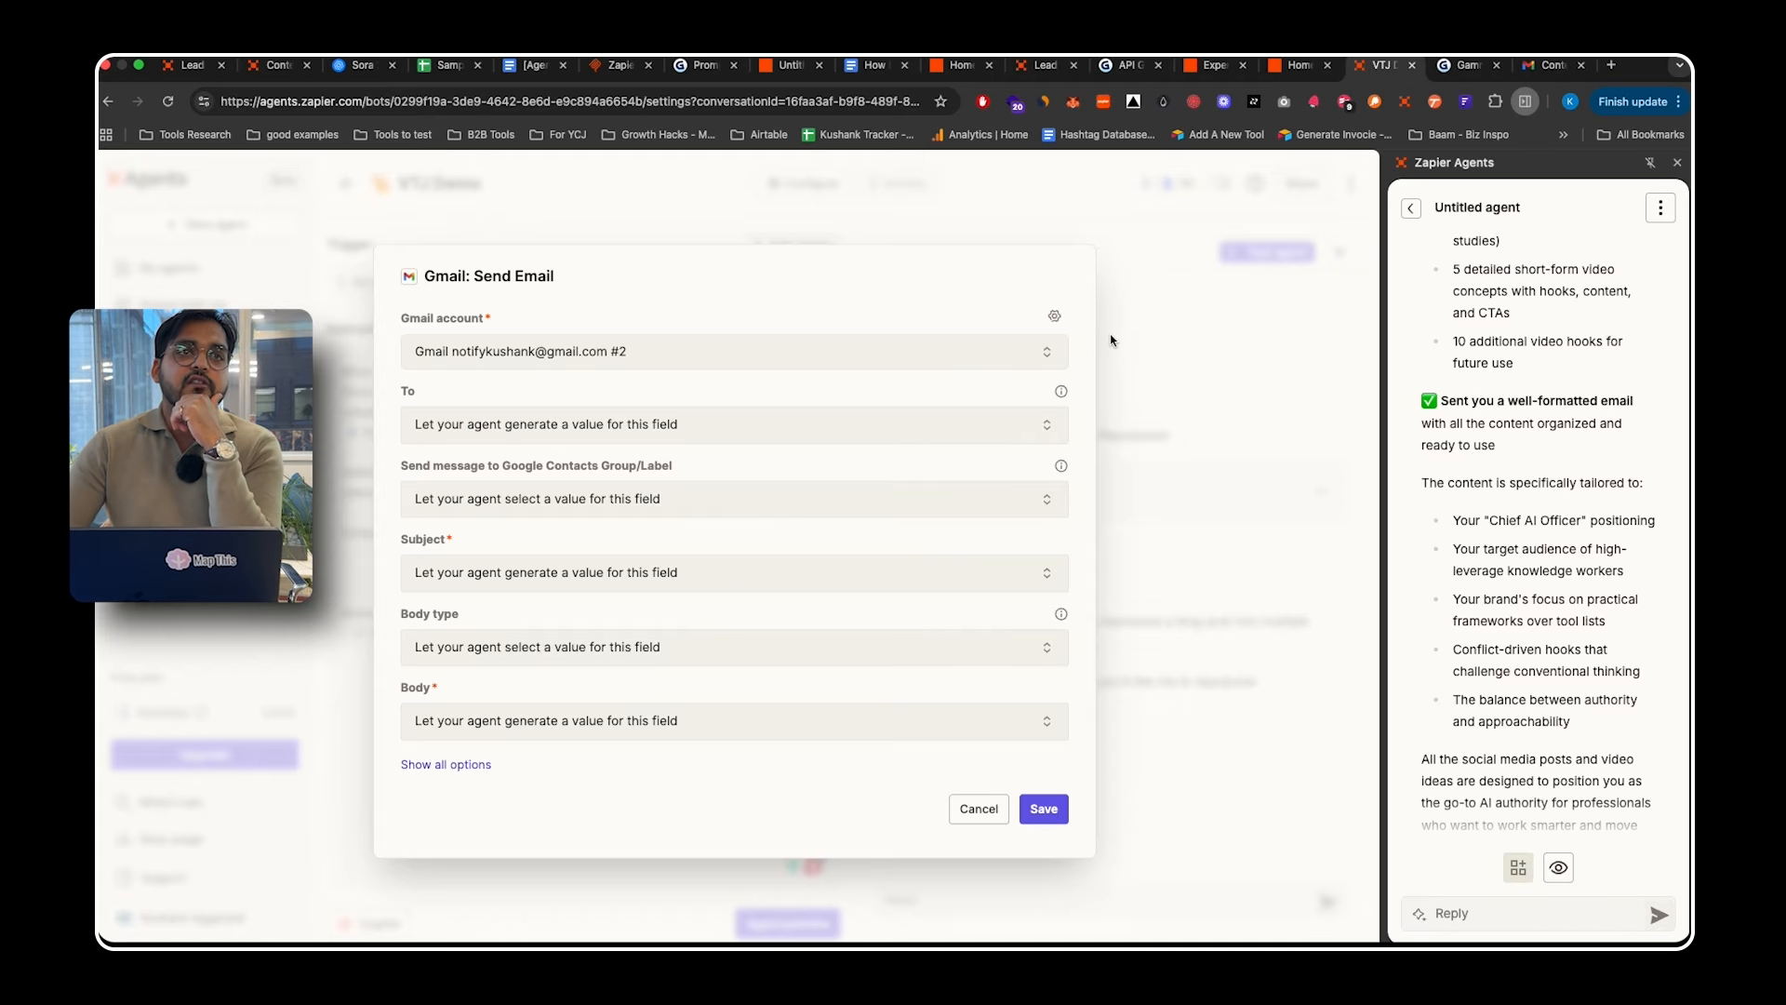
{"action": "left_click", "coordinate": [978, 808]}
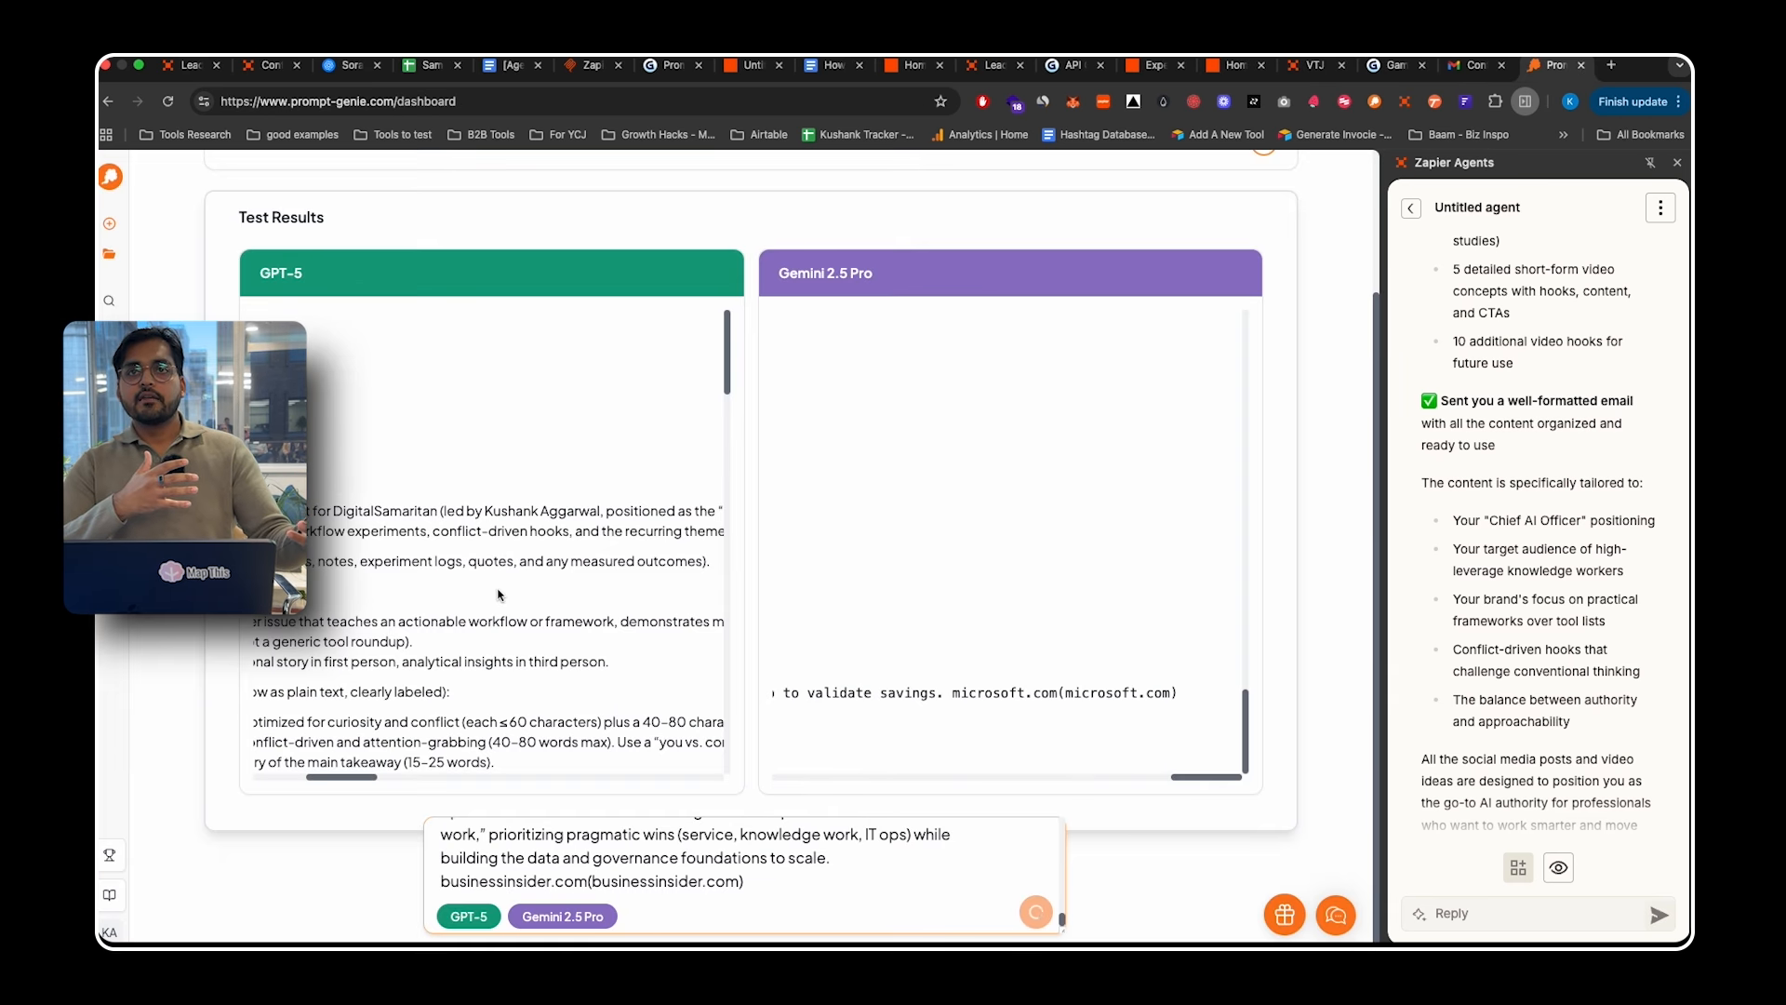
- Open ChatGPT at chatgpt.com in a new browser tab
{"action": "key", "text": "super+t"}
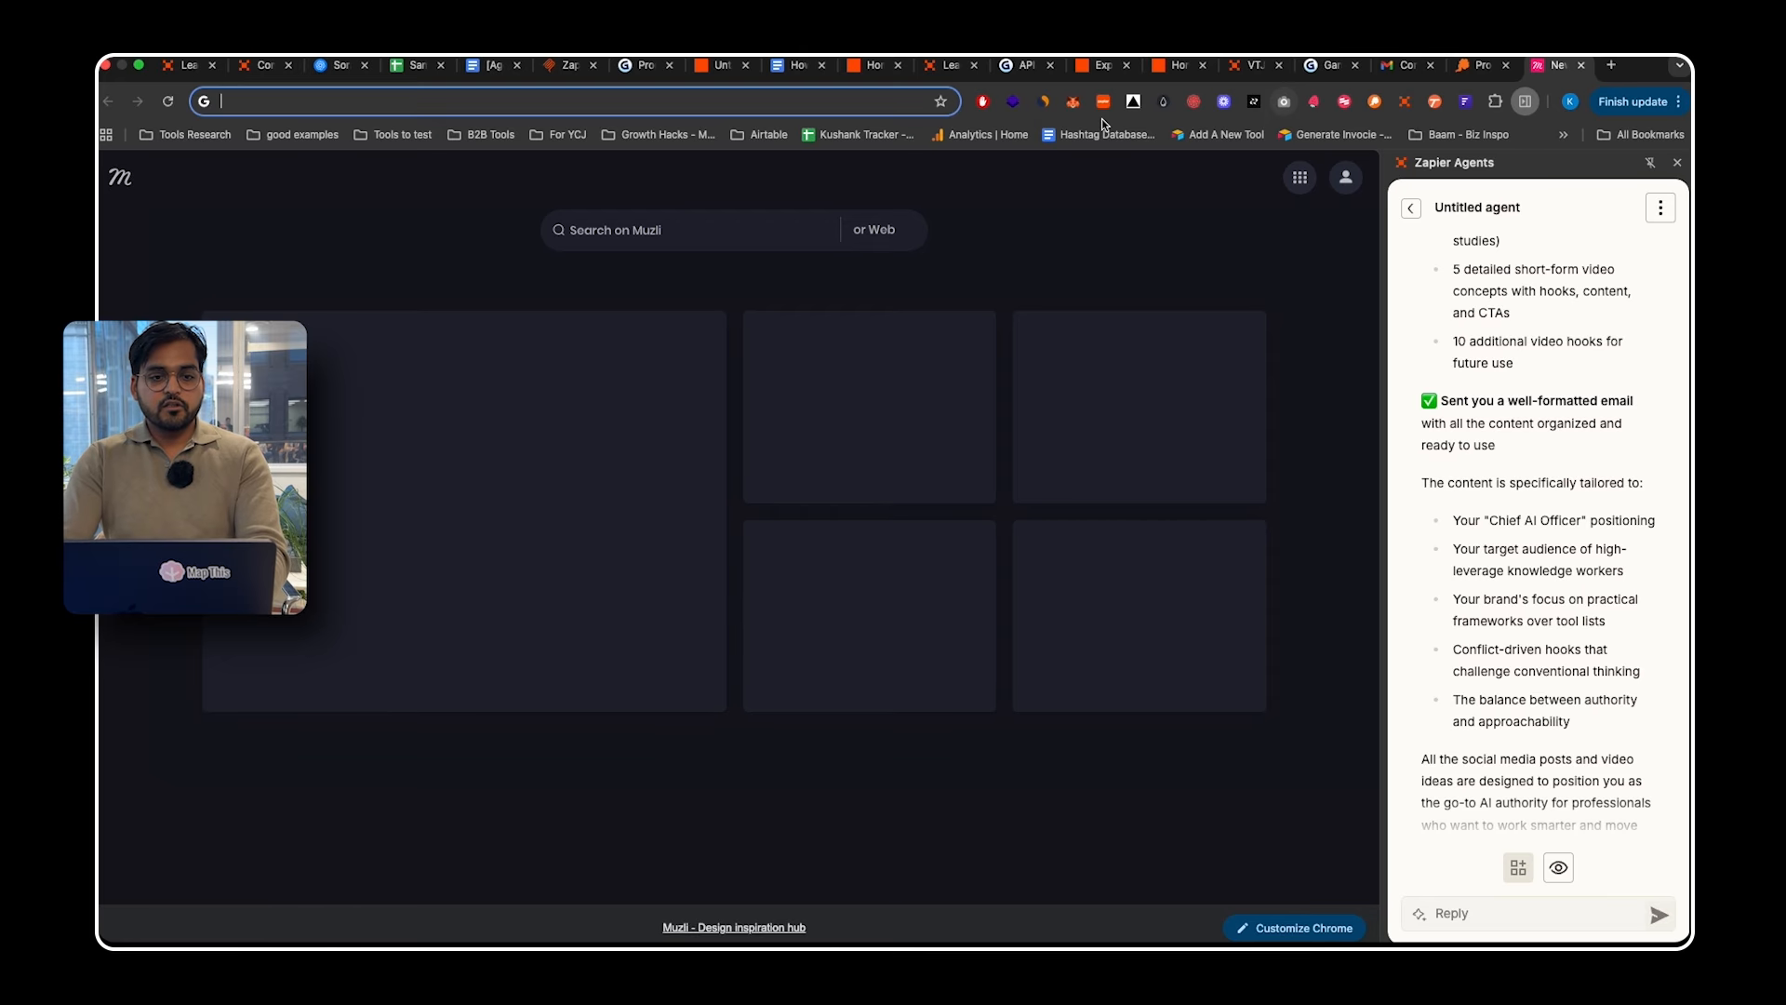
{"action": "type", "text": "chatgpt.com"}
{"action": "key", "text": "Return"}
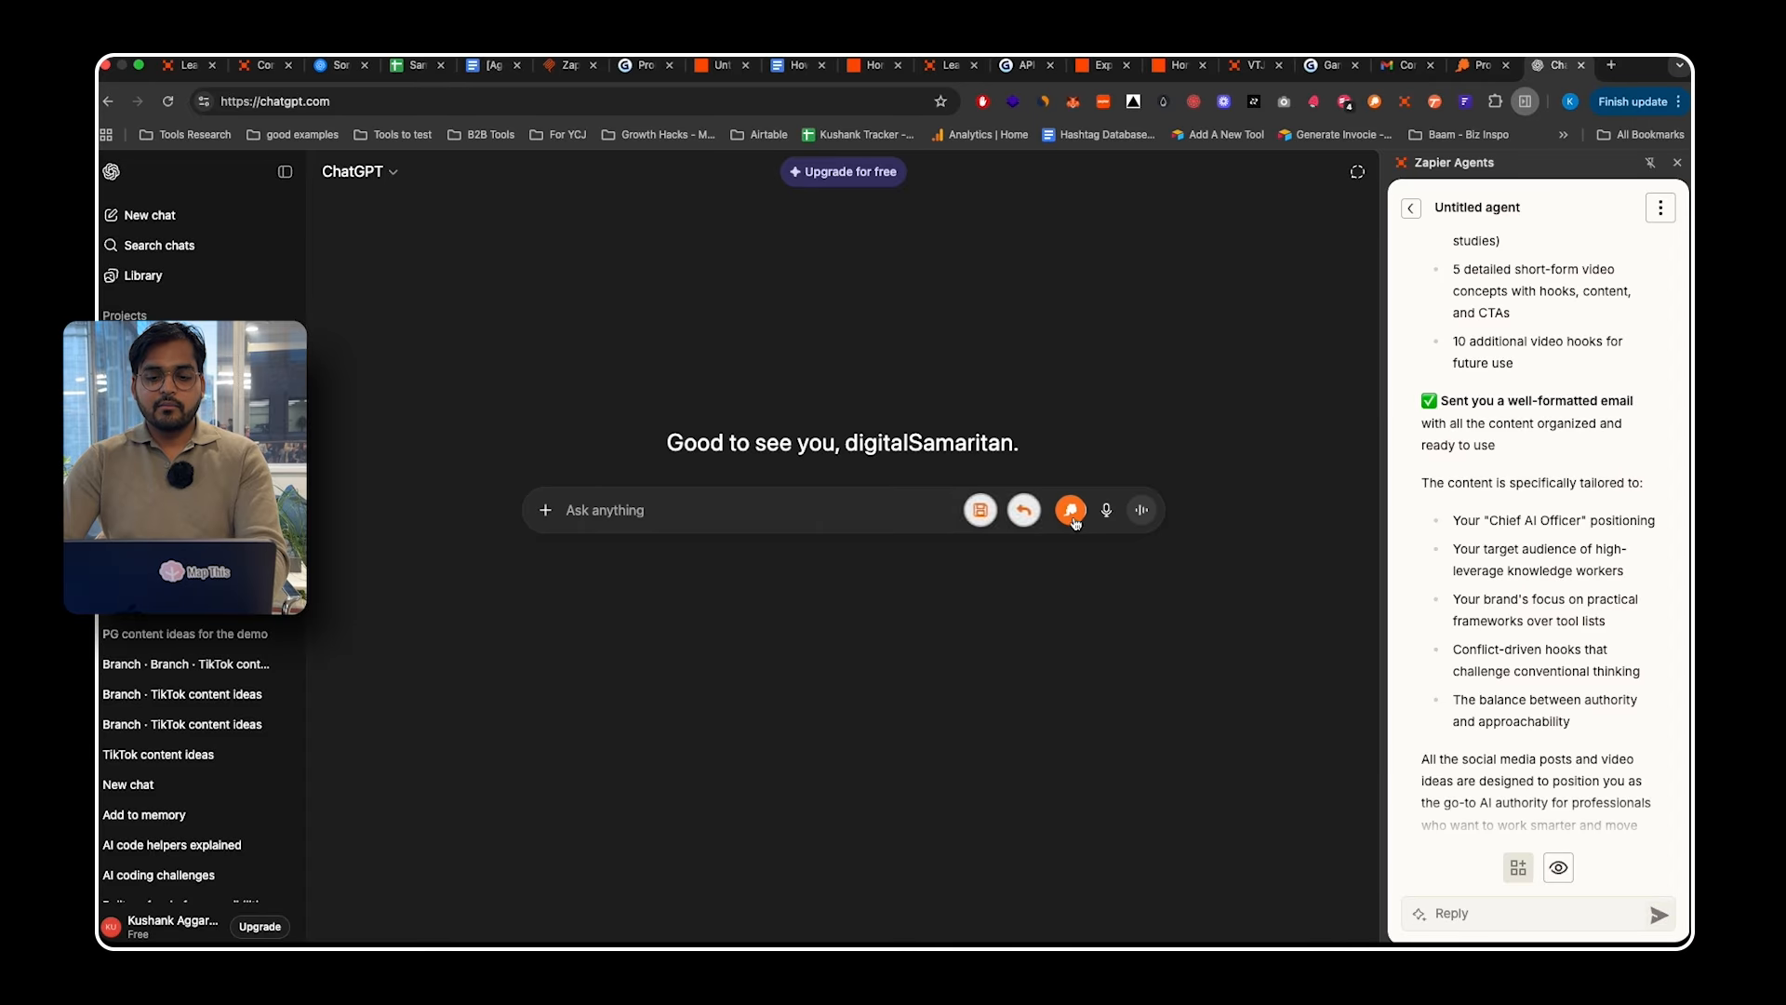
- Insert the first saved Super Prompt, on researching and extracting exact phrases, into the ChatGPT message box, and clear it again
{"action": "left_click", "coordinate": [1073, 510]}
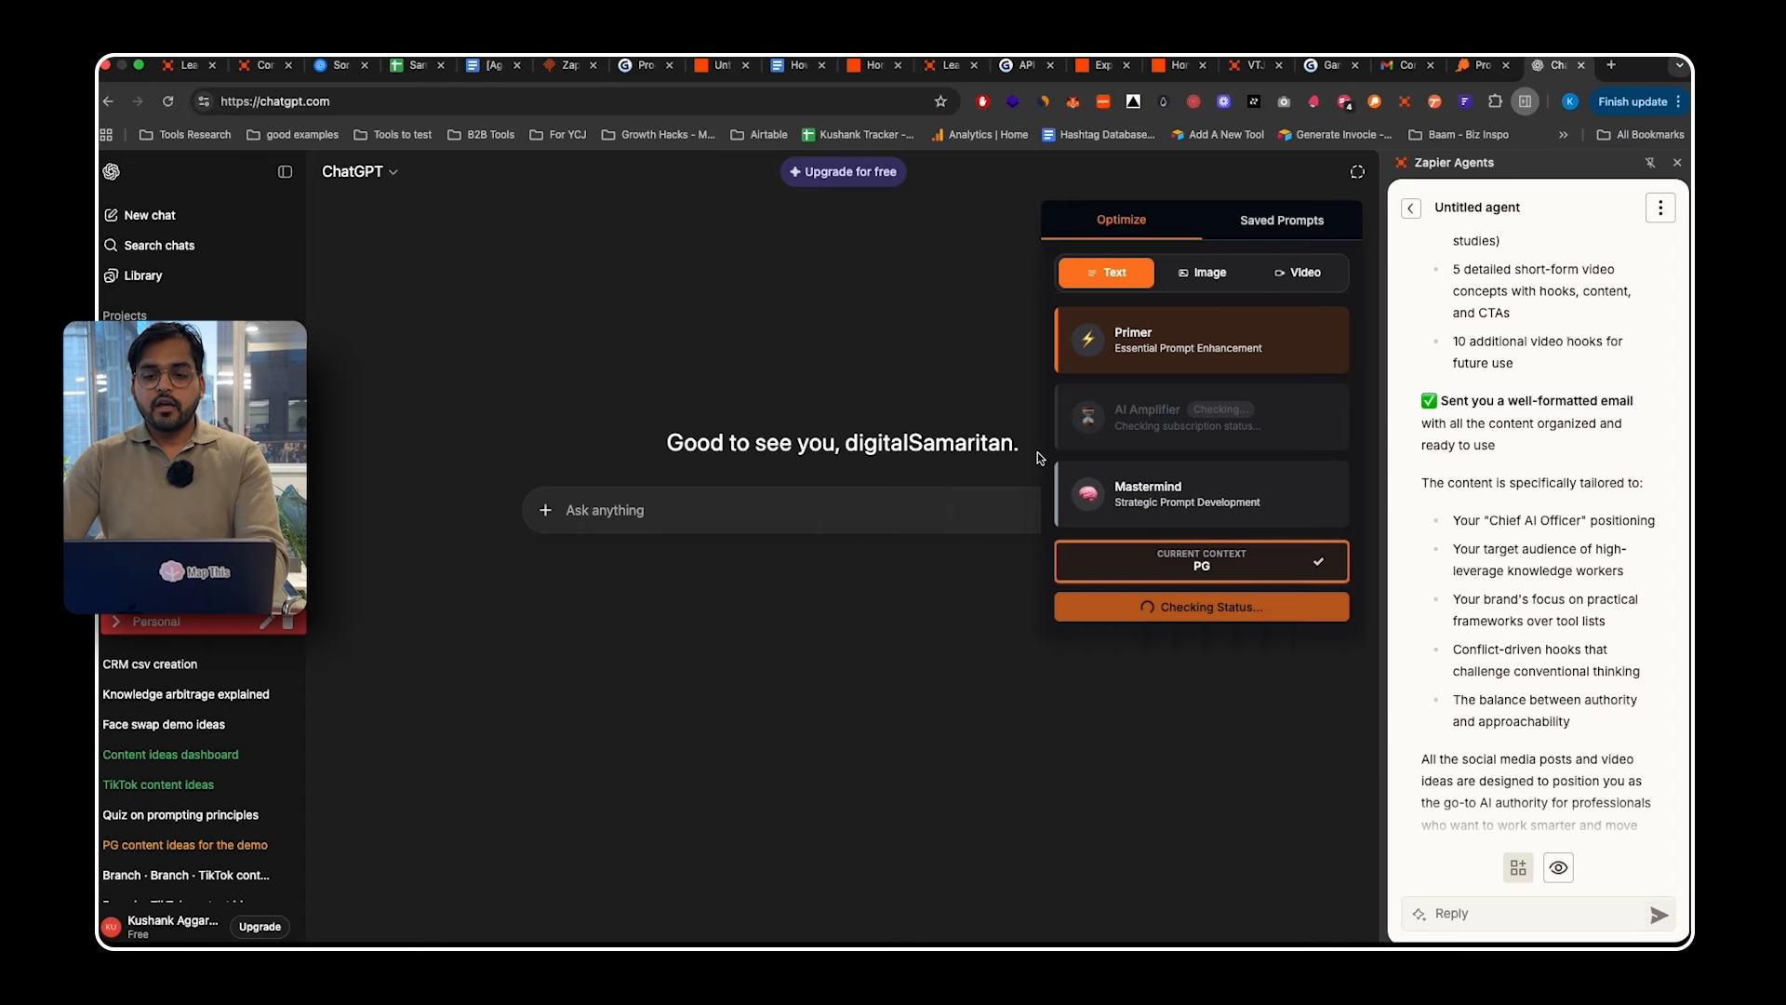
{"action": "left_click", "coordinate": [1269, 228]}
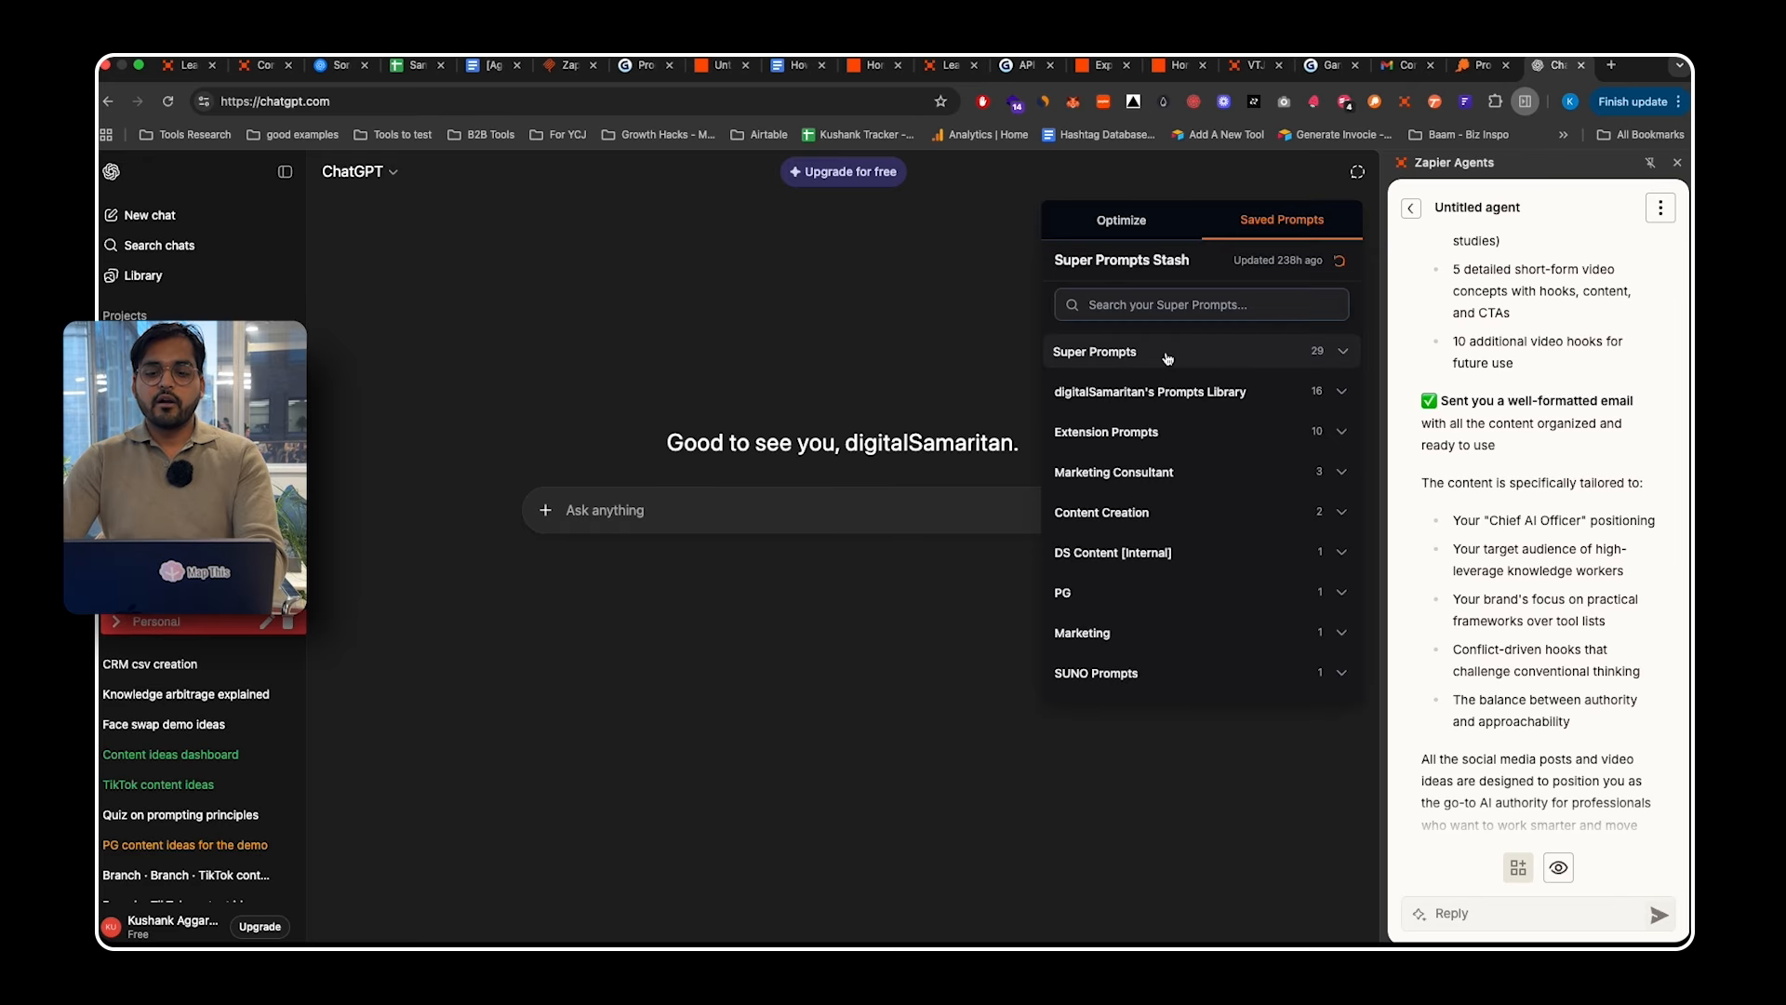
{"action": "left_click", "coordinate": [1167, 357]}
{"action": "left_click", "coordinate": [1214, 382]}
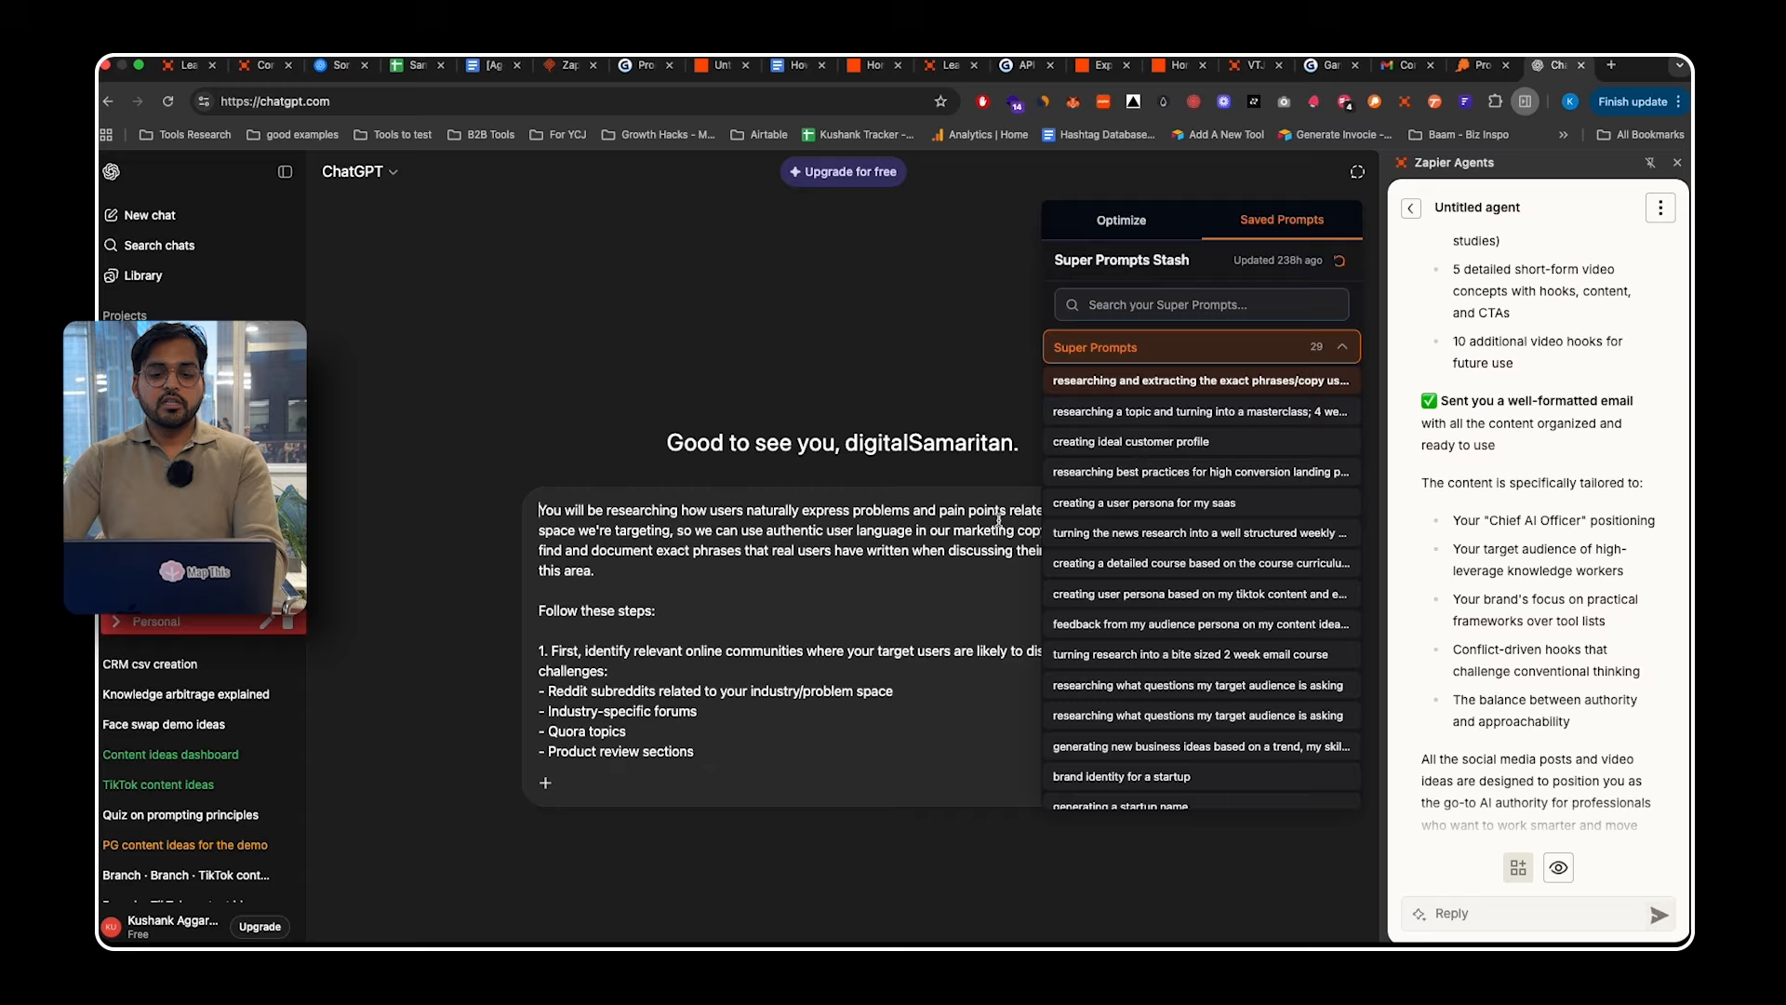
{"action": "left_click", "coordinate": [800, 570]}
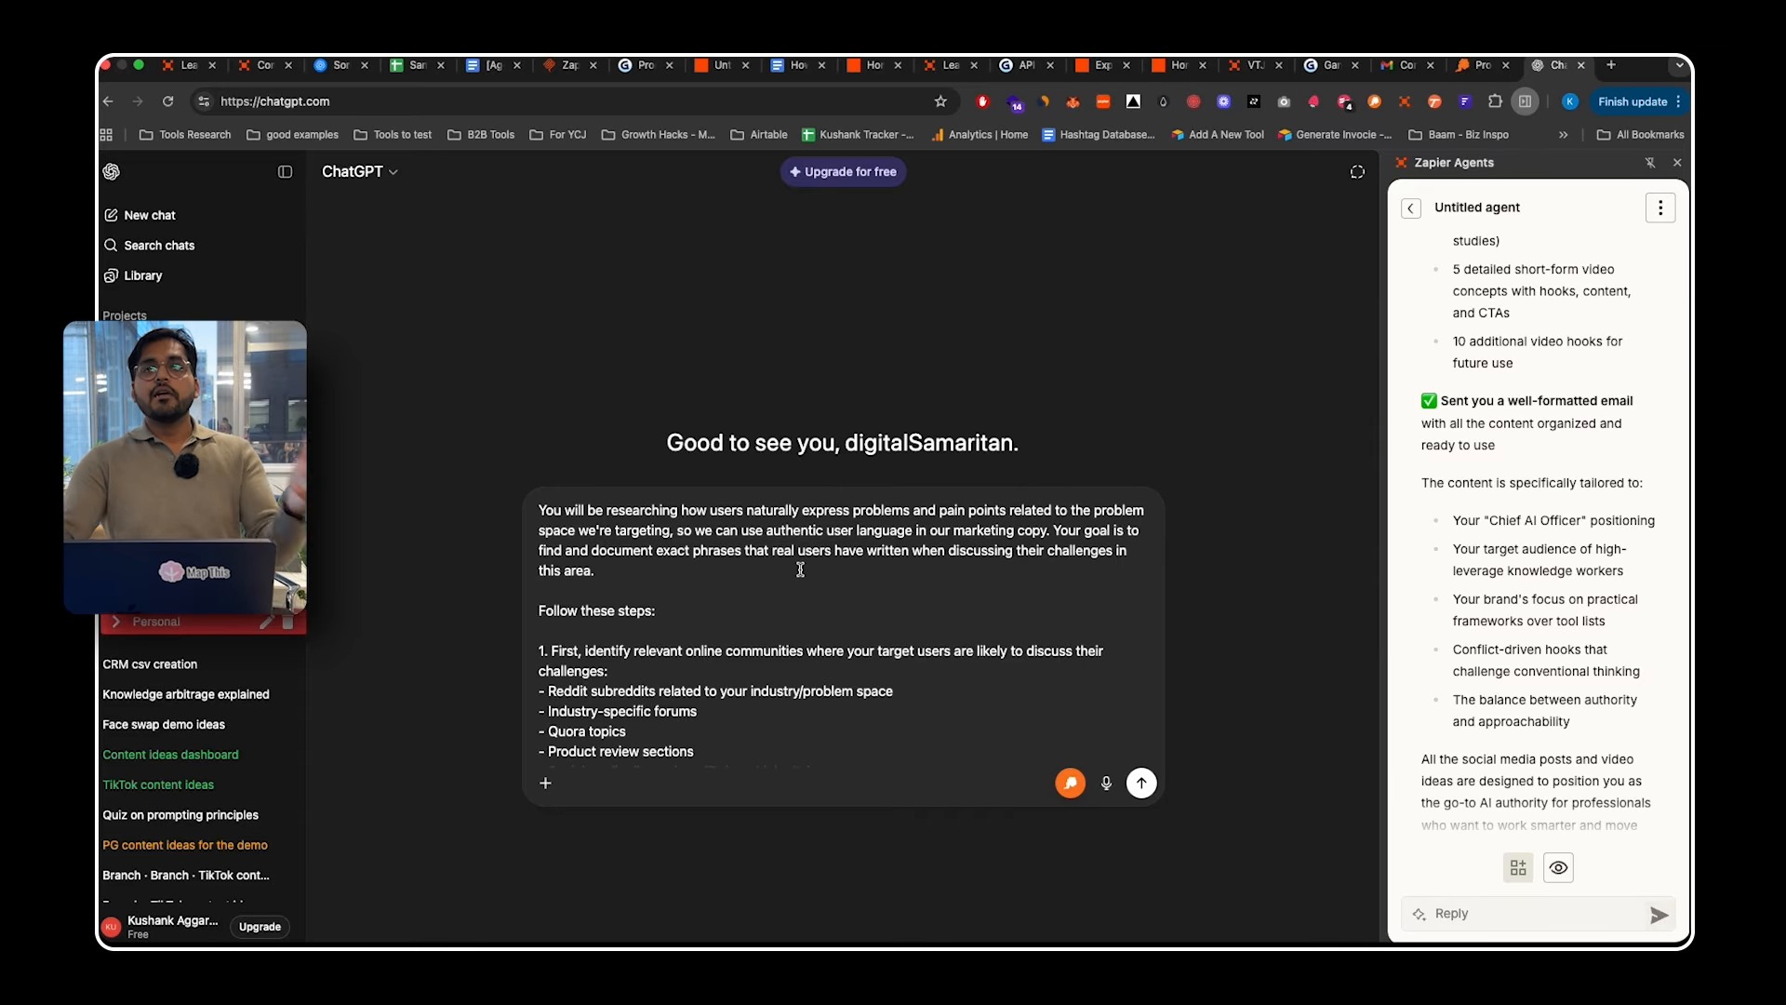
{"action": "key", "text": "super+a"}
{"action": "key", "text": "BackSpace"}
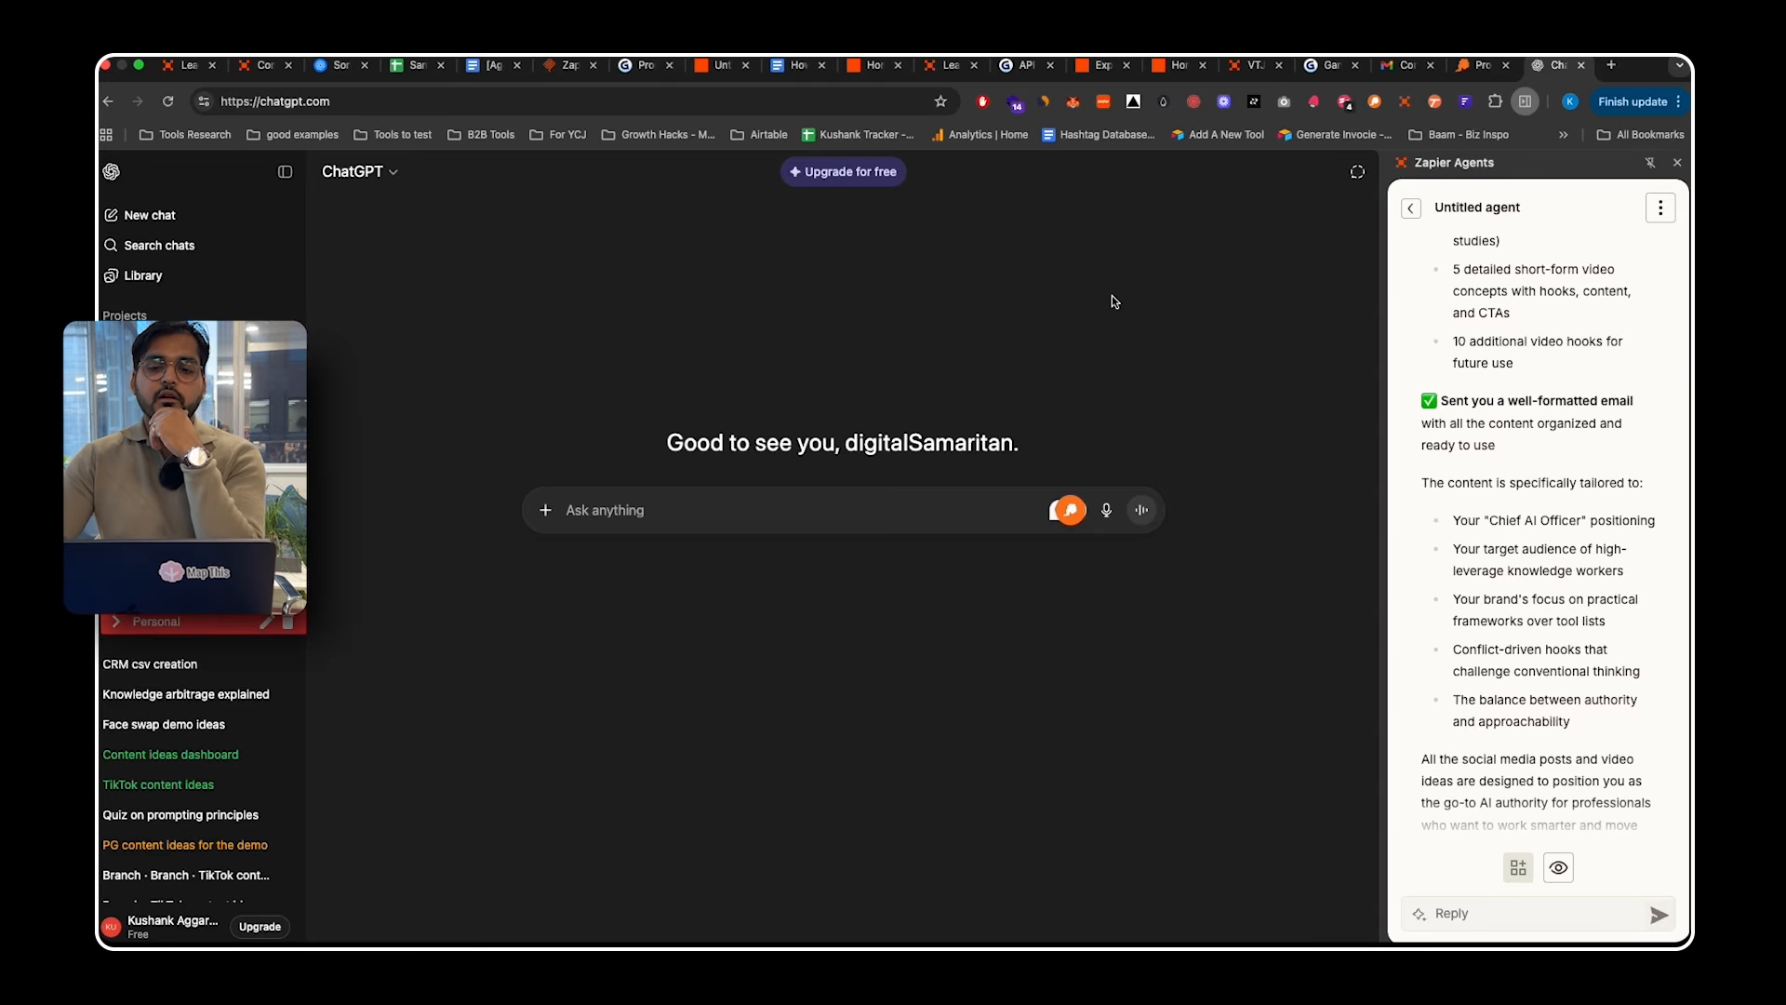
- Switch to the Prompt Genie dashboard and look through the GPT-5 and Gemini 2.5 Pro test results
{"action": "left_click", "coordinate": [1174, 65]}
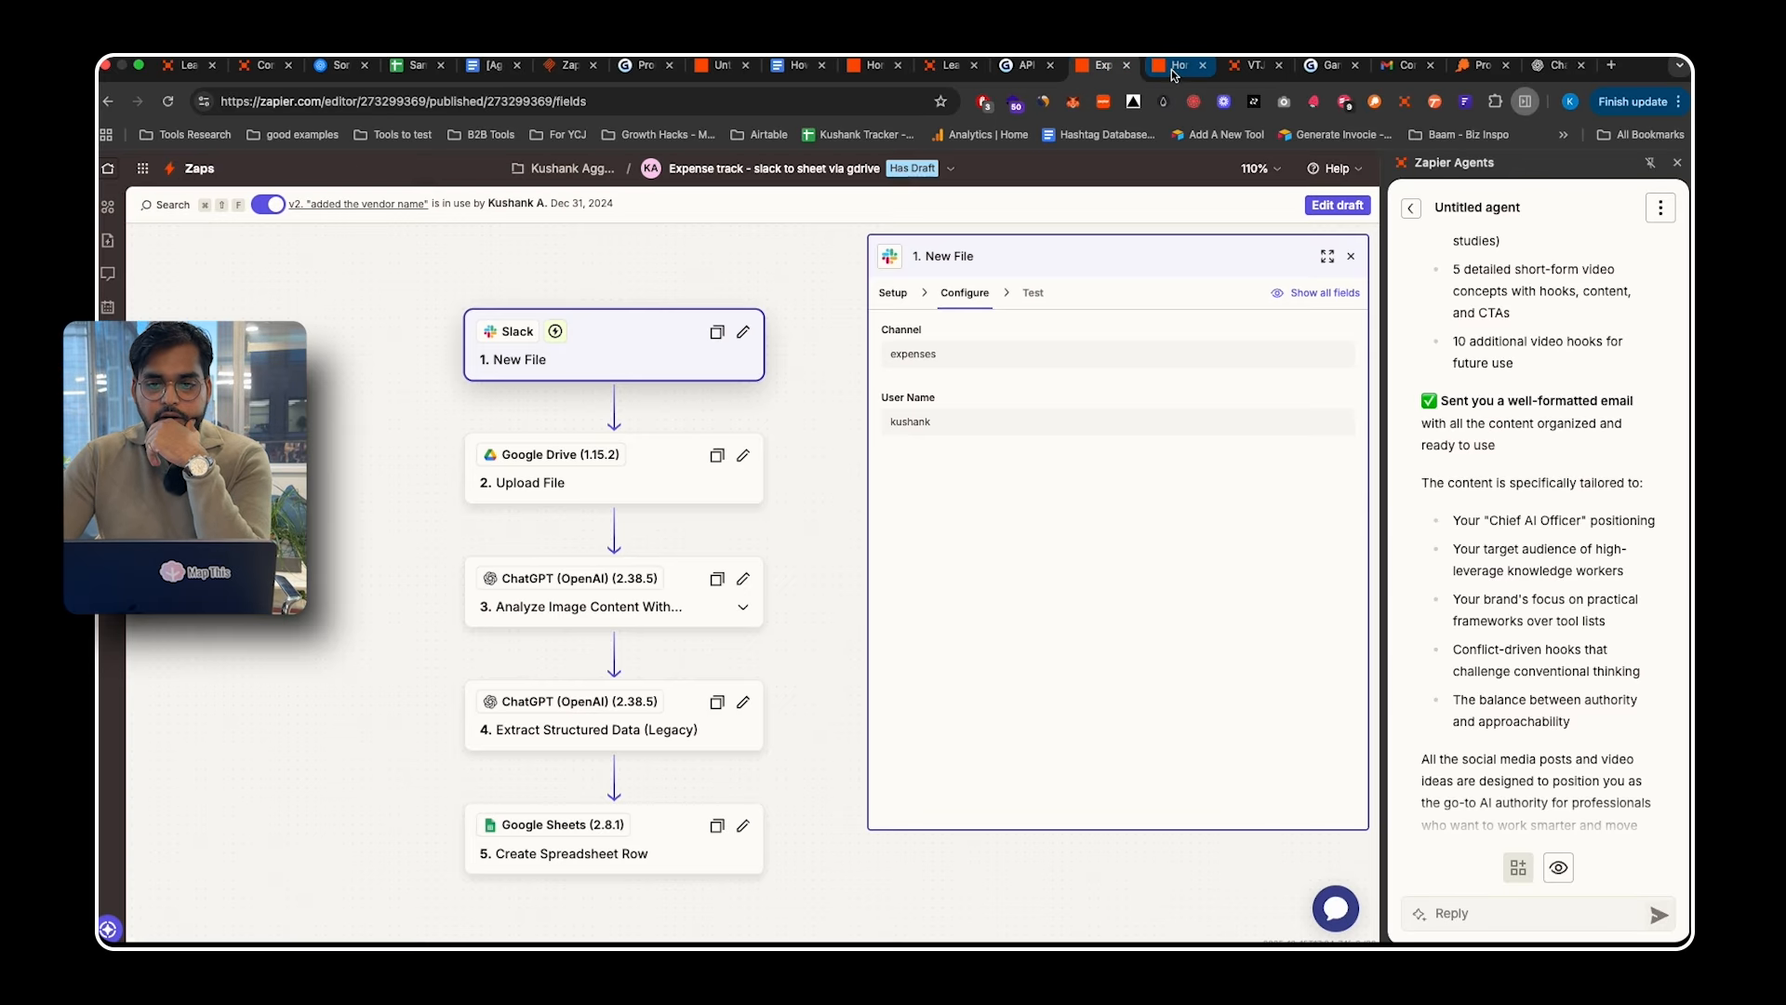
{"action": "left_click", "coordinate": [1461, 71]}
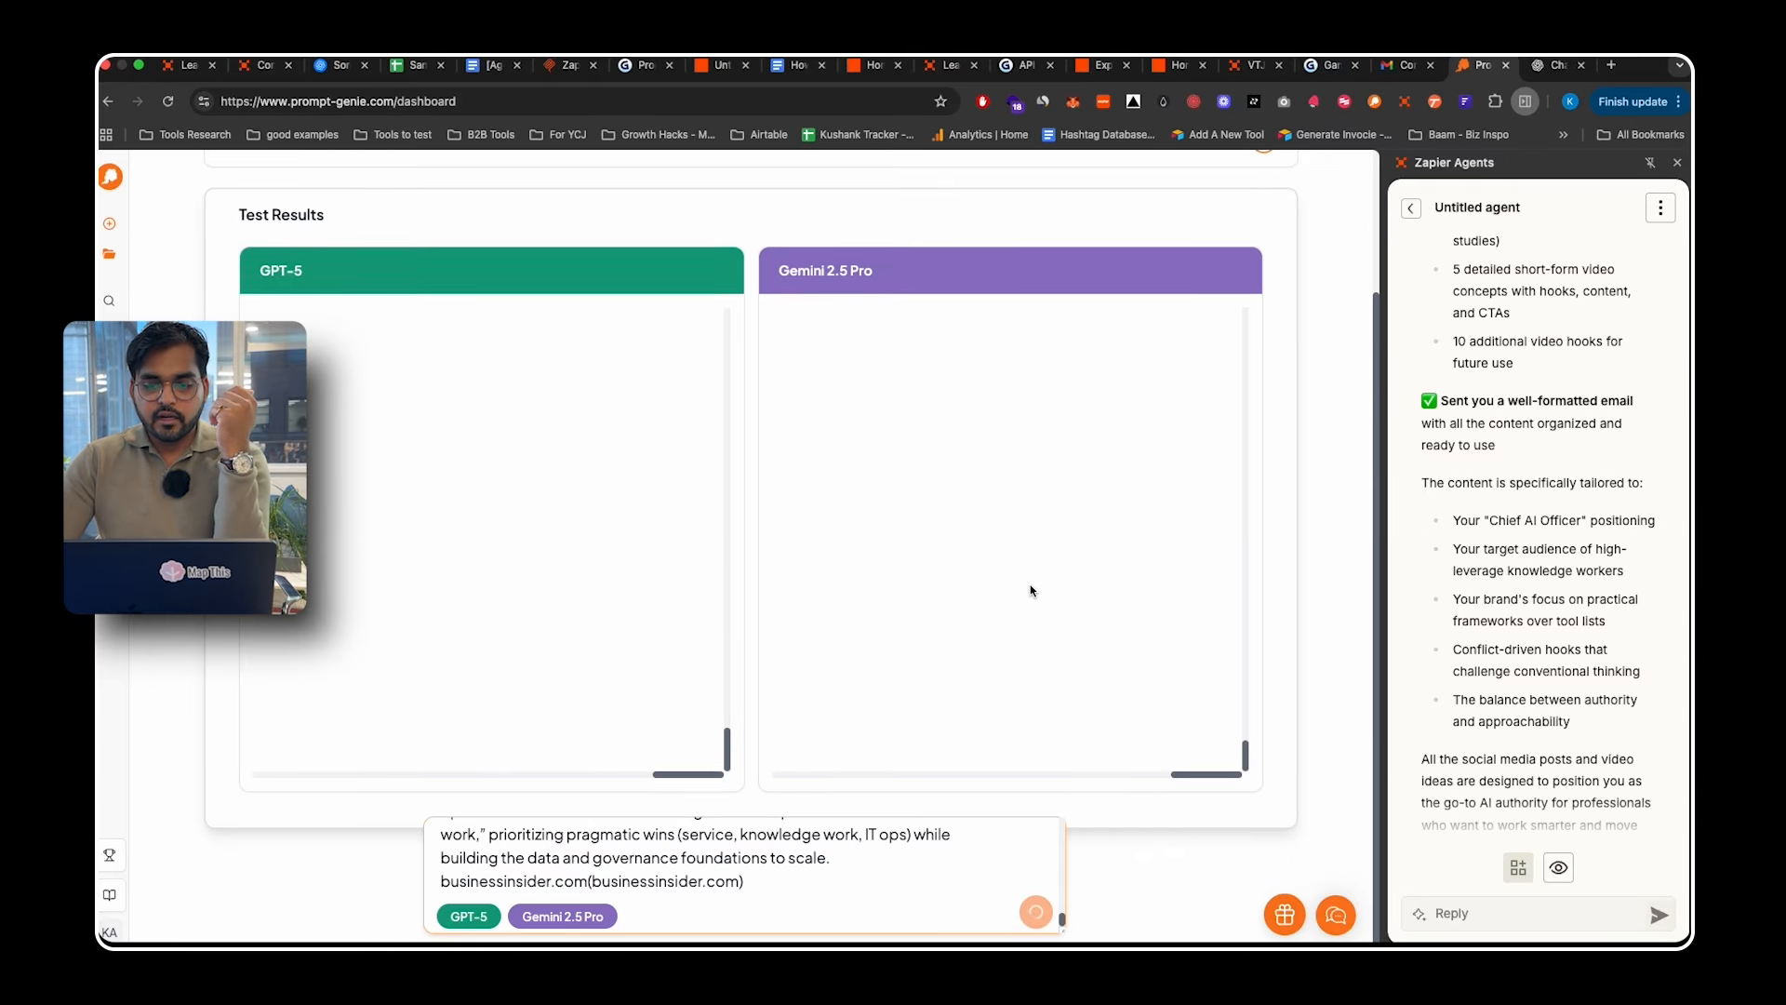
{"action": "scroll", "coordinate": [1033, 589], "scroll_direction": "up", "scroll_amount": 10}
{"action": "scroll", "coordinate": [526, 432], "scroll_direction": "down", "scroll_amount": 3}
{"action": "scroll", "coordinate": [514, 429], "scroll_direction": "up", "scroll_amount": 1}
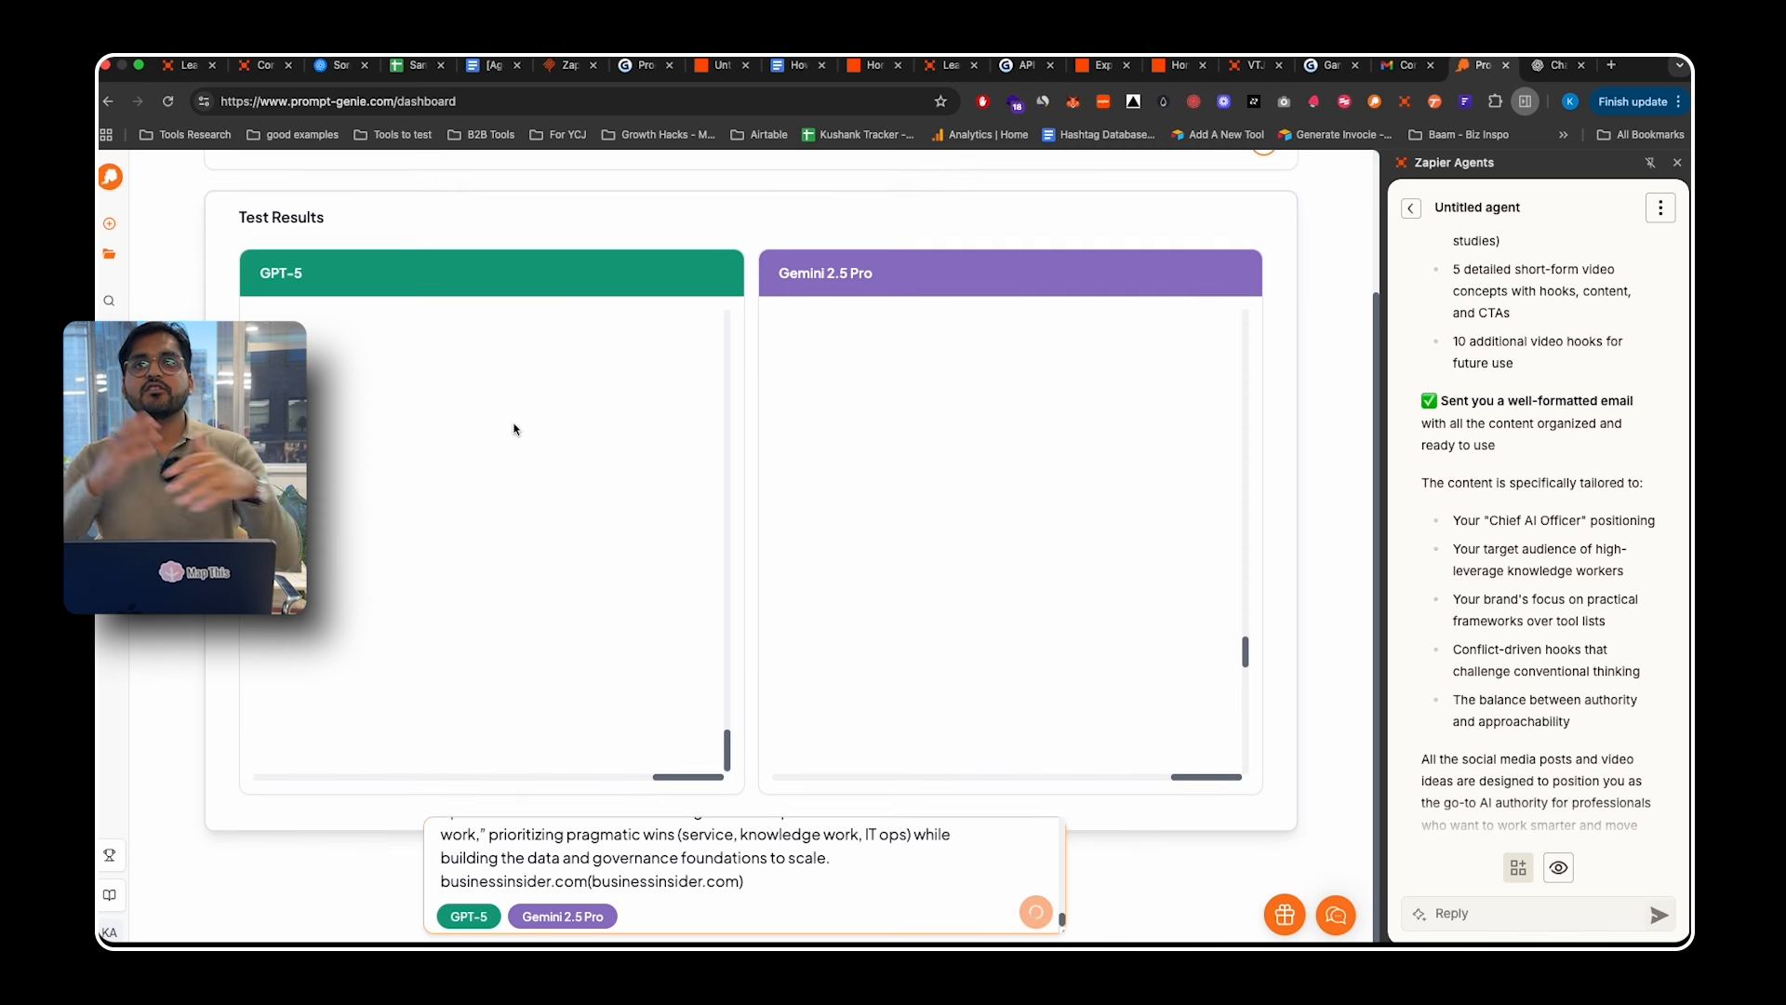